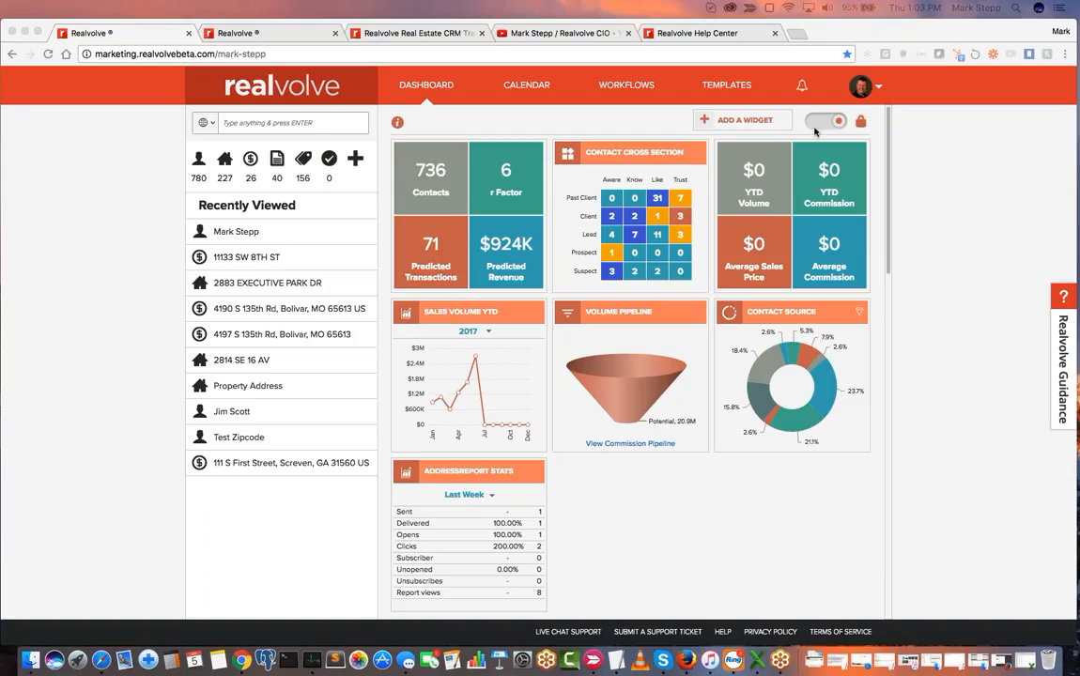
- Review the Notes & Correspondence feed and the Activities list on the dashboard
scroll(630, 494, down, 10)
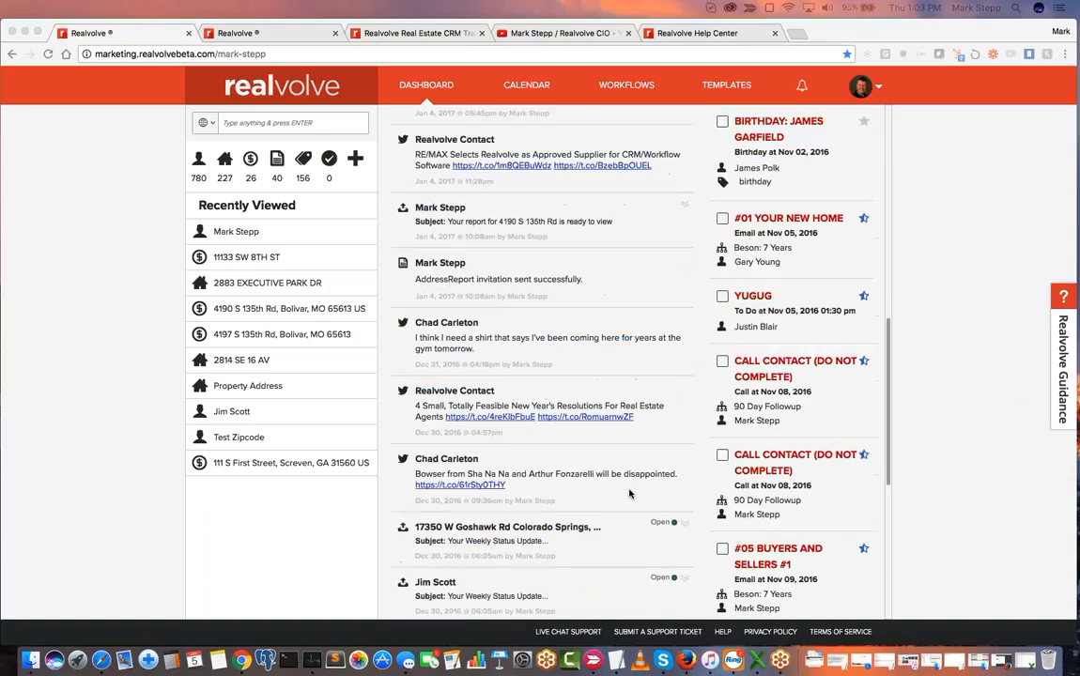
scroll(629, 494, up, 2)
scroll(630, 494, up, 1)
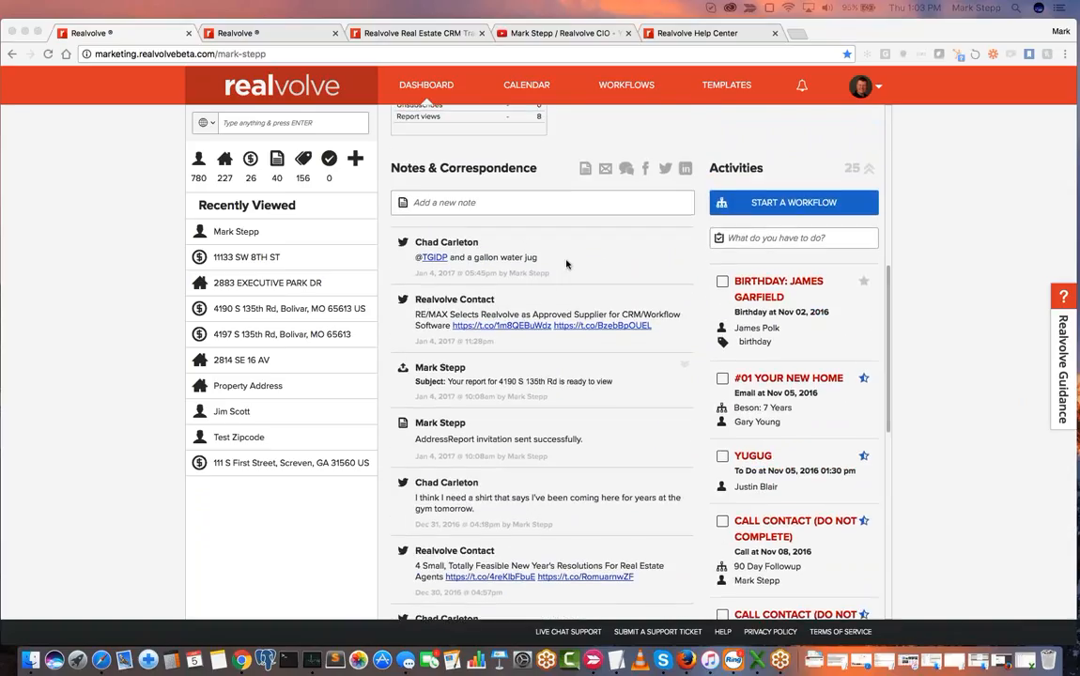
scroll(589, 266, down, 1)
scroll(582, 254, down, 1)
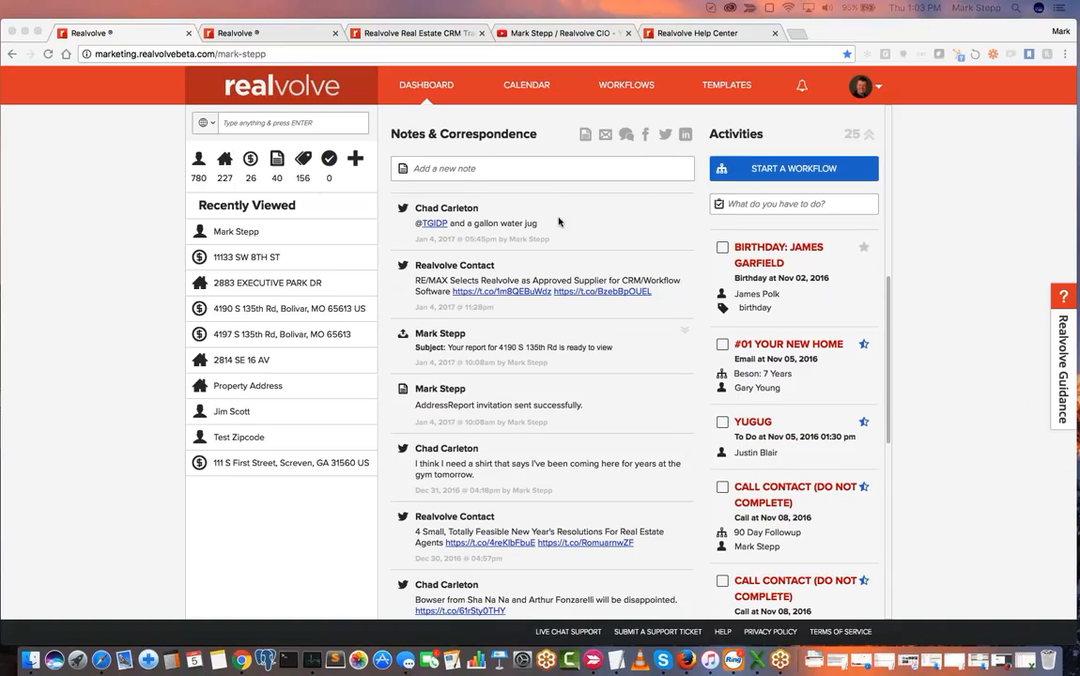
scroll(559, 221, up, 2)
scroll(559, 221, up, 6)
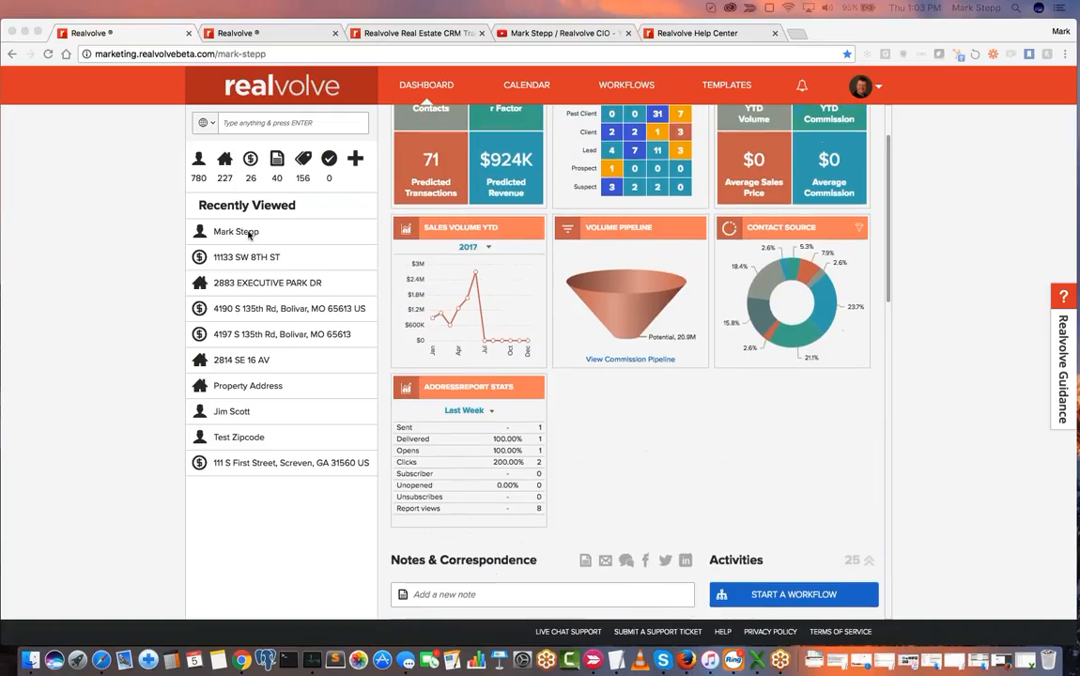
- Open the first recently viewed contact and view its correspondence filtered by notes, emails and LinkedIn messages, clearing the filters at the end
click(250, 234)
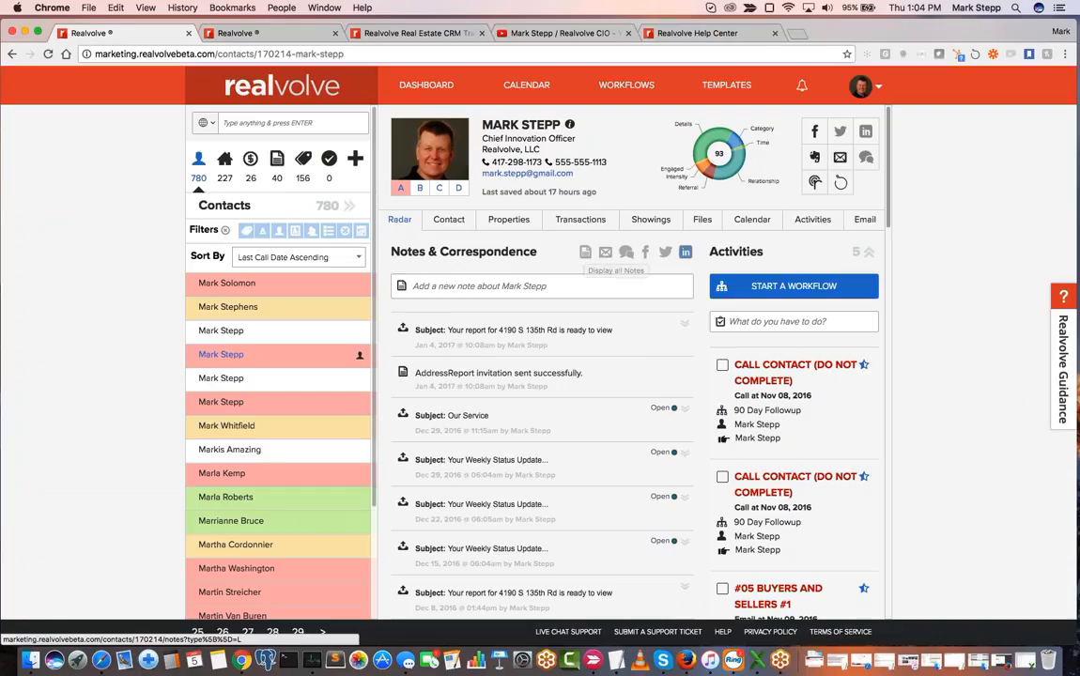
click(585, 252)
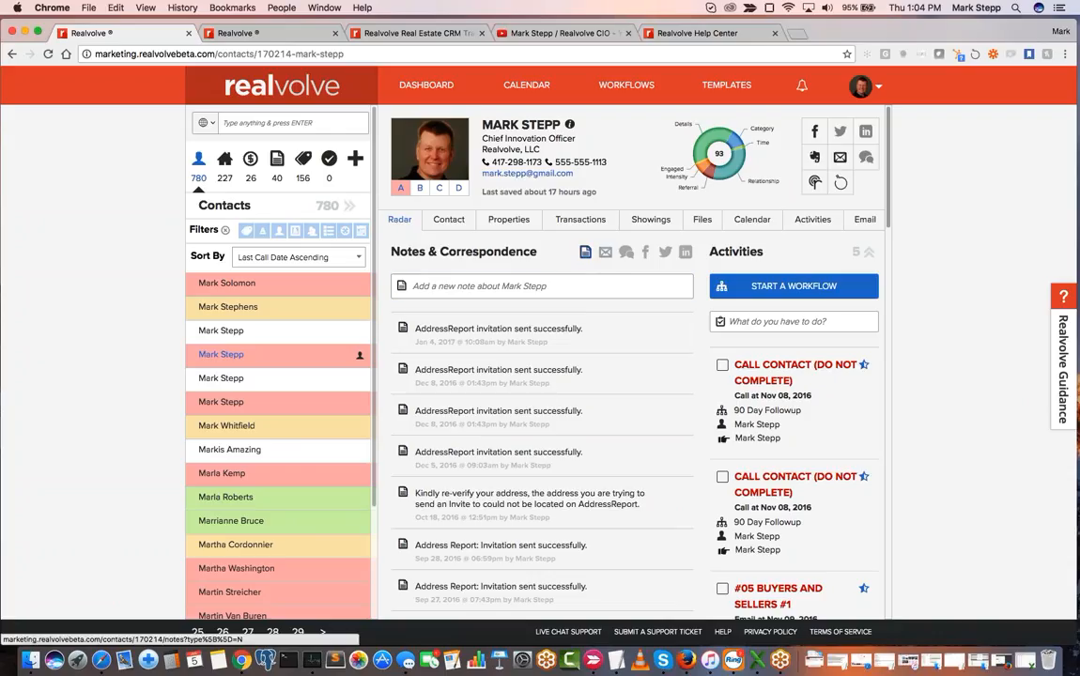
click(606, 253)
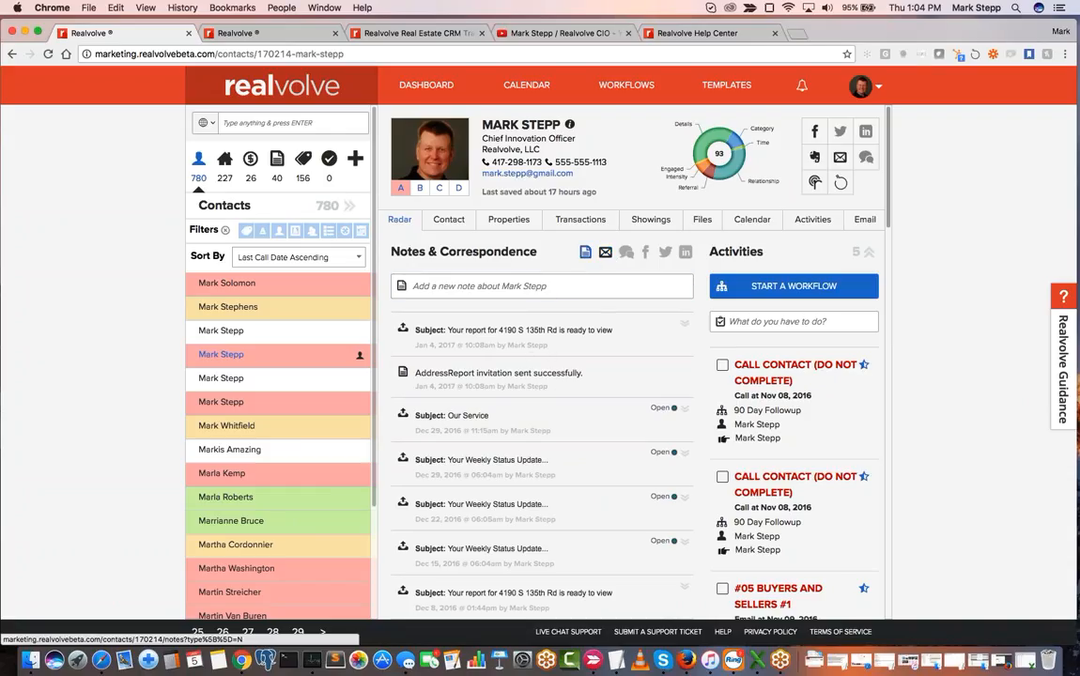
click(585, 252)
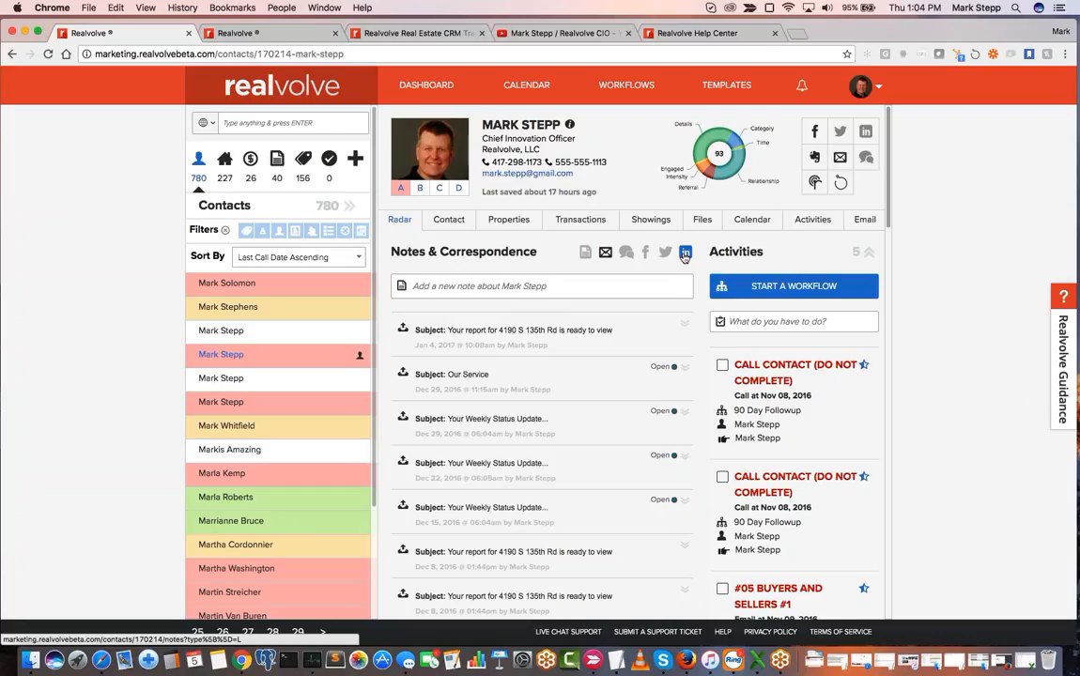
click(609, 257)
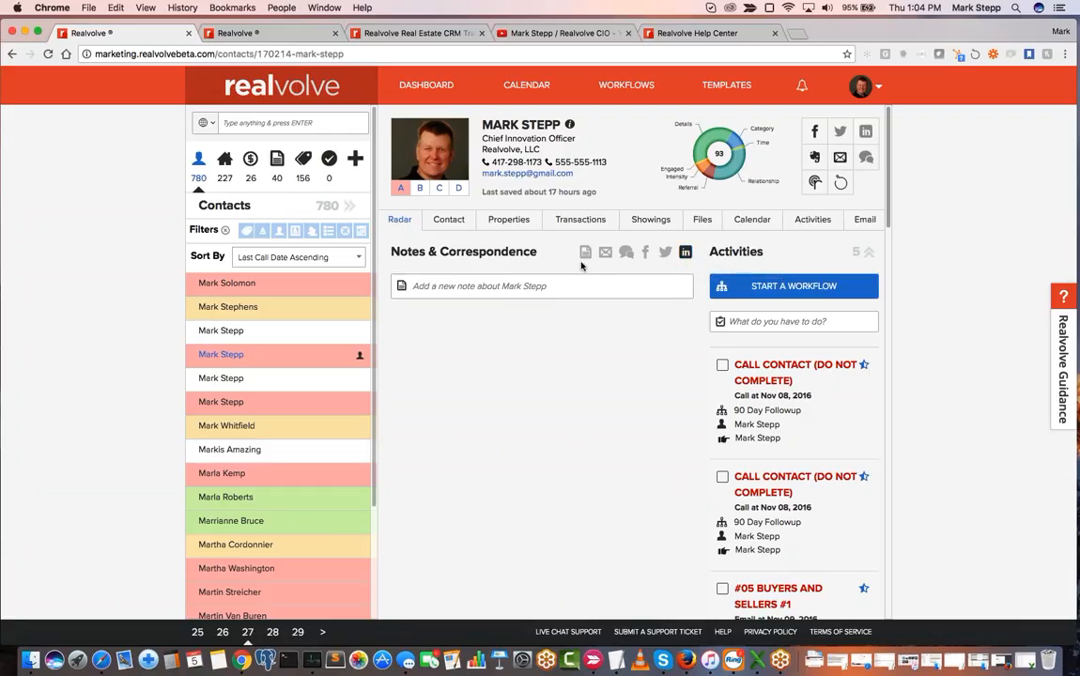
click(686, 254)
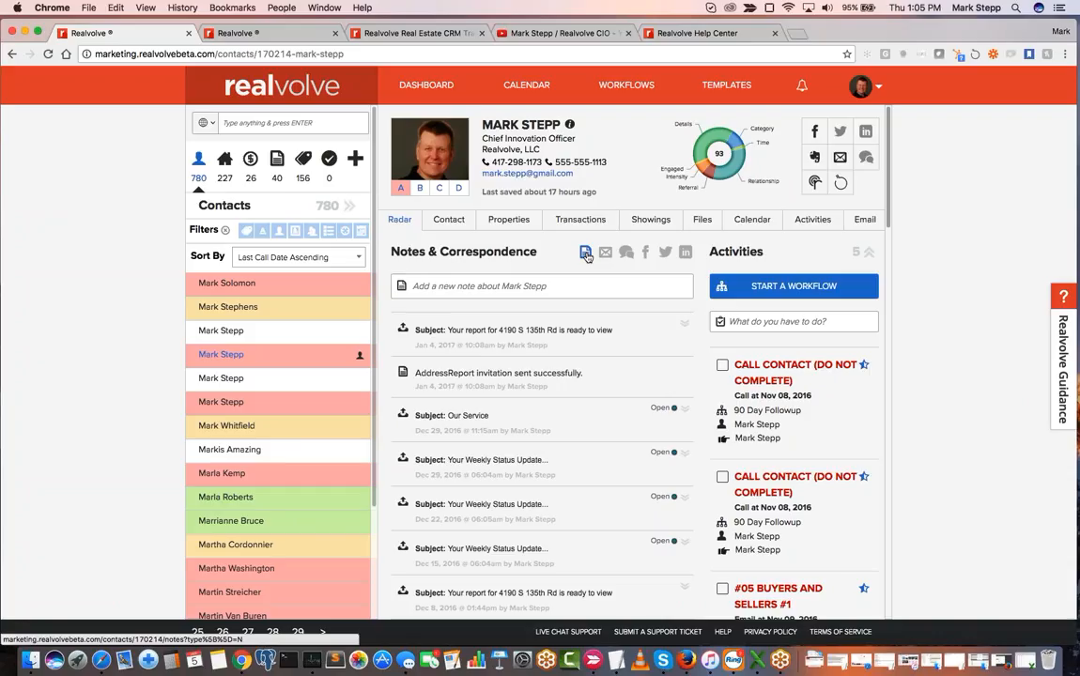
- Open the "00 - Introduce Lead to Lender" template and view the record types it can be used with
click(728, 93)
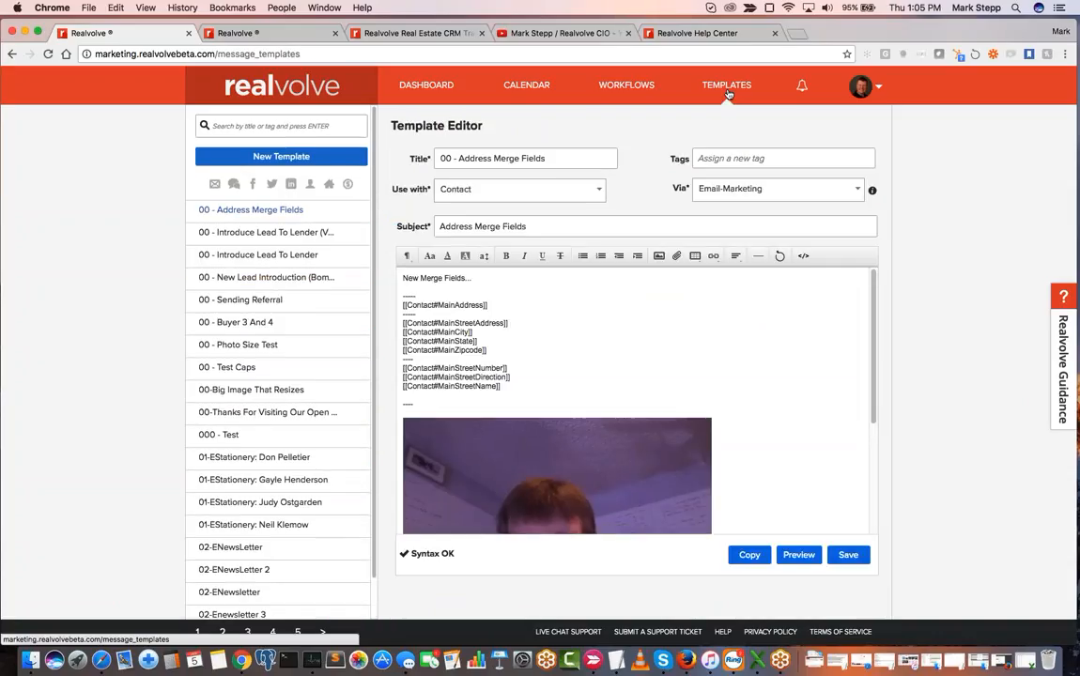
click(261, 253)
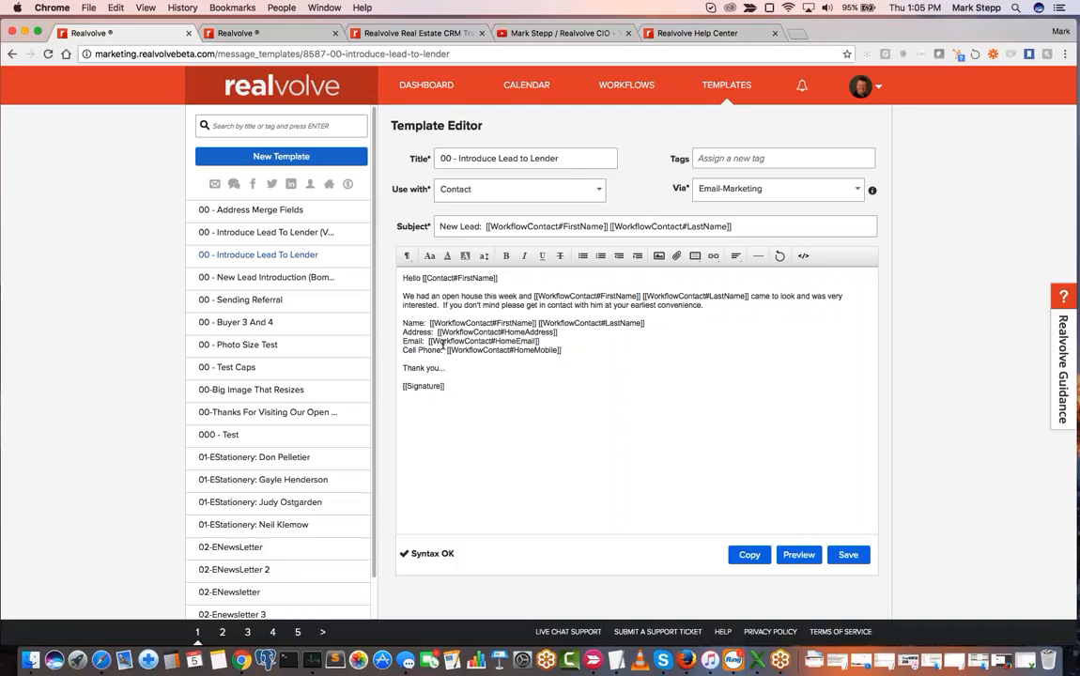
click(521, 199)
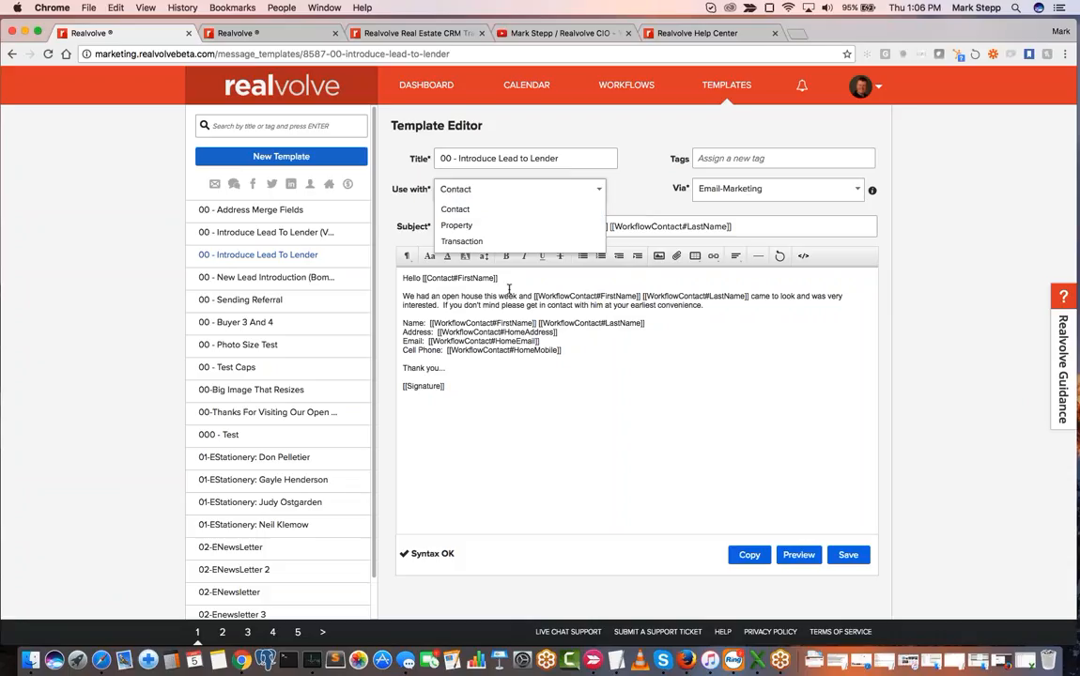
click(463, 190)
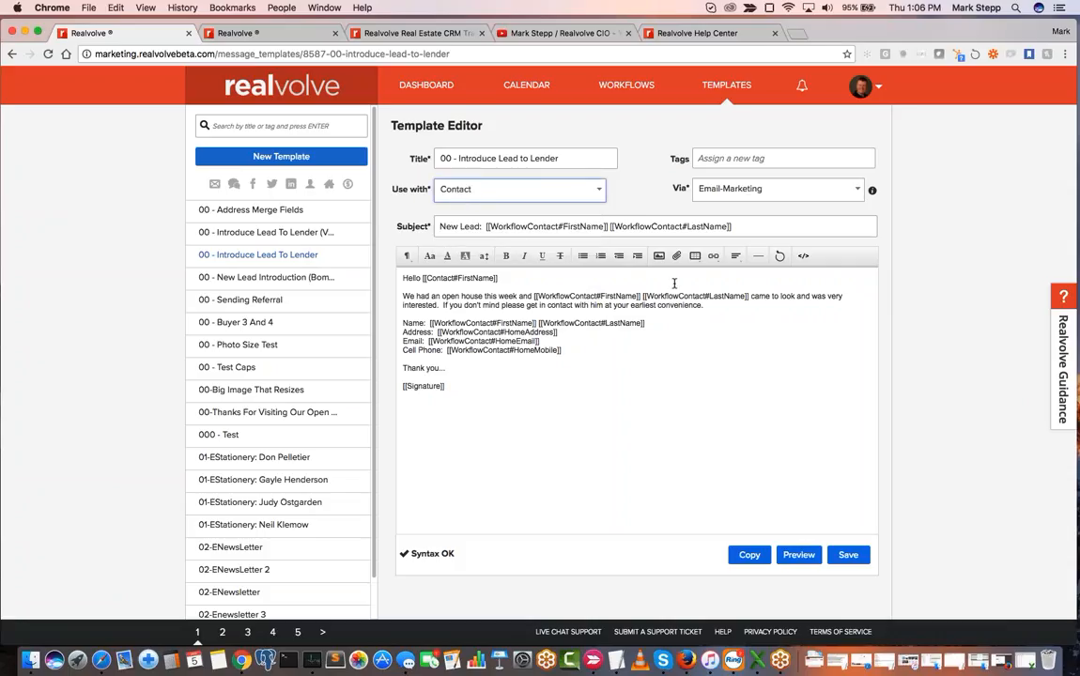
- Insert a new line below the template's open house paragraph and search the merge fields there for "date"
click(719, 308)
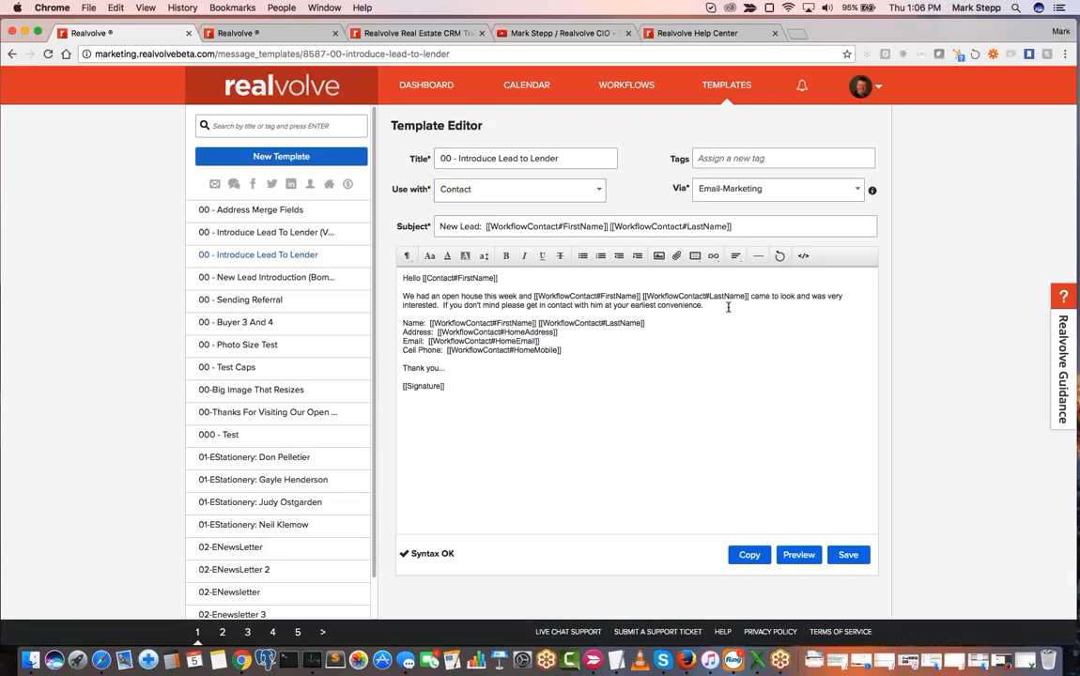
key(Return)
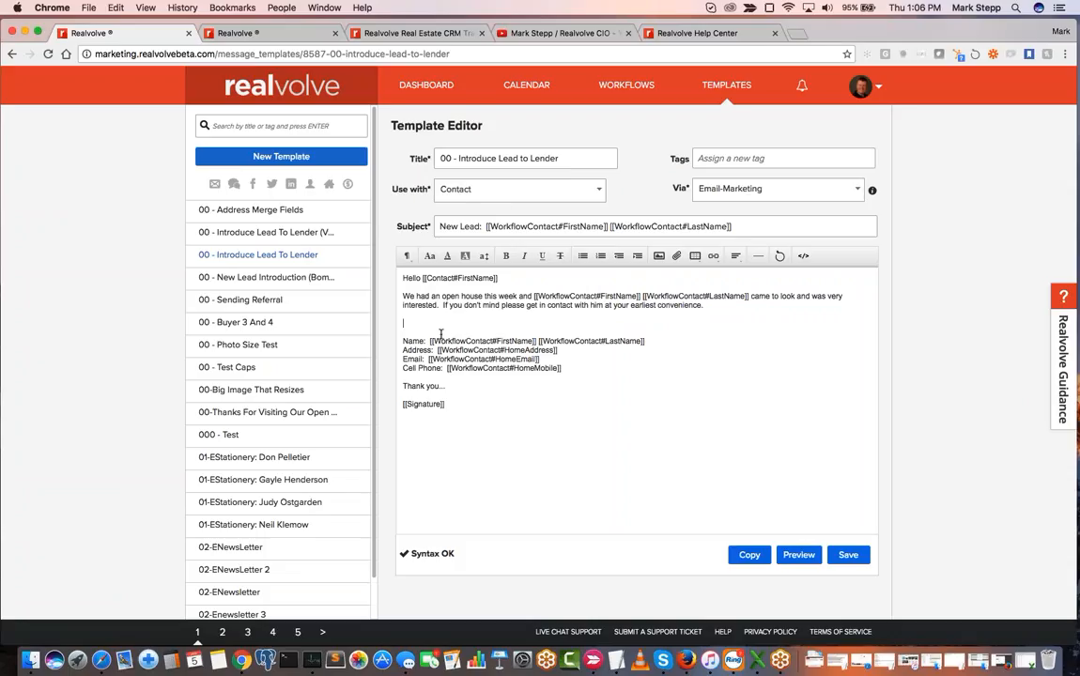
text([[)
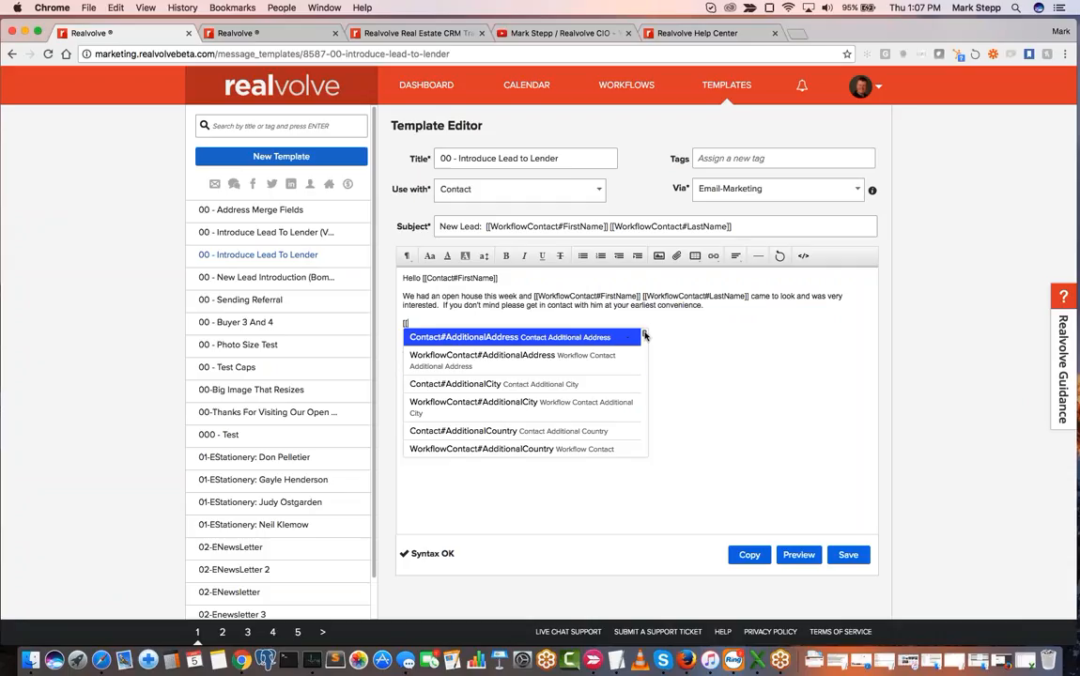
mouse_move(644, 335)
mouse_down()
mouse_move(645, 403)
mouse_move(646, 332)
mouse_up()
text(ate)
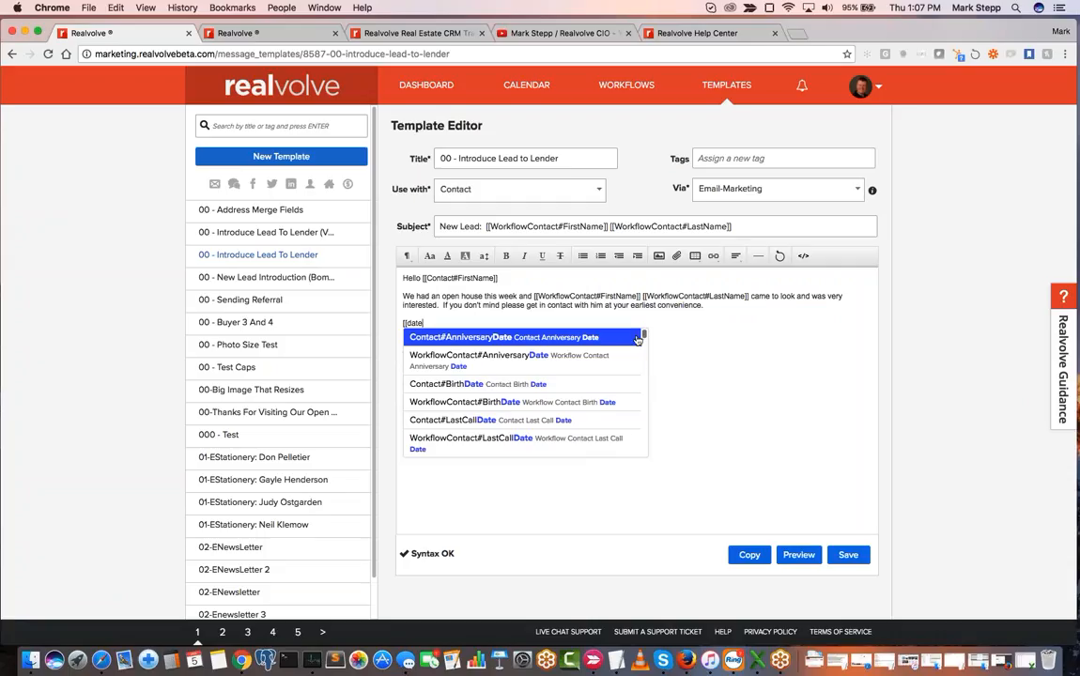
scroll(646, 343, down, 3)
mouse_move(645, 343)
mouse_down()
mouse_move(646, 390)
mouse_move(648, 335)
mouse_up()
- Replace the merge field search text with "greet", view the matching fields and clear the search word
key(BackSpace)
key(BackSpace)
text(gree)
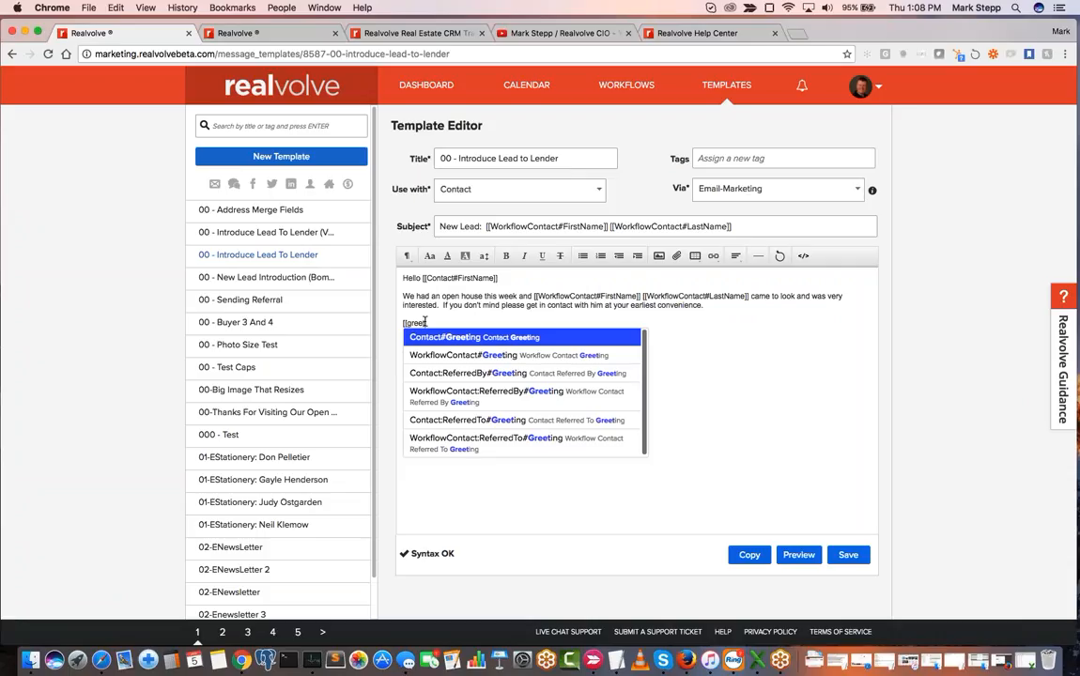
text(t)
key(BackSpace)
key(BackSpace)
key(BackSpace)
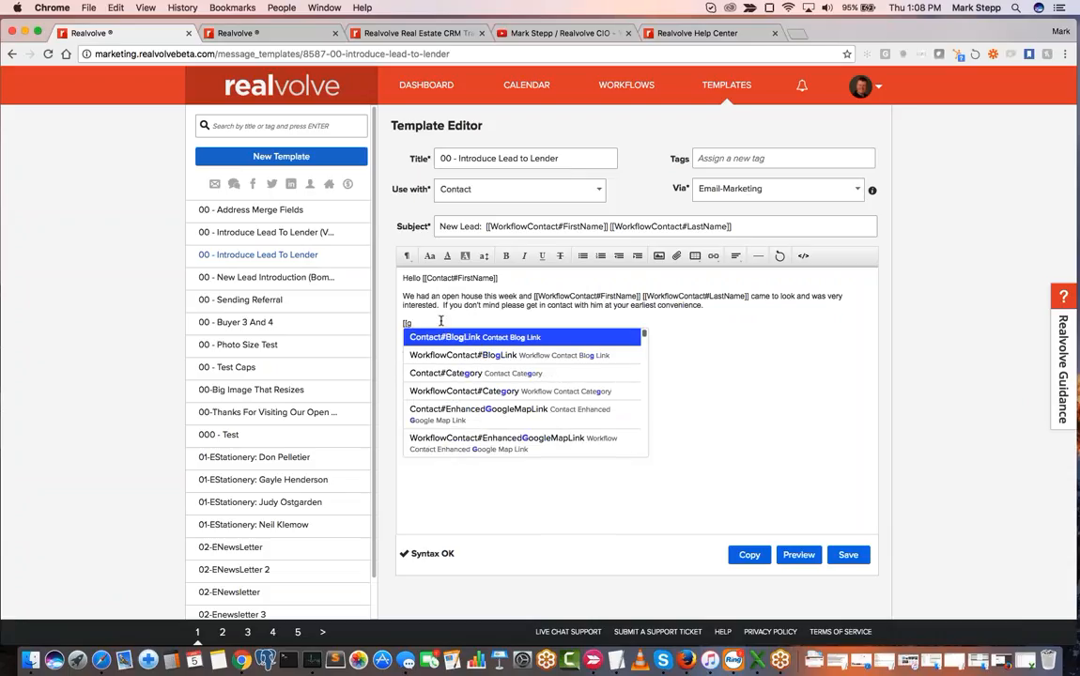
key(BackSpace)
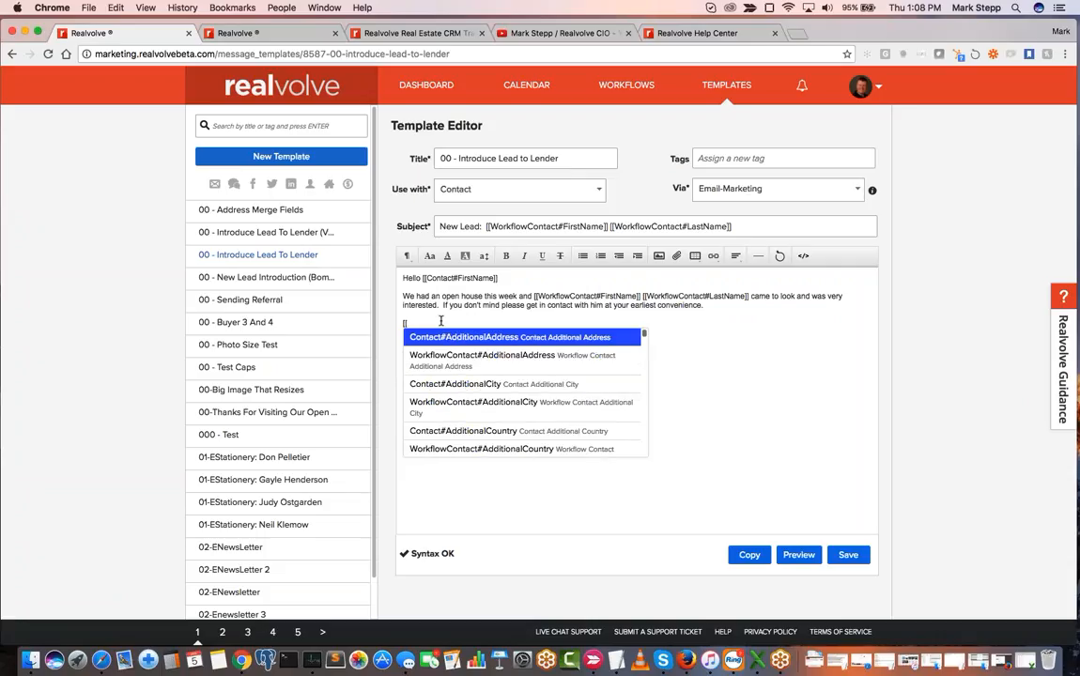
- Search the merge fields for "firstname", browse the matches and remove the unfinished merge field text
text(first)
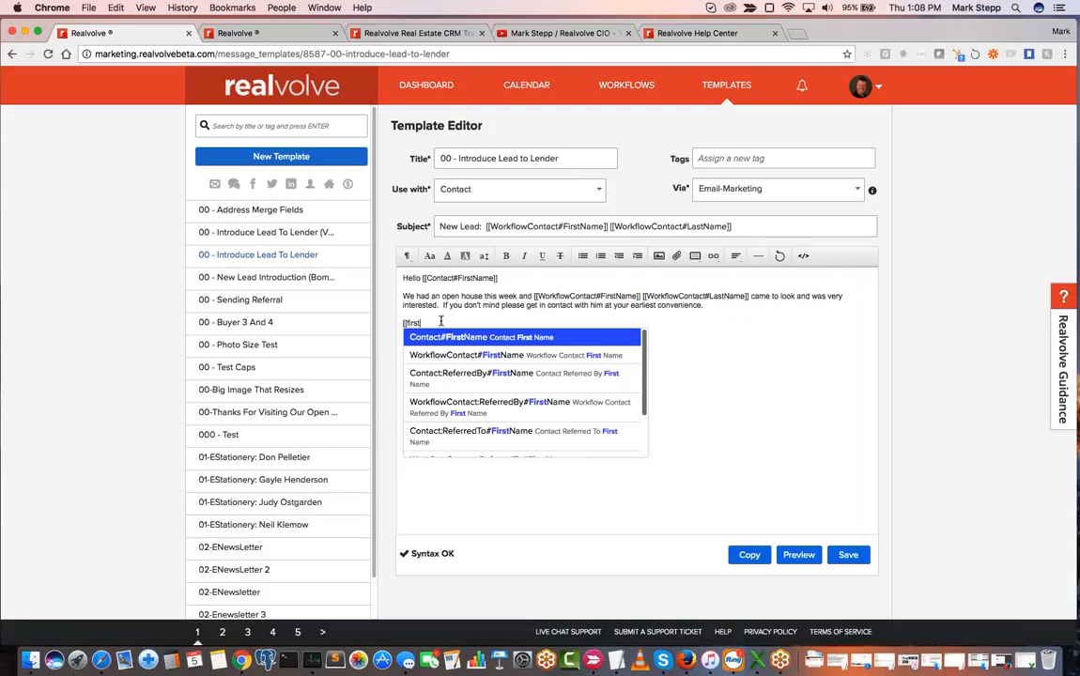
text(name)
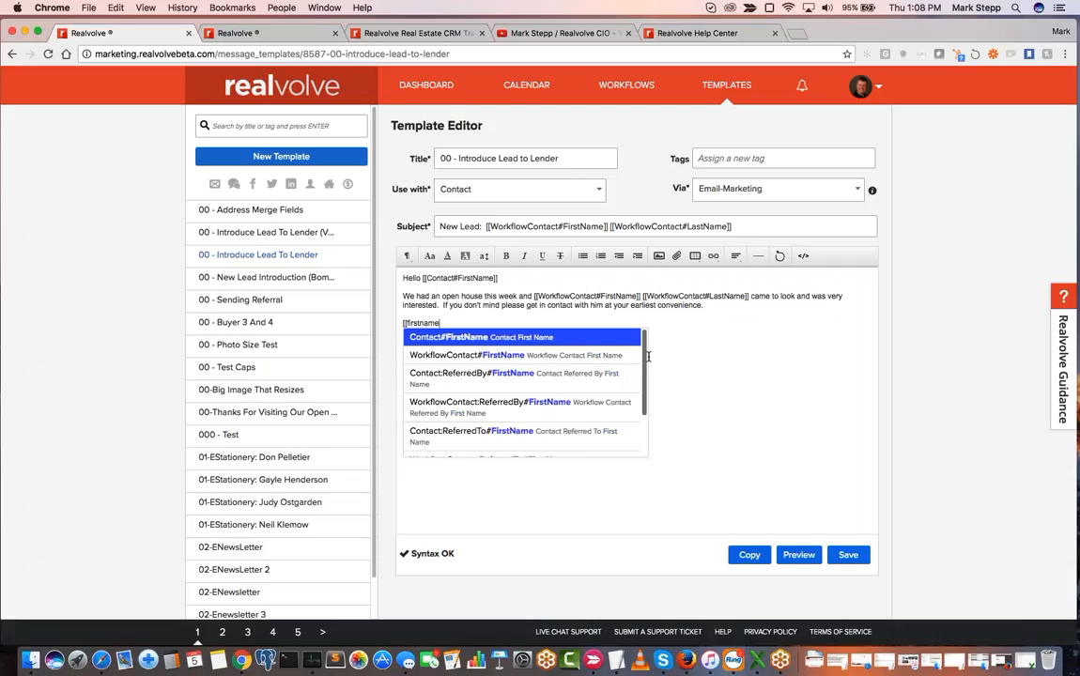
mouse_move(644, 358)
mouse_down()
mouse_move(646, 414)
mouse_move(645, 346)
mouse_up()
key(BackSpace)
key(BackSpace)
key(BackSpace)
key(BackSpace)
key(BackSpace)
key(BackSpace)
key(BackSpace)
key(BackSpace)
key(BackSpace)
key(BackSpace)
key(BackSpace)
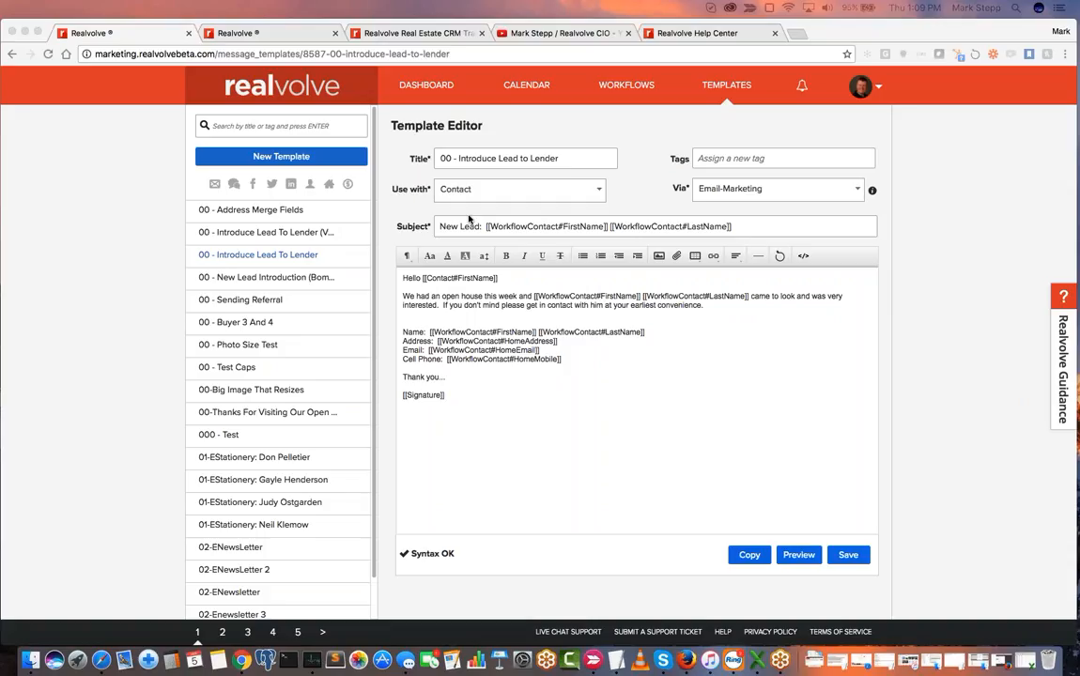
- Open the contacts list from the dashboard, view it filtered by ratings A, B and C one at a time, and clear the filter
click(428, 86)
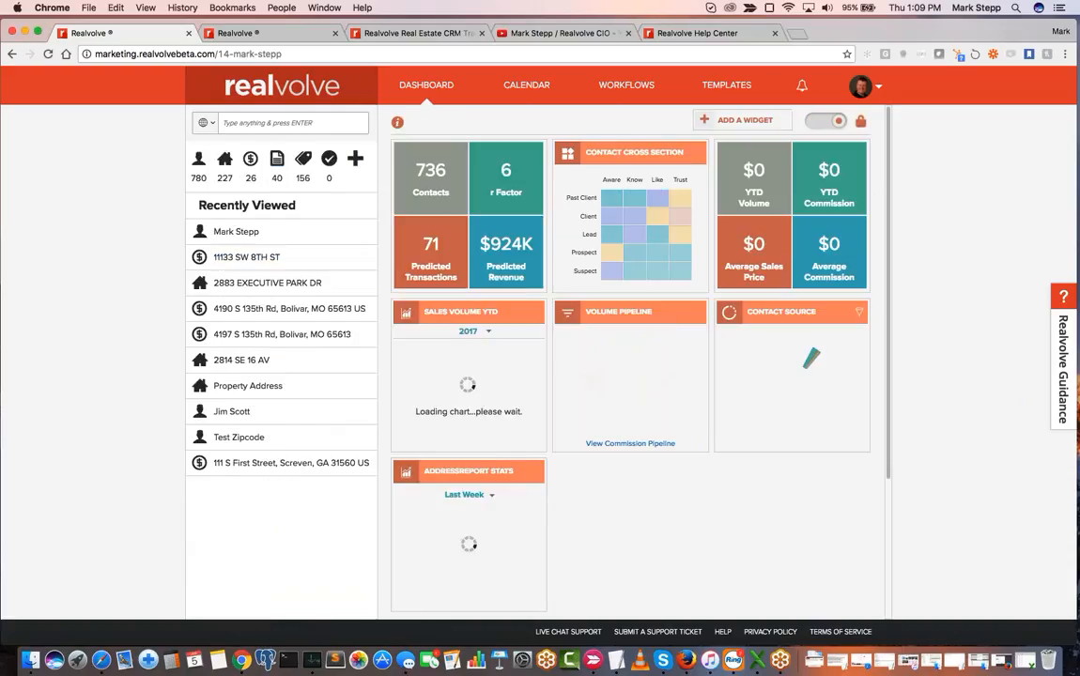
click(197, 158)
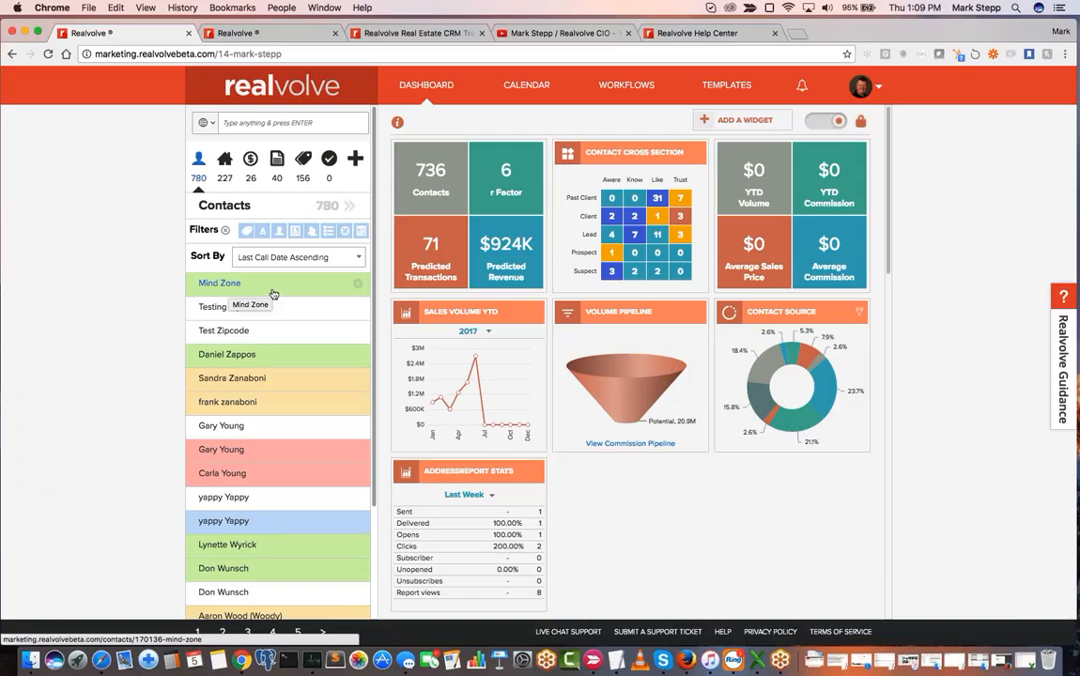
click(263, 230)
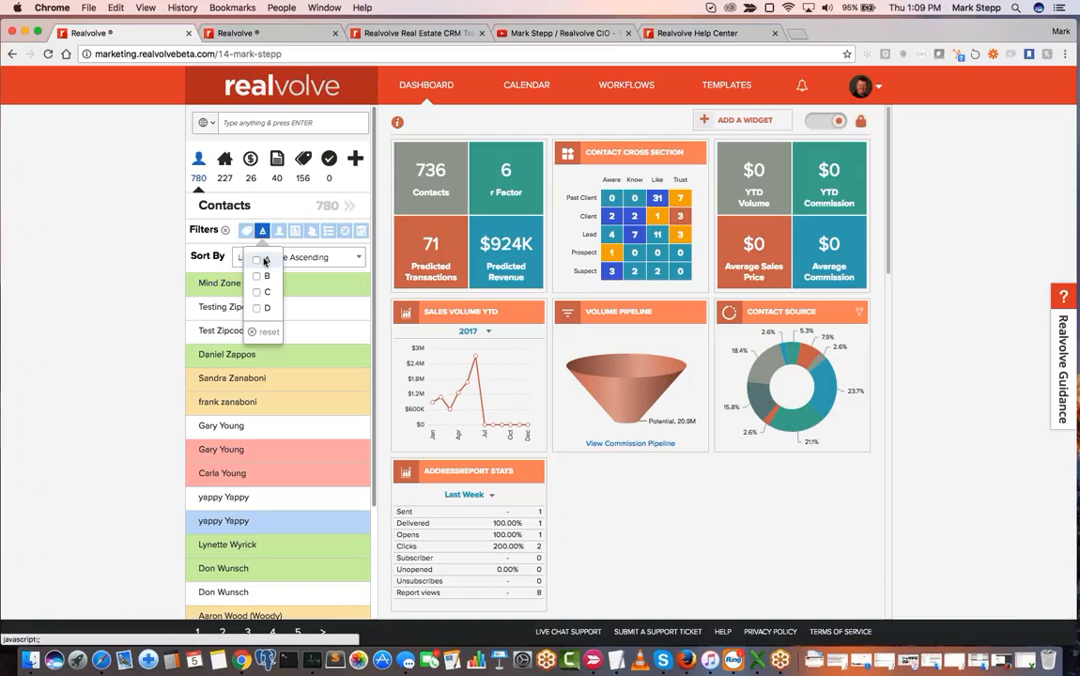
click(259, 265)
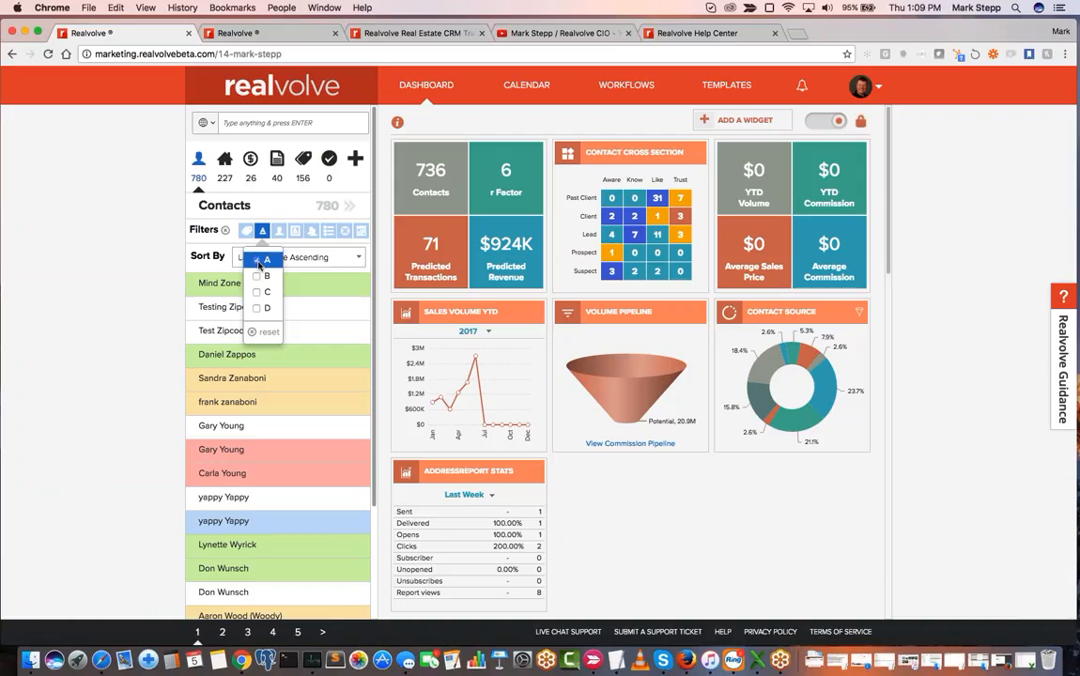
click(259, 278)
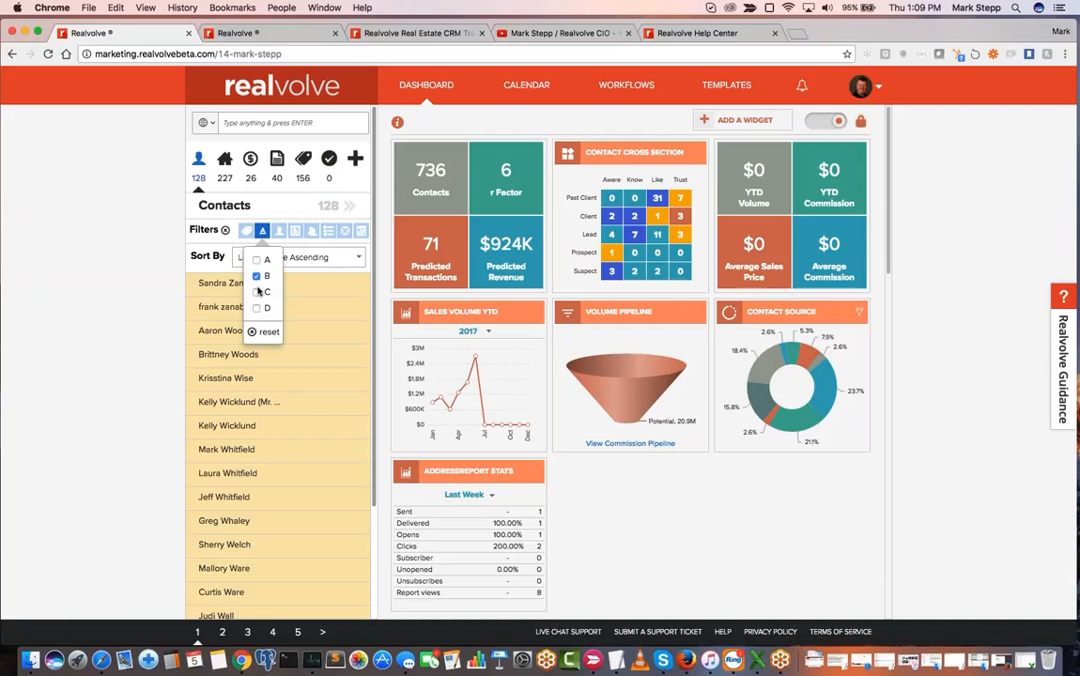
click(259, 300)
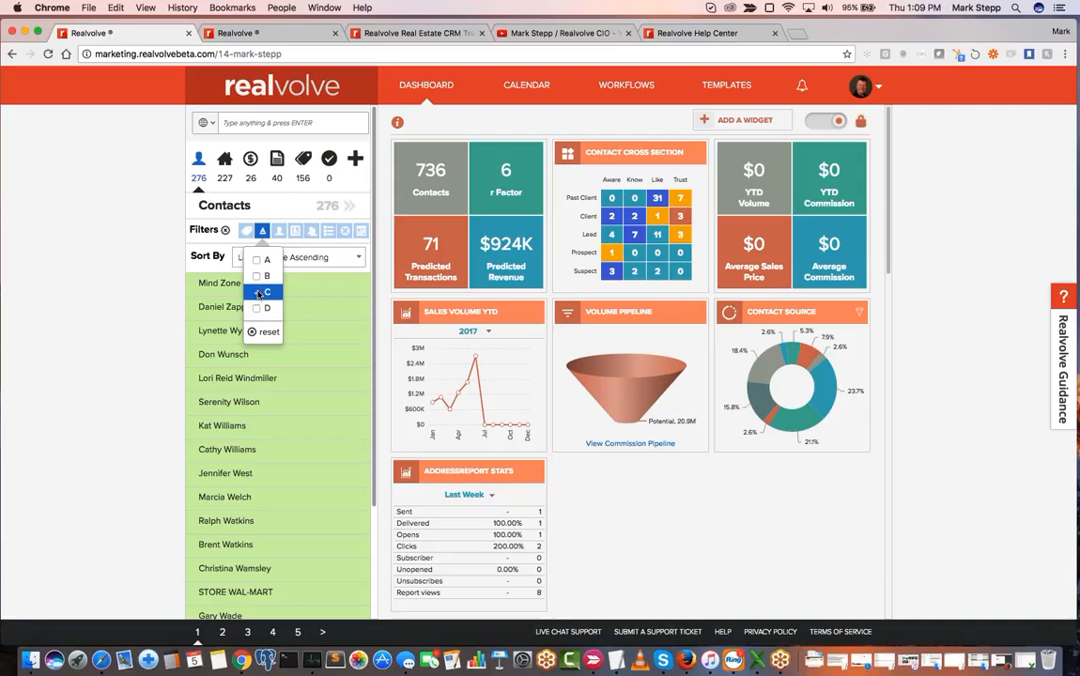
click(259, 293)
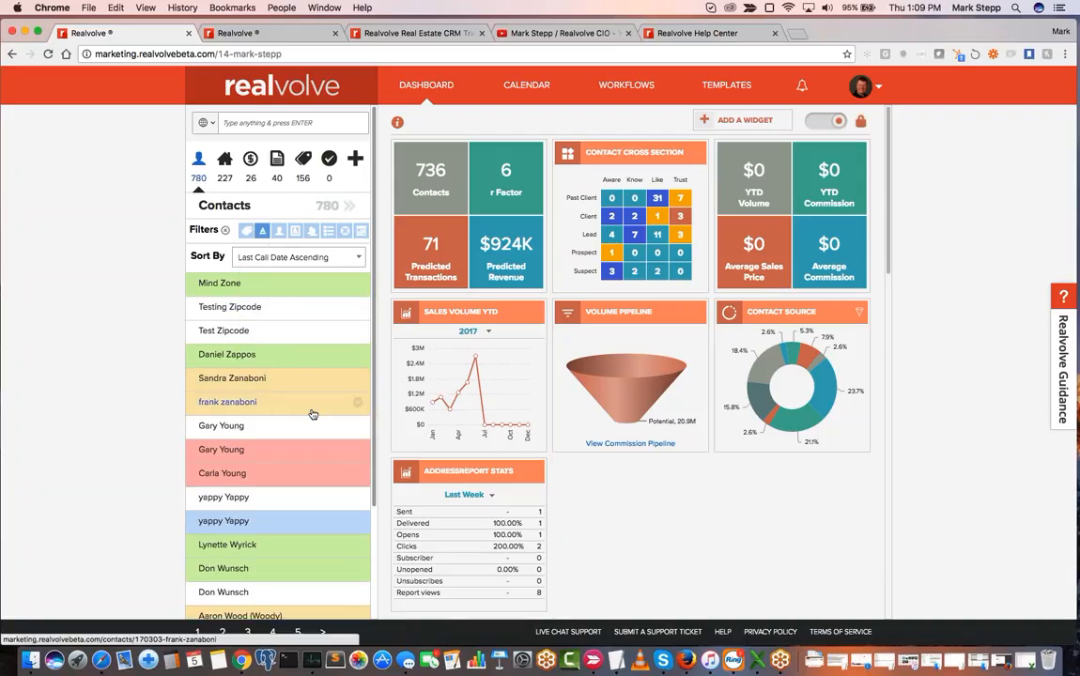
- Filter the contacts list to show contacts rated B and C
scroll(308, 470, down, 5)
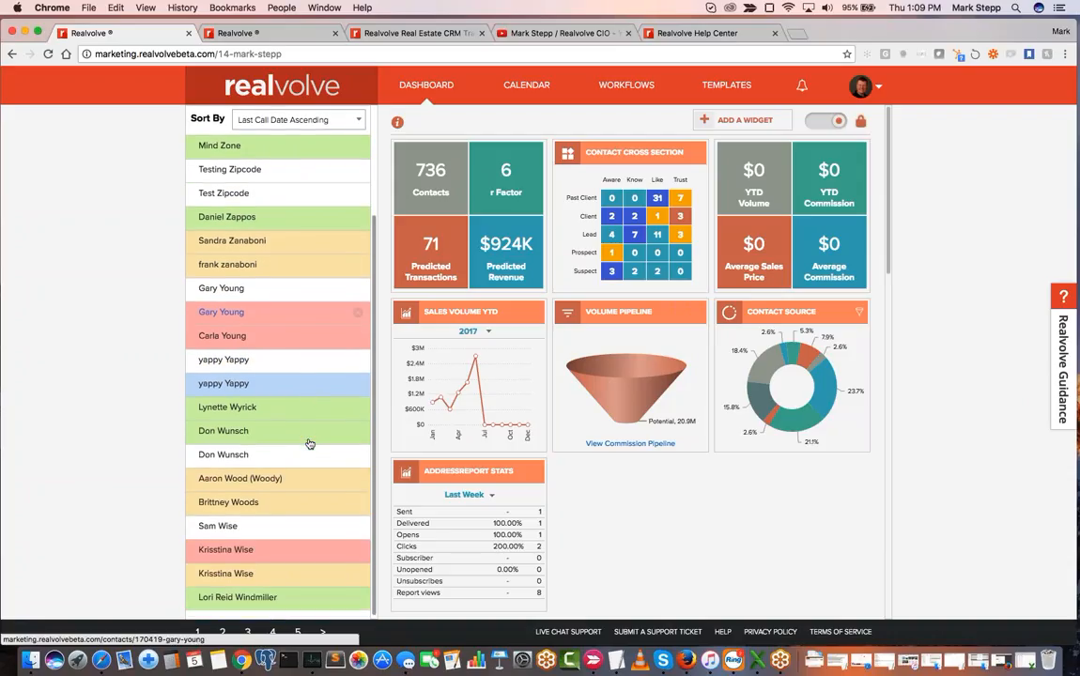
scroll(309, 444, up, 4)
scroll(309, 444, up, 2)
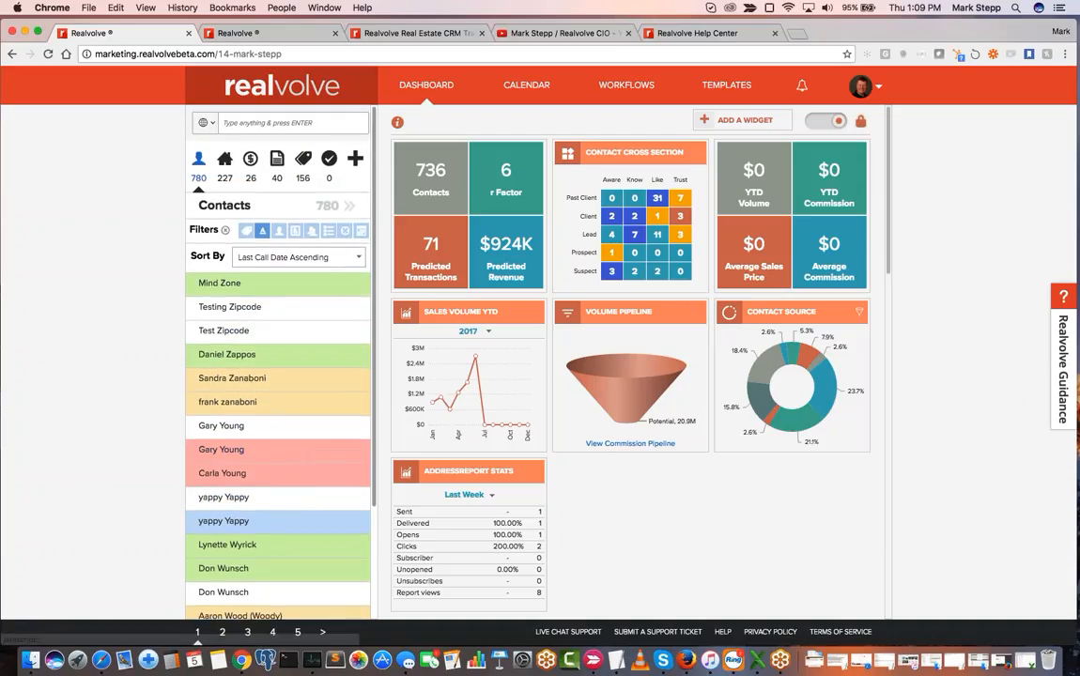
click(263, 235)
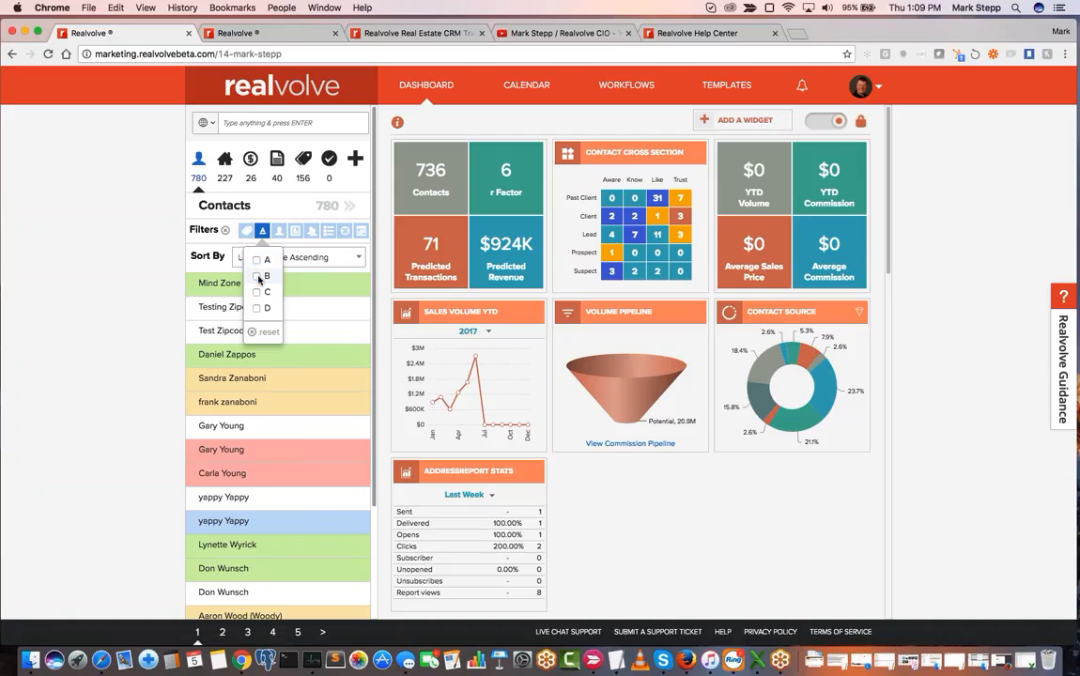
click(257, 276)
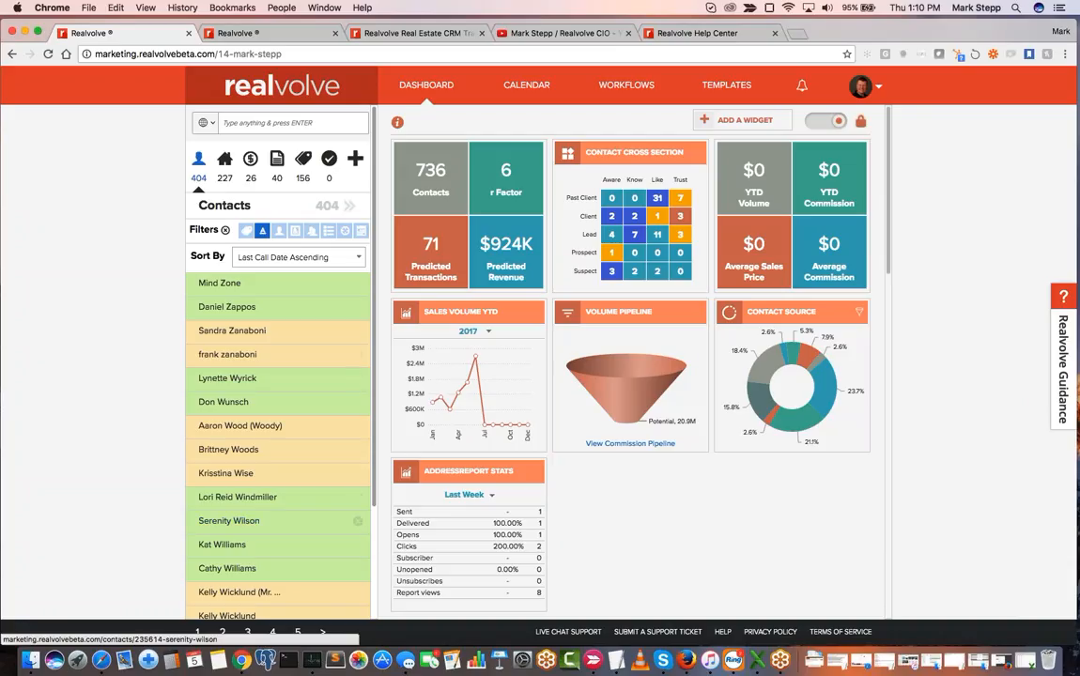
- Open the full list of all contacts, switch it to grid view and browse the contact cards
click(349, 208)
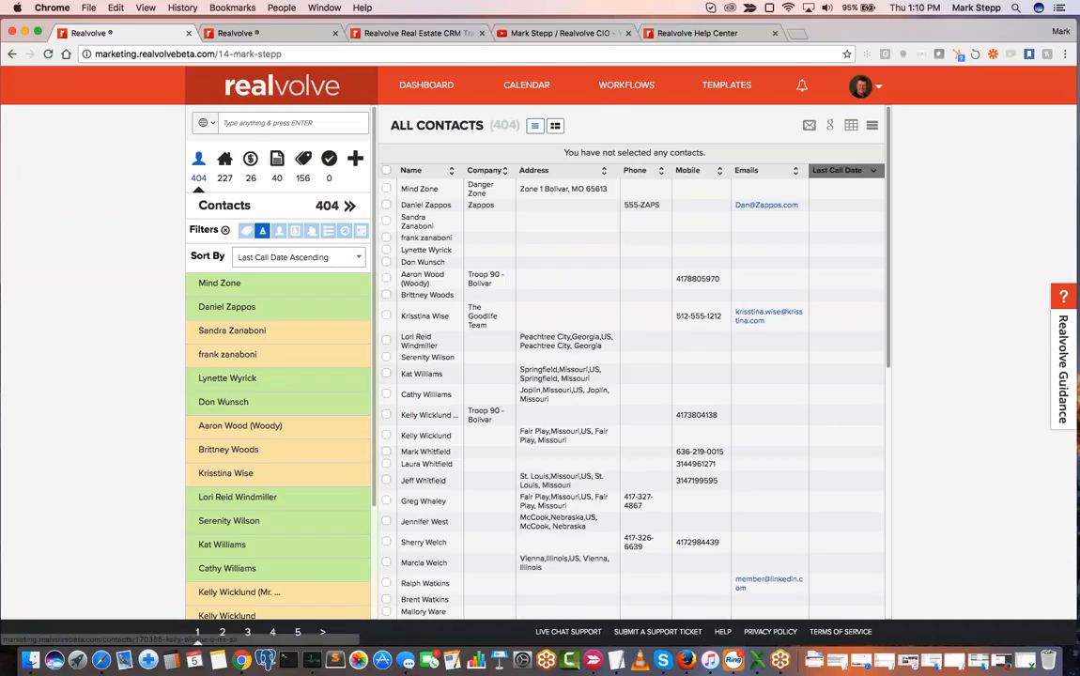
click(557, 128)
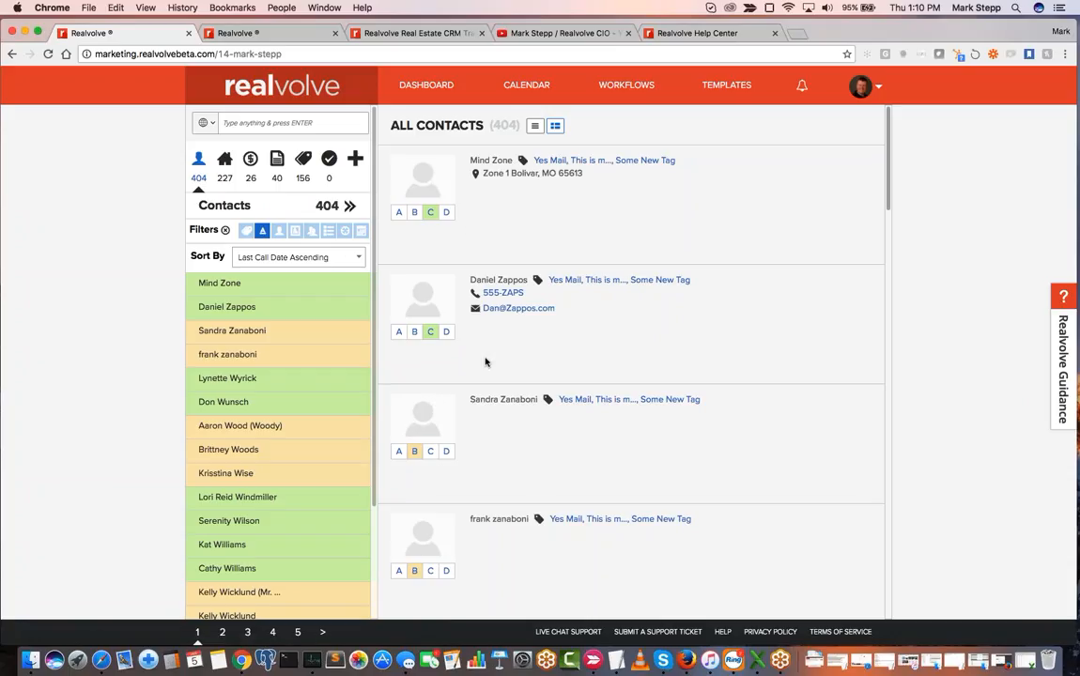
scroll(486, 361, down, 7)
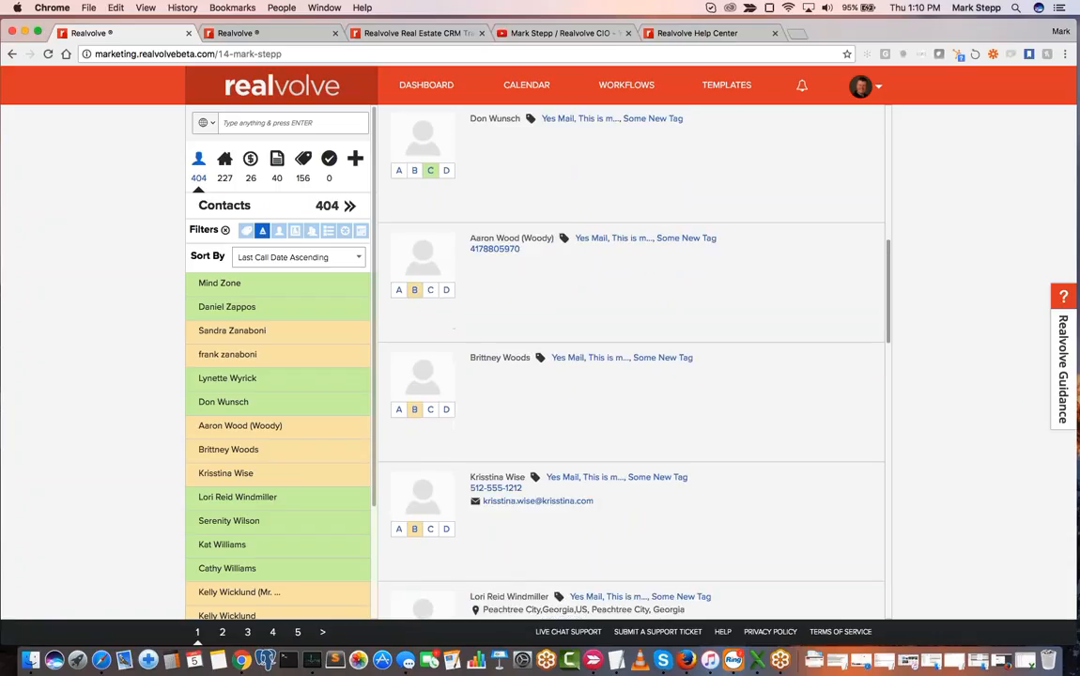
scroll(454, 329, up, 7)
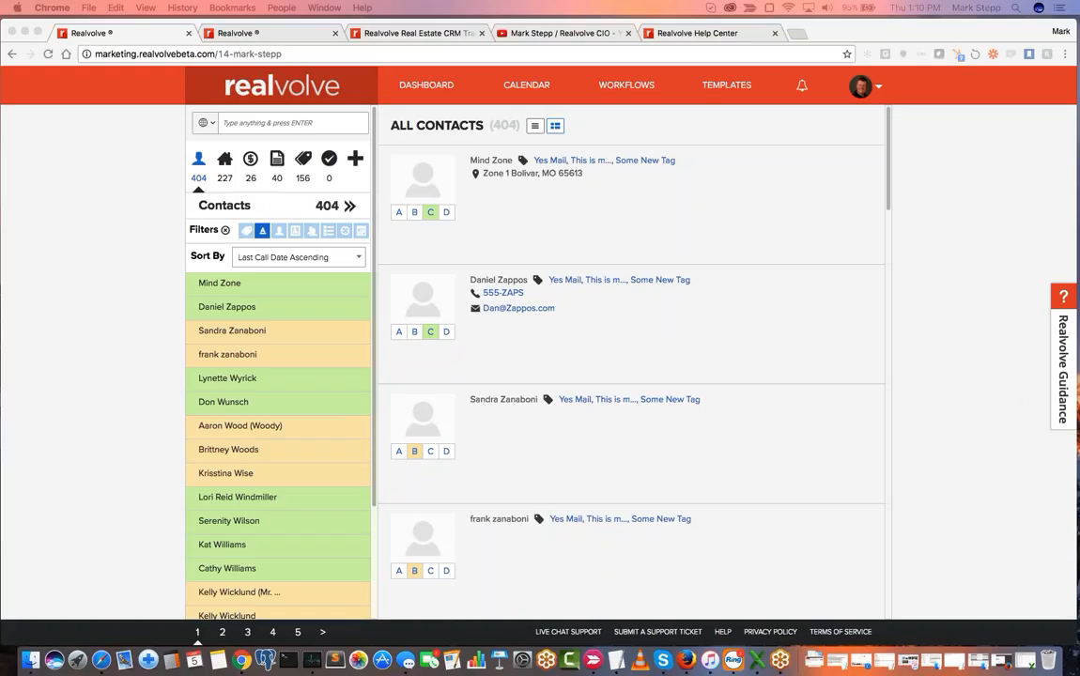
- Open the workflows area and look through the list of existing workflows
click(628, 91)
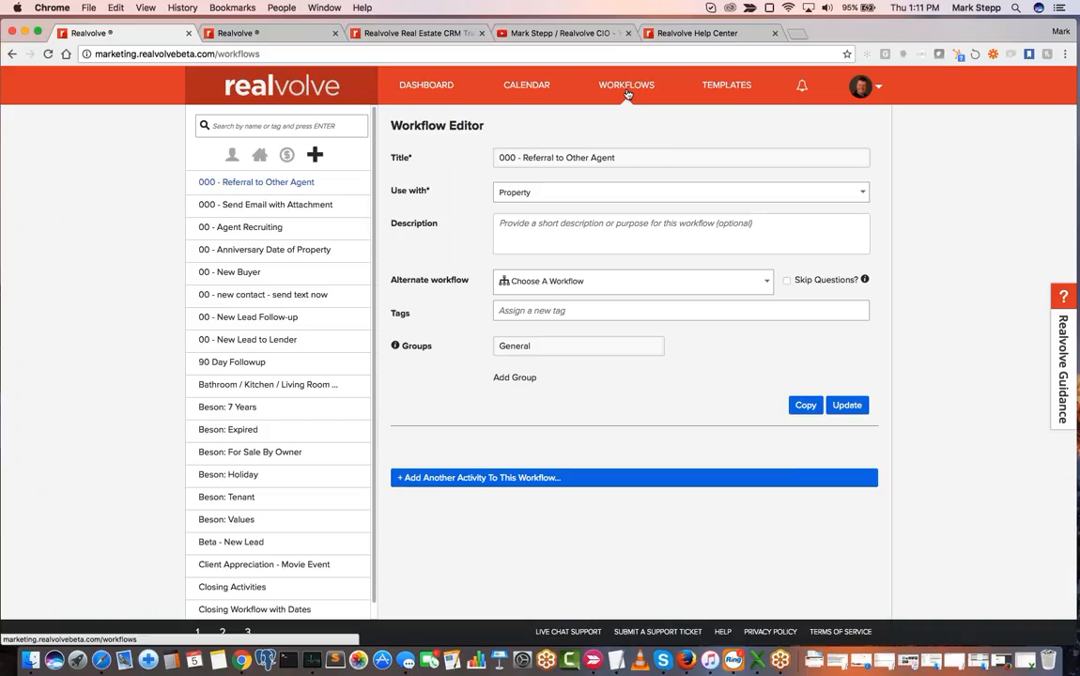
click(627, 90)
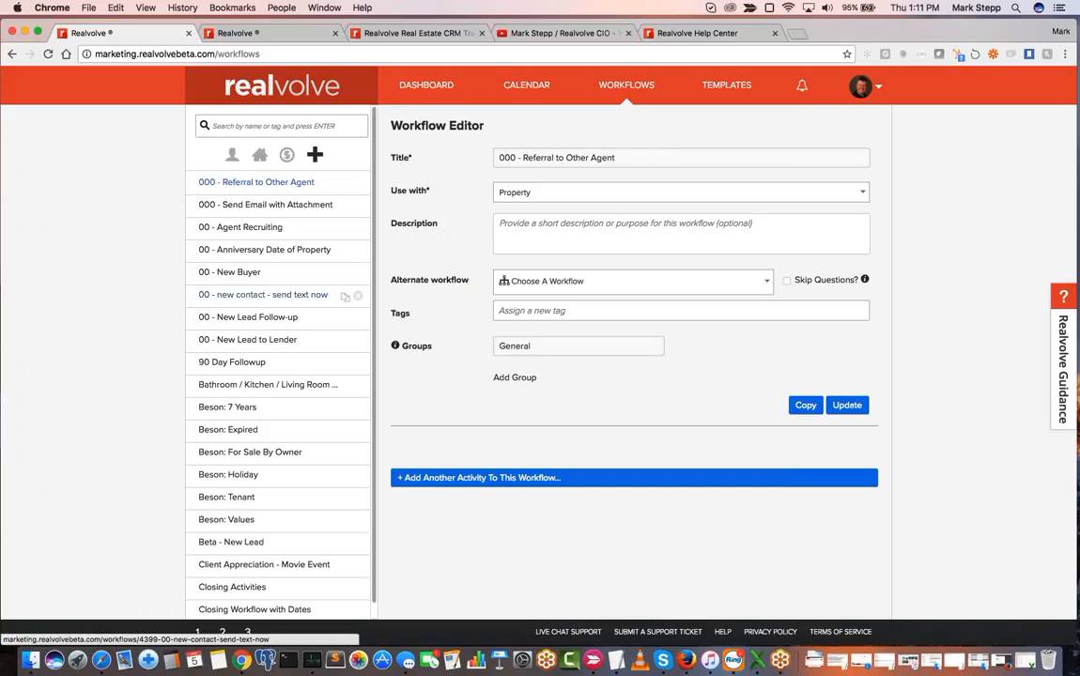
scroll(243, 484, down, 1)
scroll(243, 485, down, 1)
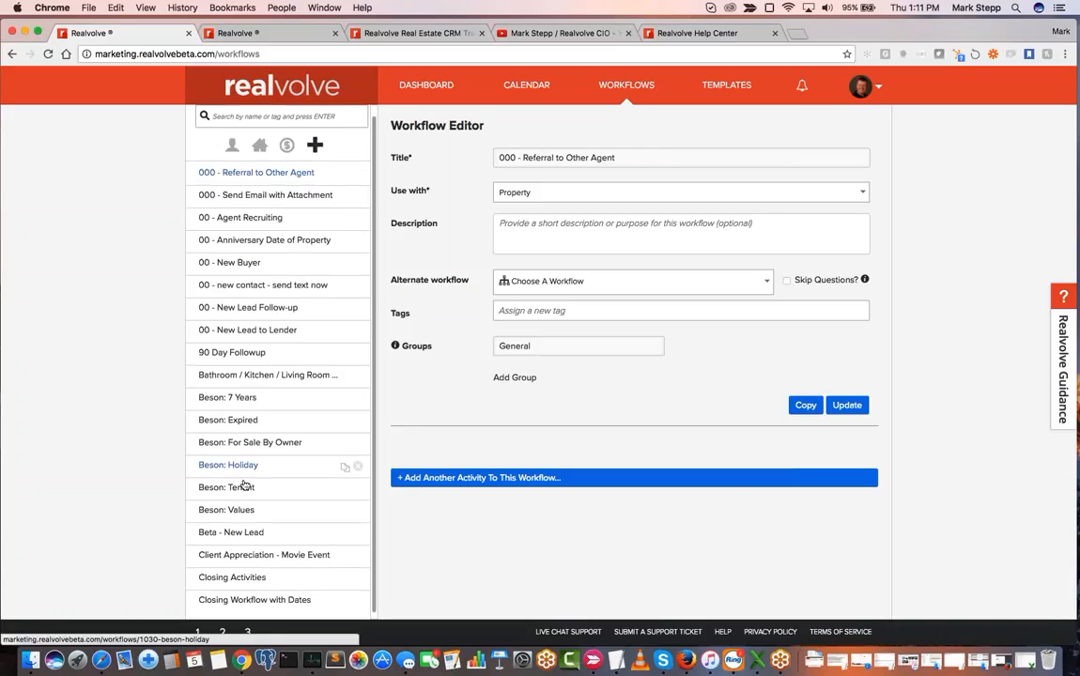
scroll(246, 482, down, 1)
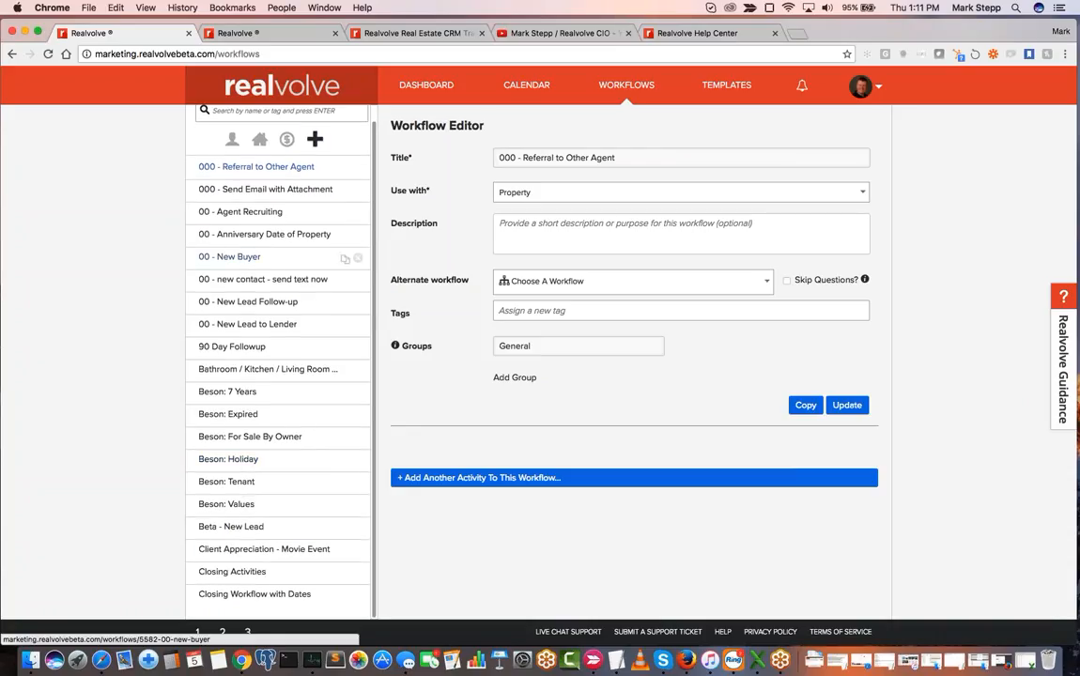
- Switch to the training account's workflows and open the library for adding workflow packages
click(288, 36)
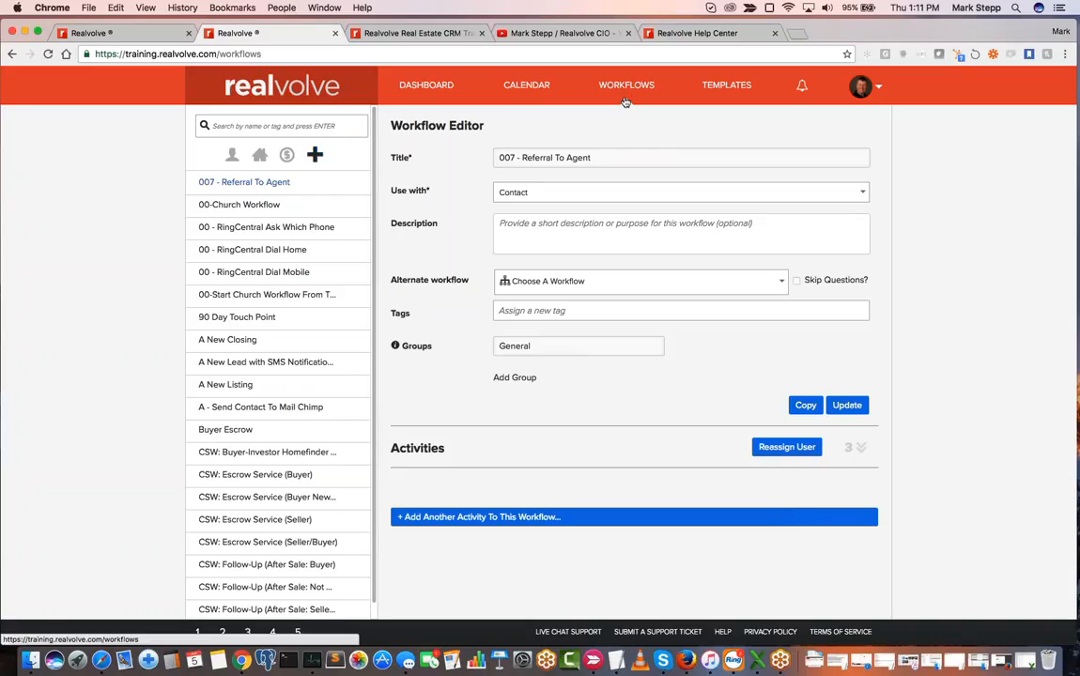
click(315, 154)
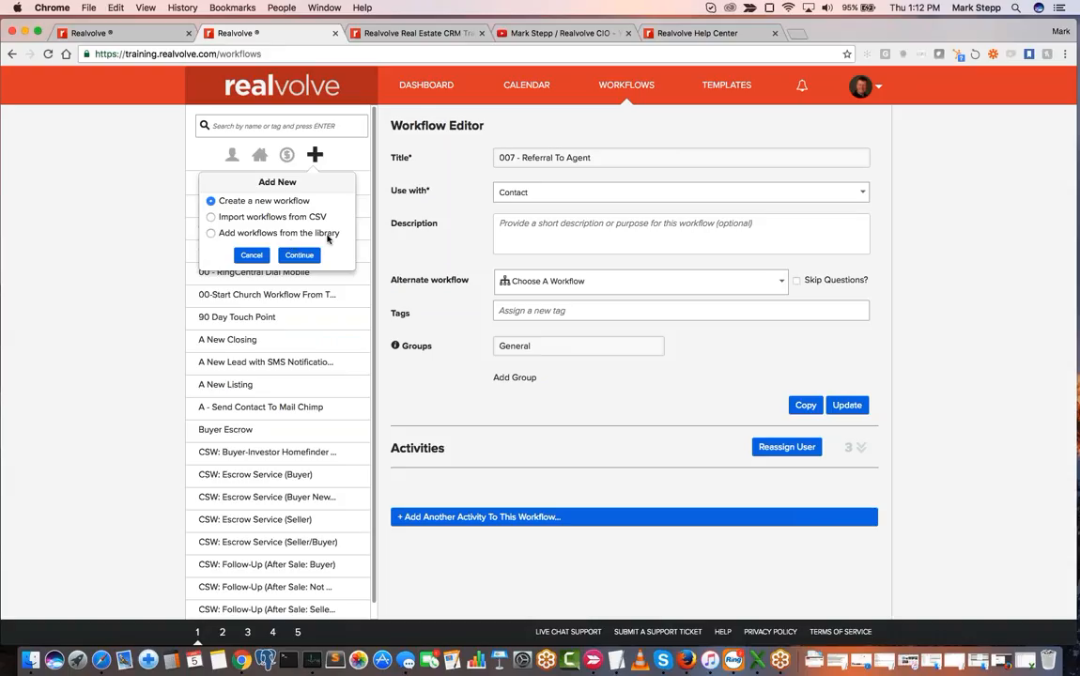
click(248, 234)
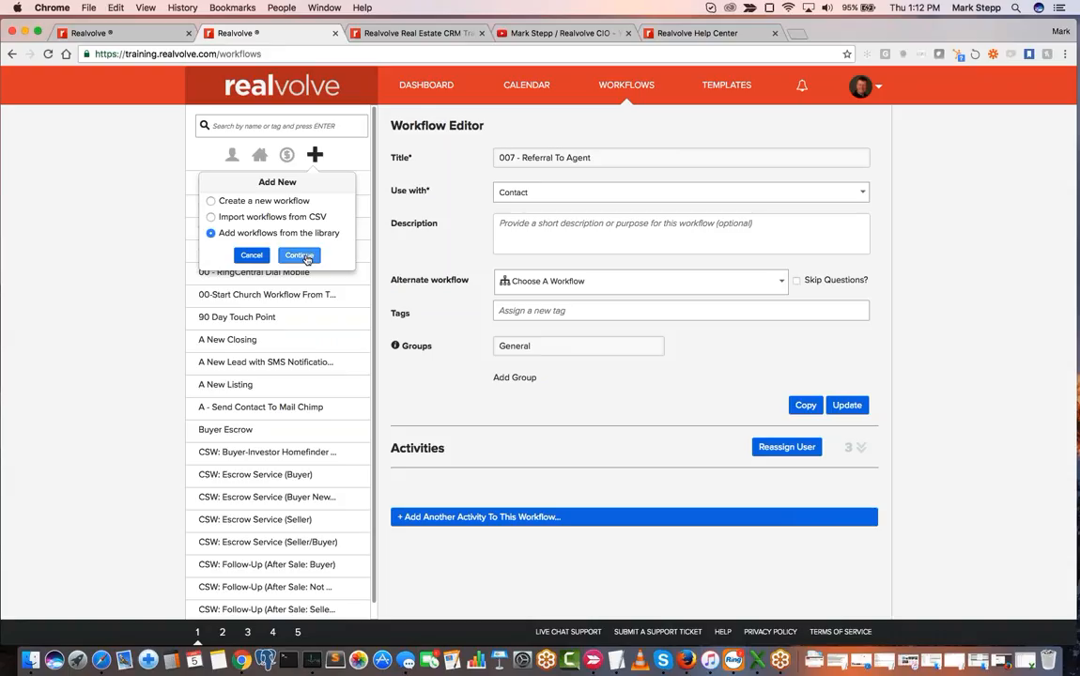
click(299, 256)
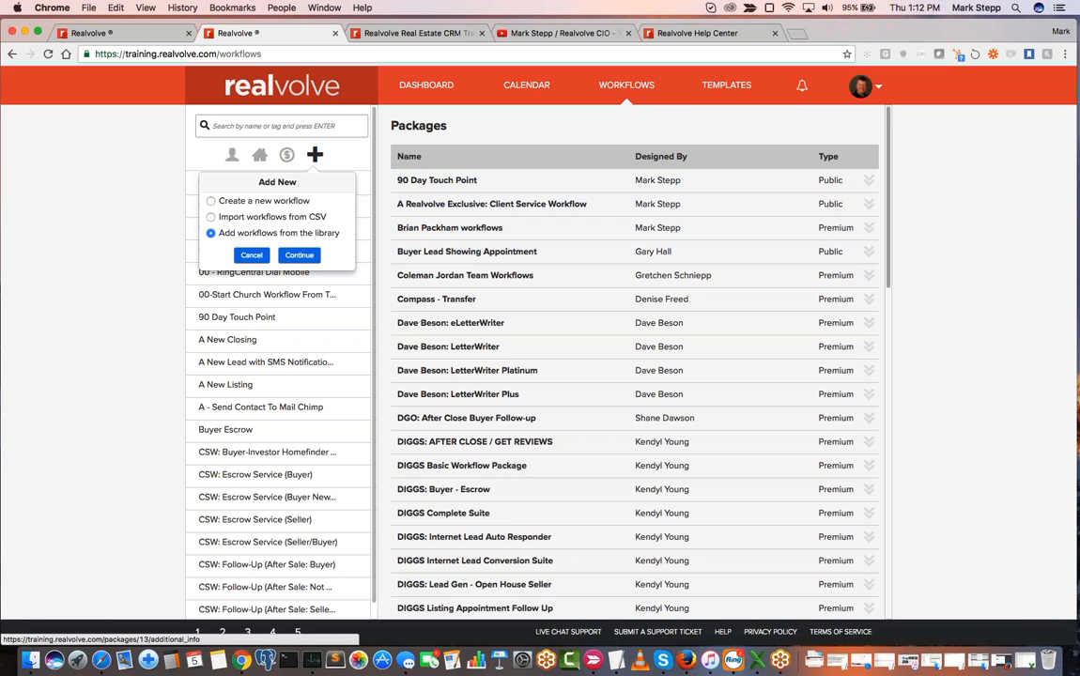
- Look through the library's public and premium packages, then view the 90 Day Touch Point package details and collapse them
scroll(548, 394, down, 3)
scroll(549, 396, down, 5)
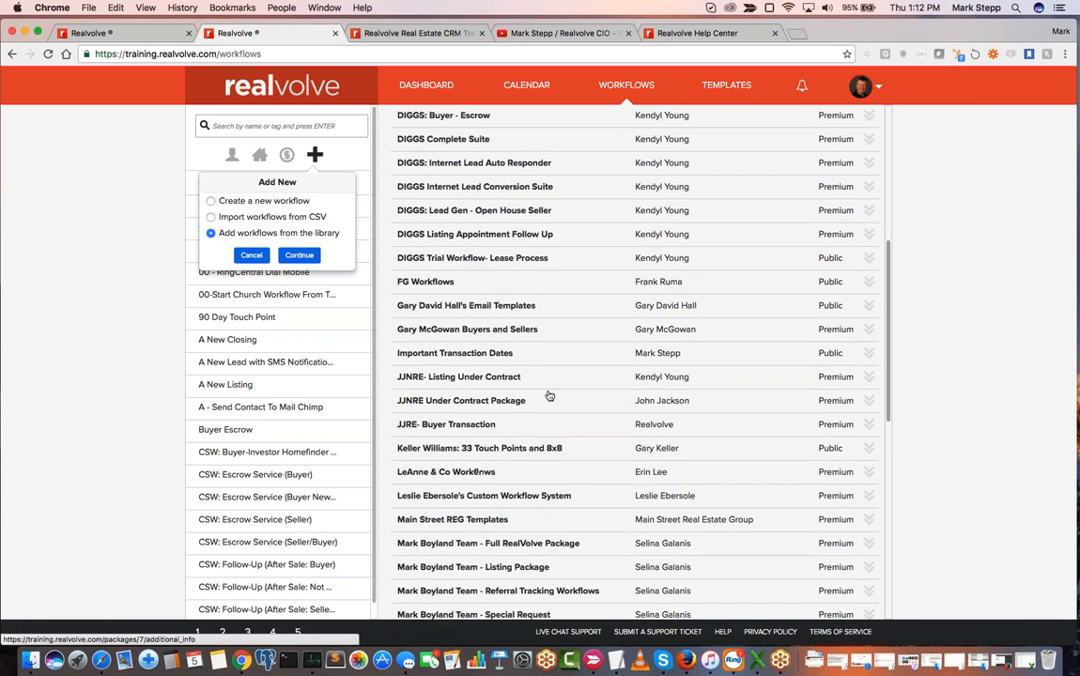
scroll(549, 396, up, 4)
scroll(549, 396, up, 4)
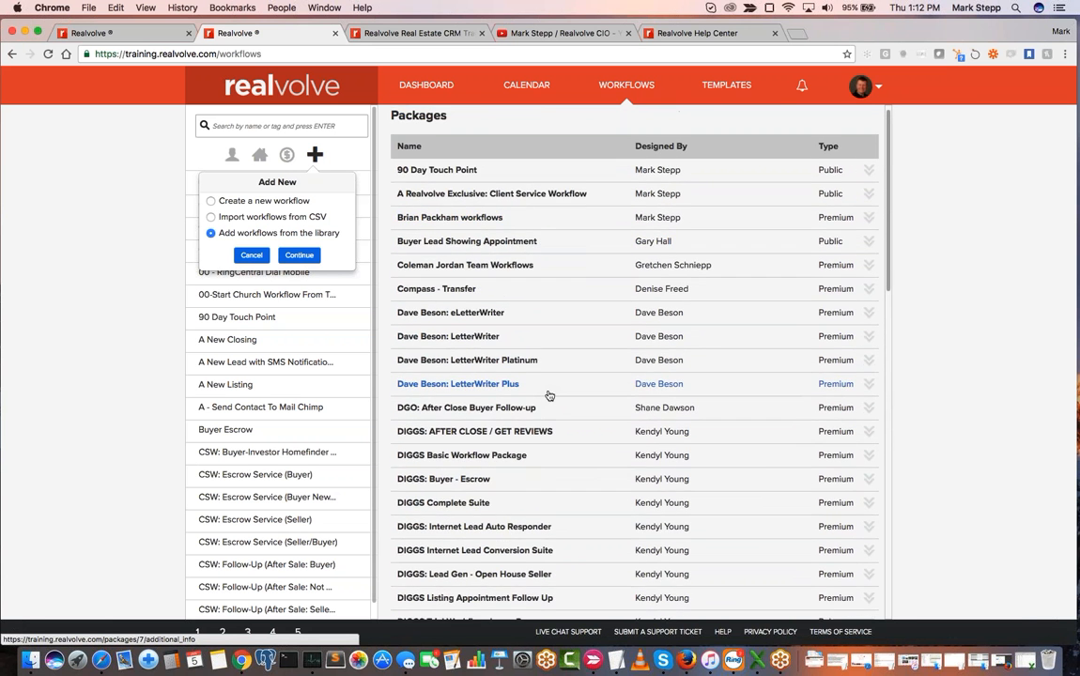
scroll(558, 261, down, 10)
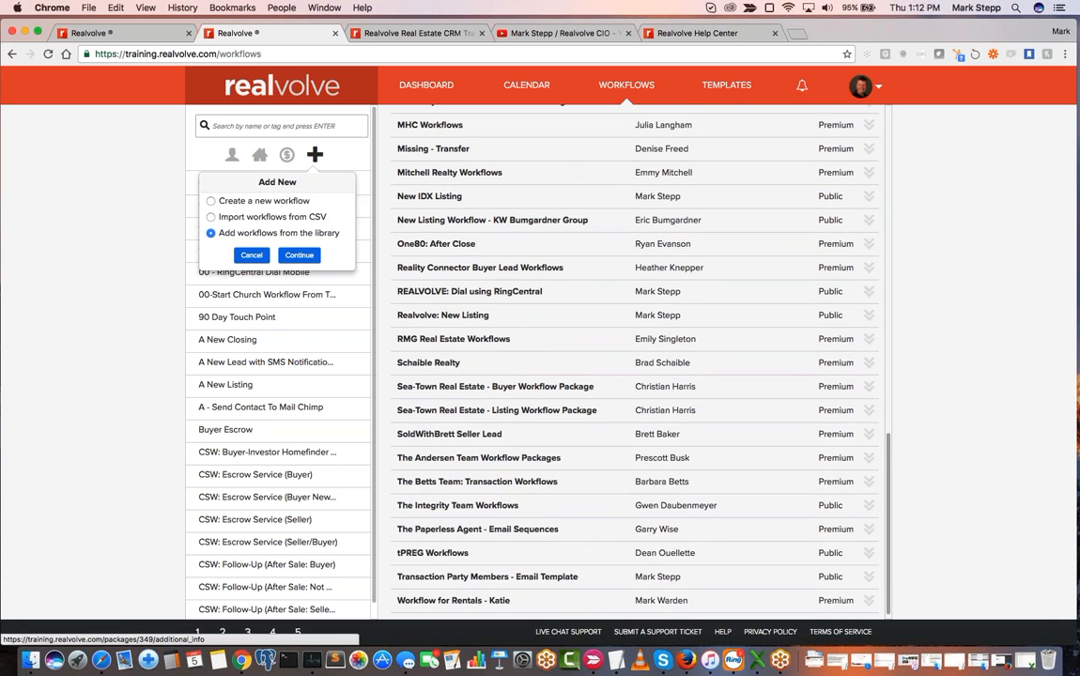
scroll(586, 210, up, 10)
scroll(586, 210, up, 2)
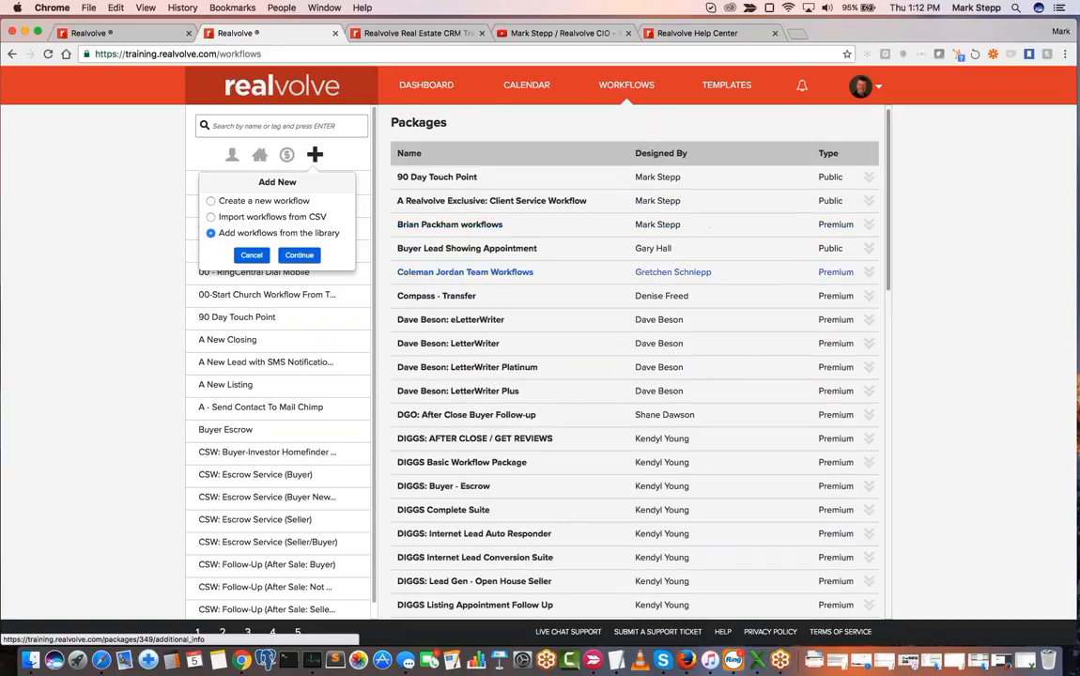
click(833, 181)
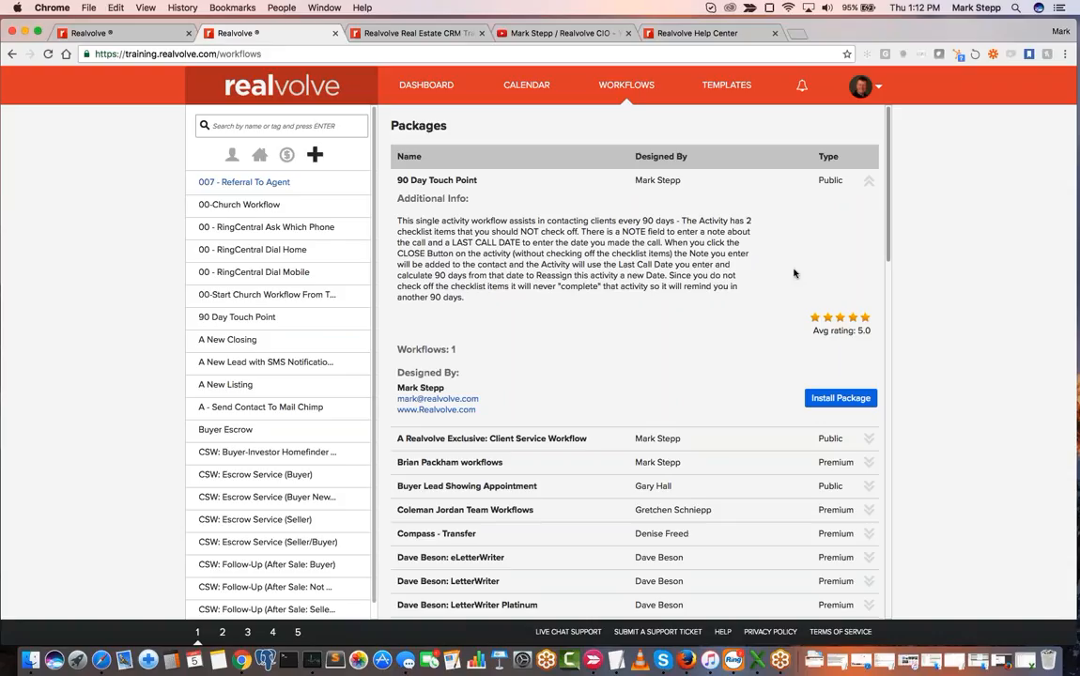
click(868, 180)
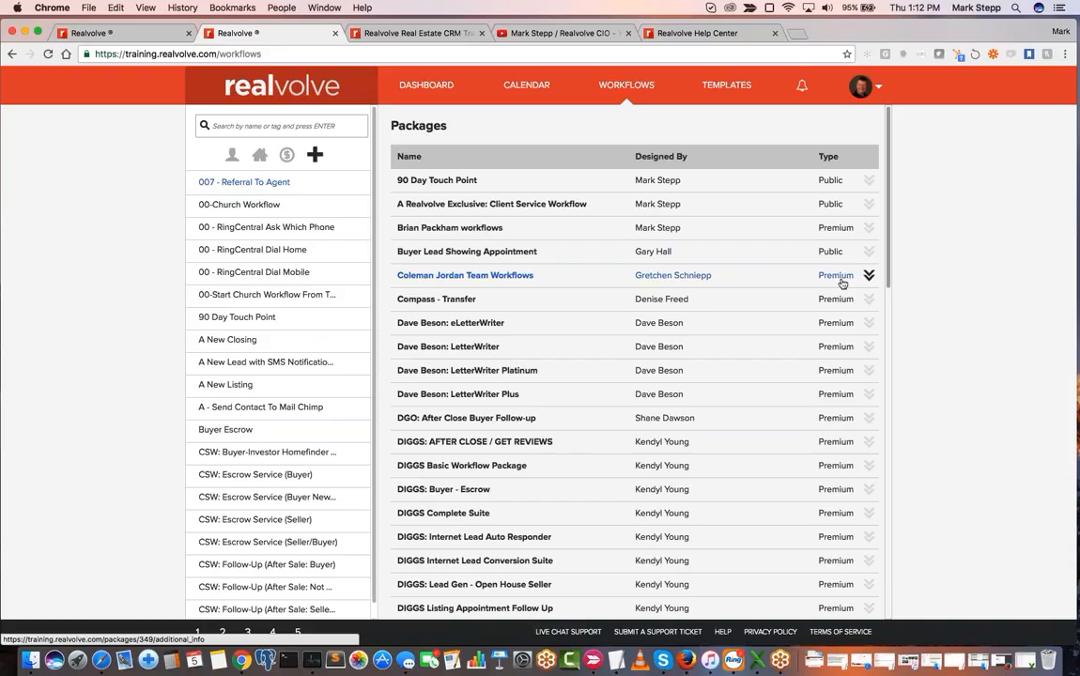
- Expand the standard LetterWriter package, review its contents and open its installation code entry
click(868, 348)
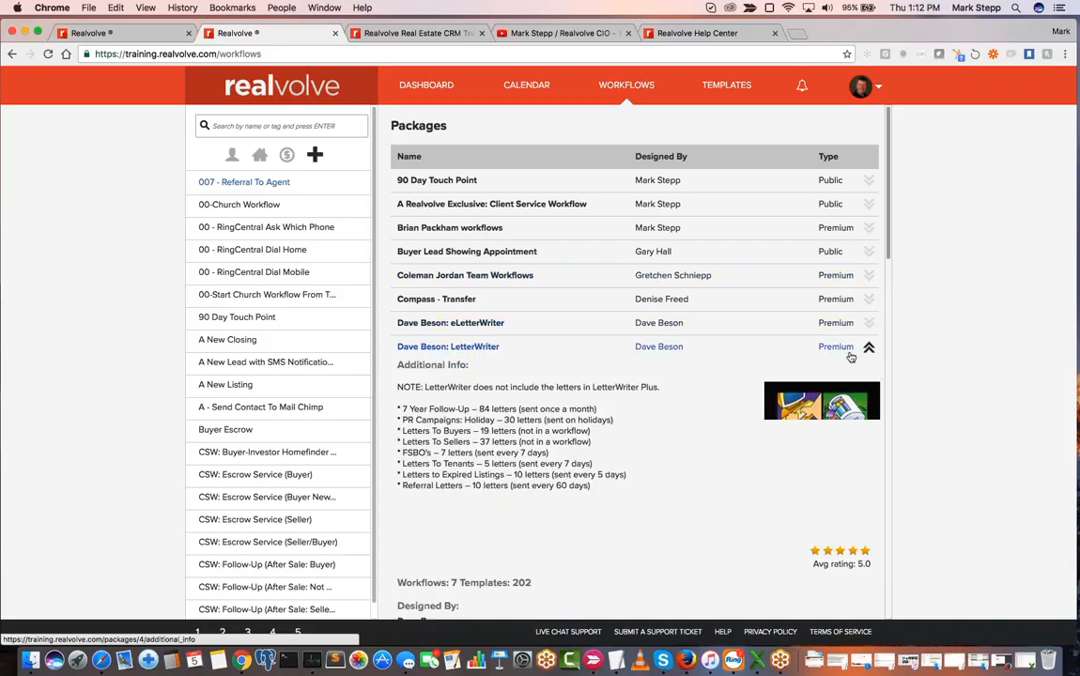
scroll(716, 424, down, 3)
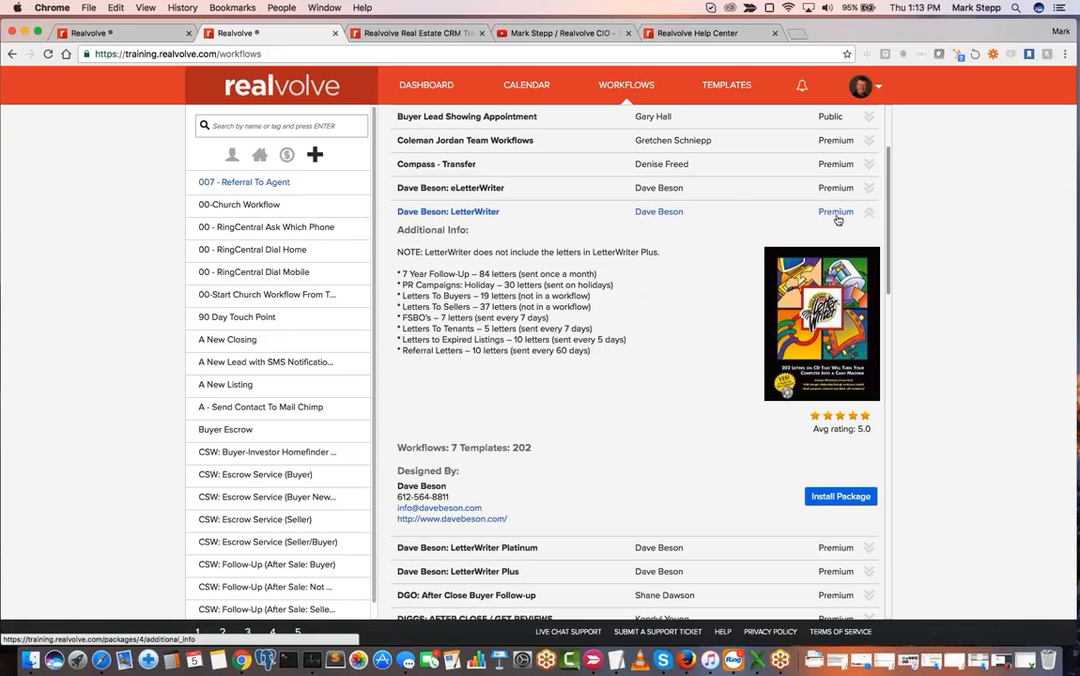
click(833, 501)
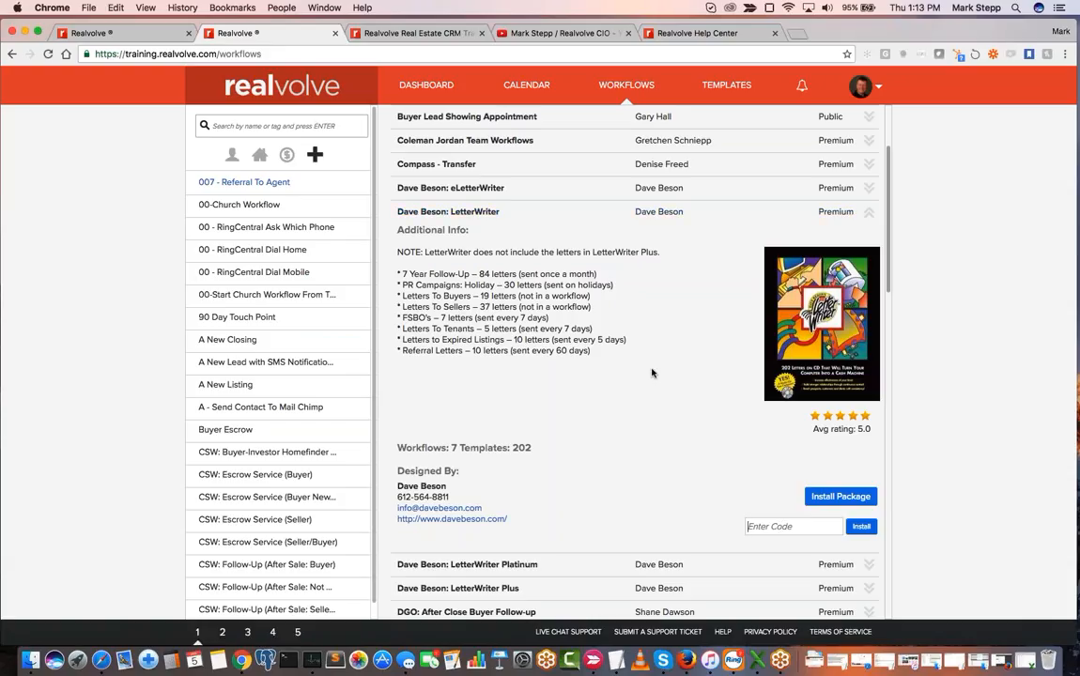
- Browse the packages listed below LetterWriter and return to the LetterWriter description
scroll(627, 396, down, 1)
scroll(628, 397, down, 5)
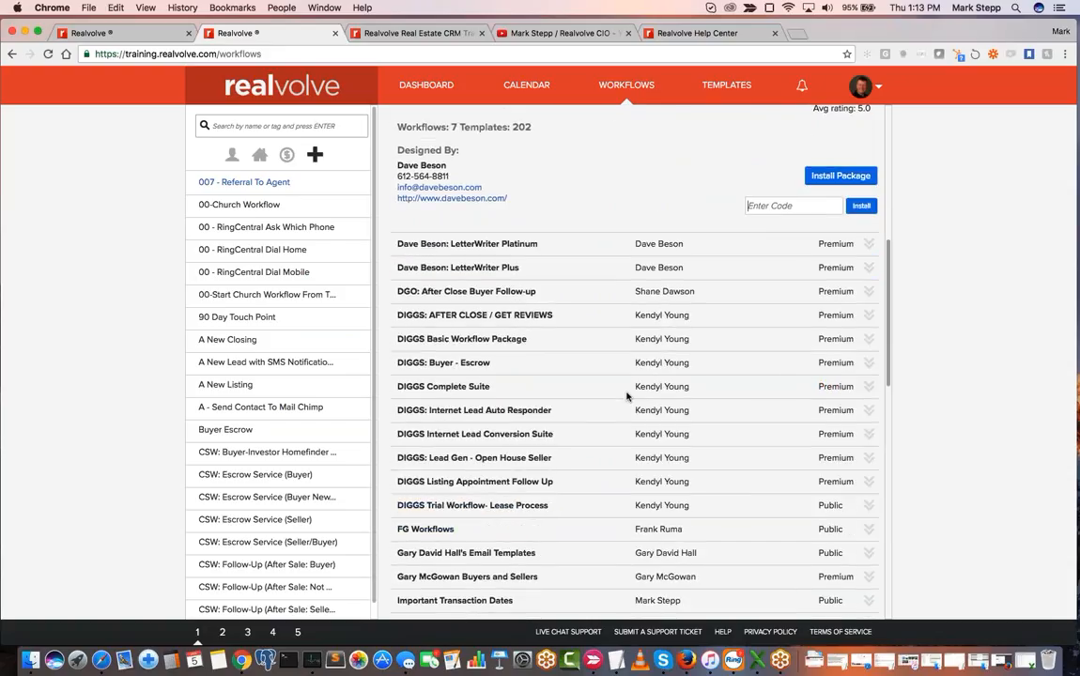
scroll(626, 396, down, 2)
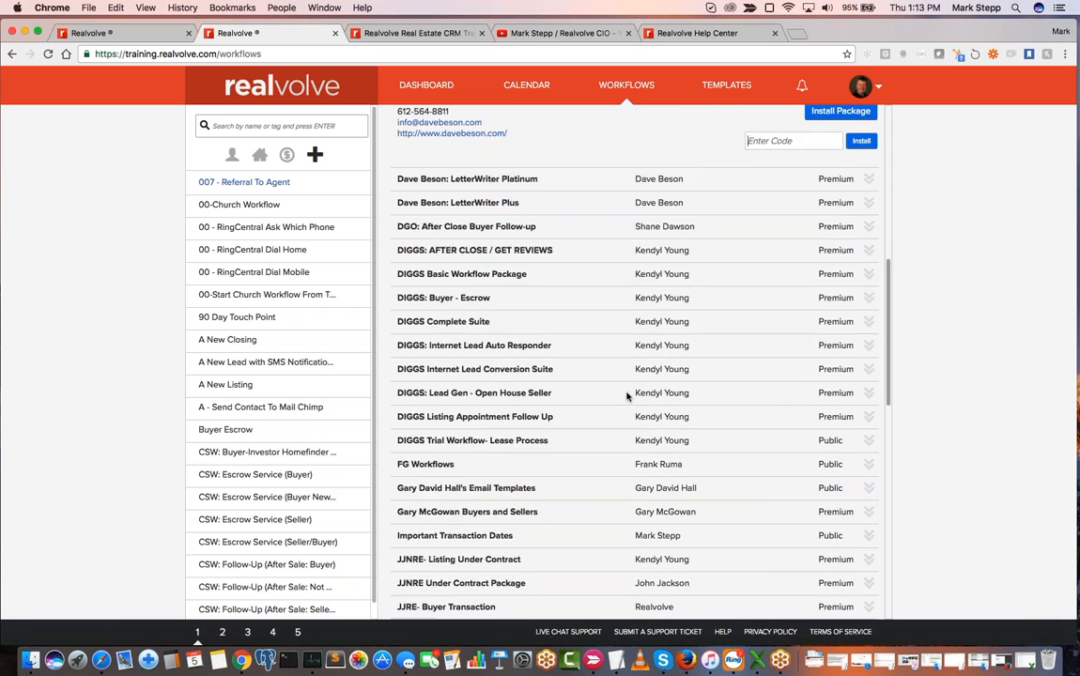
scroll(627, 396, up, 10)
scroll(627, 396, down, 1)
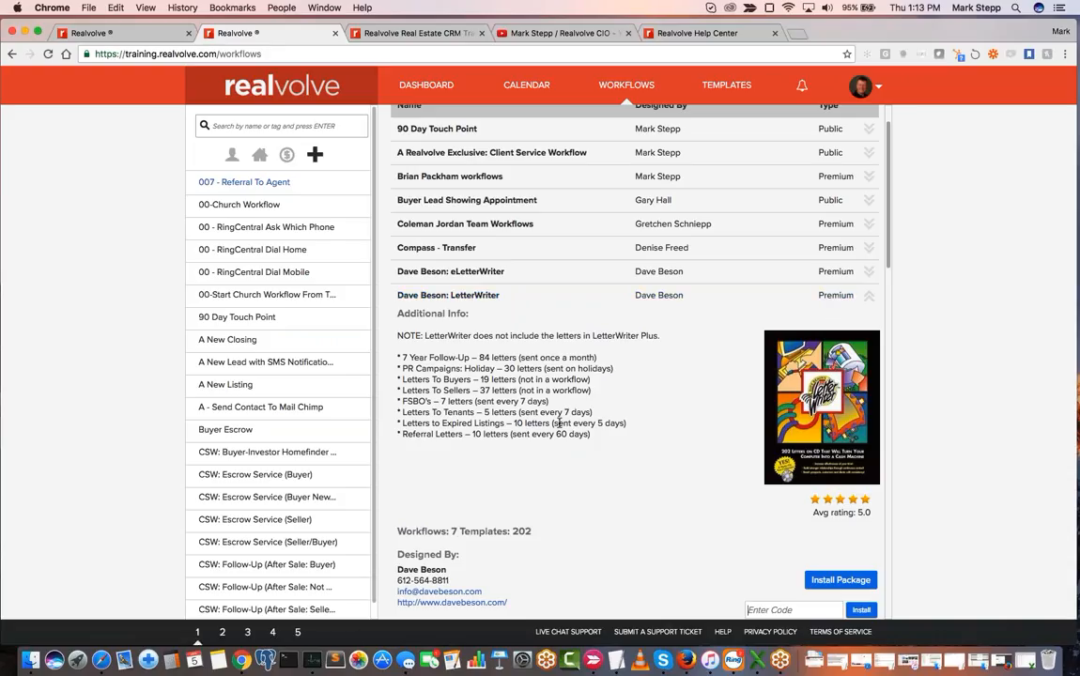
scroll(535, 427, up, 1)
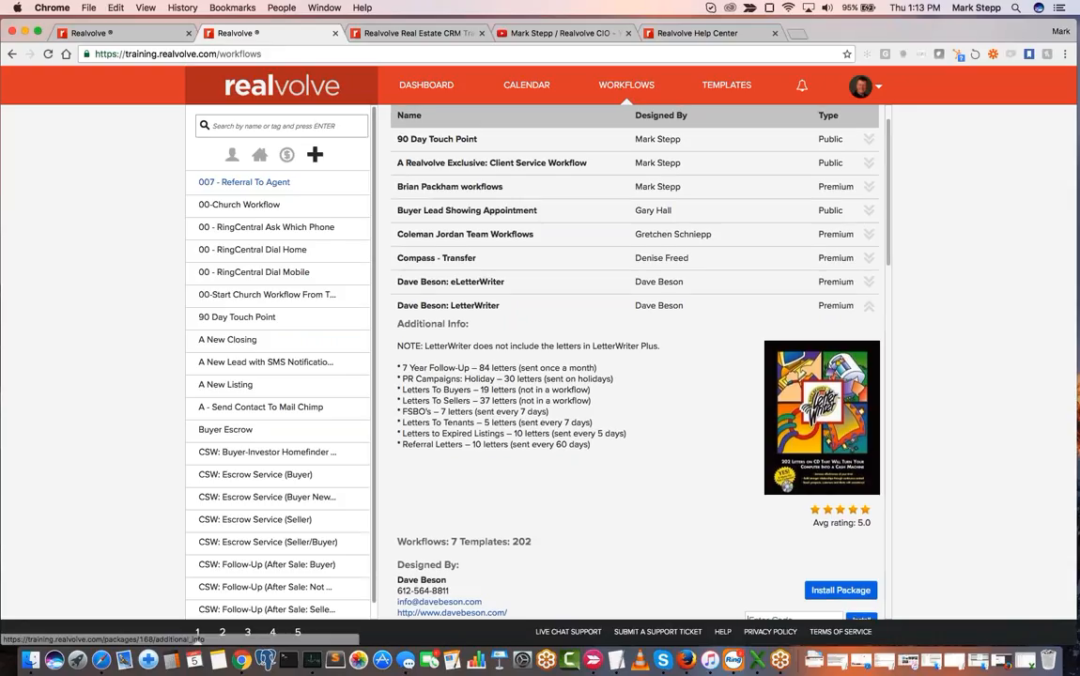
- View the options for adding a new workflow, dismiss them and look over the LetterWriter package details again
click(315, 156)
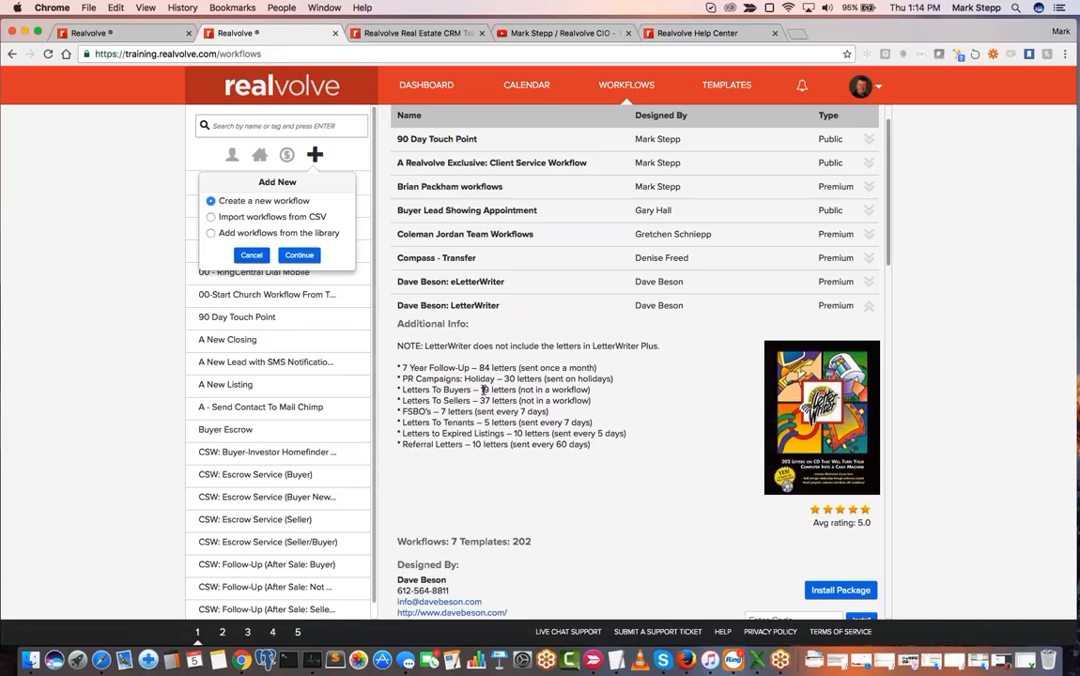
click(445, 366)
scroll(547, 300, down, 10)
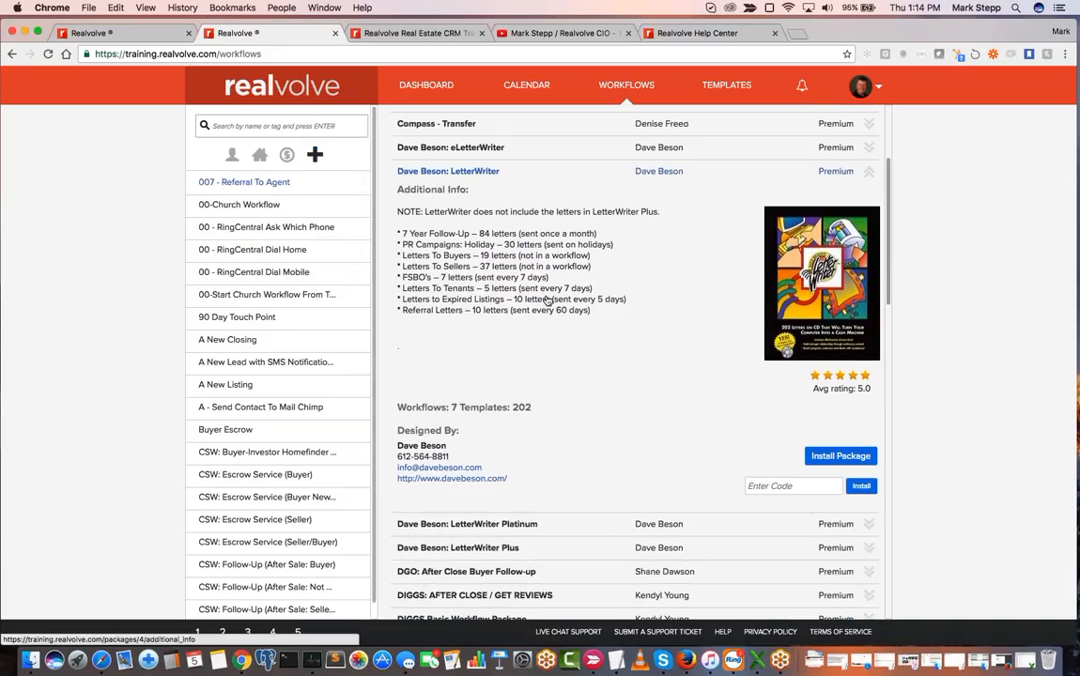
scroll(548, 300, up, 8)
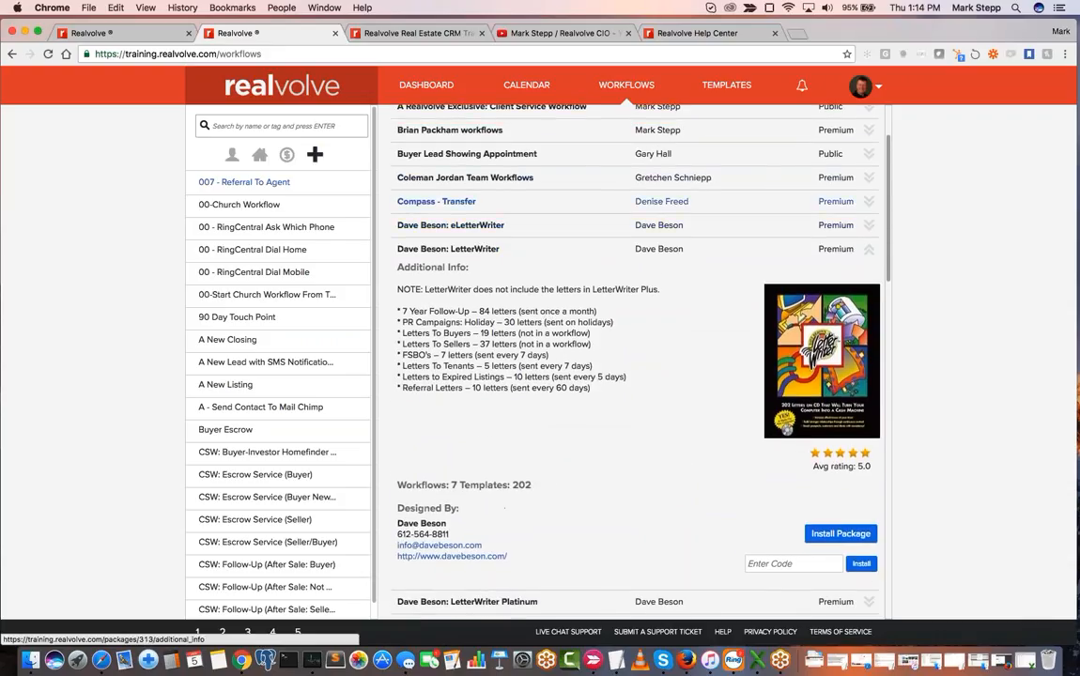
scroll(531, 171, up, 2)
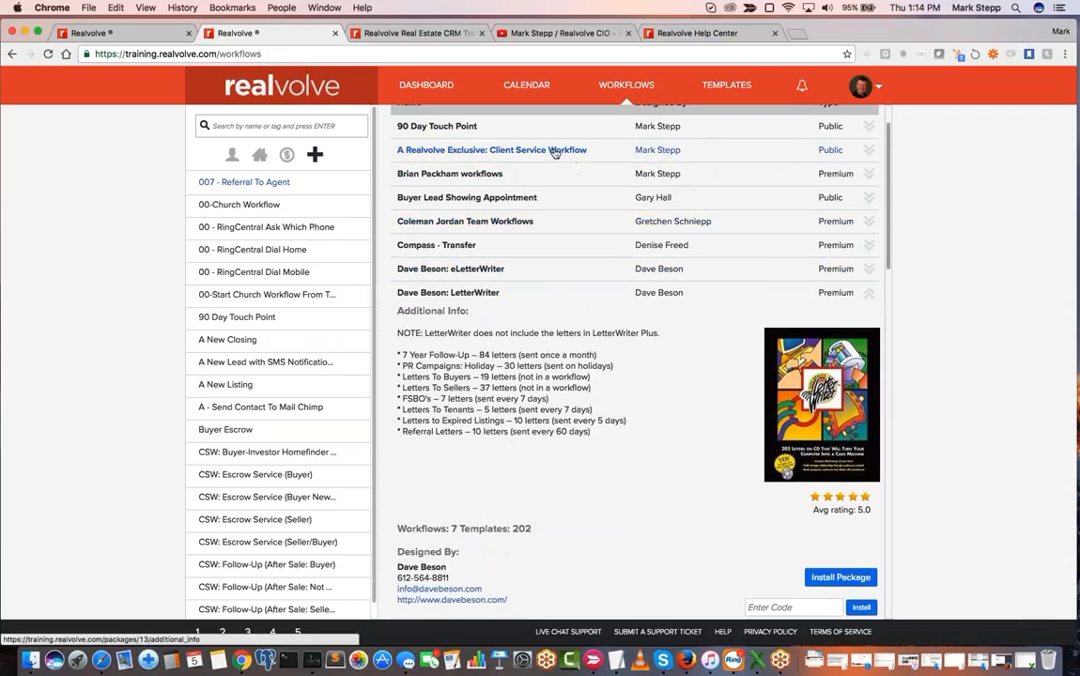
- Expand the "A Realvolve Exclusive: Client Service Workflow" package and highlight the buyer-investor and escrow service names in its description
click(868, 153)
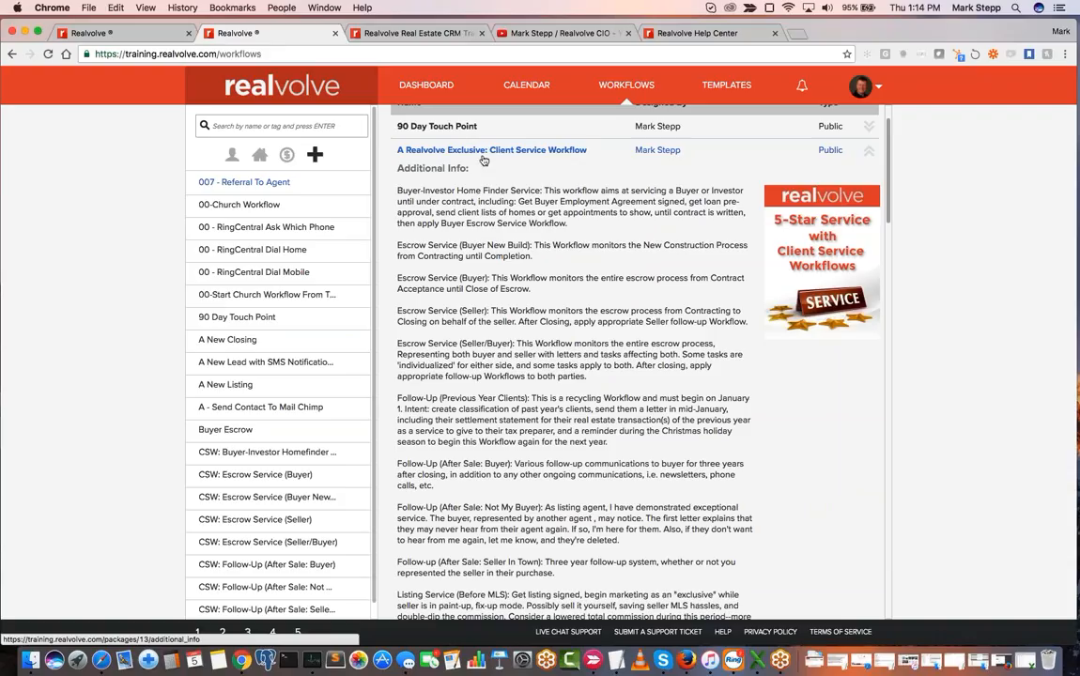
scroll(573, 324, down, 2)
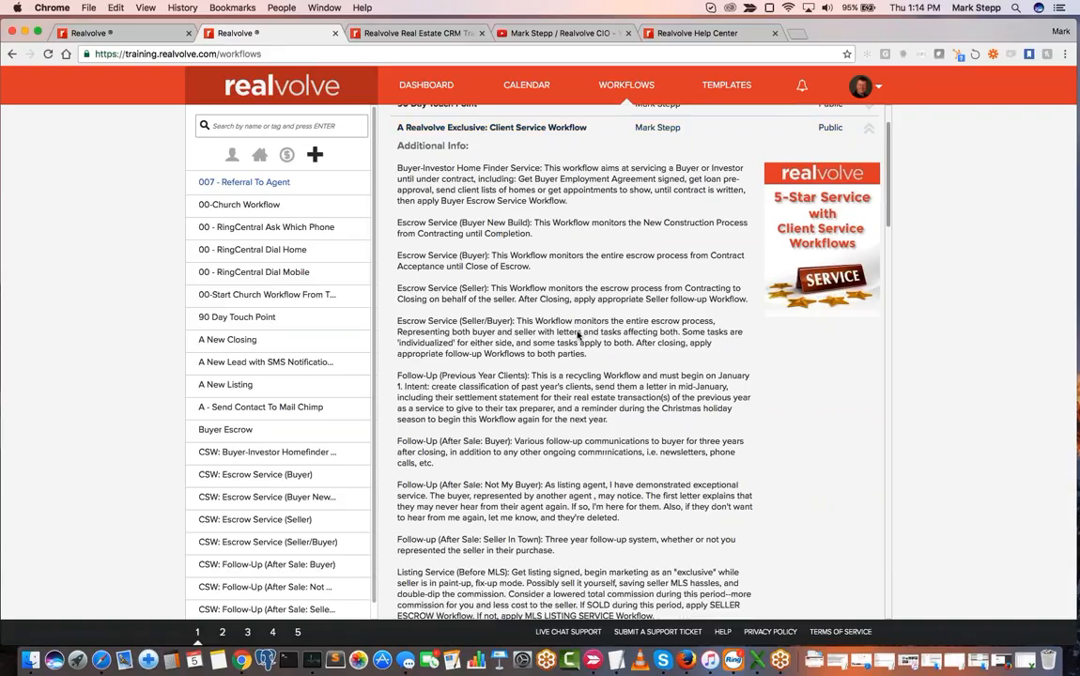
scroll(579, 335, up, 1)
drag(398, 167, 546, 167)
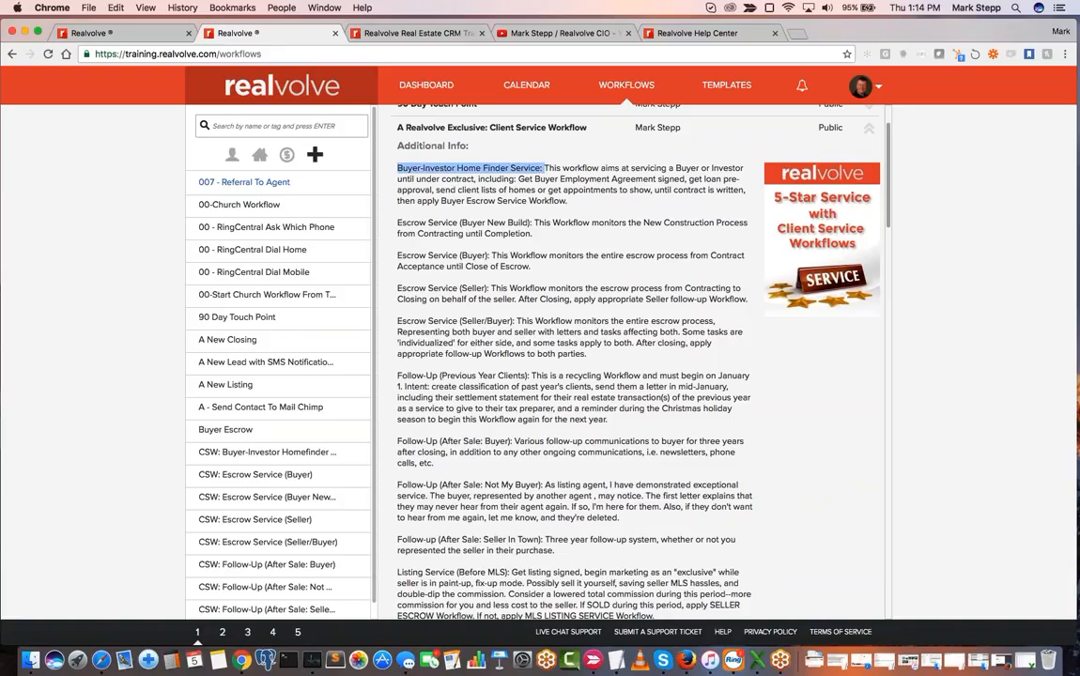
drag(397, 223, 536, 222)
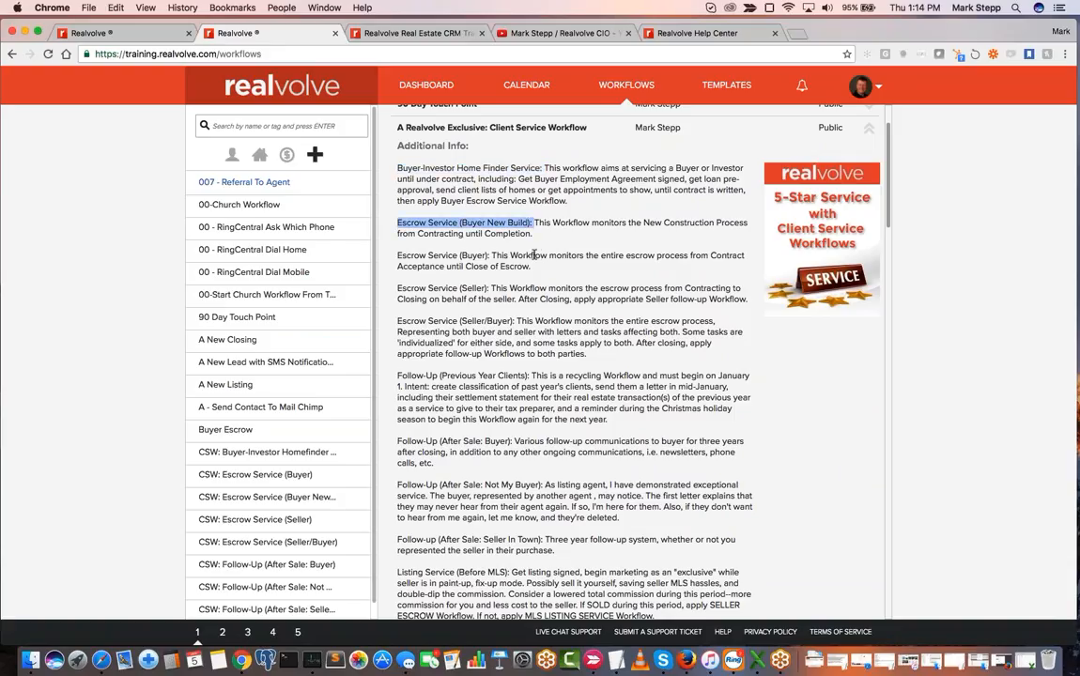
drag(398, 254, 491, 254)
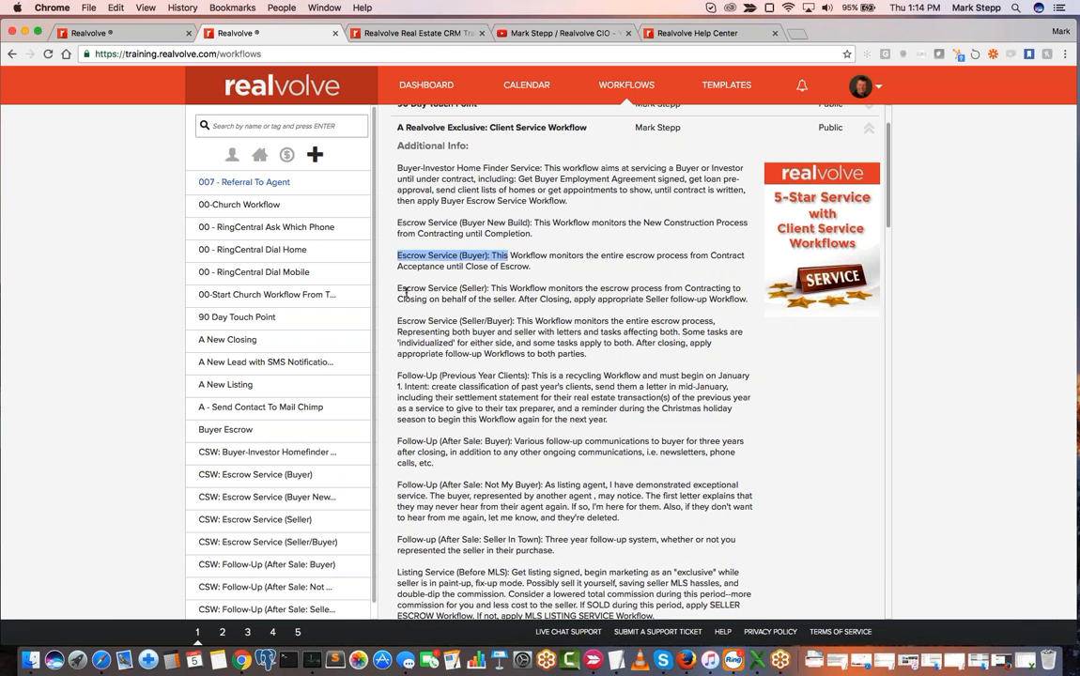
drag(397, 167, 490, 290)
click(489, 291)
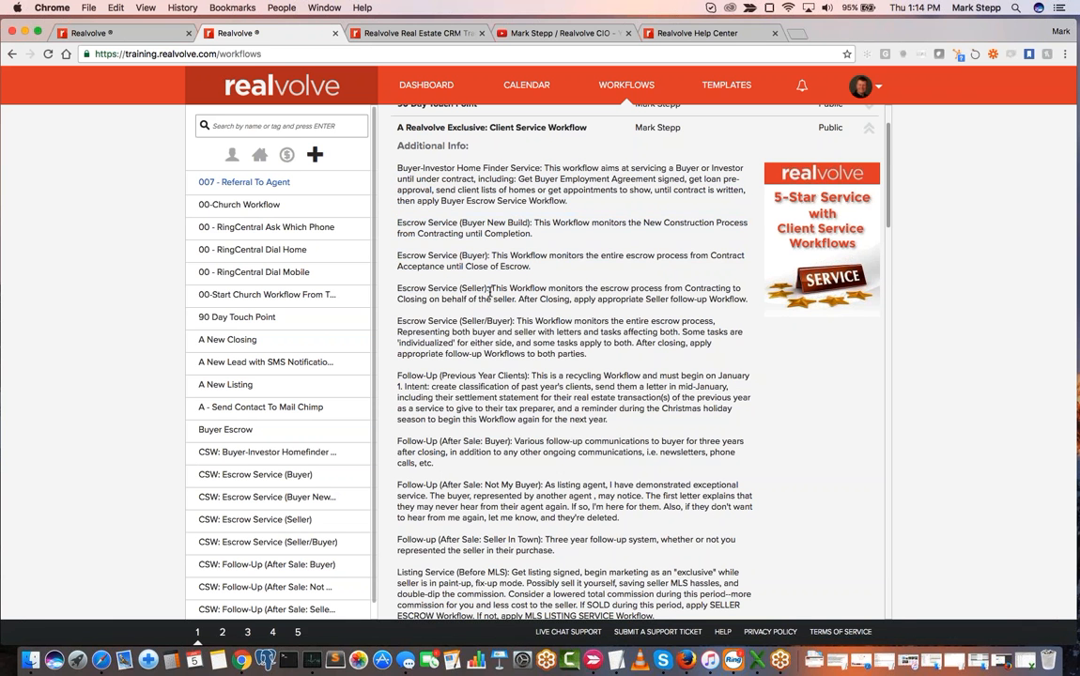
- Review the rest of the Client Service Workflow description and highlight its workflow and template counts
scroll(490, 292, down, 5)
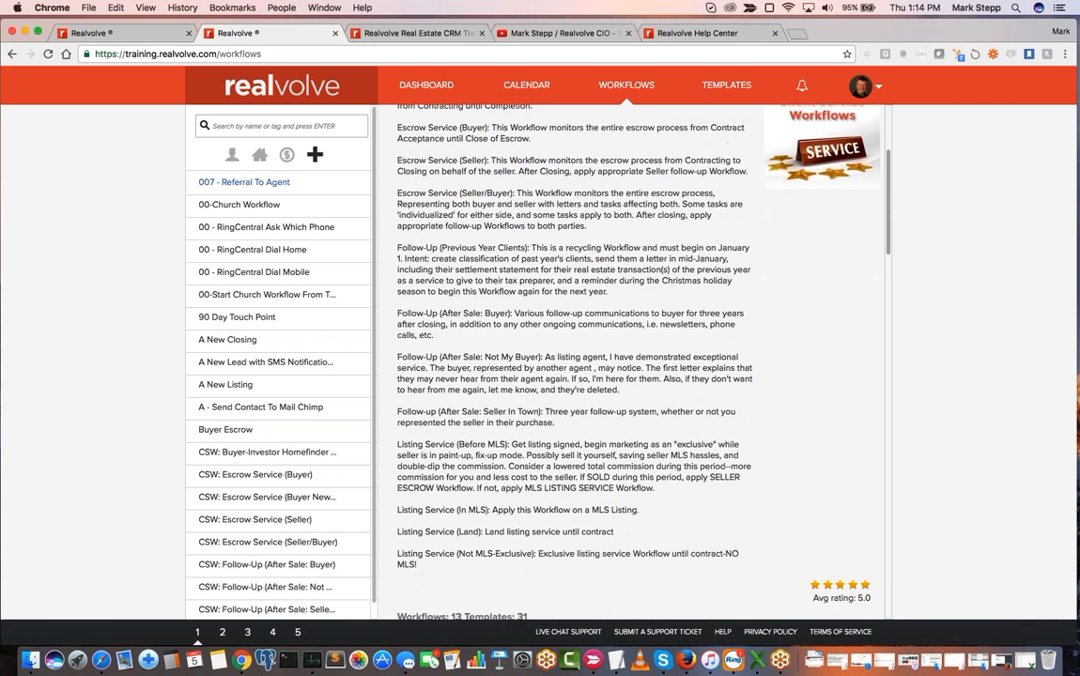
scroll(627, 278, down, 2)
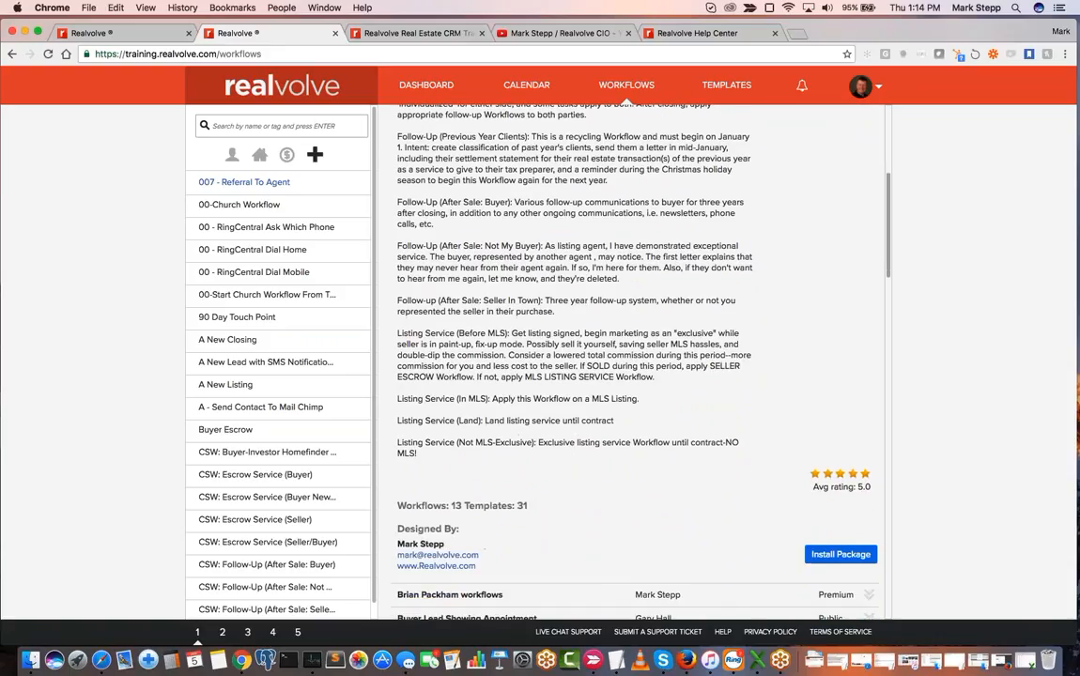
drag(450, 507, 464, 507)
drag(516, 506, 535, 508)
scroll(568, 498, up, 5)
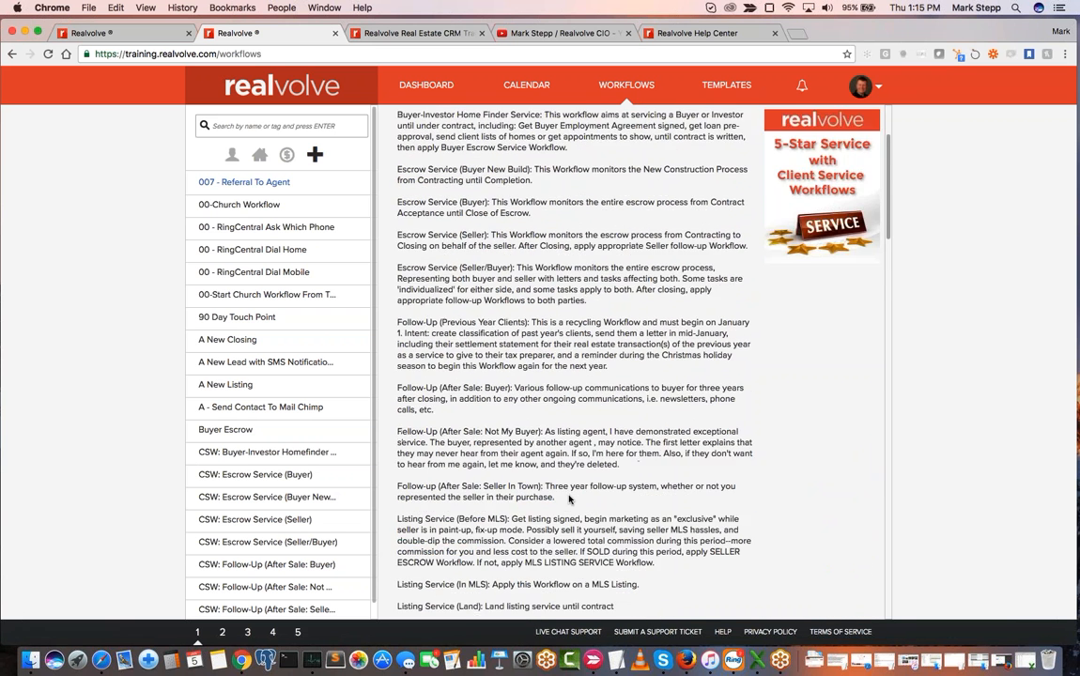
scroll(568, 499, up, 2)
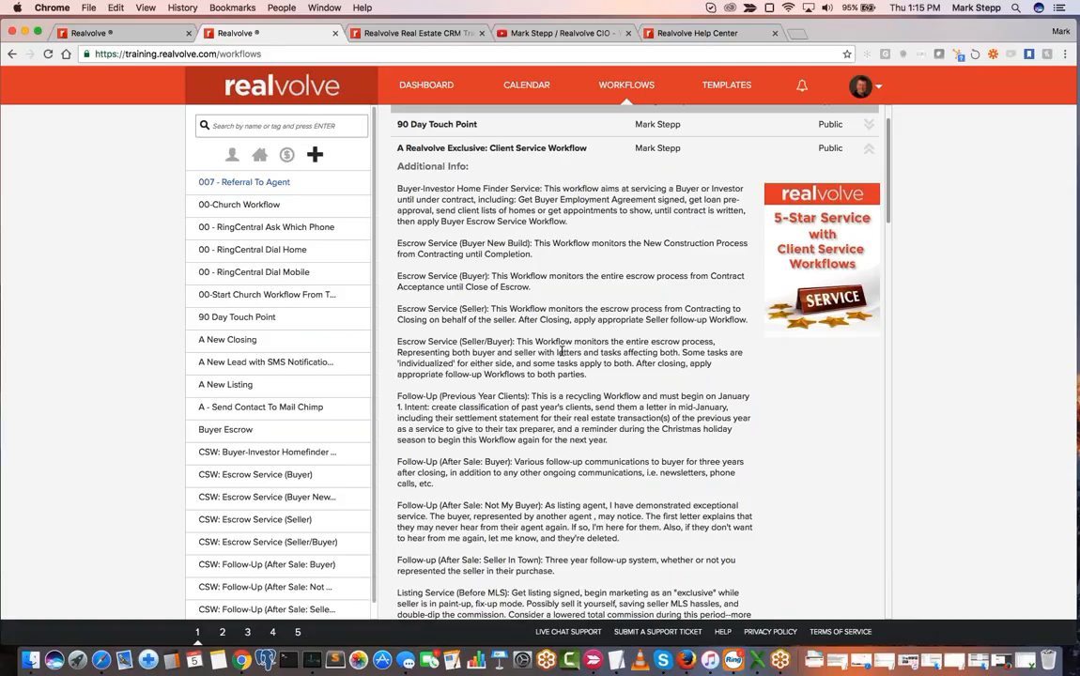
- Collapse the standard LetterWriter package details and browse the package list down to the DIGGS packages
scroll(487, 393, down, 4)
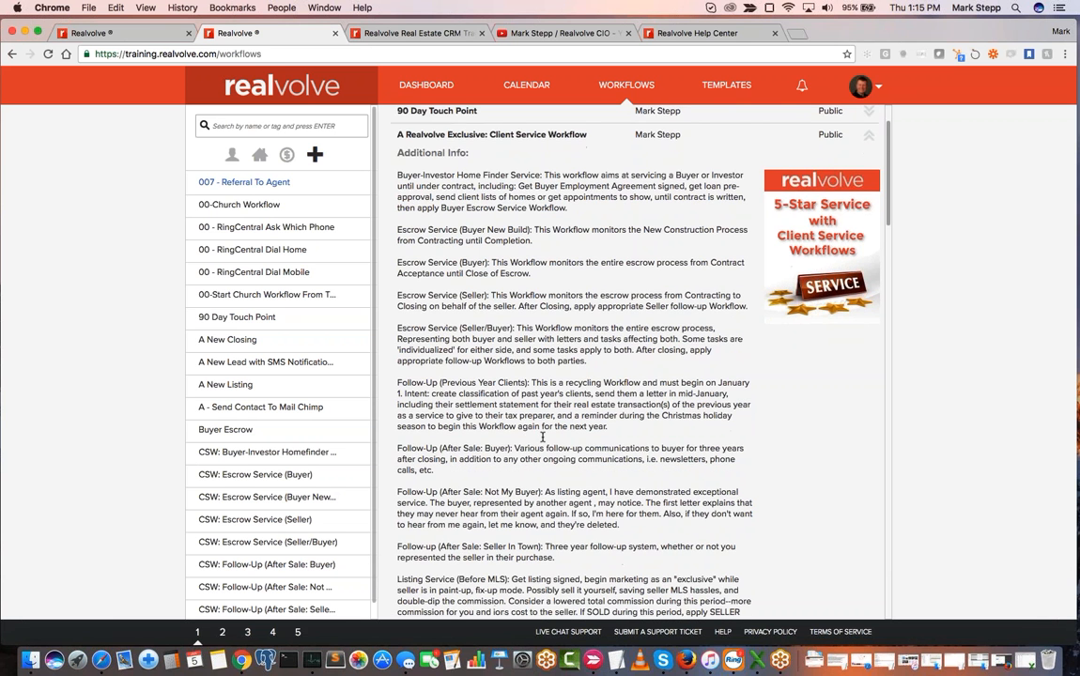
scroll(571, 357, down, 10)
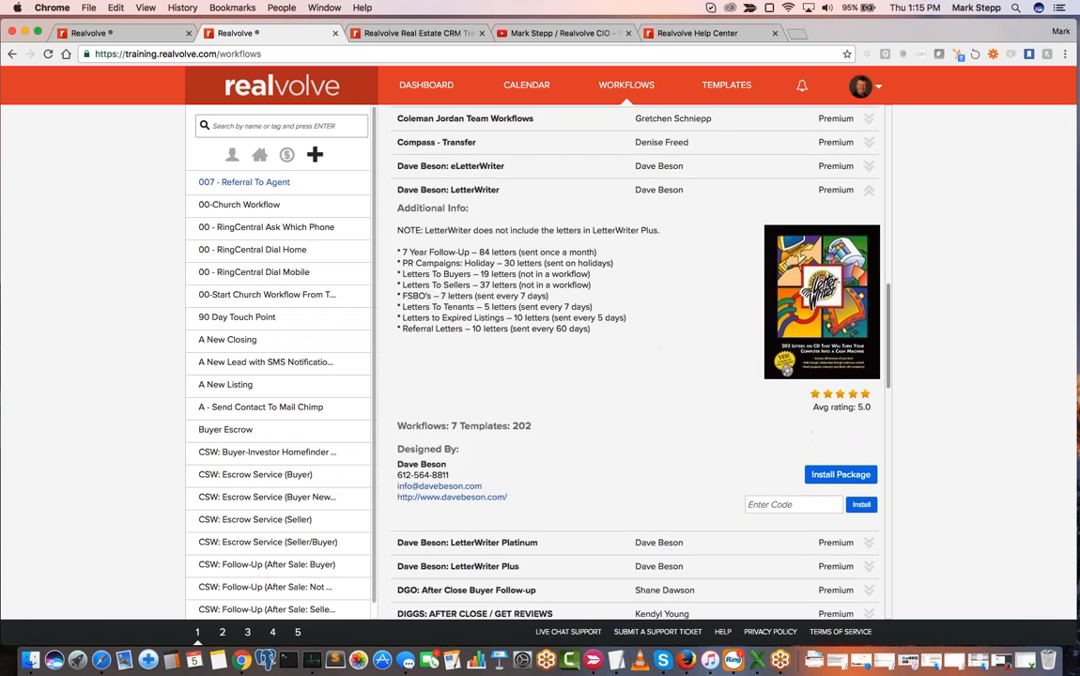
scroll(571, 357, up, 15)
scroll(813, 223, down, 15)
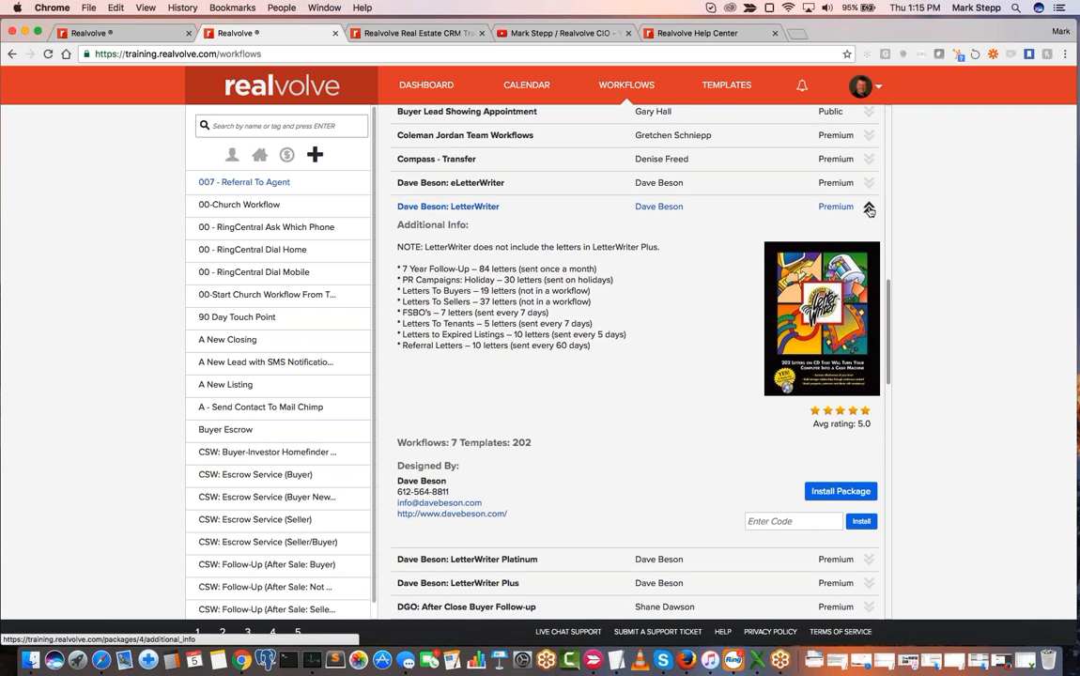
click(794, 205)
scroll(578, 388, down, 2)
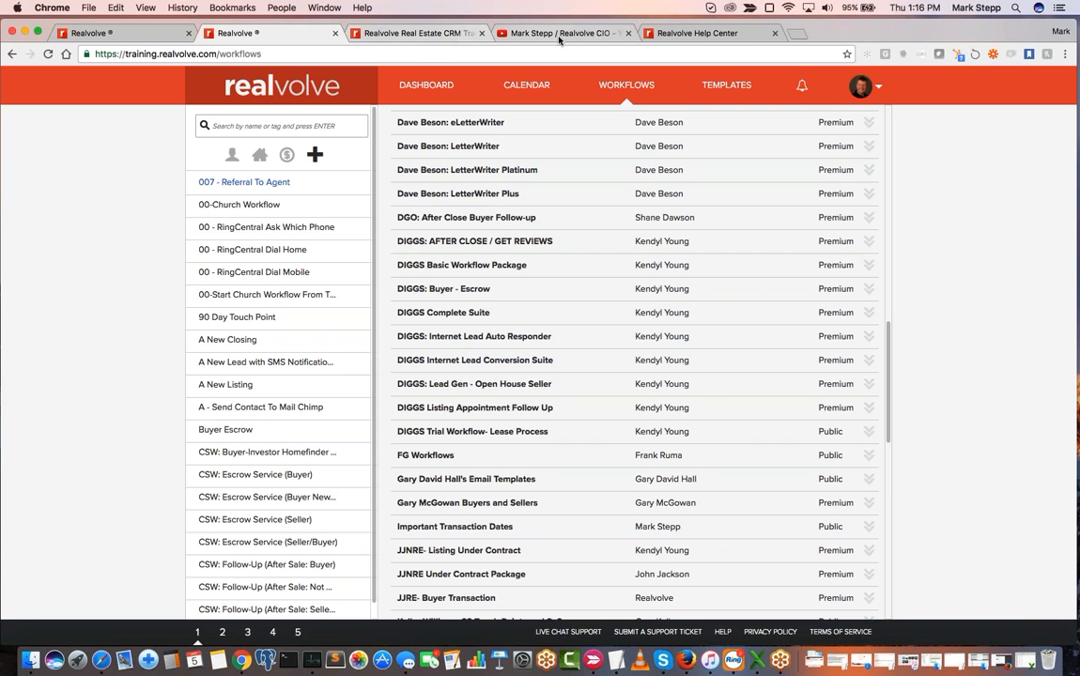
- Switch to the Realvolve training channel on YouTube and open its "Workflows to Build Your Business" playlist
click(590, 38)
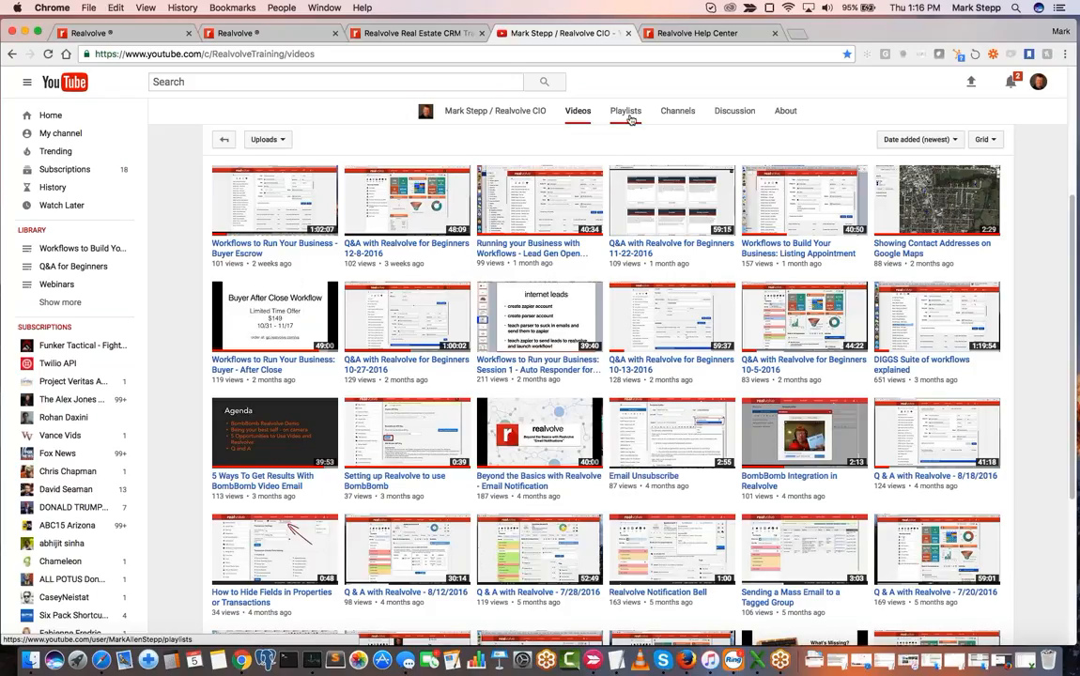
click(217, 82)
scroll(508, 303, up, 5)
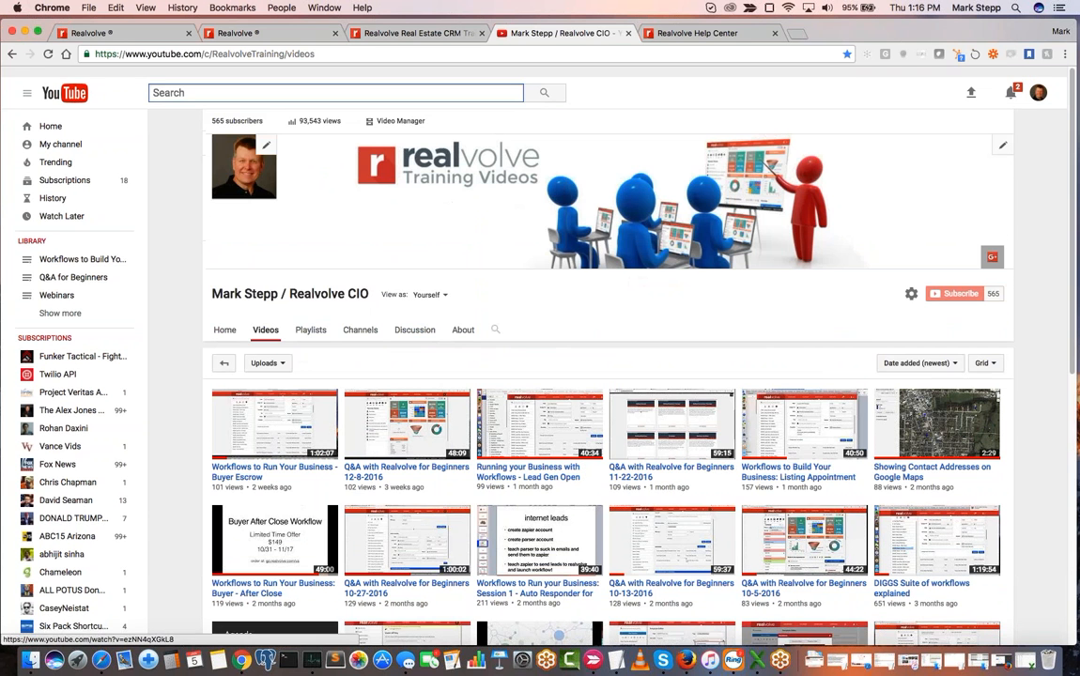
scroll(508, 303, down, 3)
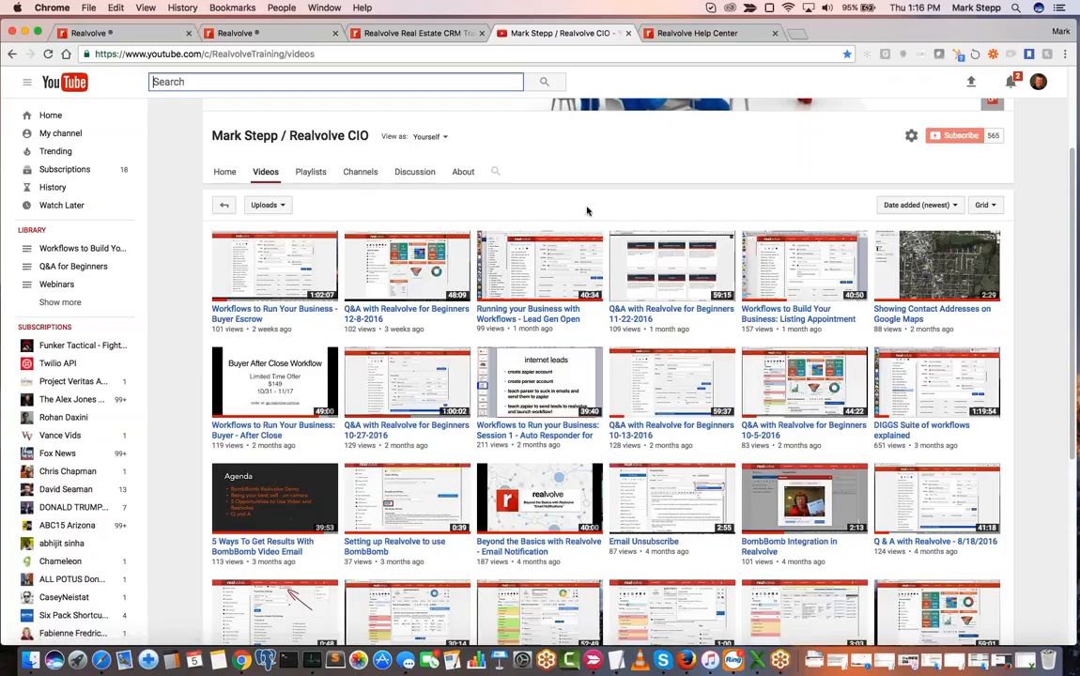
scroll(538, 209, down, 1)
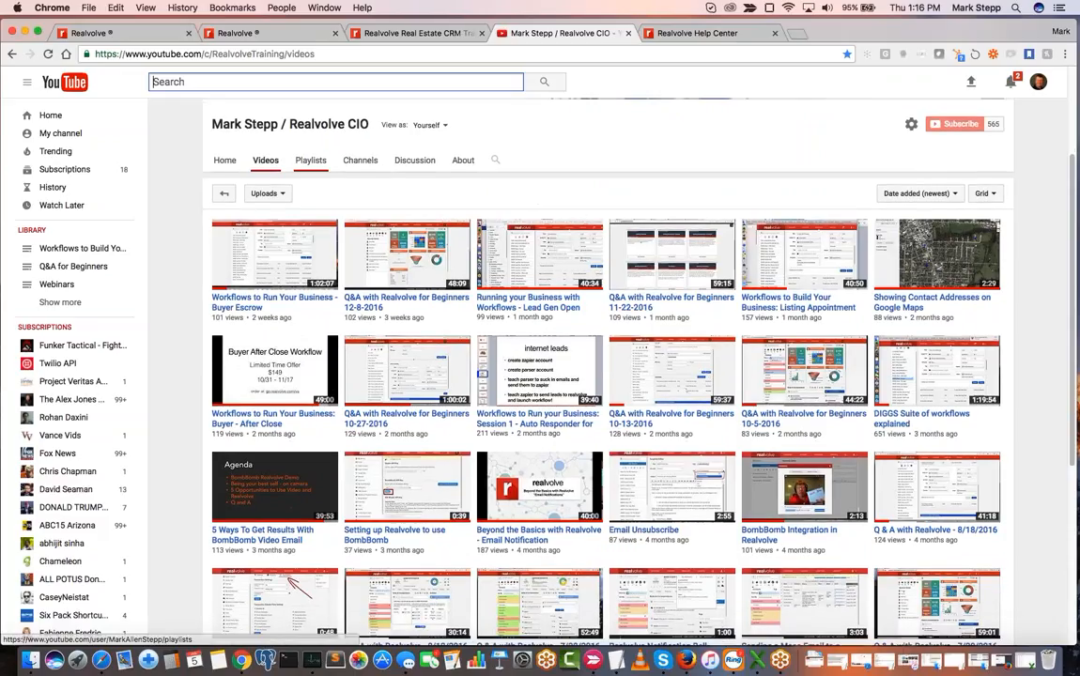
click(318, 162)
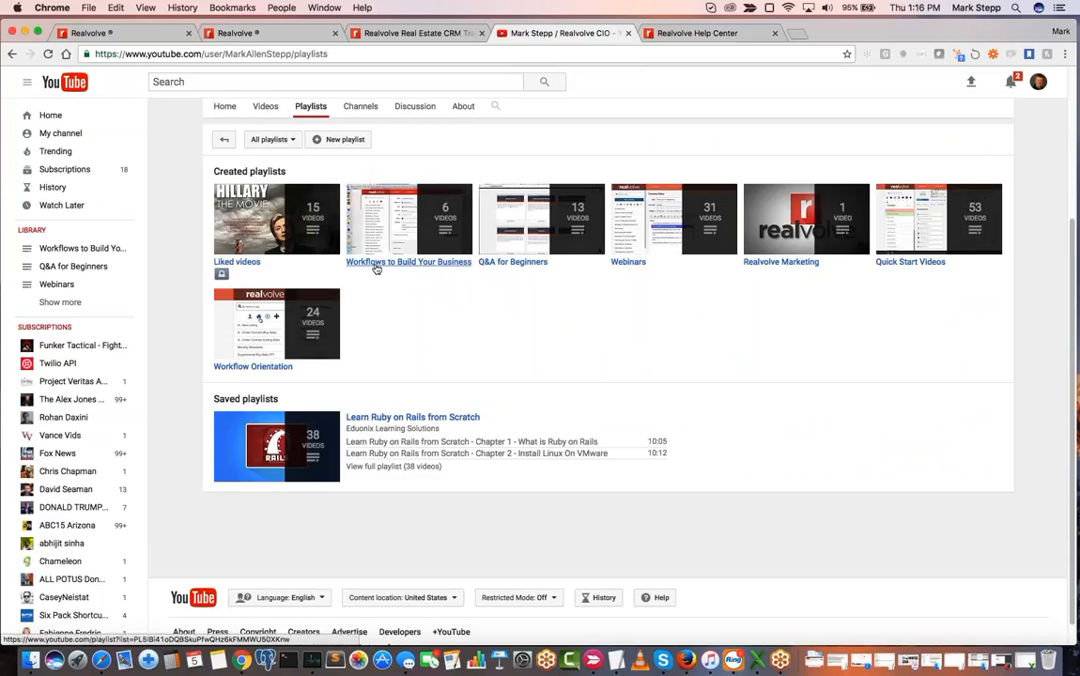
click(428, 268)
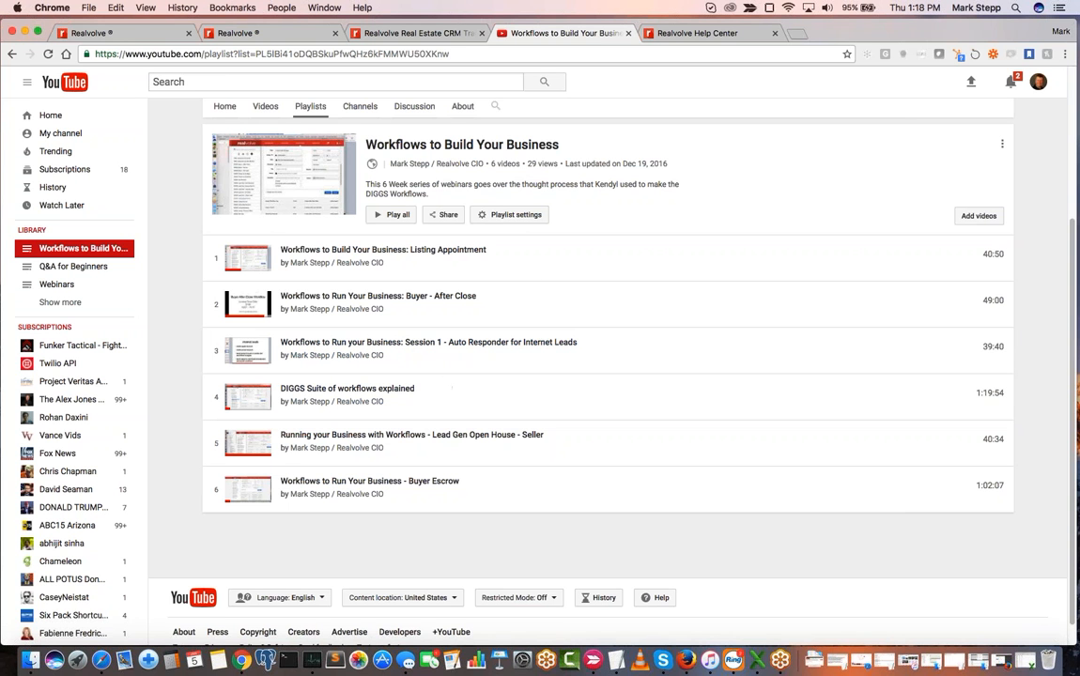
- Return to the Realvolve workflow library and examine the remaining packages through the end of the list
click(239, 33)
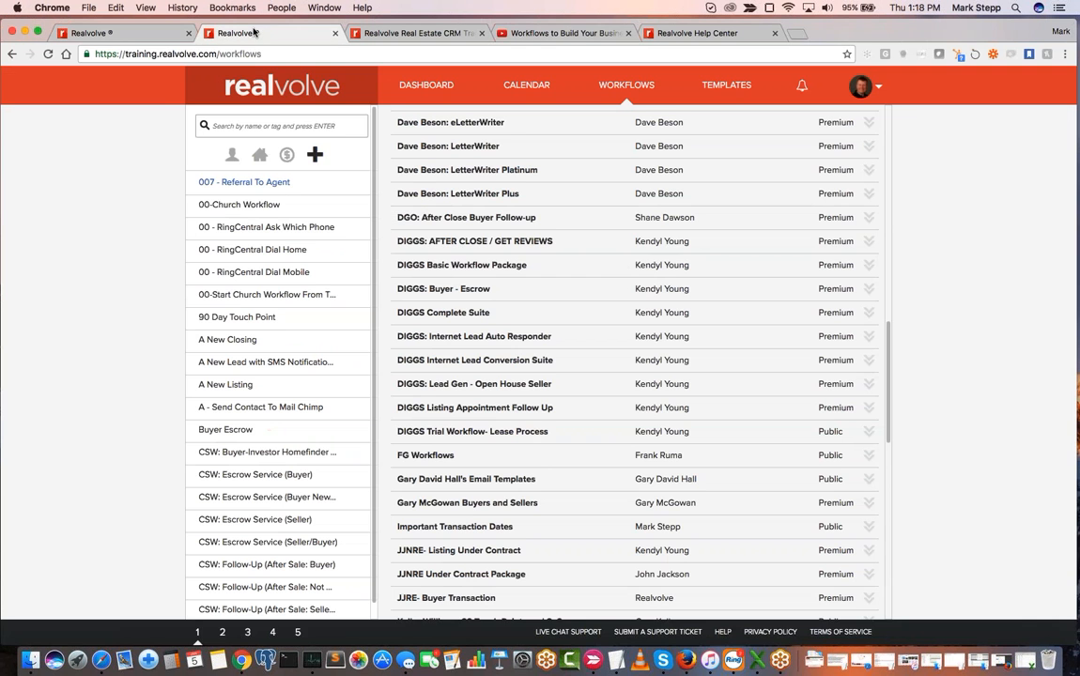
scroll(549, 435, down, 5)
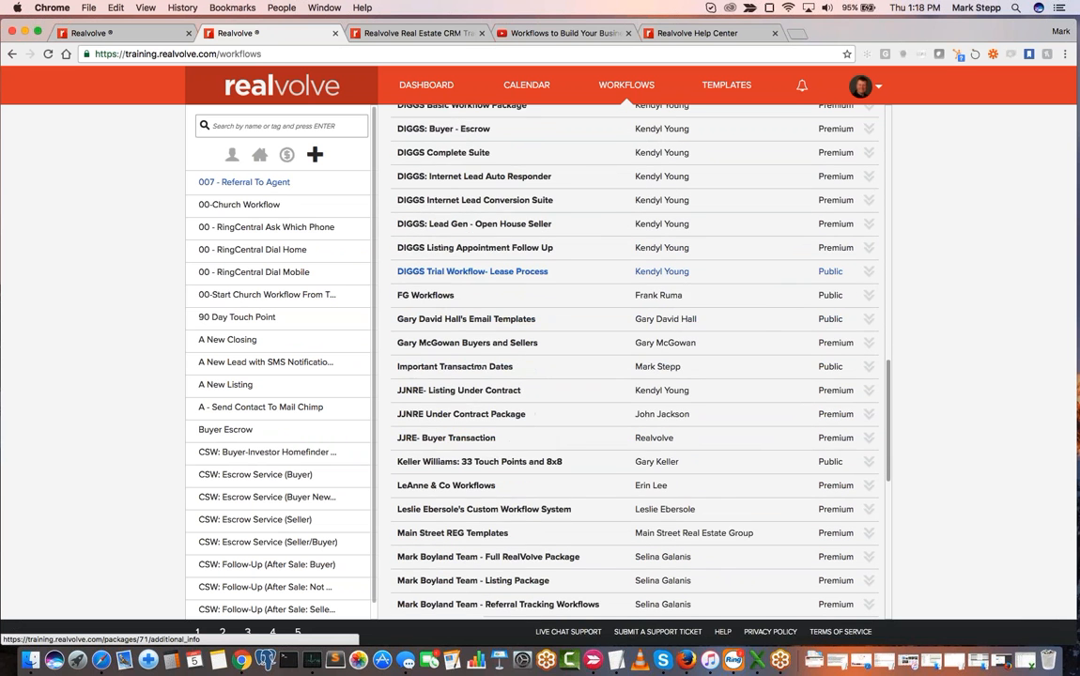
scroll(498, 406, down, 4)
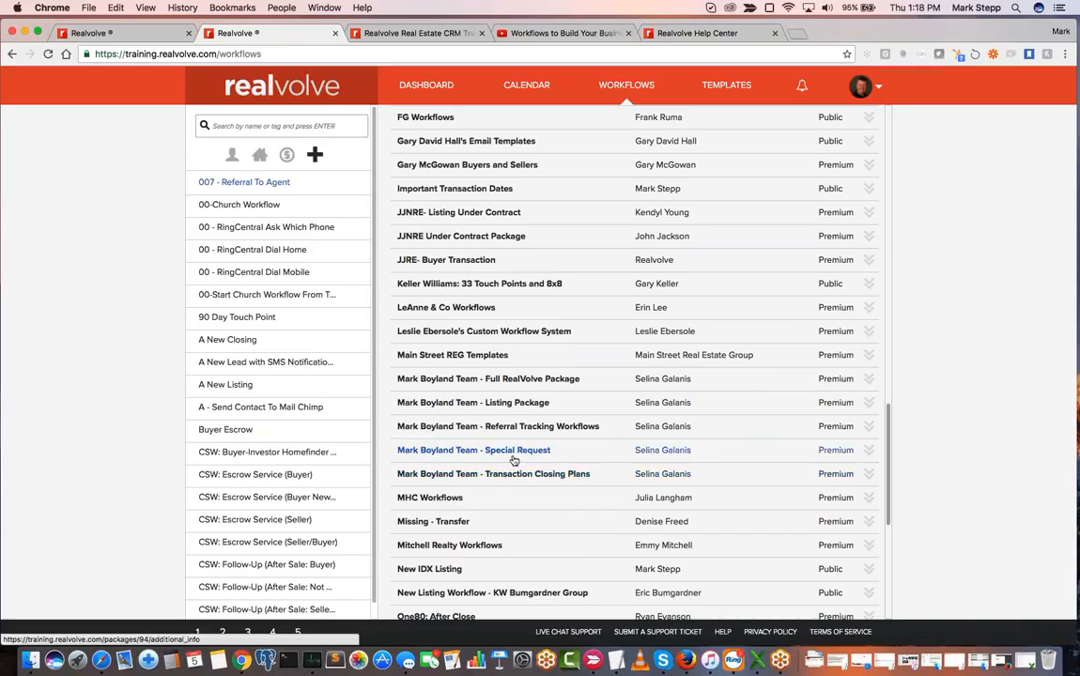
scroll(518, 474, down, 2)
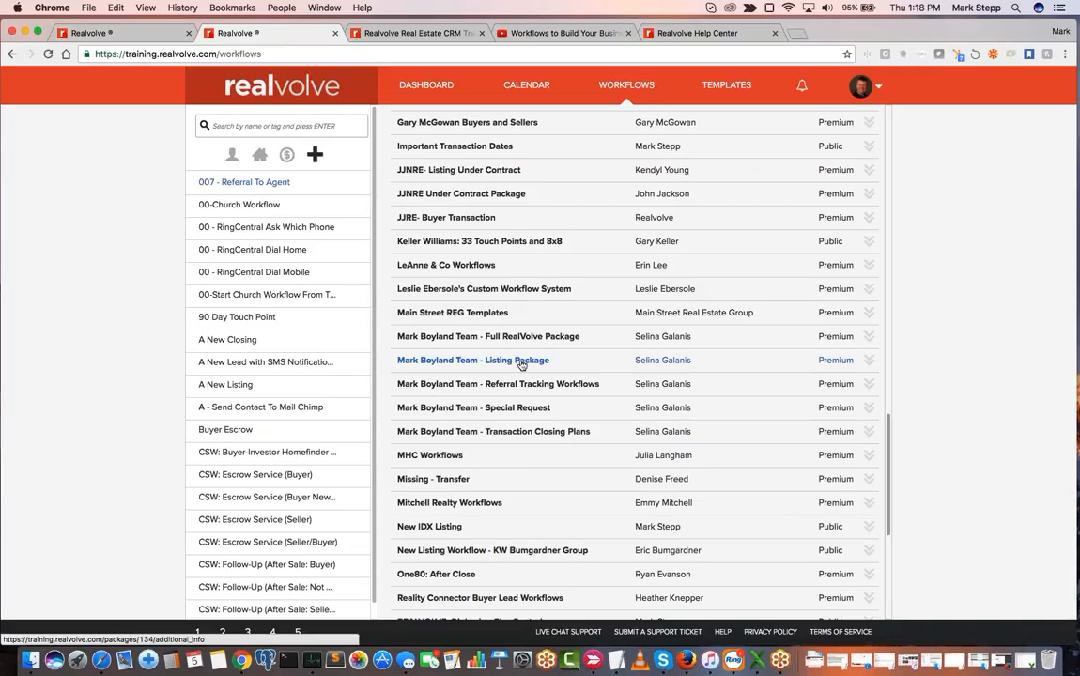
scroll(498, 370, down, 2)
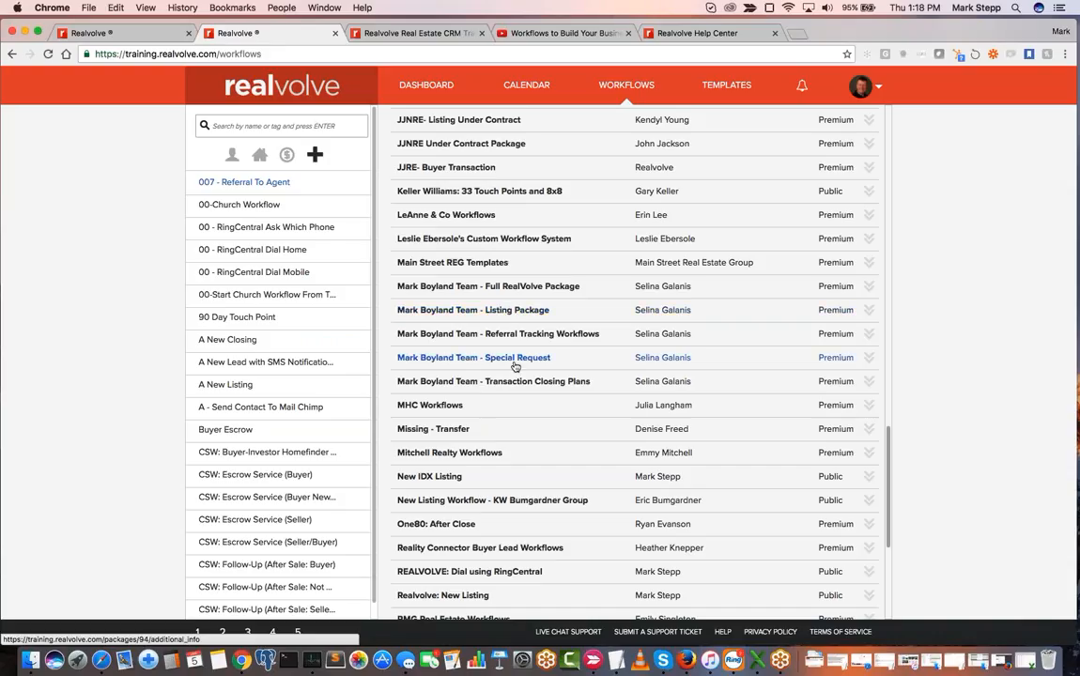
scroll(515, 367, down, 10)
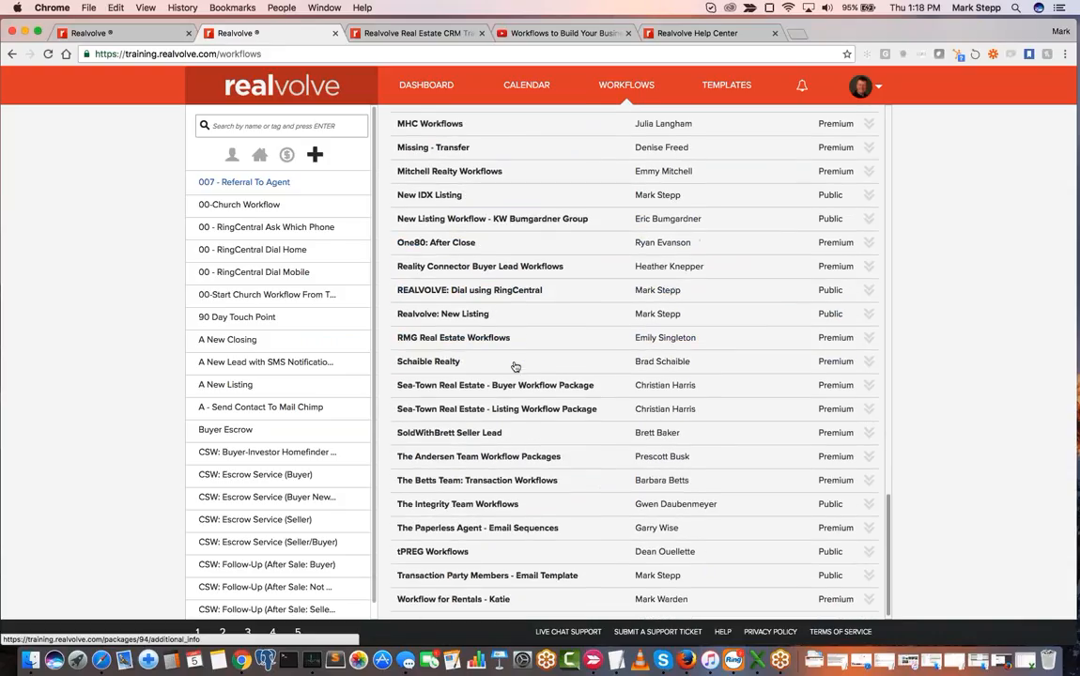
scroll(515, 366, up, 5)
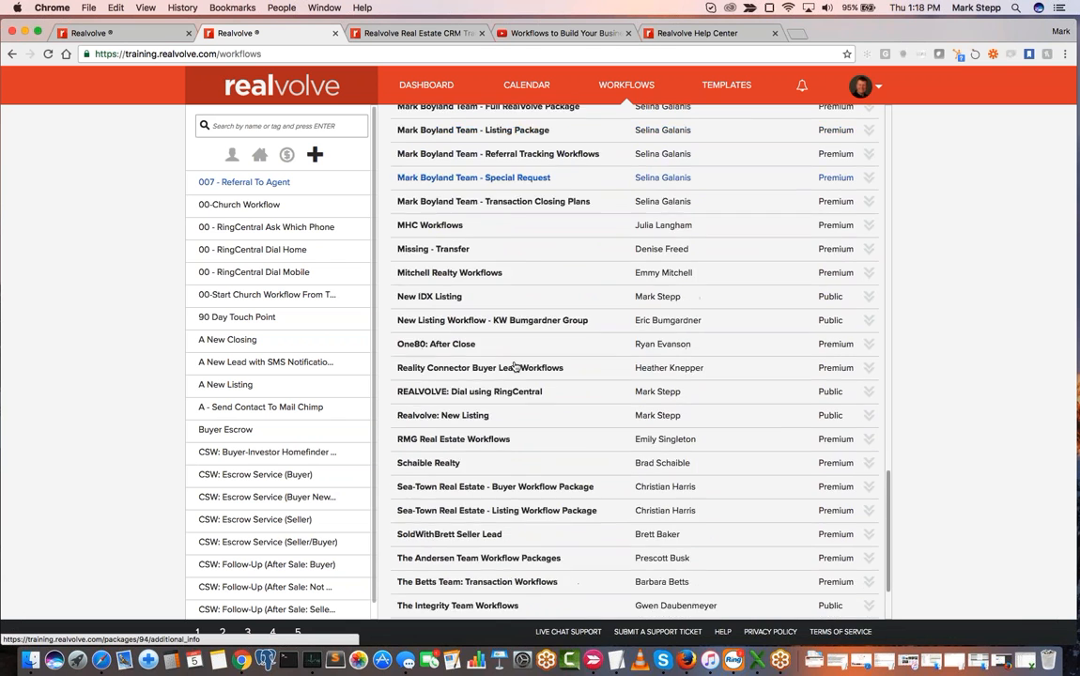
scroll(515, 366, up, 15)
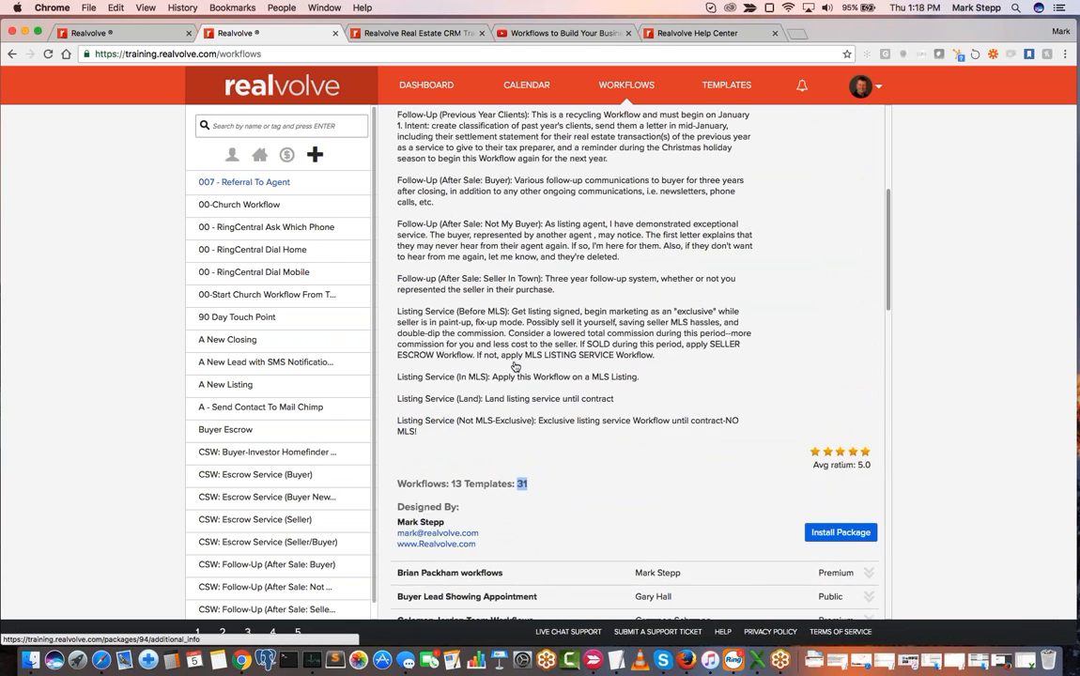
scroll(514, 366, up, 2)
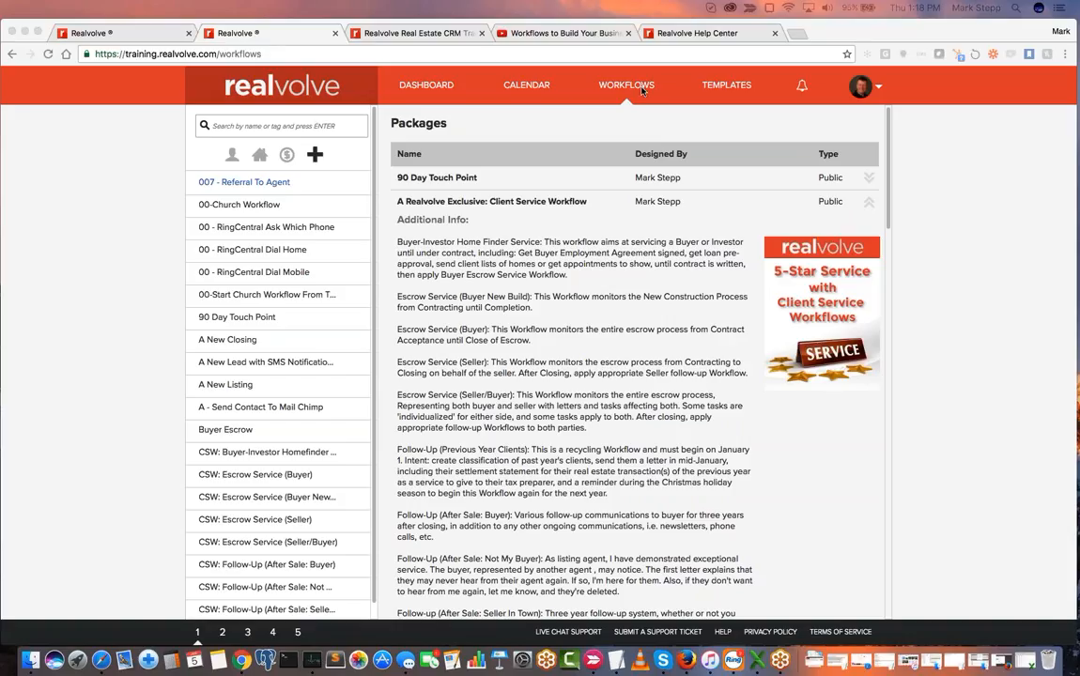
- Start a new workflow from scratch and title it "00 - New Transaction"
click(631, 89)
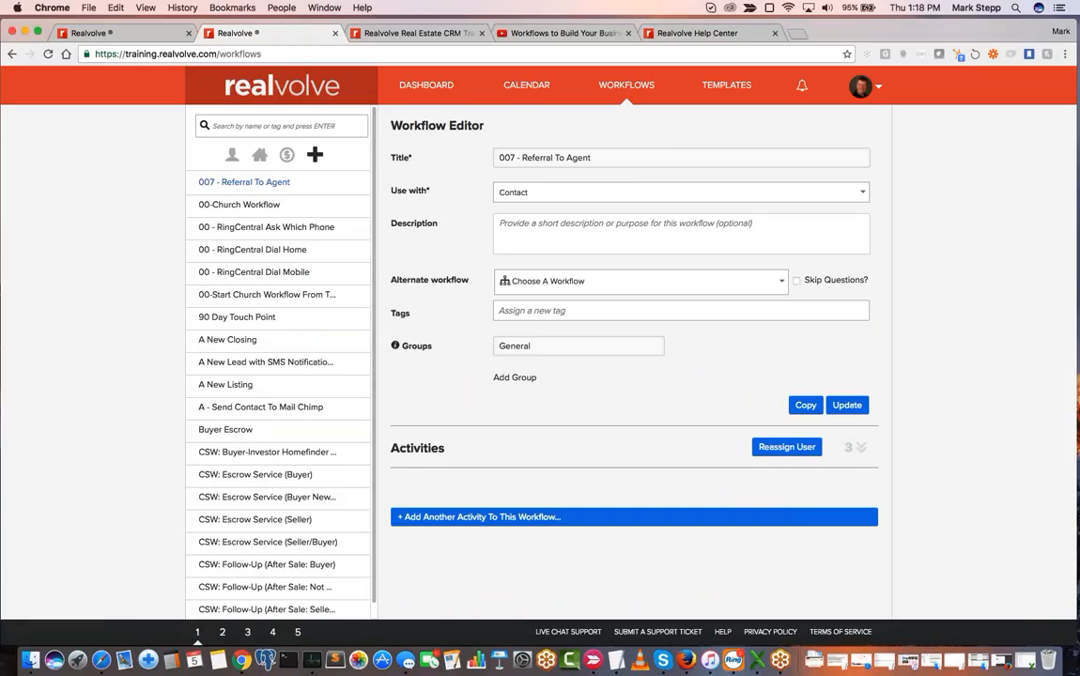
click(316, 157)
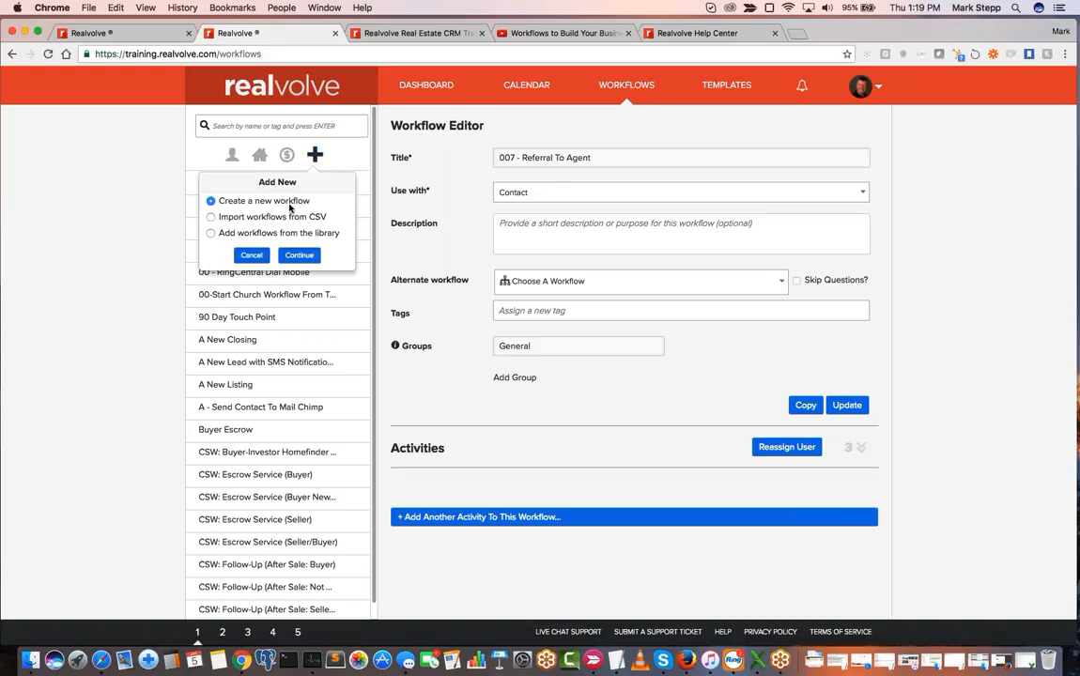
click(306, 264)
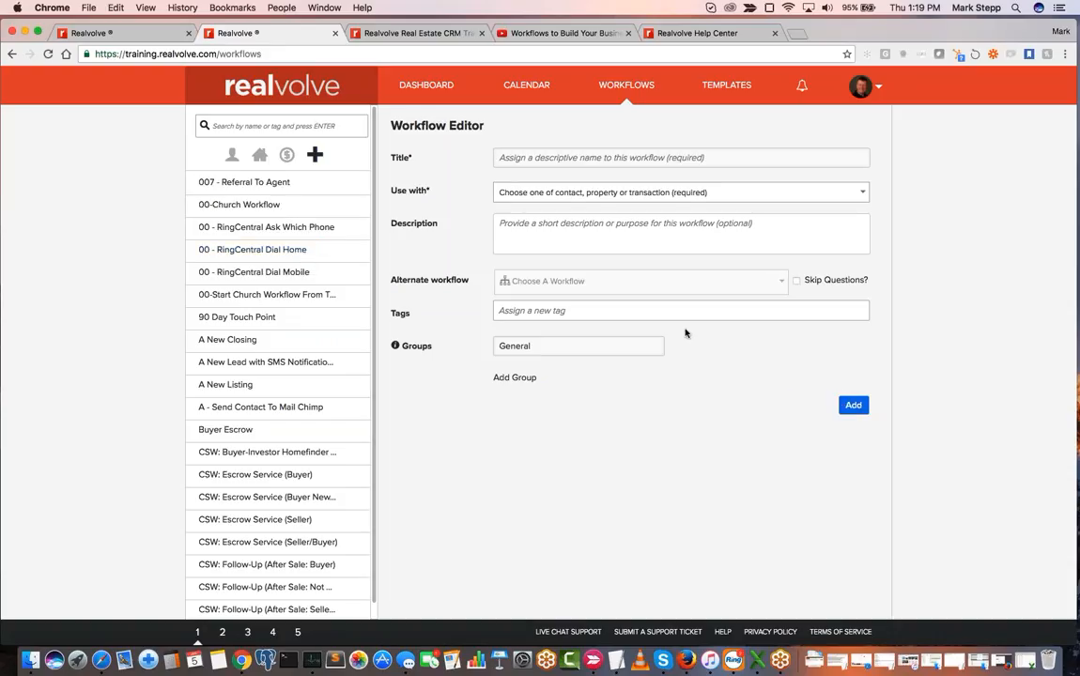
click(580, 157)
text(00 -)
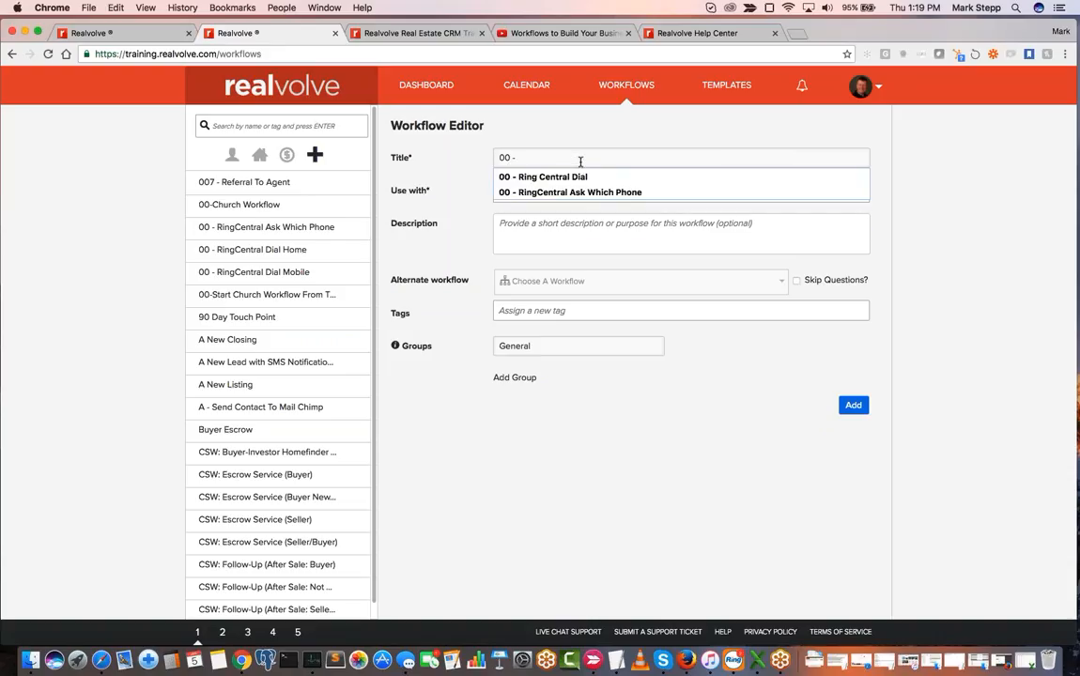
text( N)
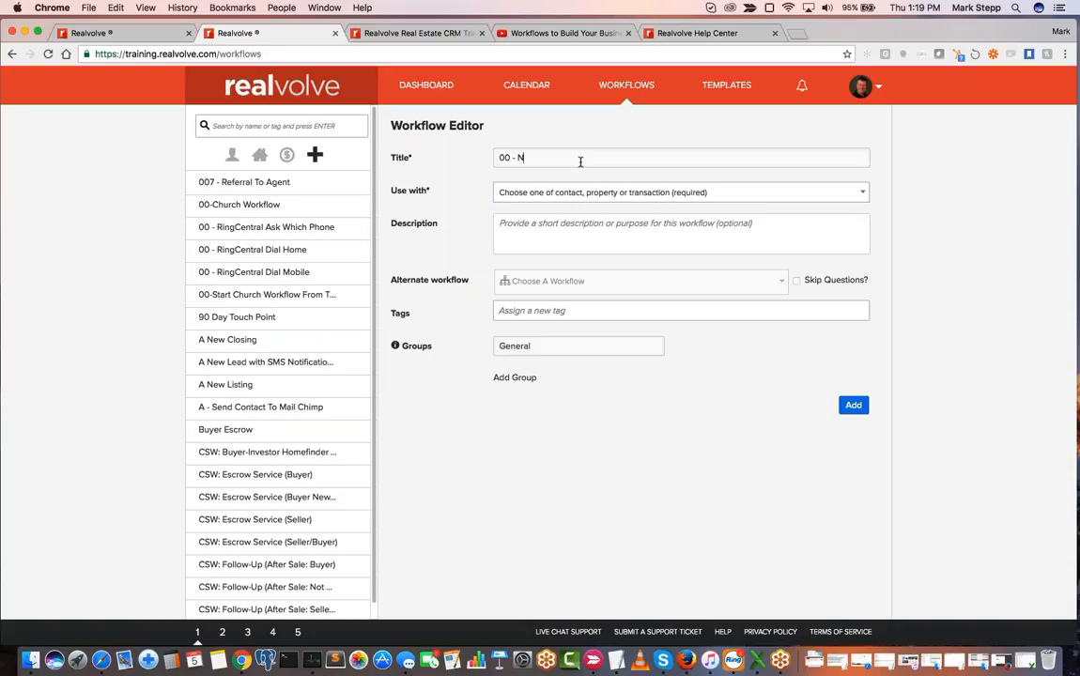
text(ew Transaction)
- Set the new workflow for use with Transaction and add it to the workflow list
click(535, 198)
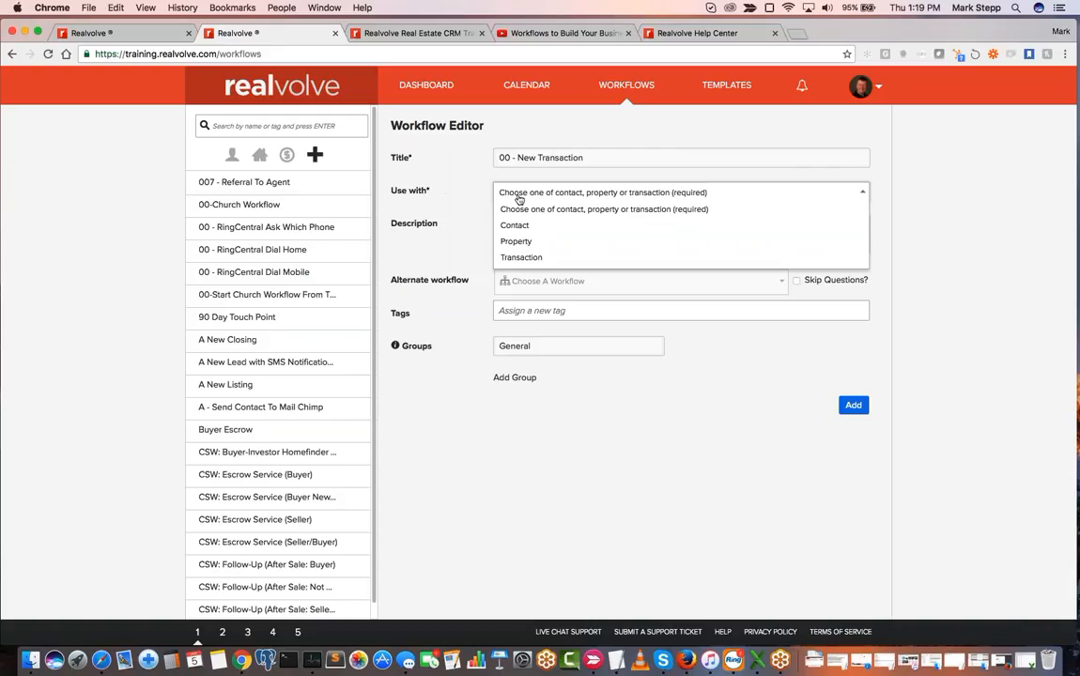
click(522, 257)
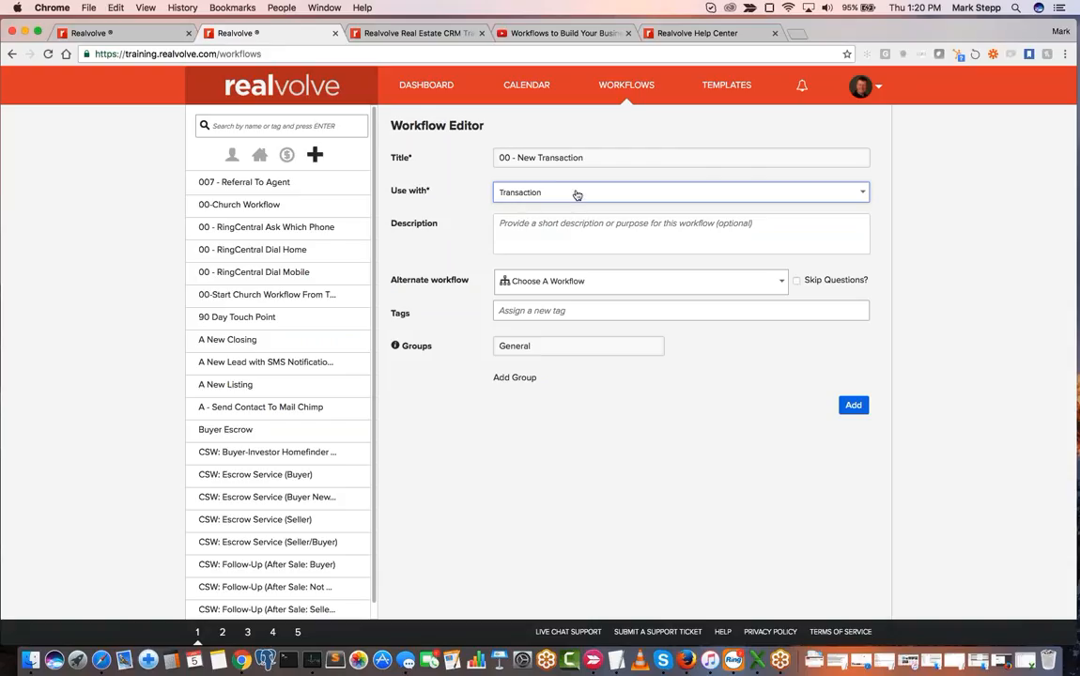
click(861, 405)
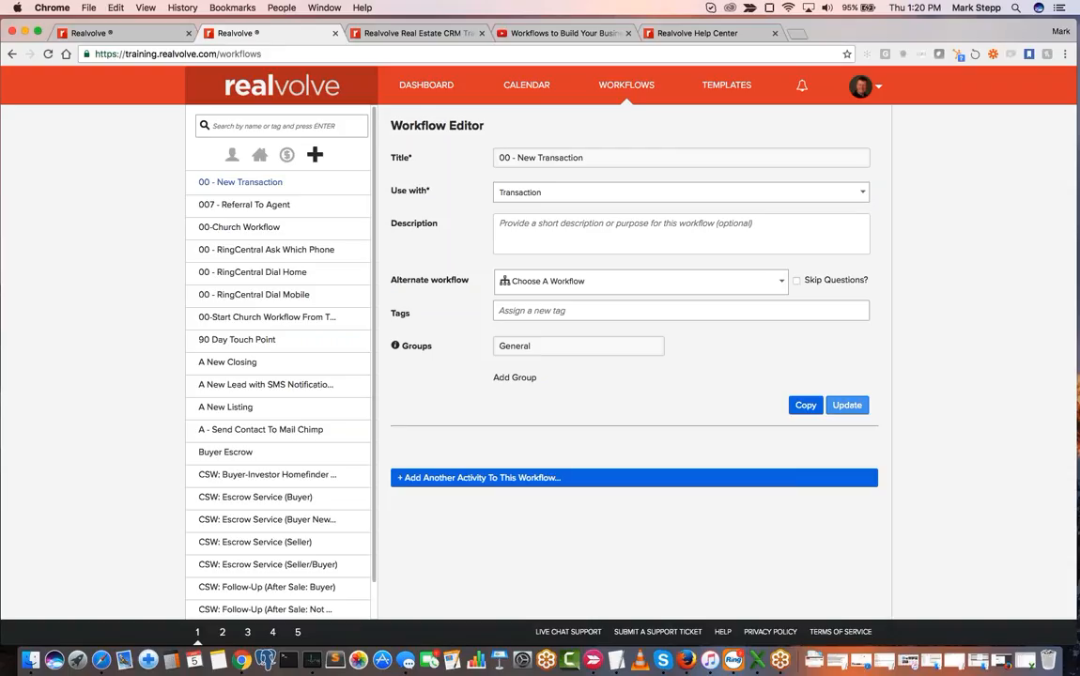
- Start a new activity in the 00 - New Transaction workflow and title it "Send Thank You to Referring Agent"
click(460, 479)
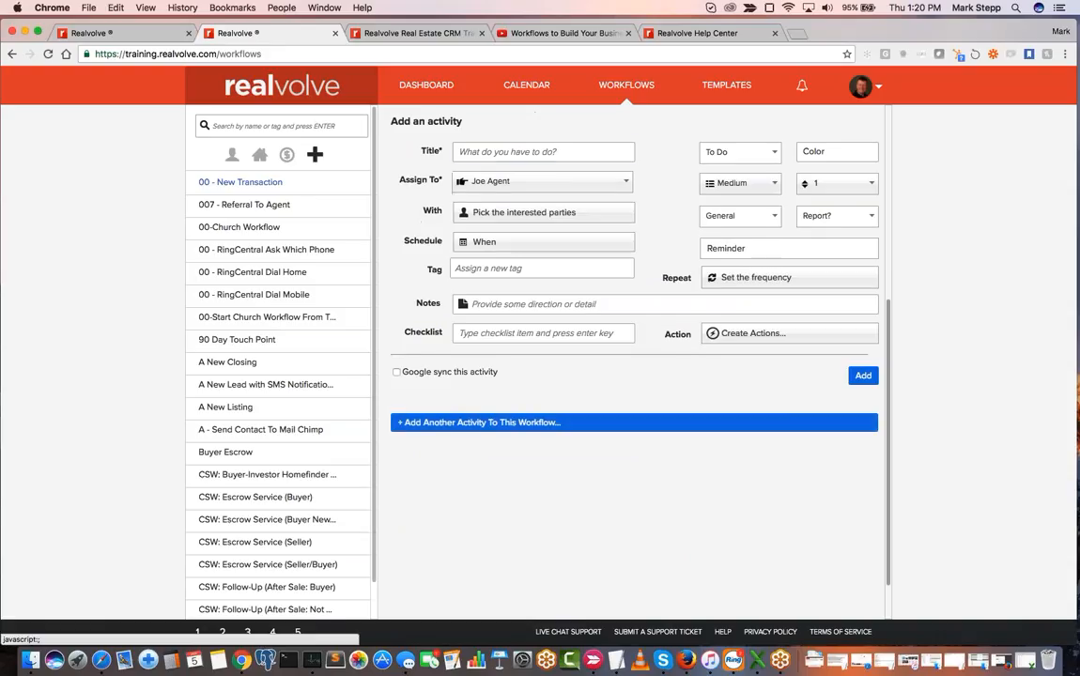
click(511, 153)
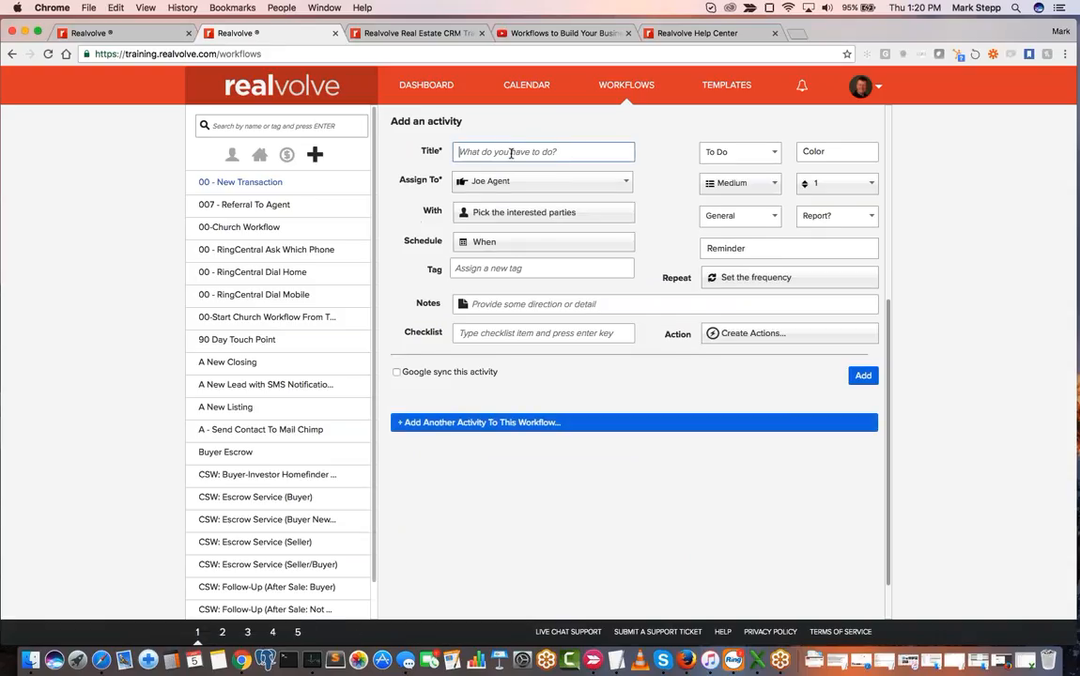
text(Send)
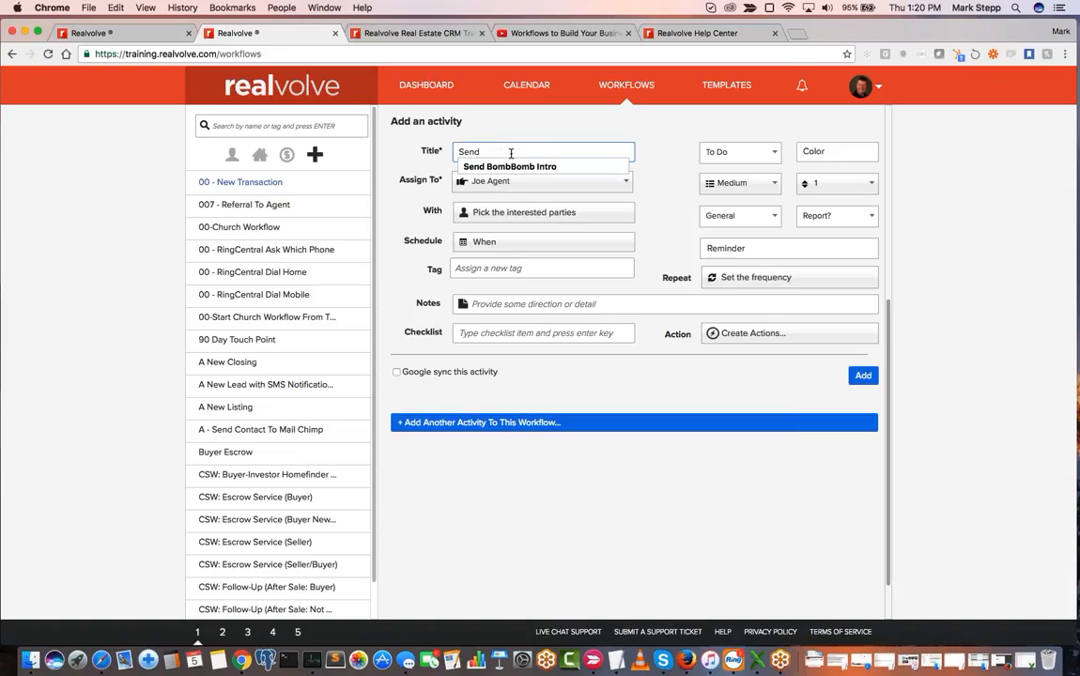
text( Thank You to )
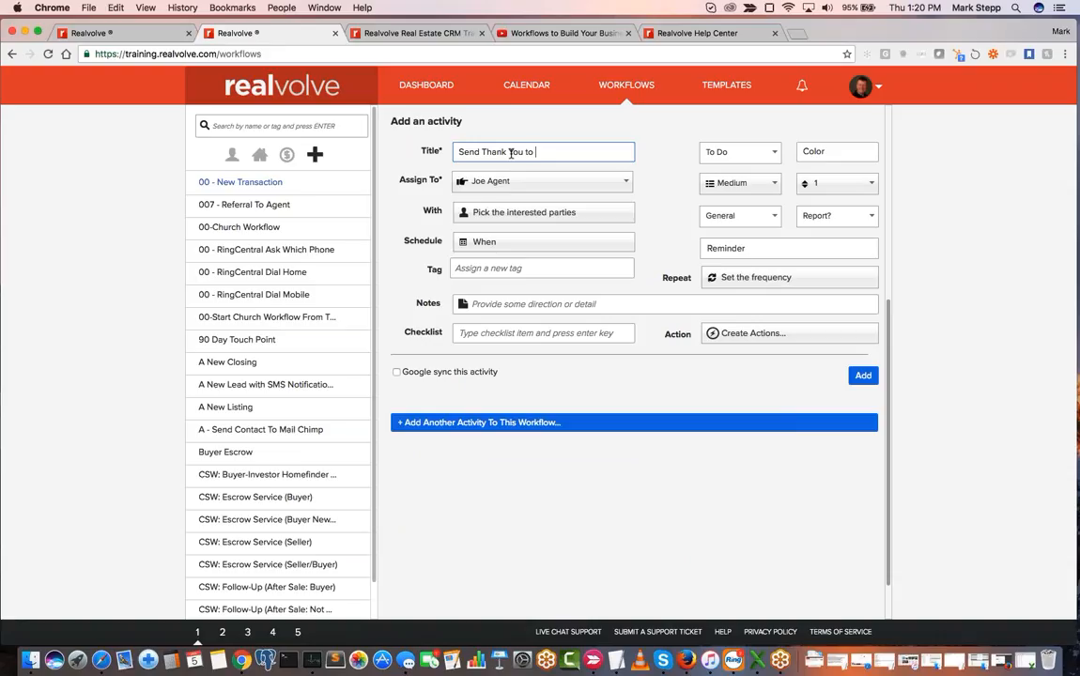
text(Referring Agent)
- Examine the users and roles the activity can be assigned to, keeping the default agent as the assignee
click(517, 190)
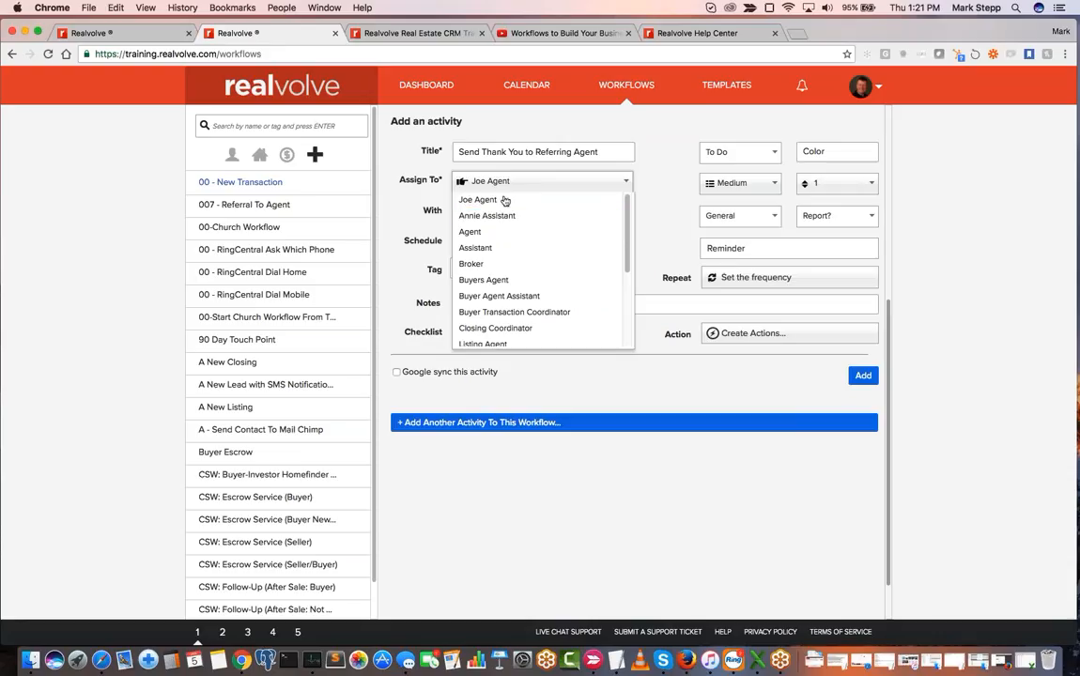
click(504, 187)
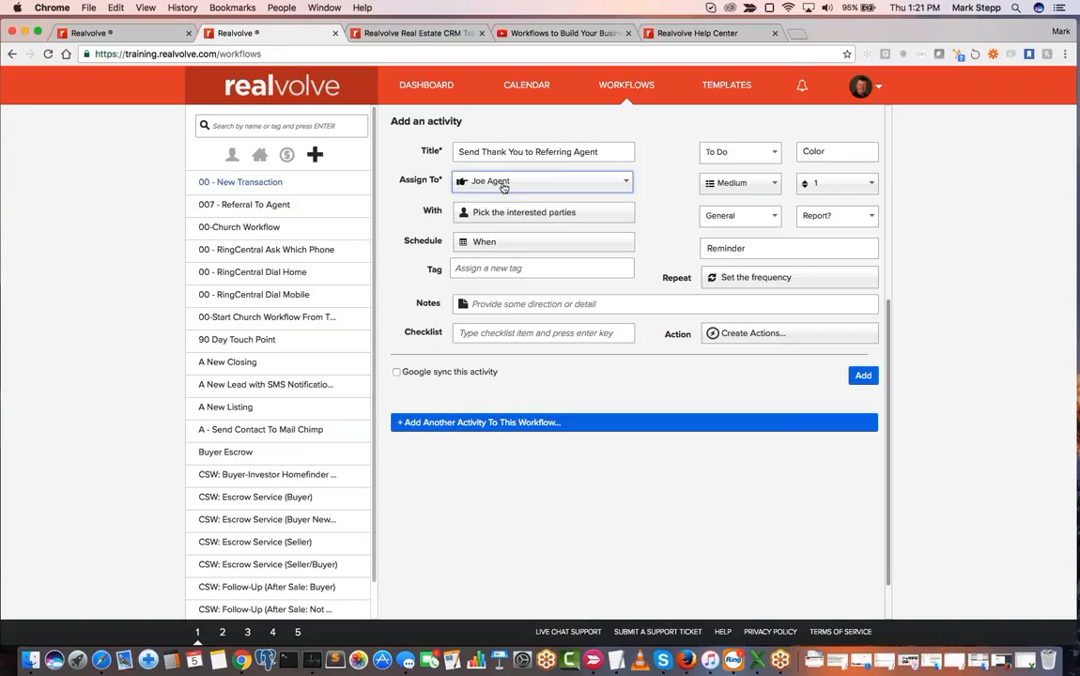
click(500, 186)
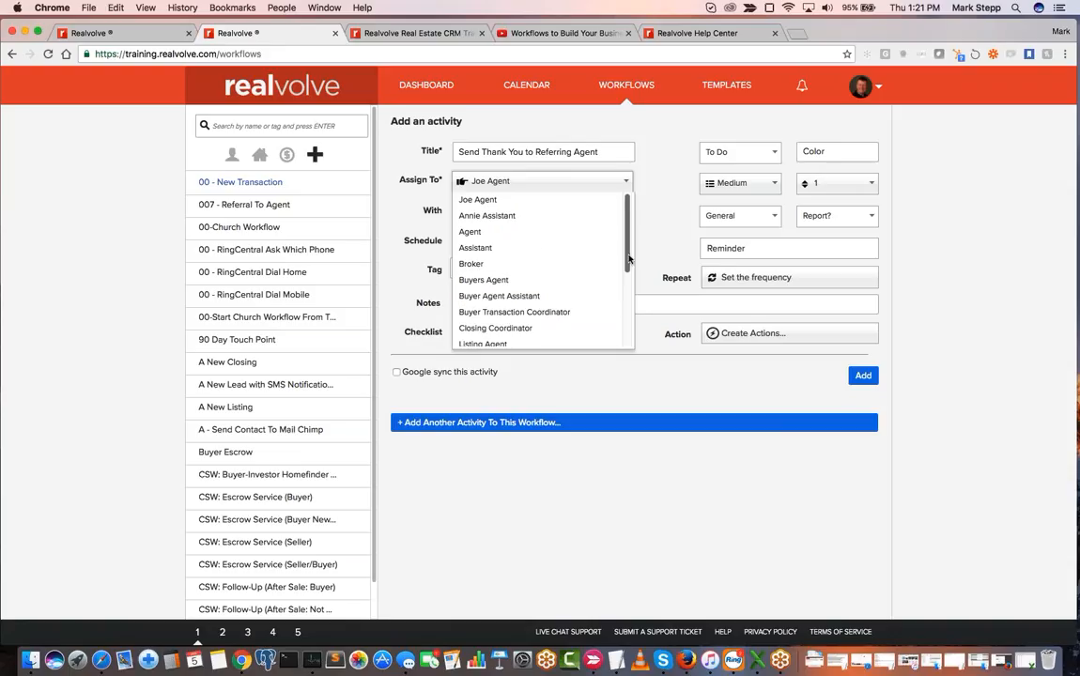
drag(628, 258, 629, 300)
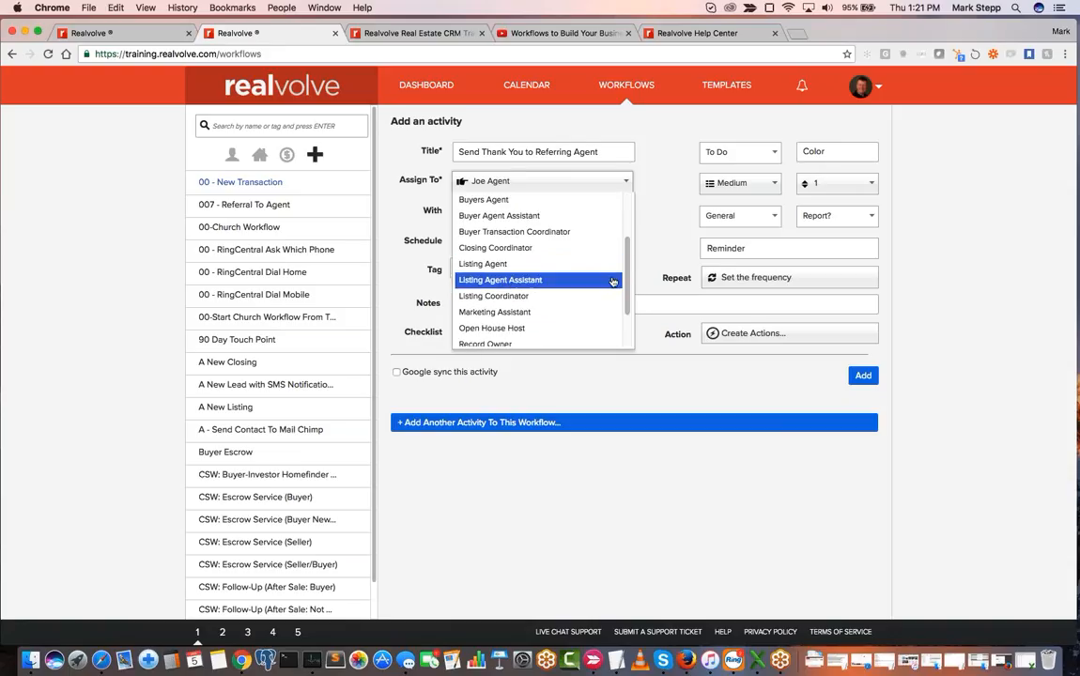
drag(629, 282, 630, 332)
scroll(610, 291, up, 5)
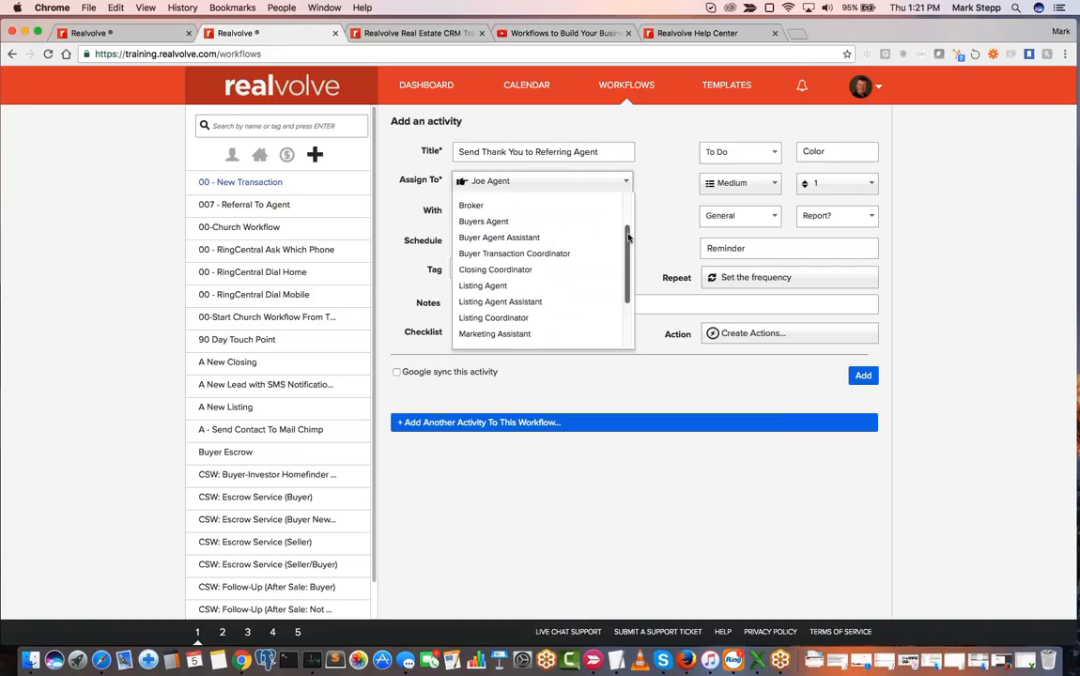
scroll(517, 208, up, 2)
click(518, 201)
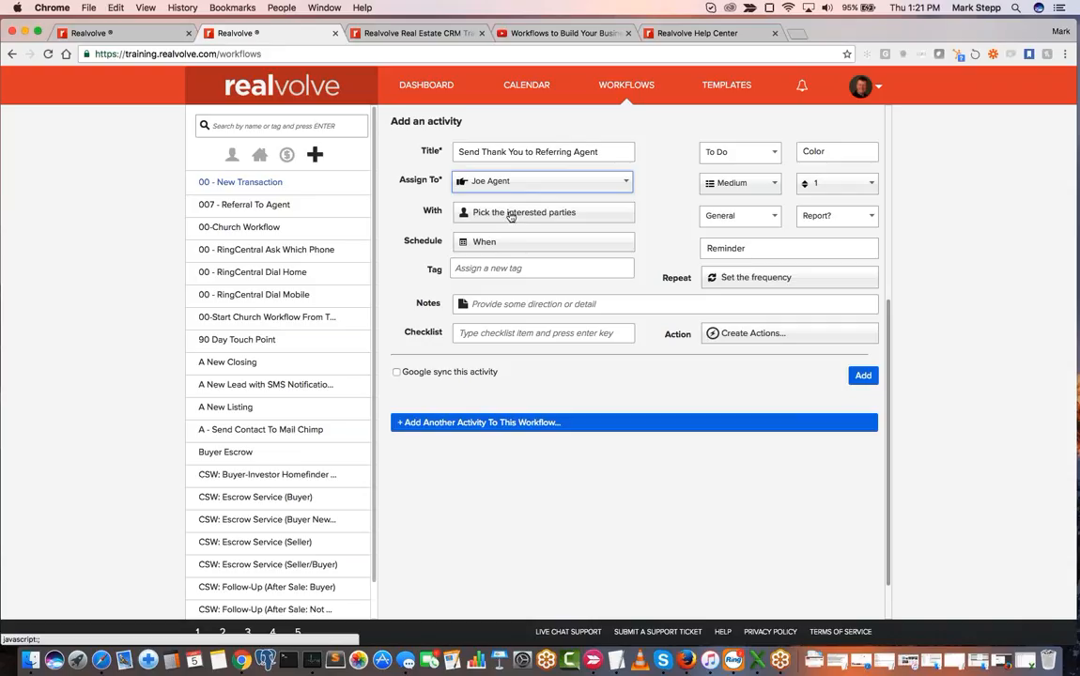
- Set the activity's interested parties to Party Member(s) with the Buyer Referred By role from the transaction record
click(511, 214)
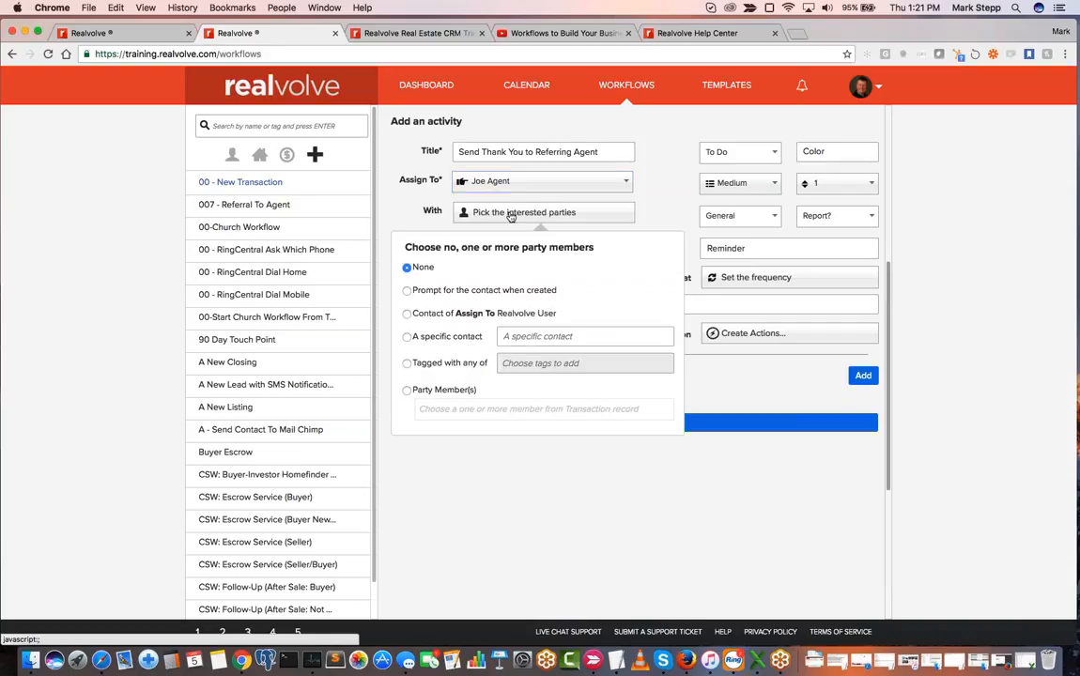
click(407, 390)
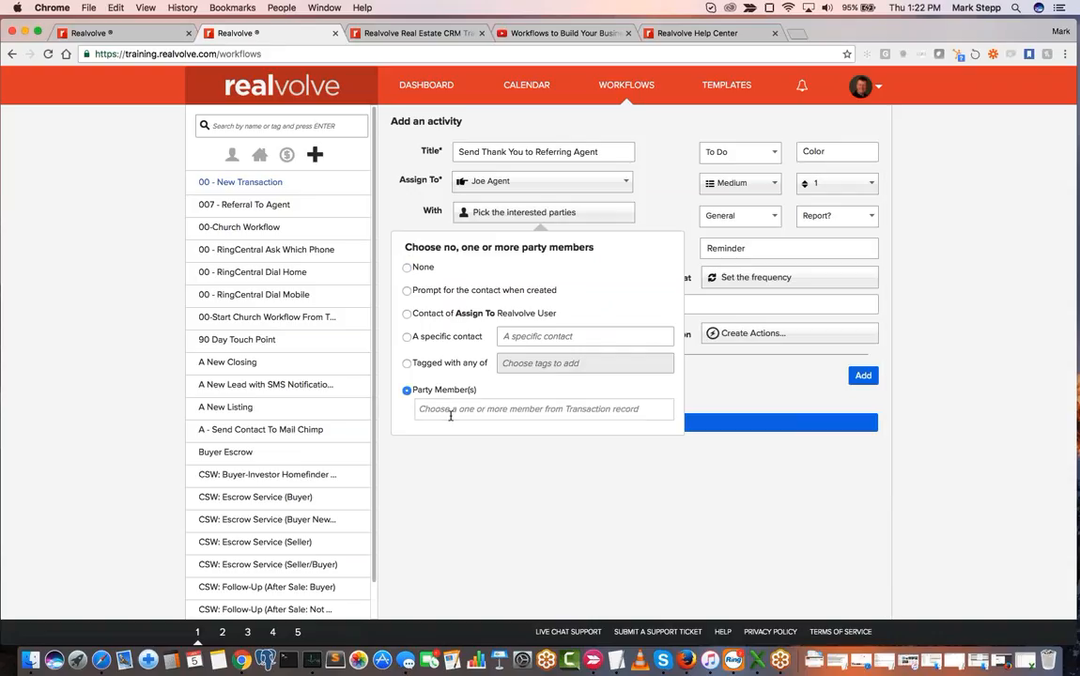
click(451, 415)
text(ref)
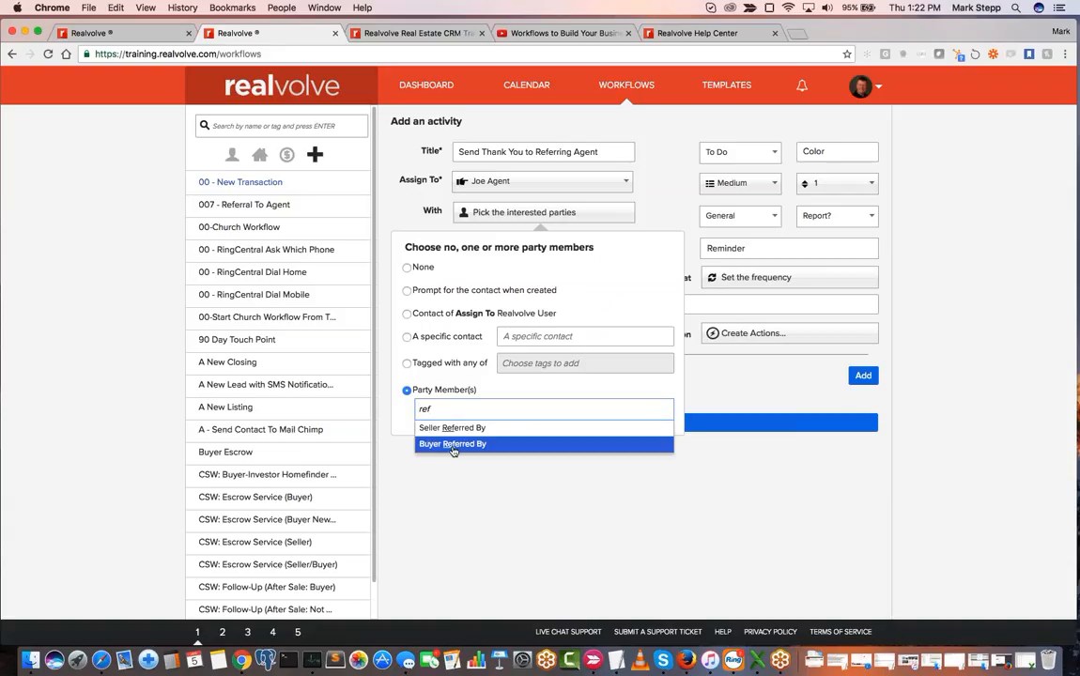
click(452, 445)
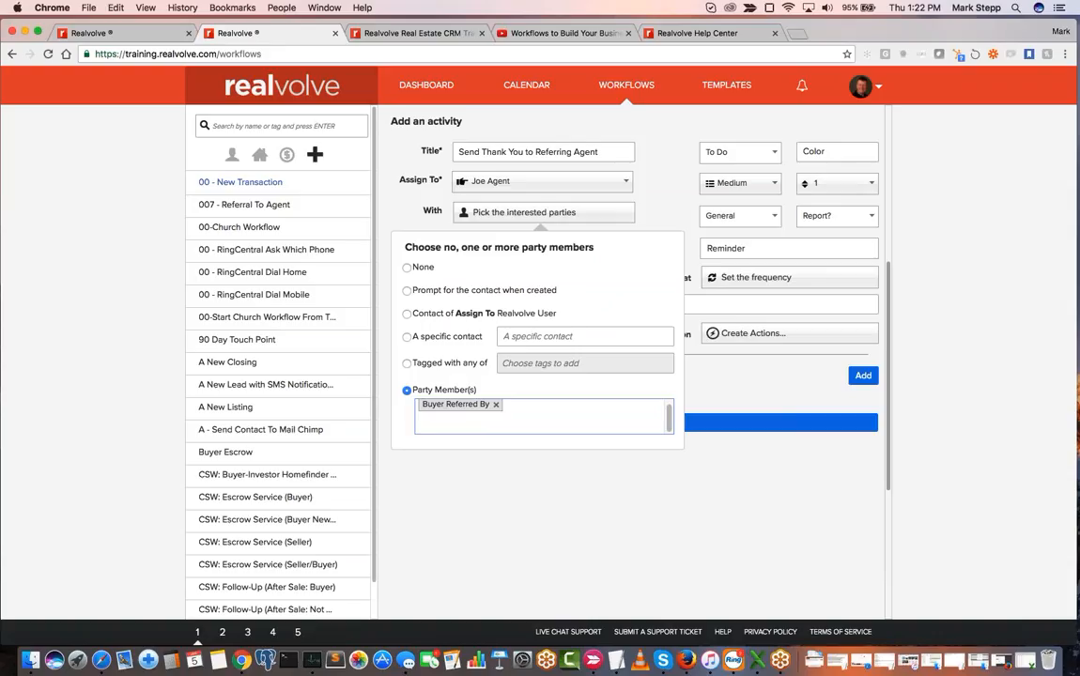
click(496, 404)
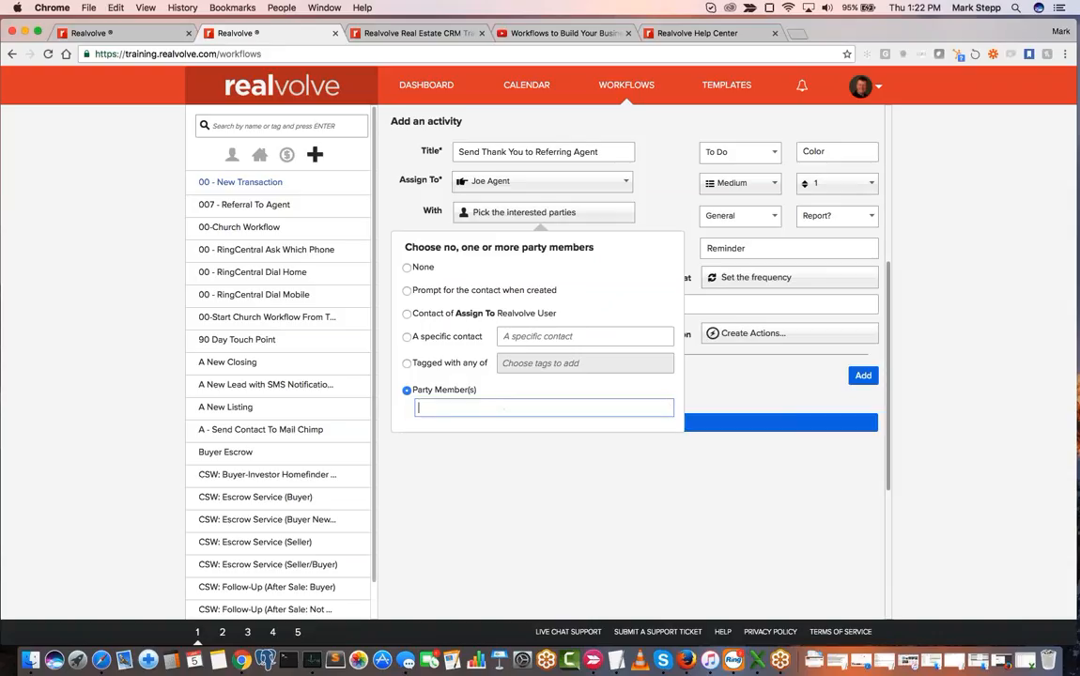
text(ref)
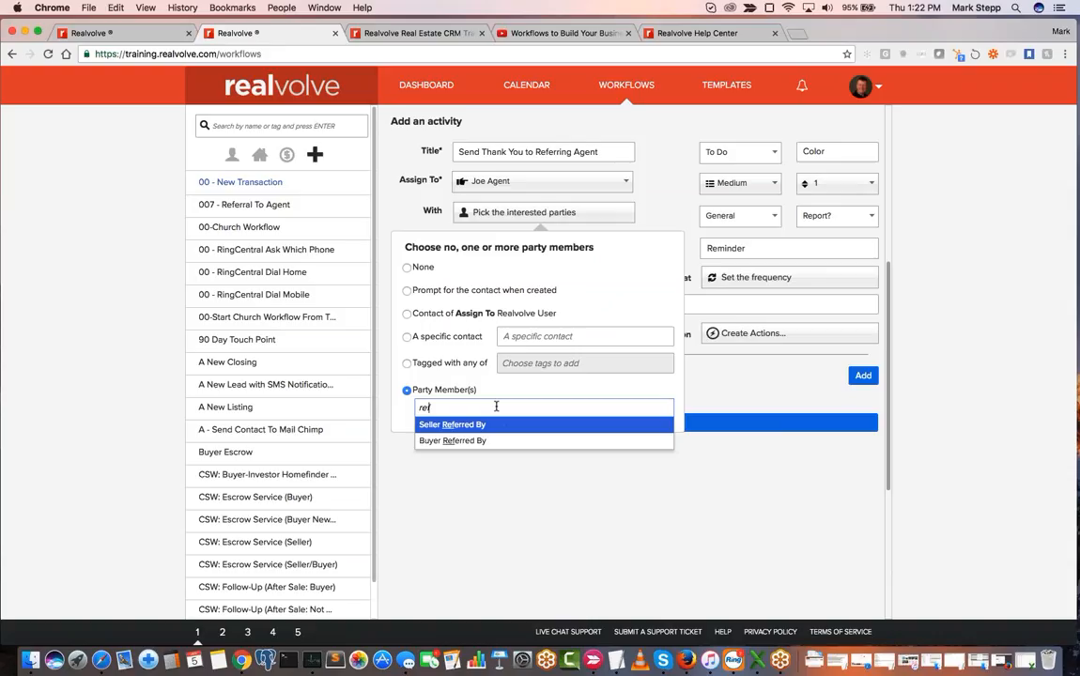
click(460, 442)
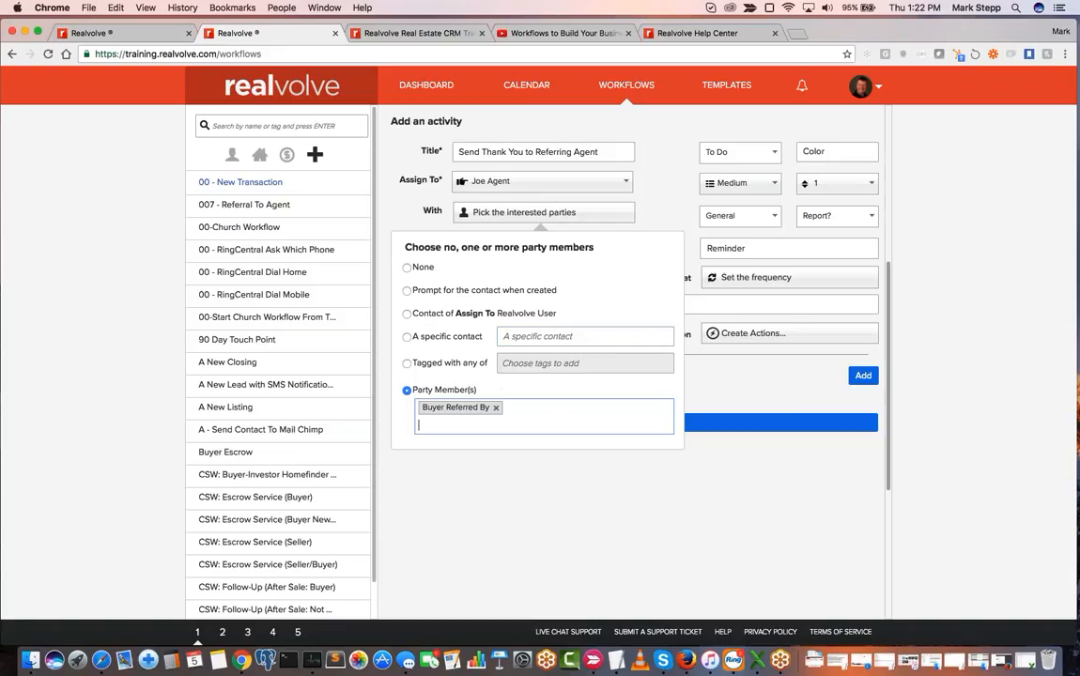
click(676, 211)
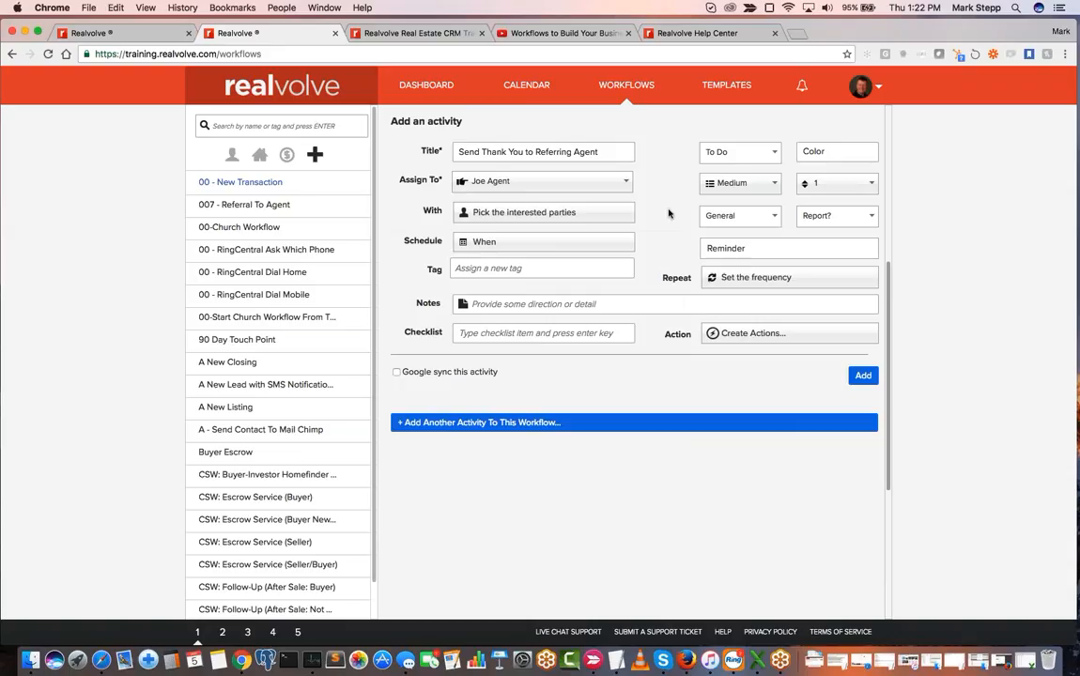
- Schedule the activity with a computed due date of 1 day after the Contract Date
click(487, 241)
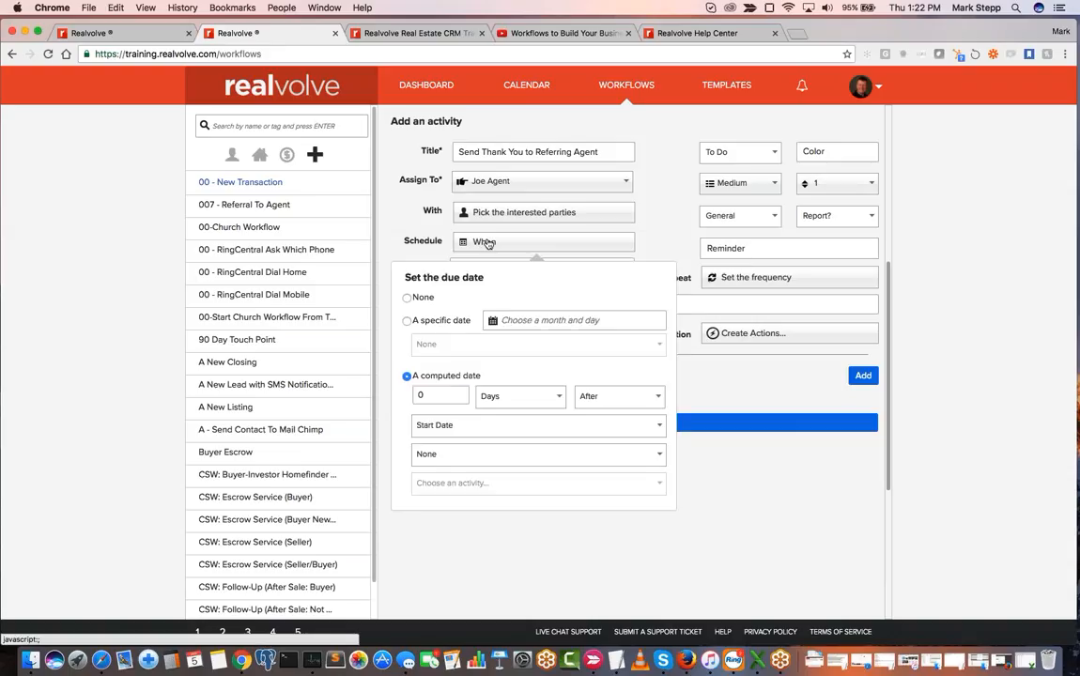
click(445, 396)
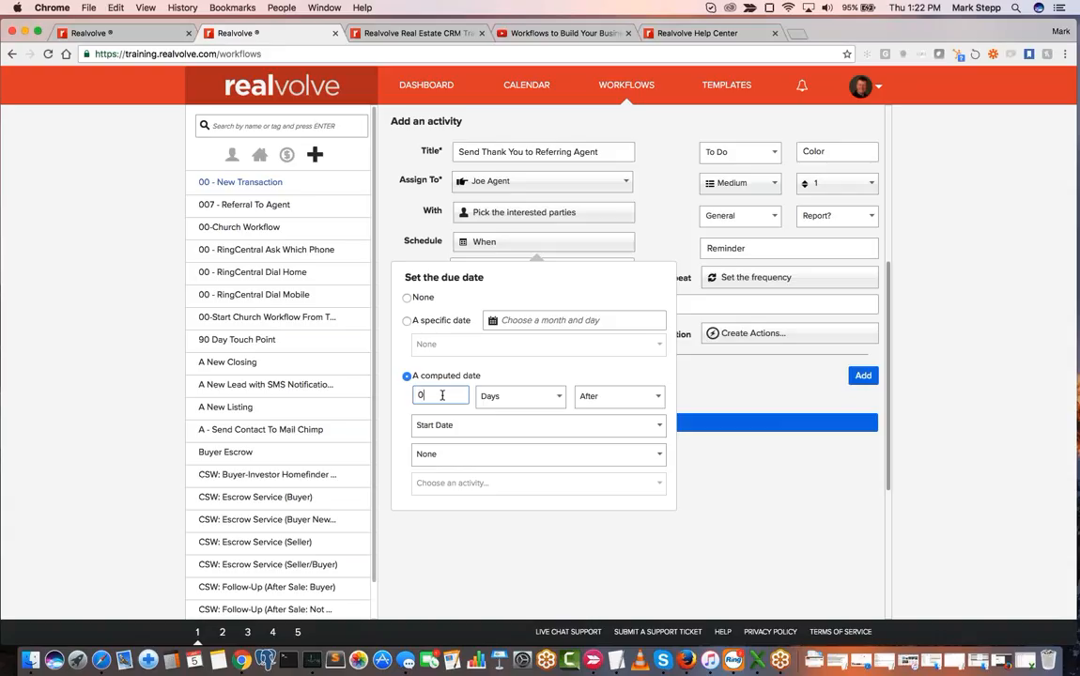
double_click(446, 395)
text(1)
click(553, 433)
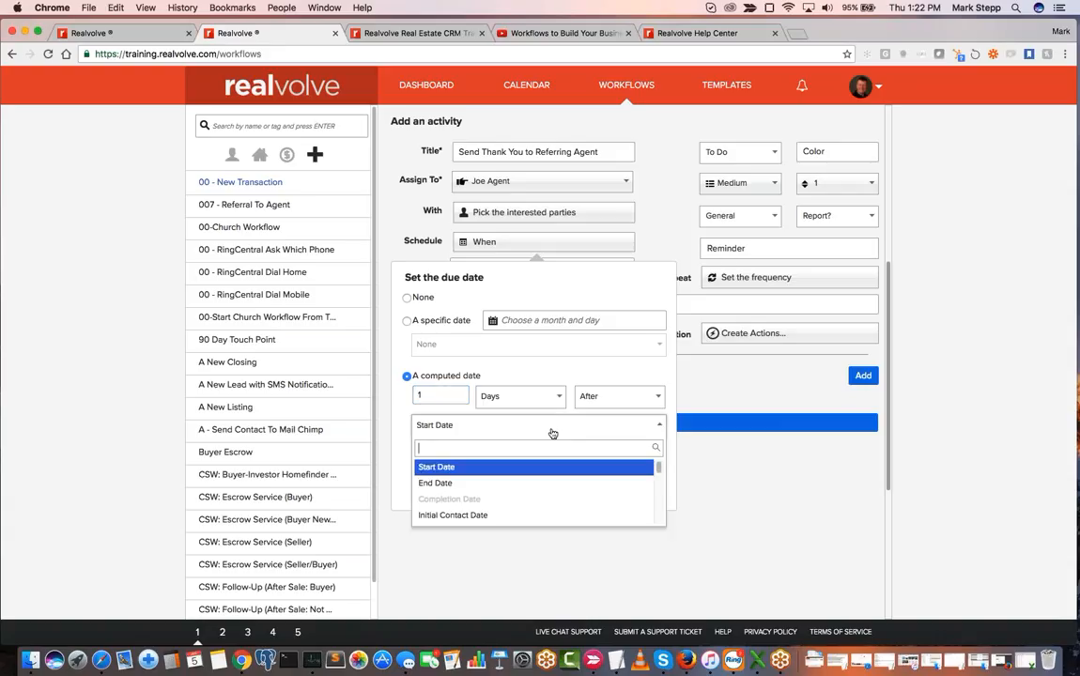
scroll(657, 467, down, 5)
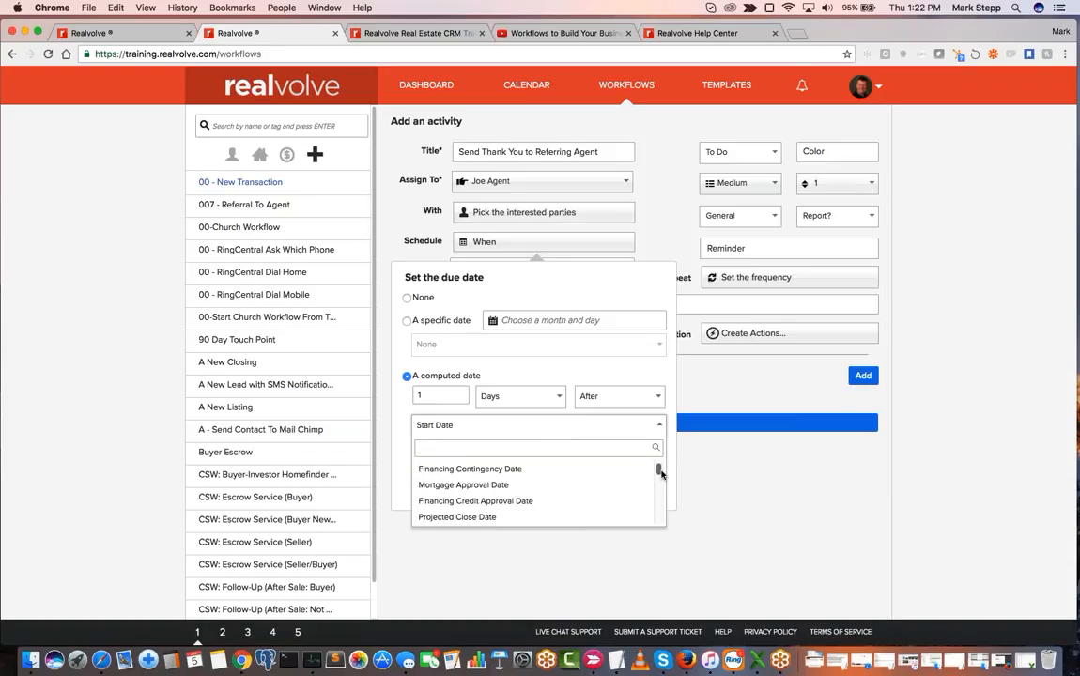
scroll(655, 466, up, 3)
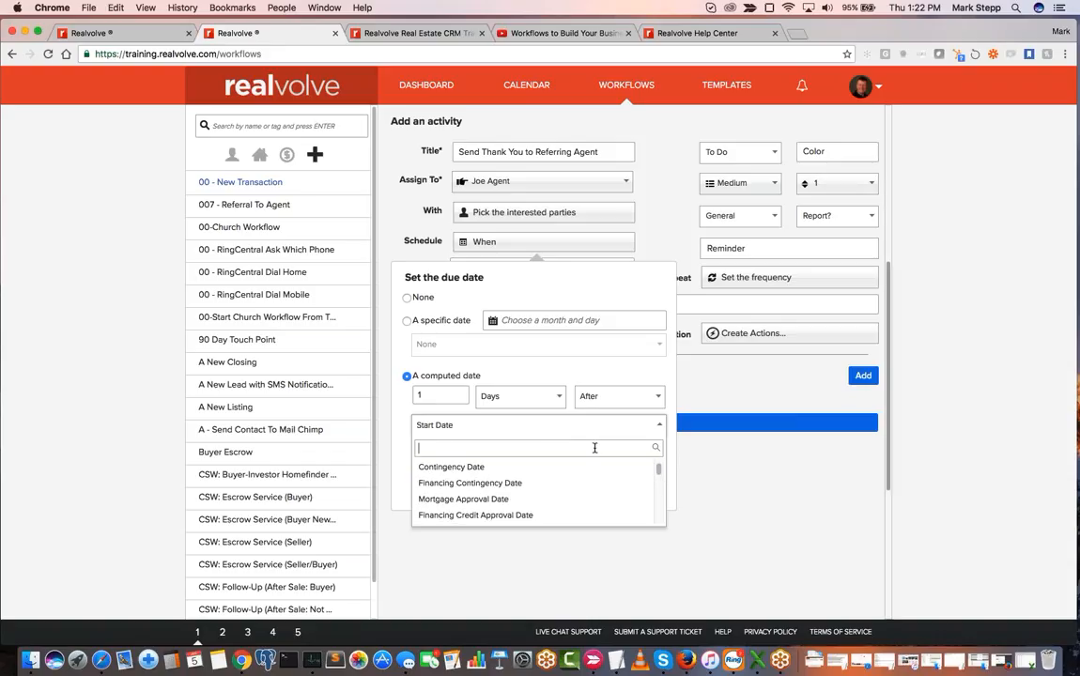
text(contr)
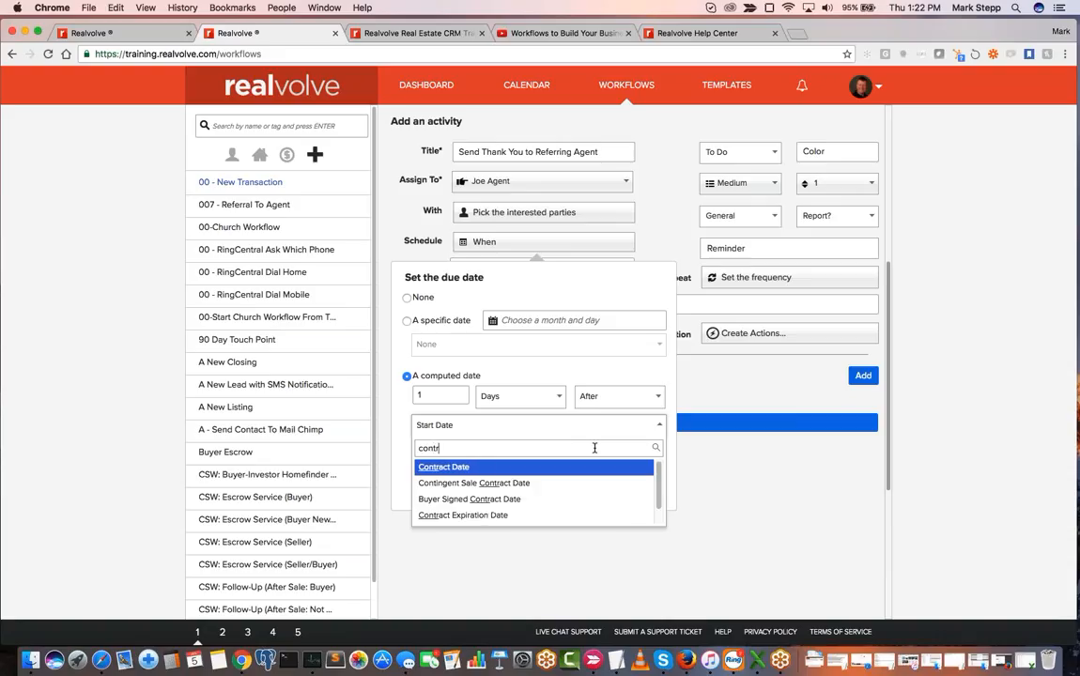
click(441, 467)
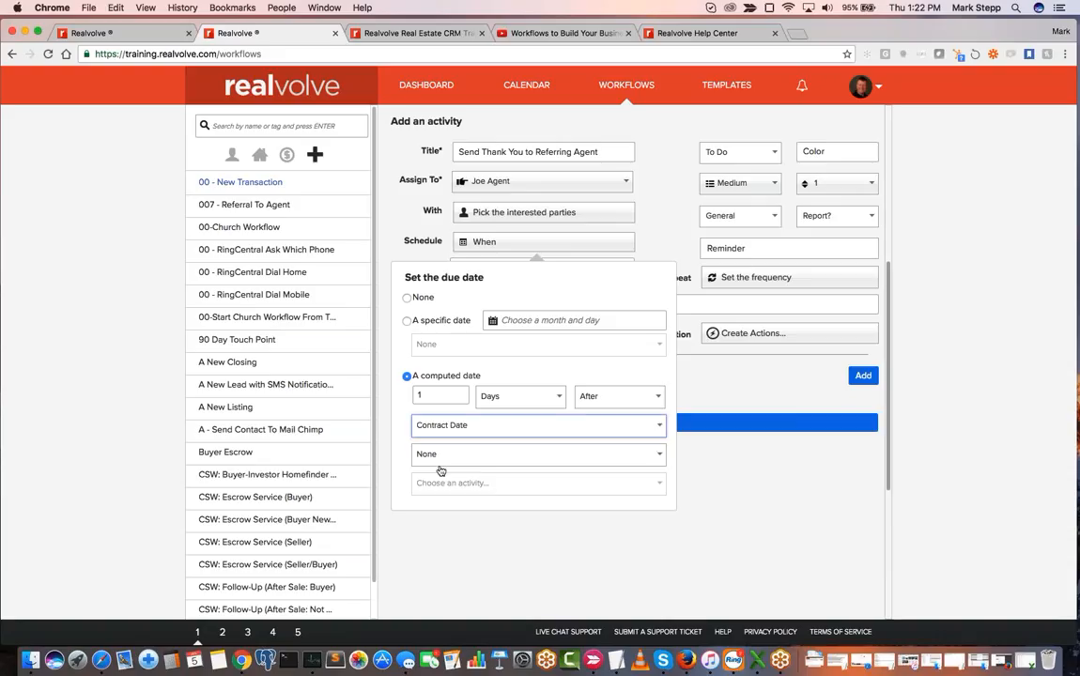
- Reopen the list of reference dates for the computed due date and look at its entries
click(663, 428)
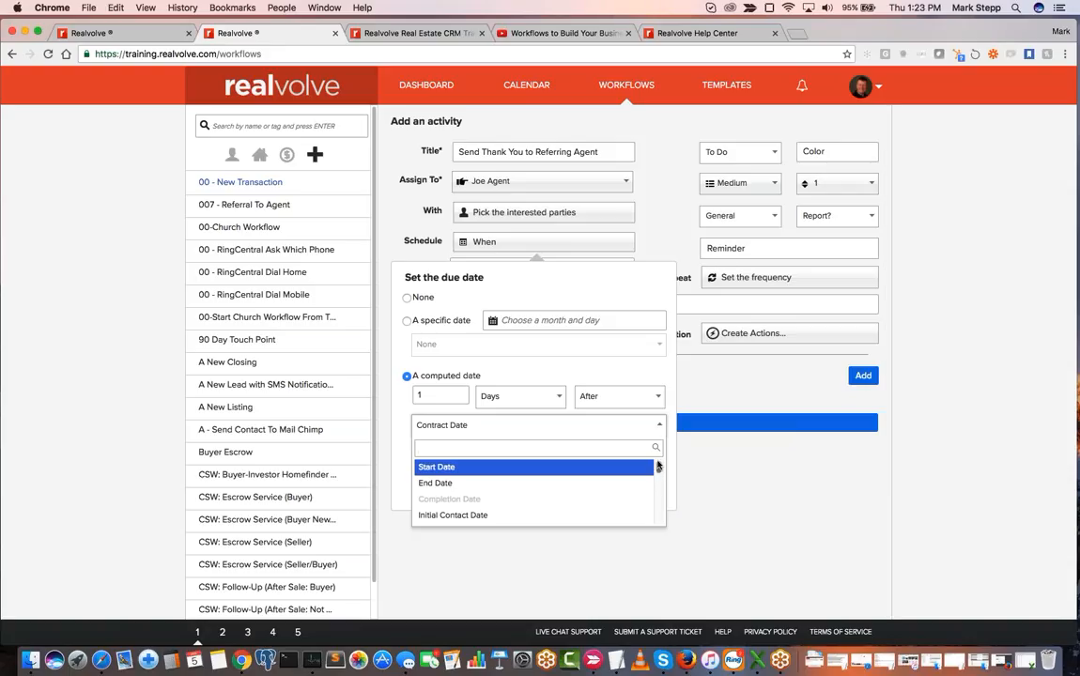
key(Down)
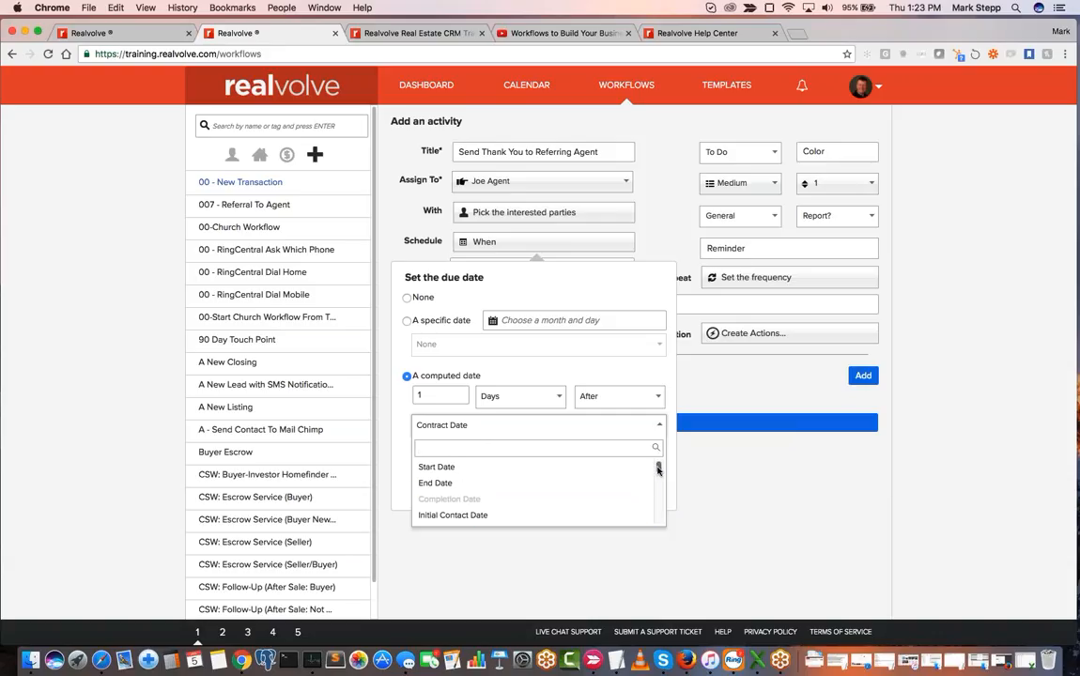
mouse_move(659, 469)
mouse_down()
mouse_move(658, 480)
mouse_move(659, 462)
mouse_up()
click(16, 10)
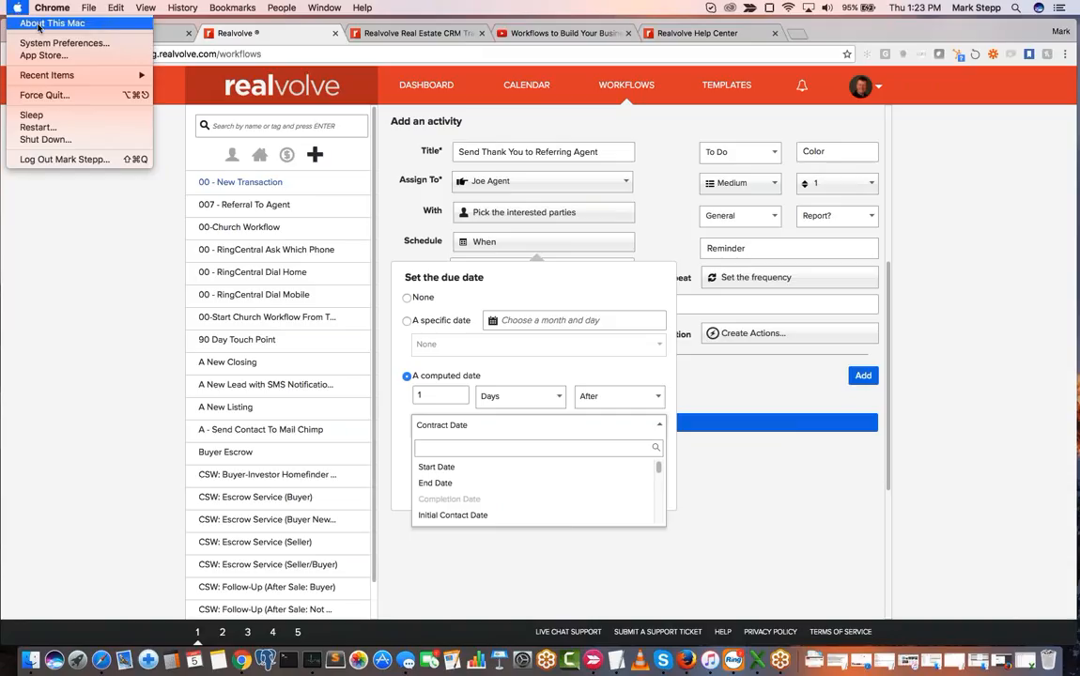
click(39, 24)
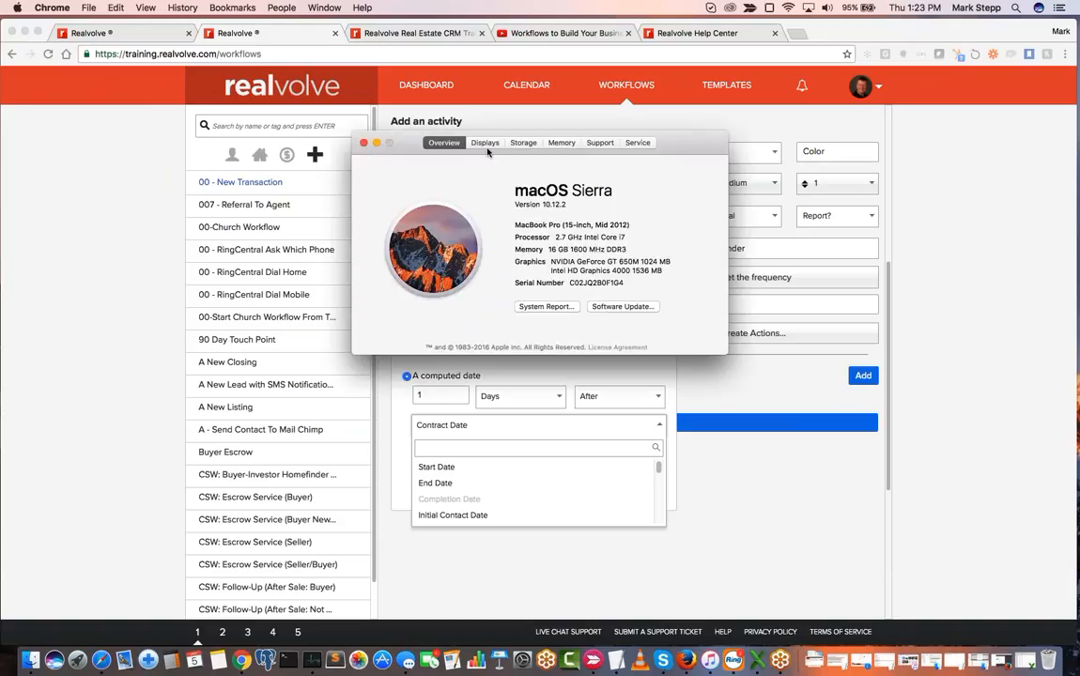
click(363, 143)
- Switch to macOS System Preferences, check the scroll bar display options under General, and return to the Realvolve date list
click(17, 9)
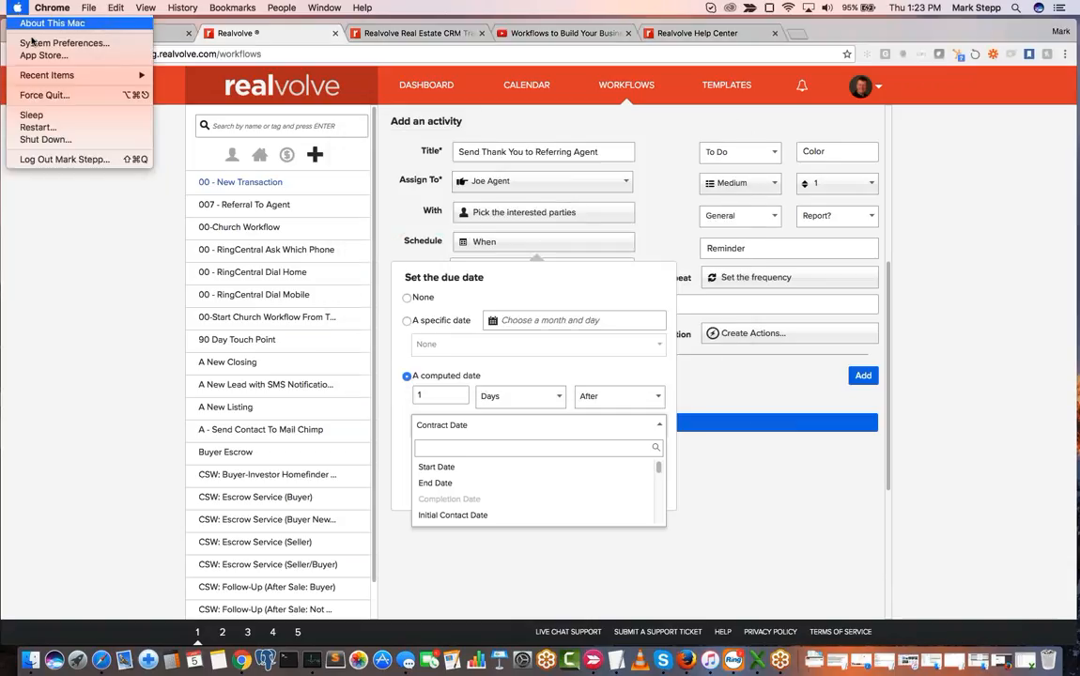
click(38, 42)
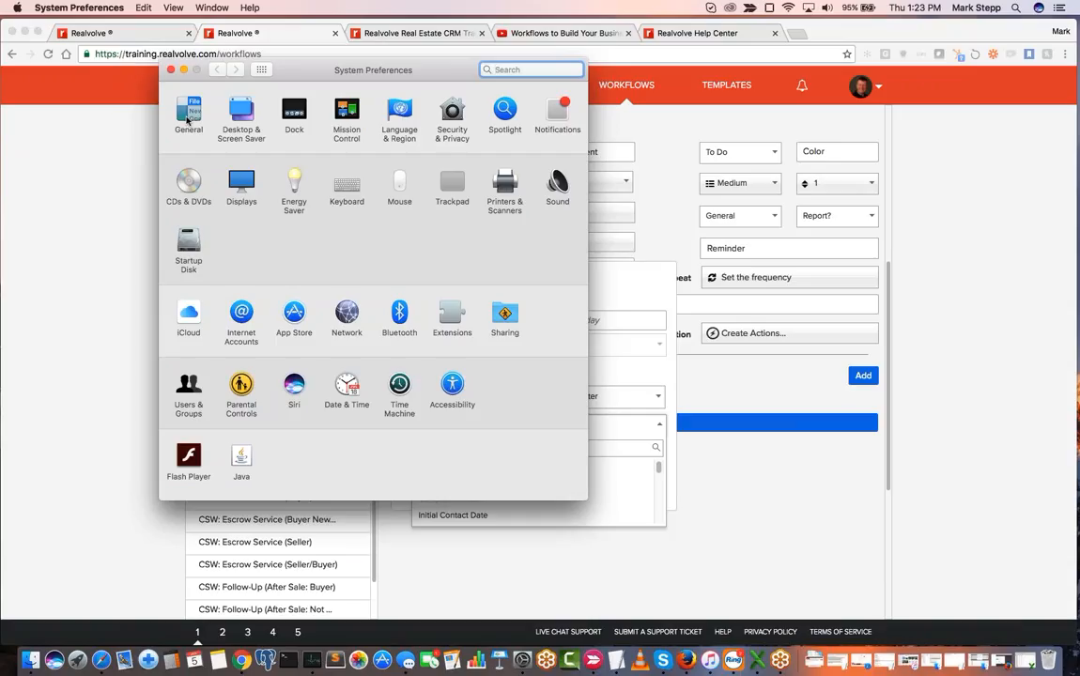
click(188, 120)
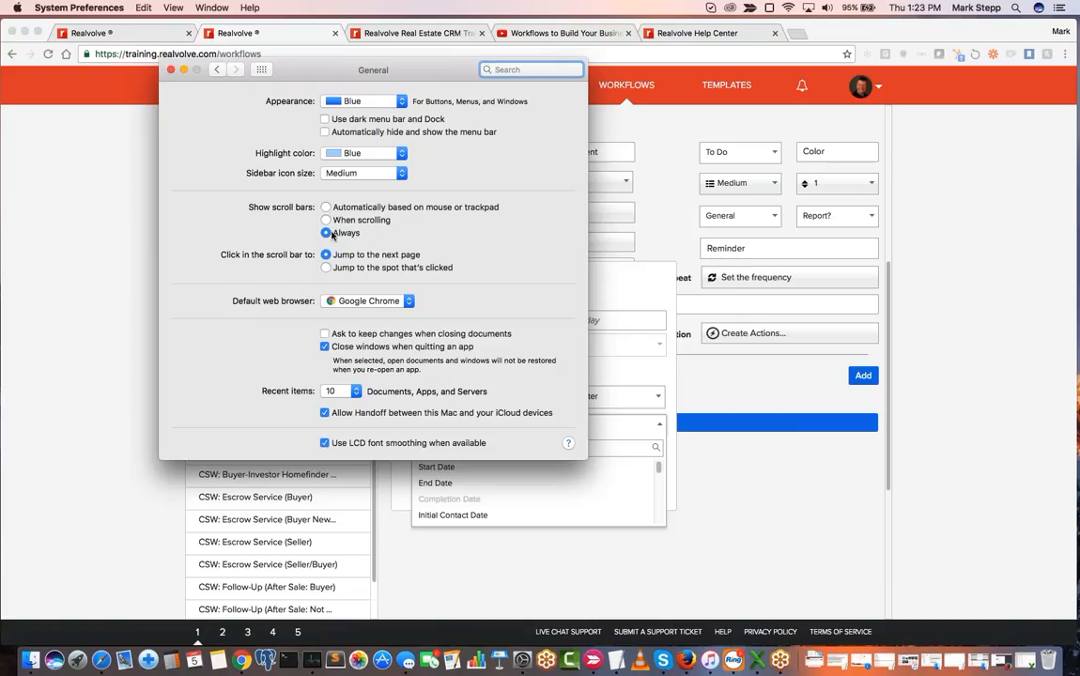
click(170, 71)
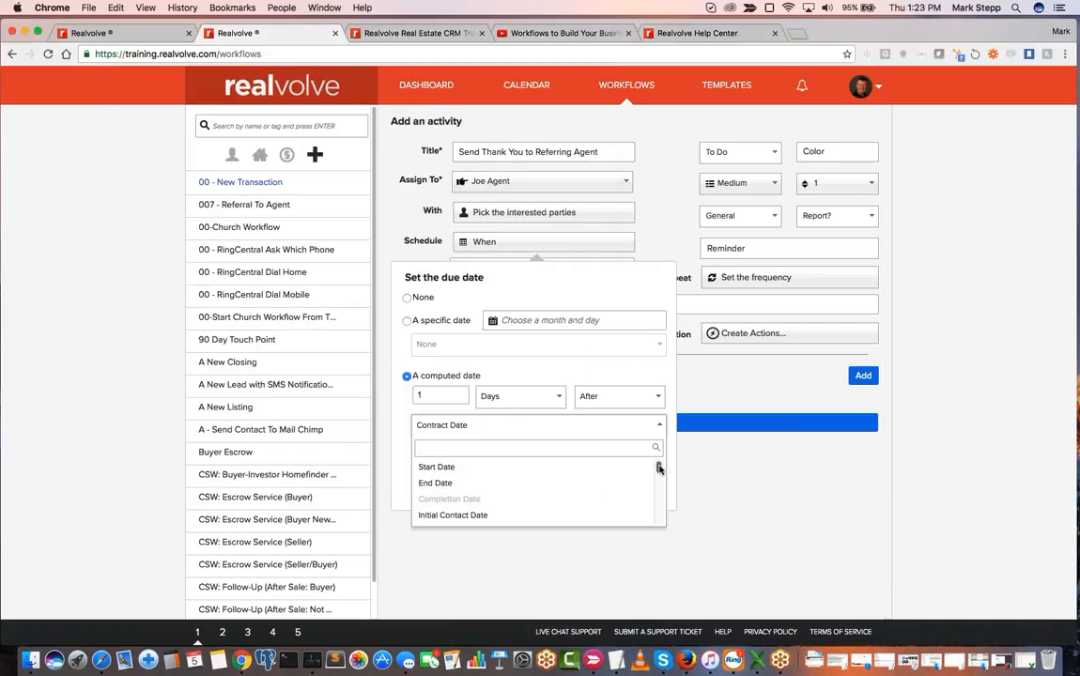
mouse_move(659, 469)
mouse_down()
mouse_move(658, 477)
mouse_move(660, 467)
mouse_up()
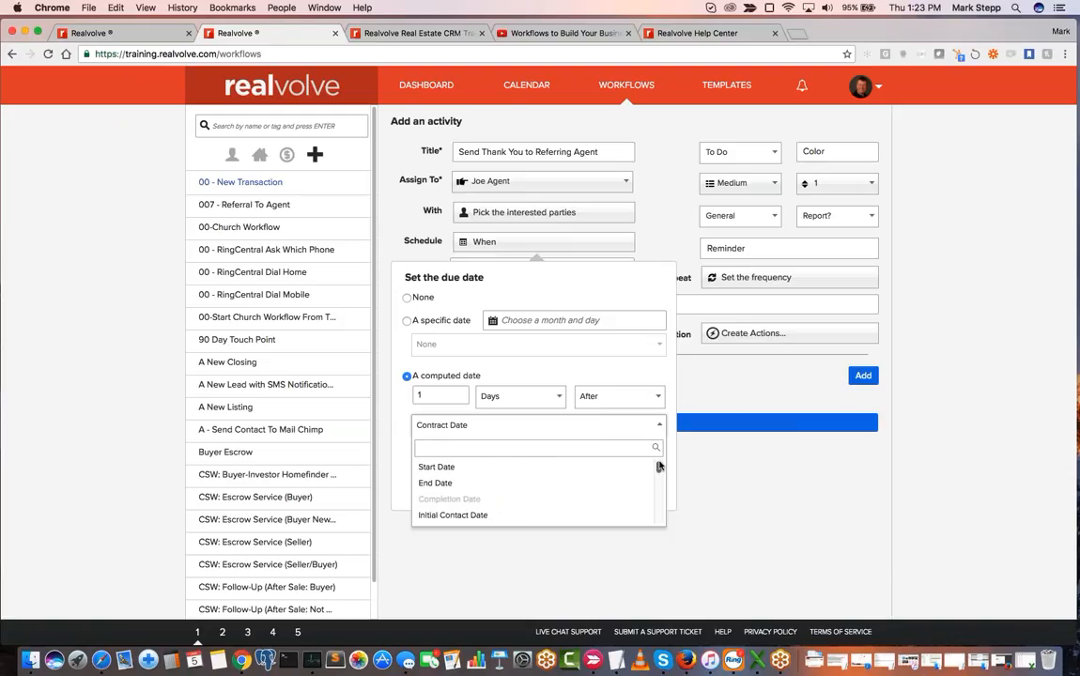
- Close the due date settings and start a new action titled "Send Email" for the referring-agent activity
click(471, 429)
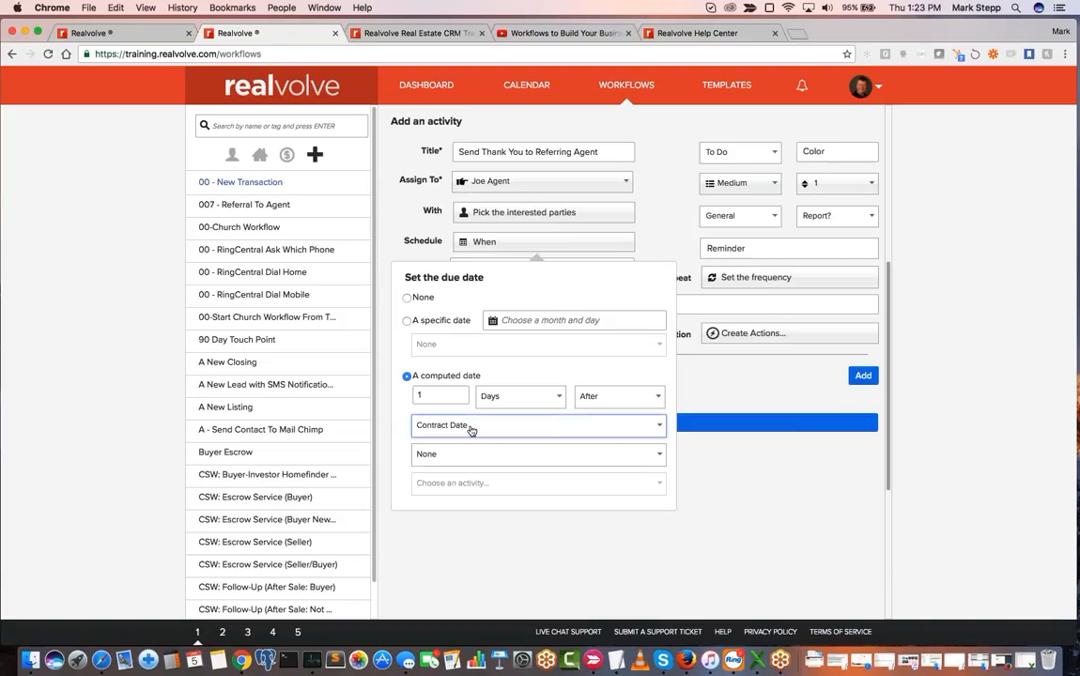
double_click(645, 256)
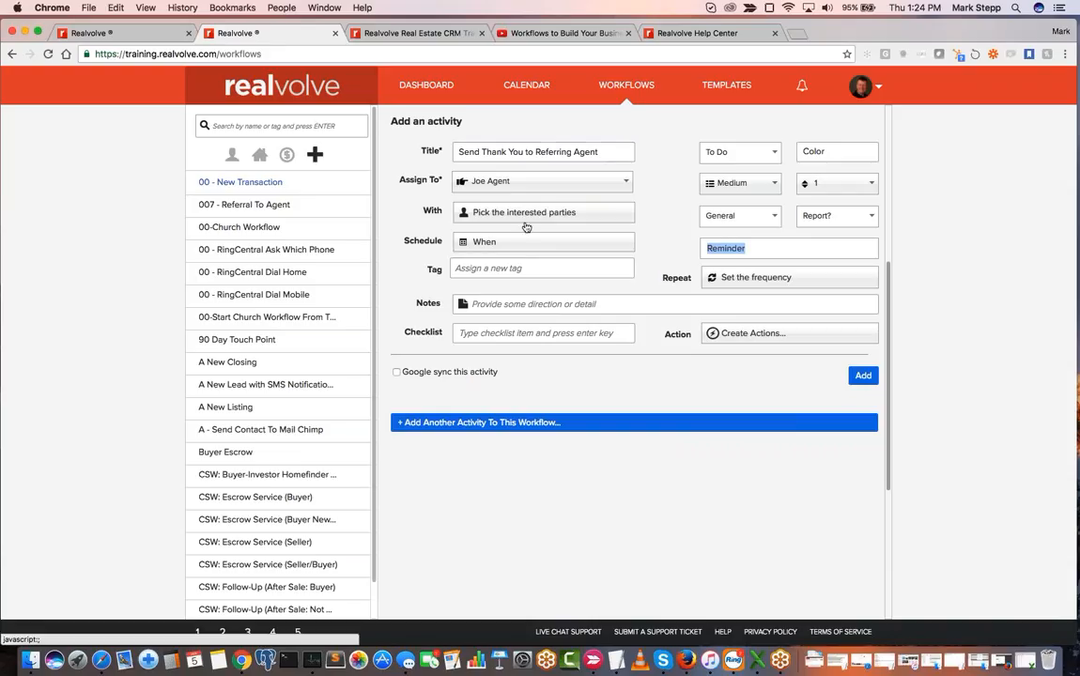
click(746, 335)
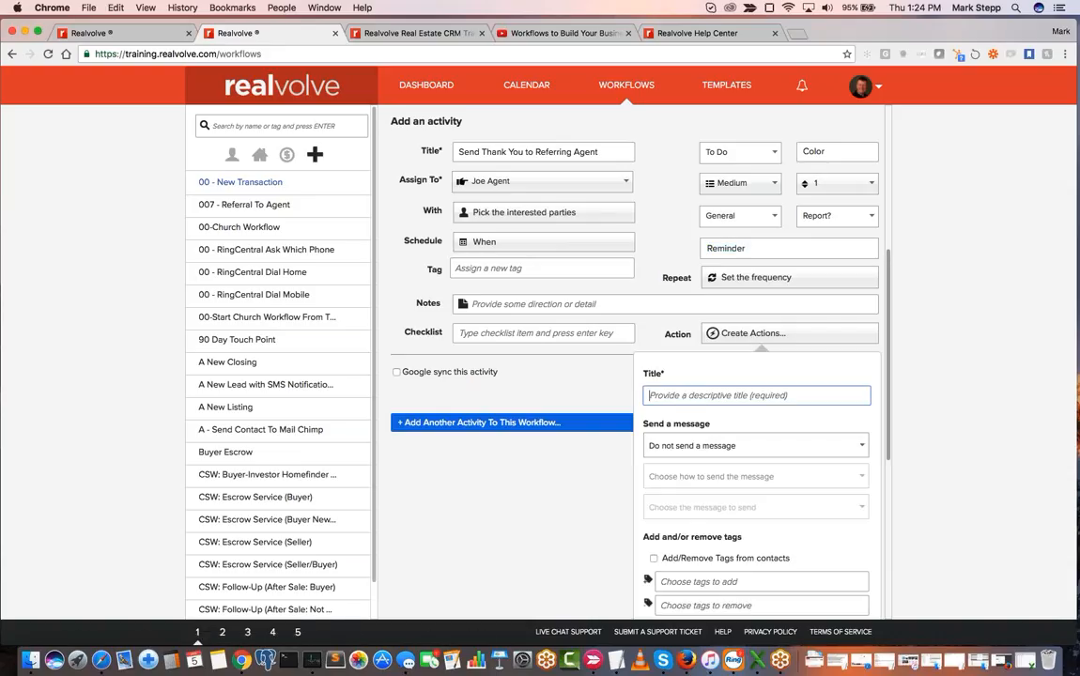
text(Send Email)
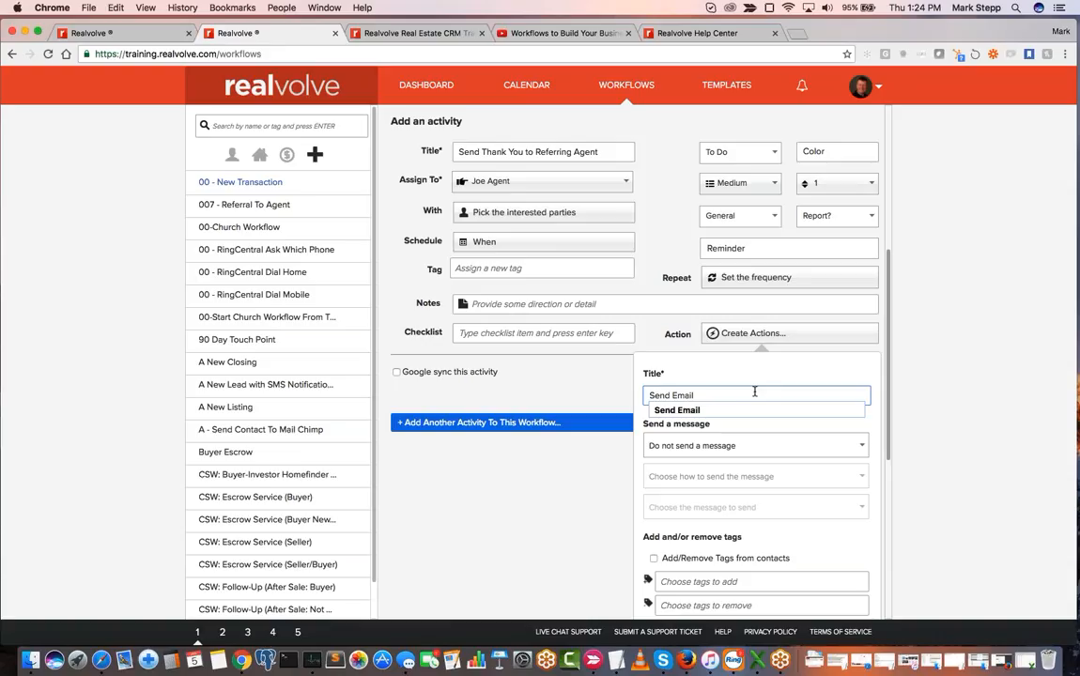
key(Tab)
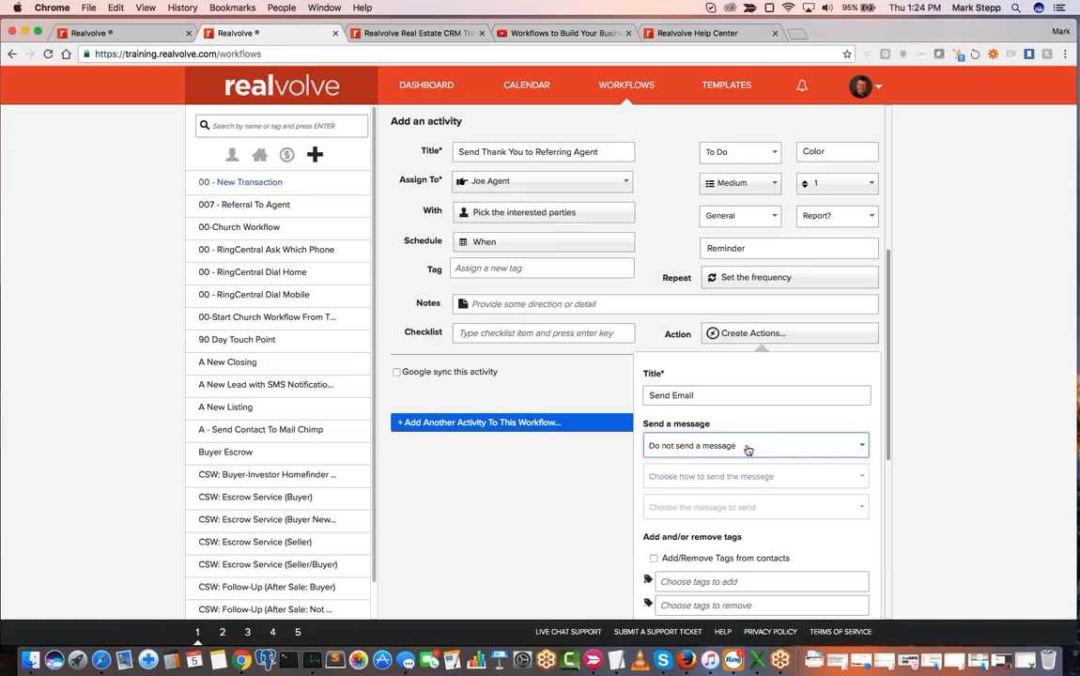
scroll(748, 450, down, 5)
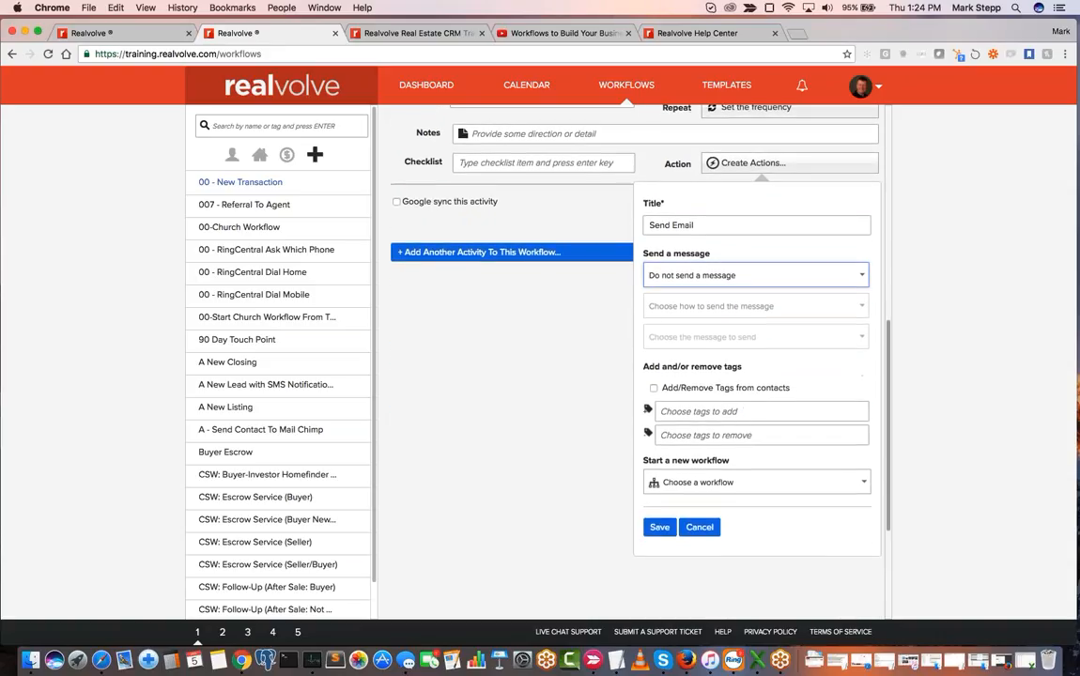
- Set the action to send automatically as an email message
click(739, 277)
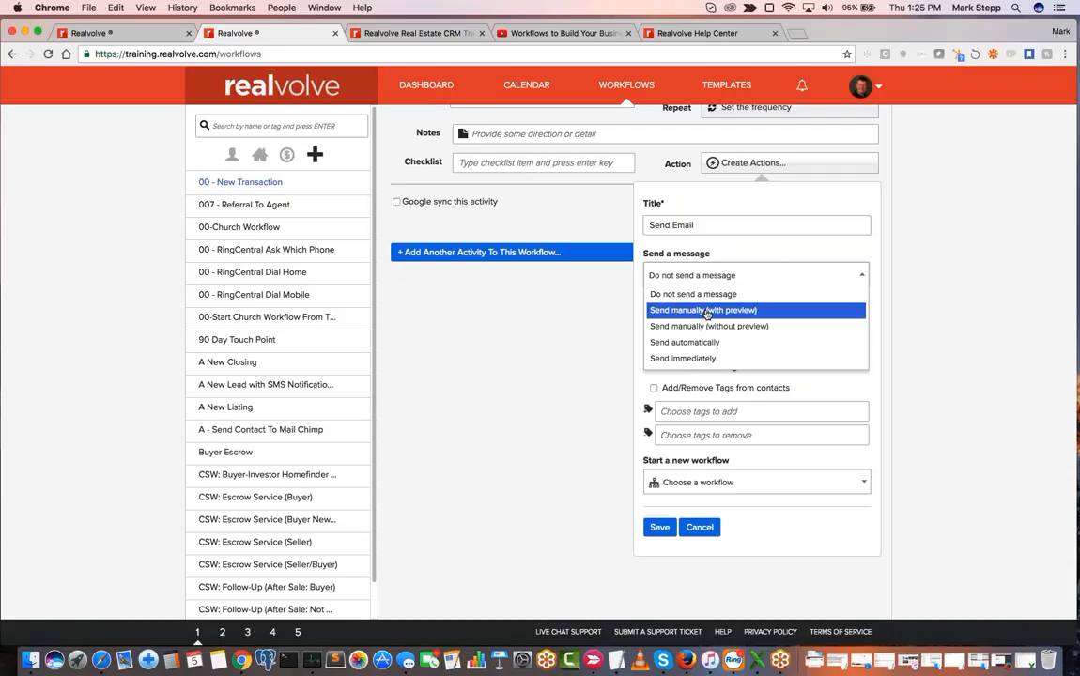
click(709, 342)
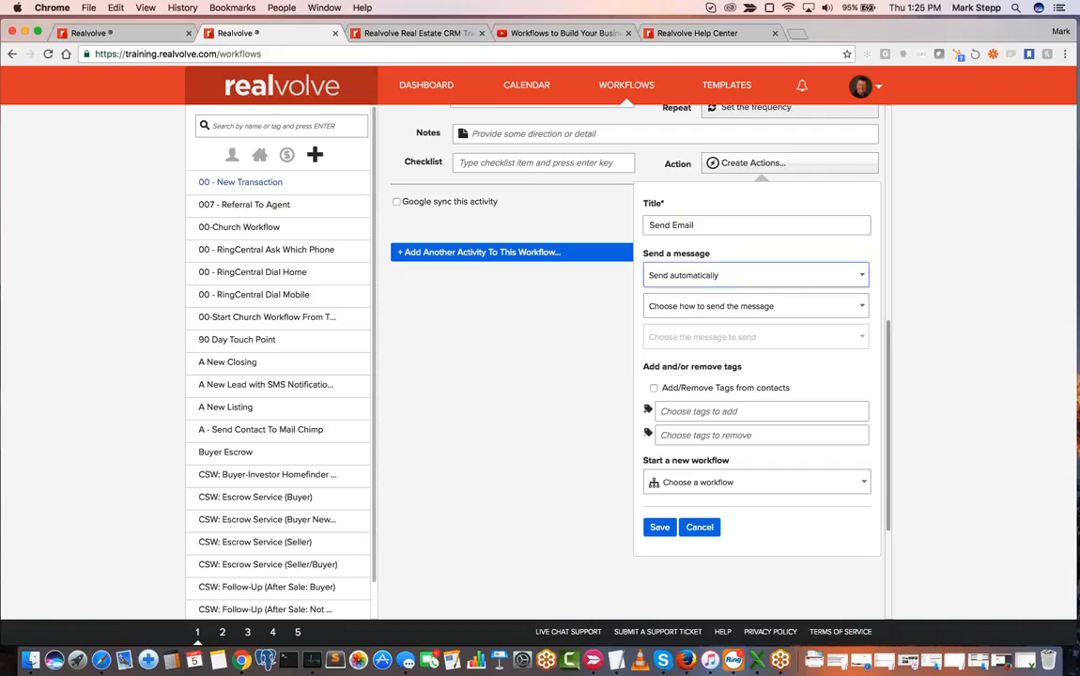
click(727, 309)
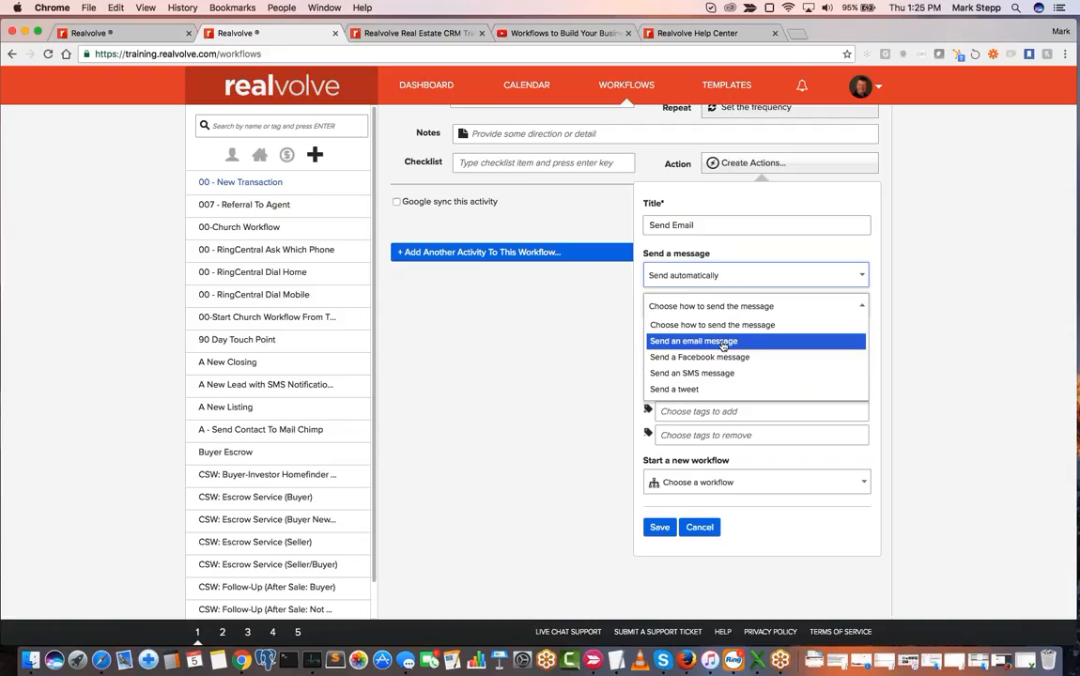
click(723, 344)
- Choose the "SE012 - Seller Referral Closed" message for the action and save the action
click(707, 338)
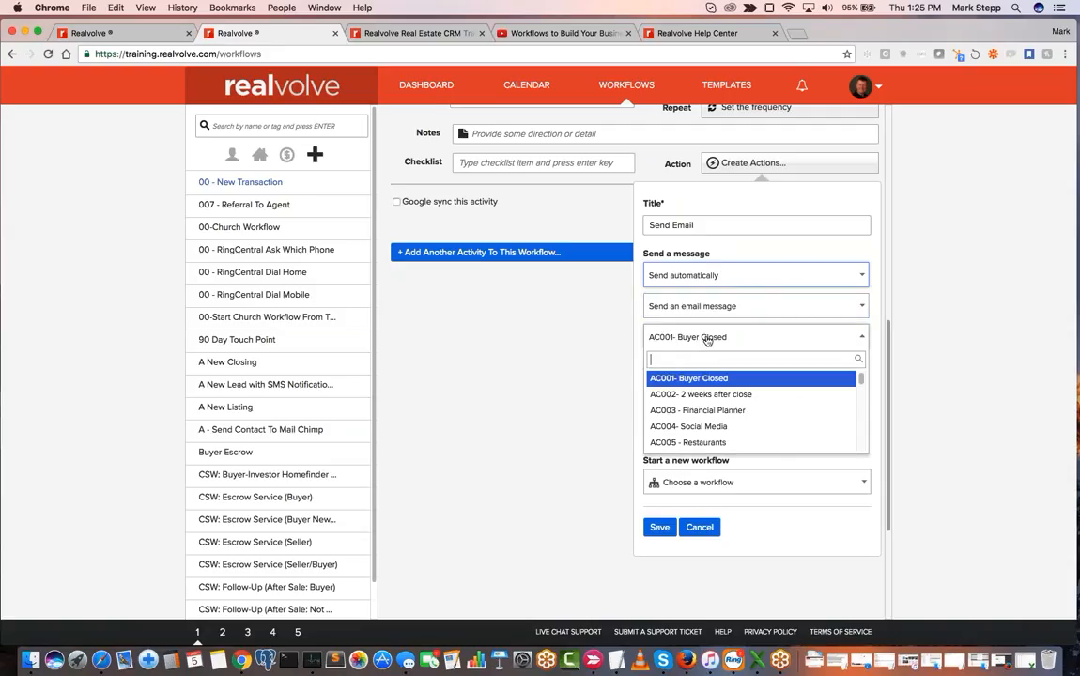
text(ref)
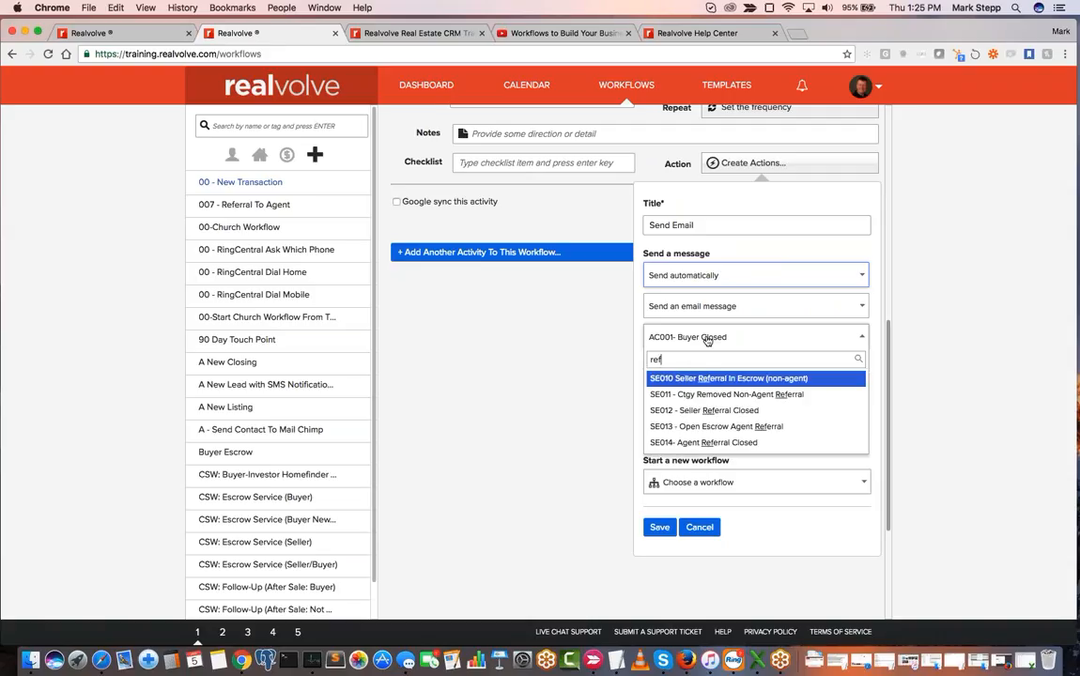
click(739, 416)
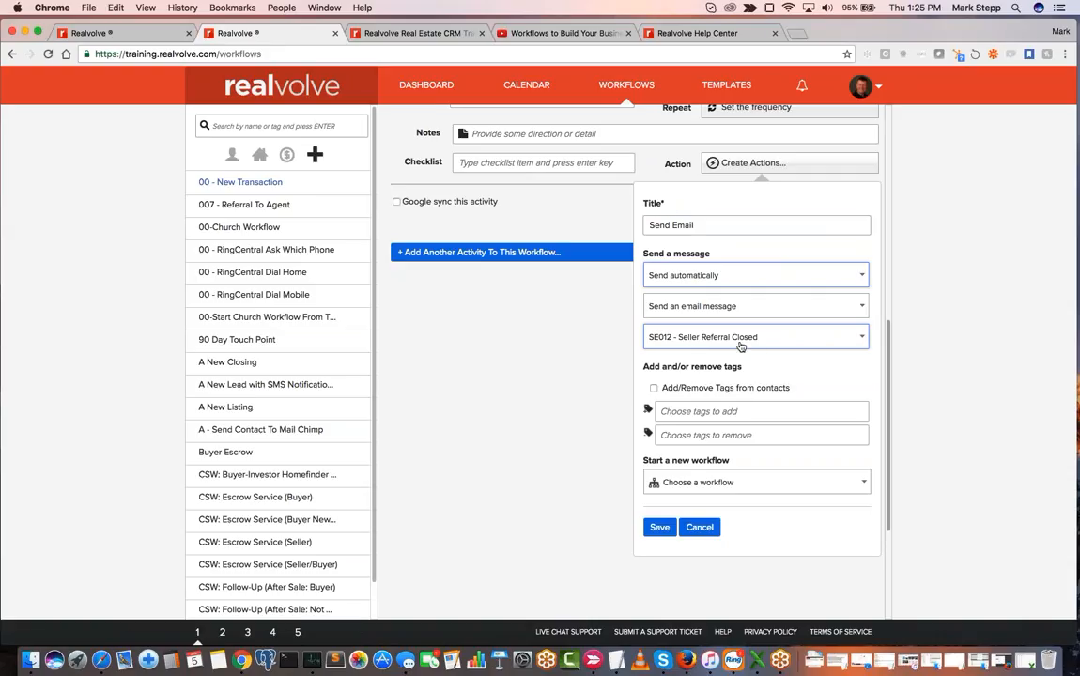
click(660, 526)
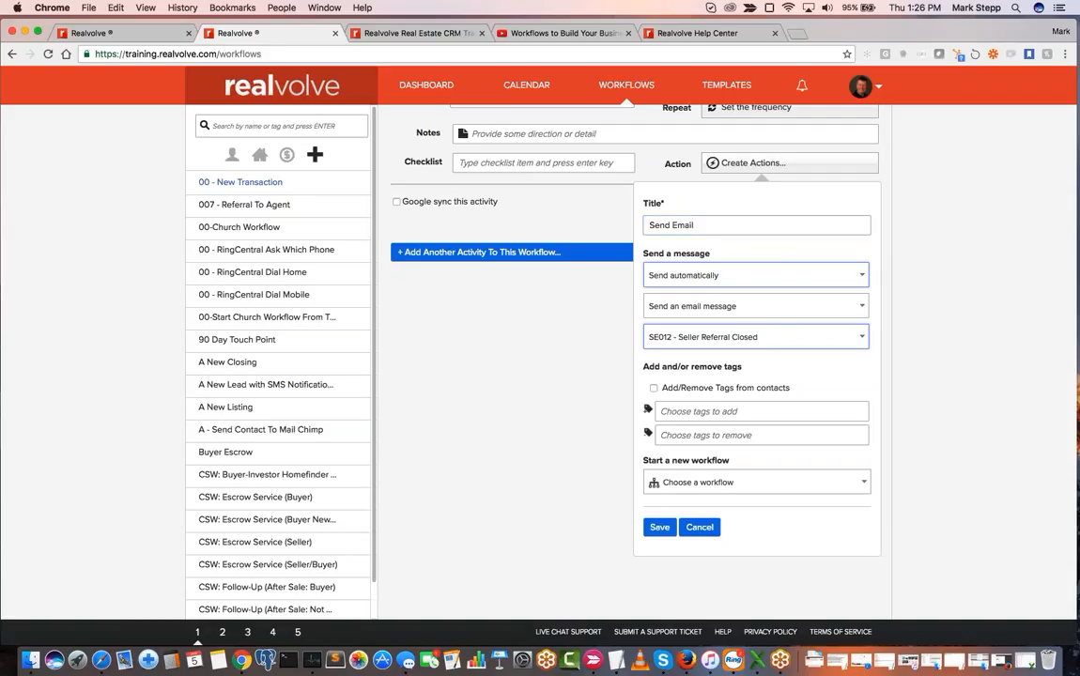
click(660, 528)
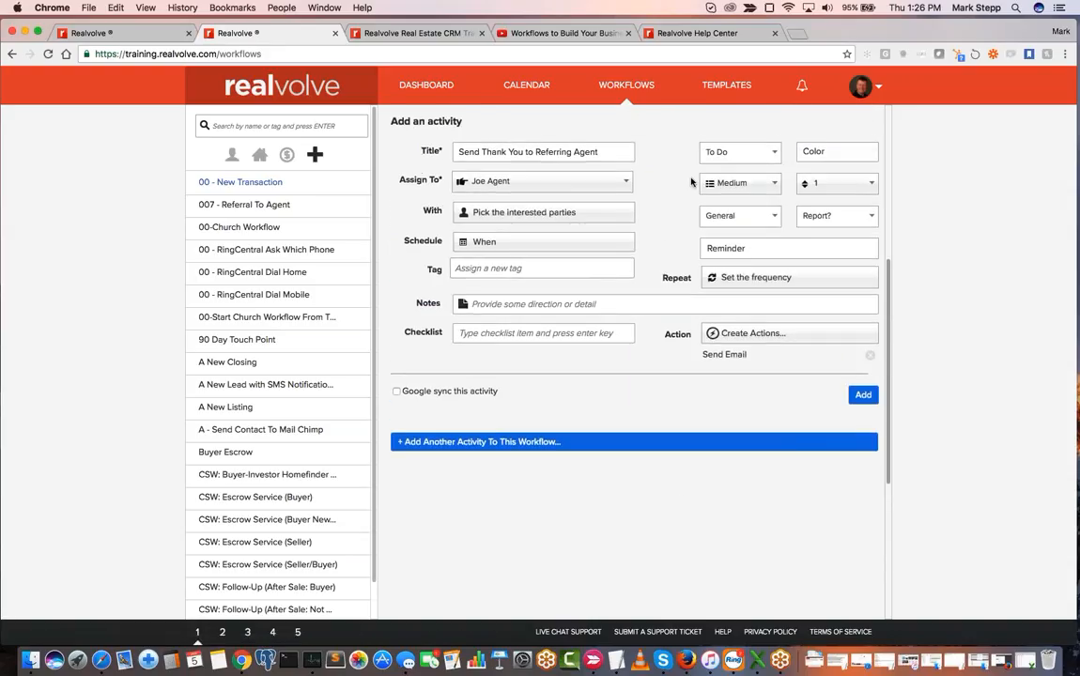
- Set the activity type to Email and add the activity to the workflow
click(732, 153)
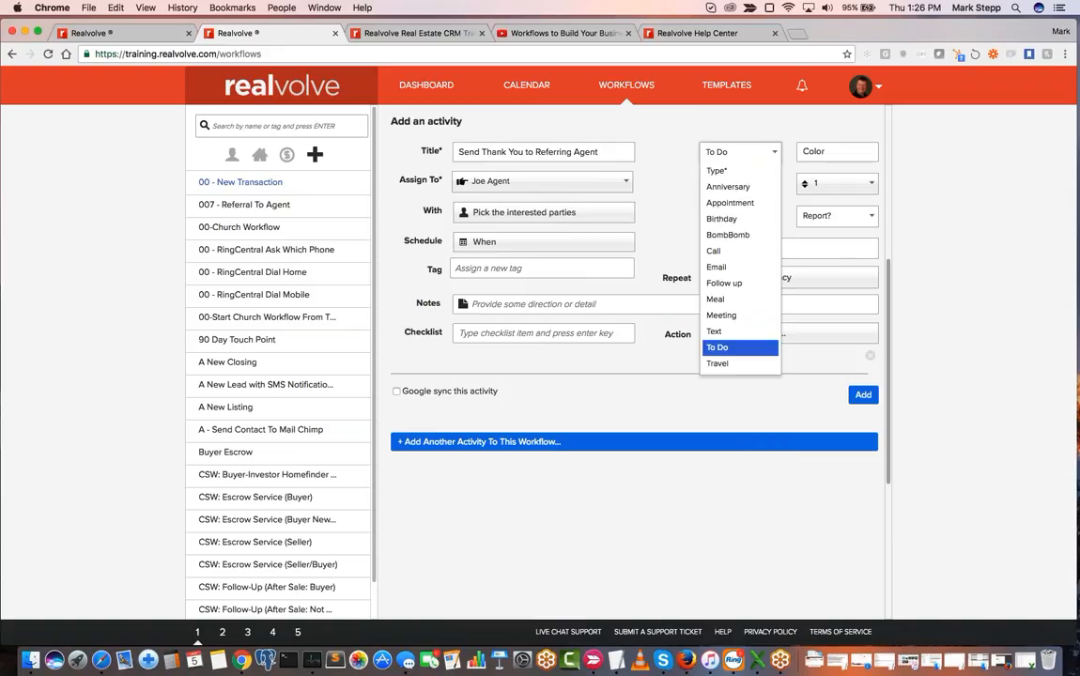
click(730, 269)
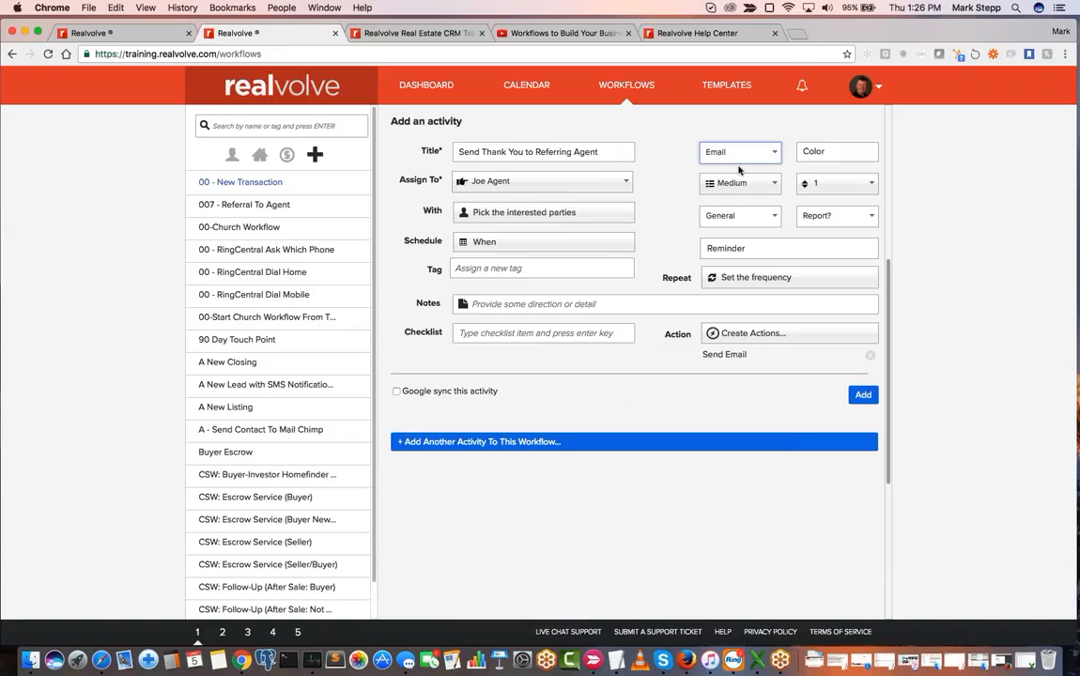
click(863, 396)
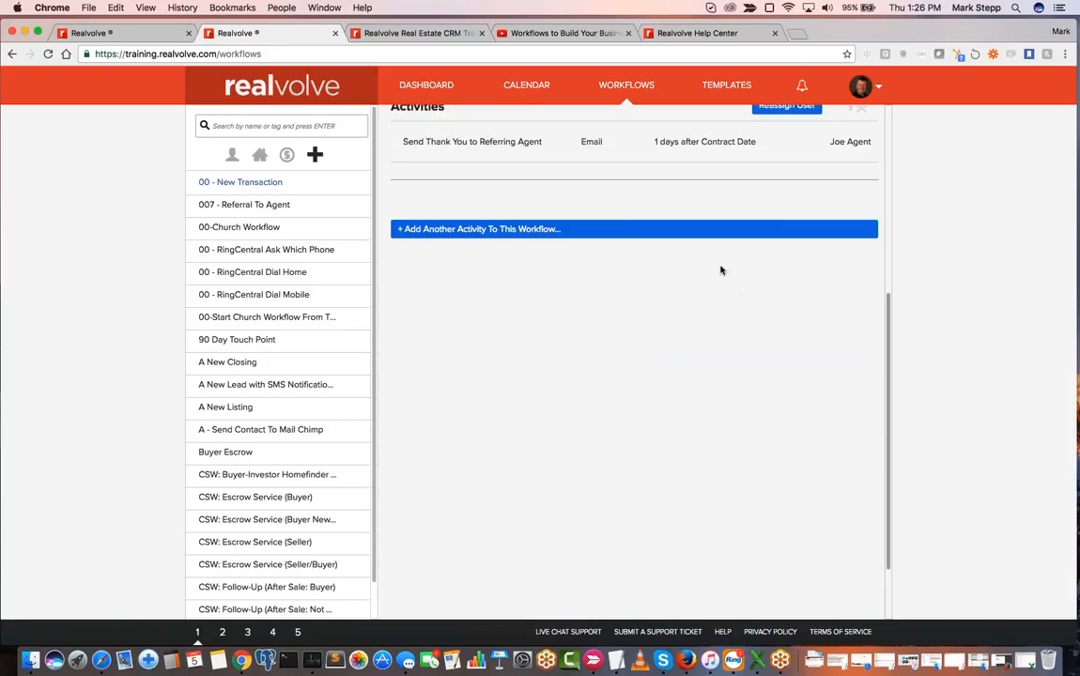
- Start another workflow activity titled "Email Appraiser" and assign it to the assistant's user account
scroll(722, 270, up, 3)
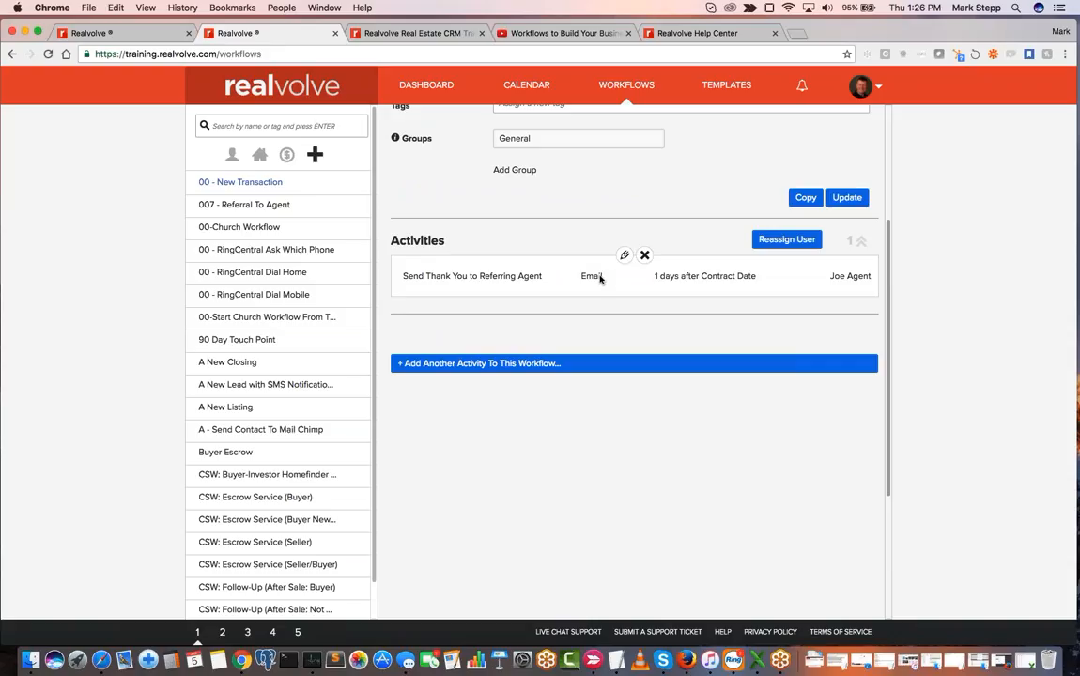
click(590, 364)
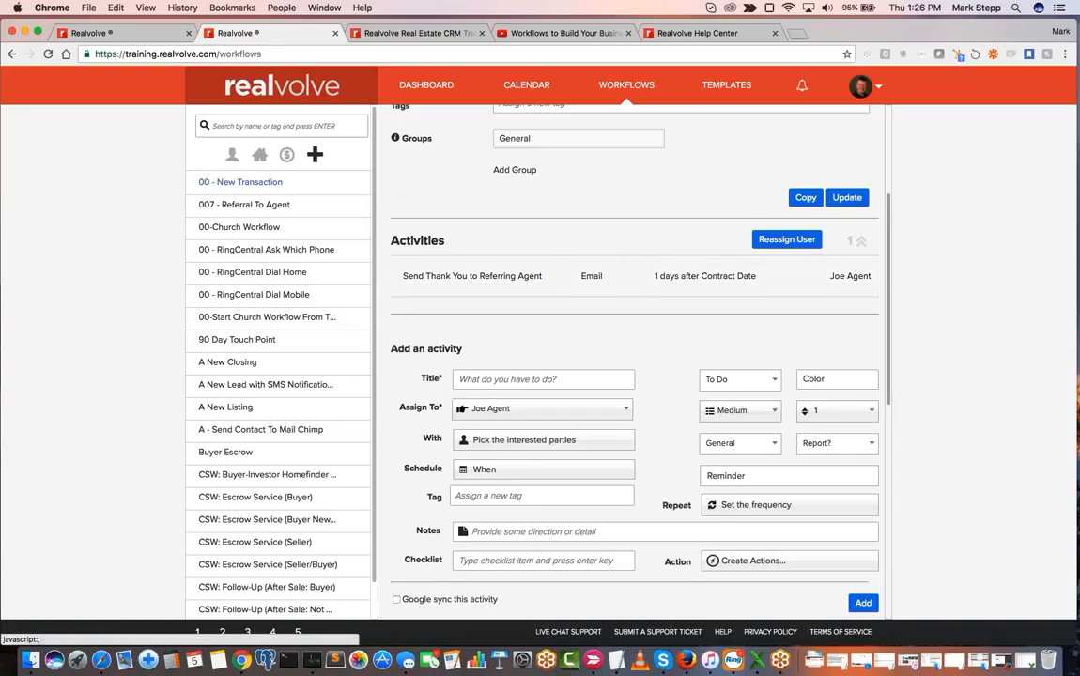
click(514, 152)
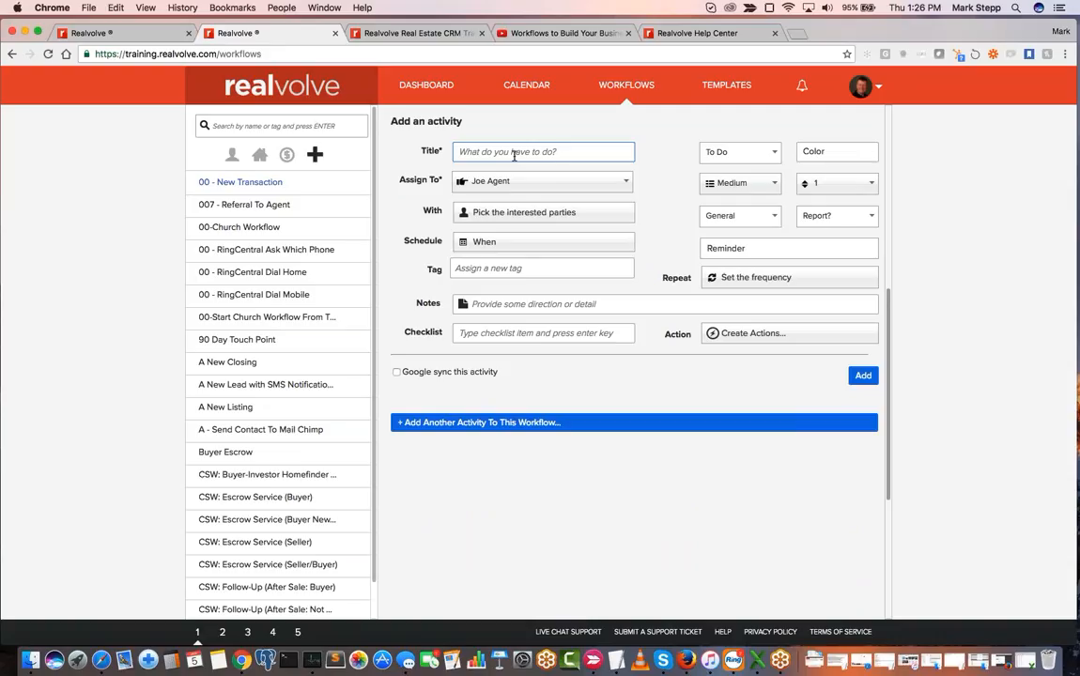
text(Email Appraiser)
click(561, 184)
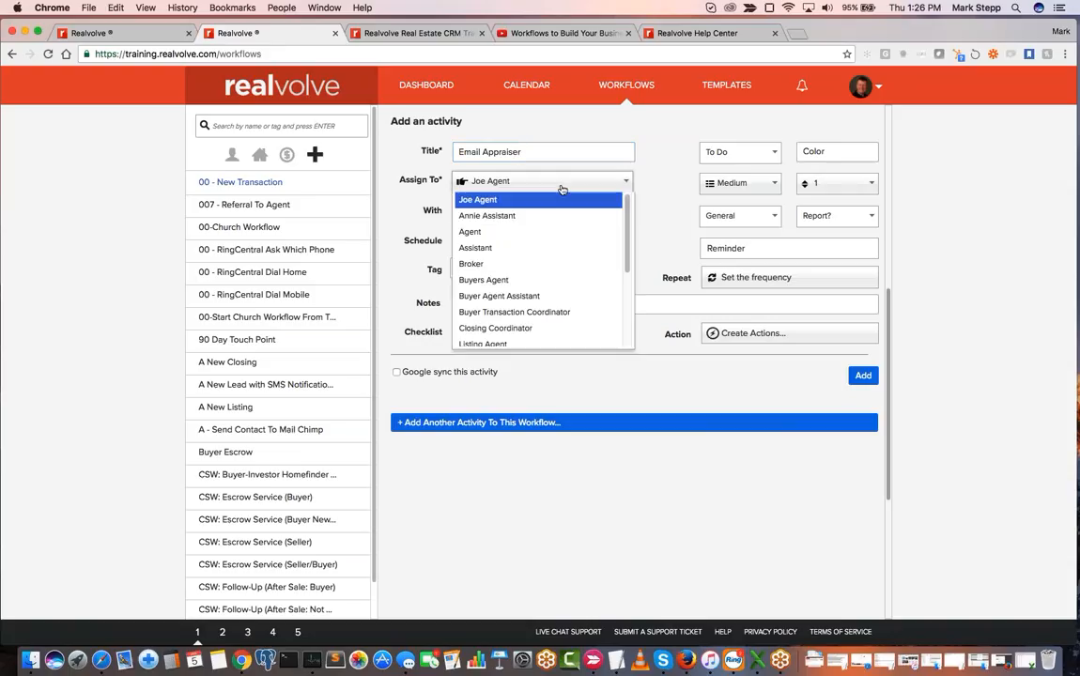
click(512, 215)
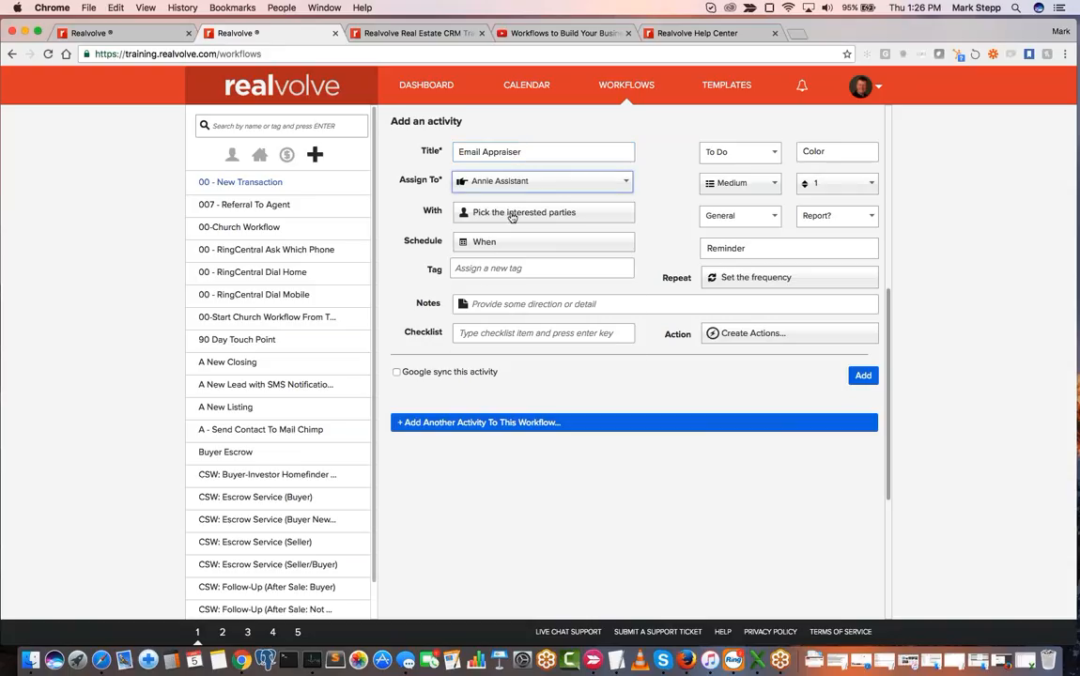
- Set the activity's interested parties to Party Member(s) with the Appraiser role from the transaction record
click(512, 215)
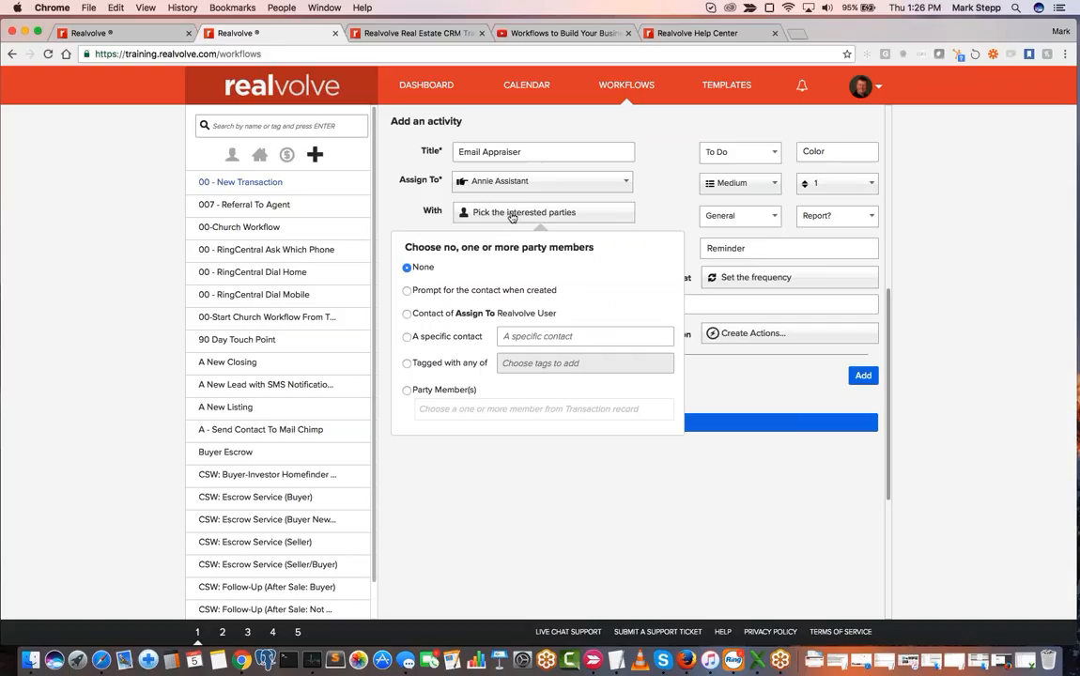
click(439, 389)
click(442, 414)
text(app)
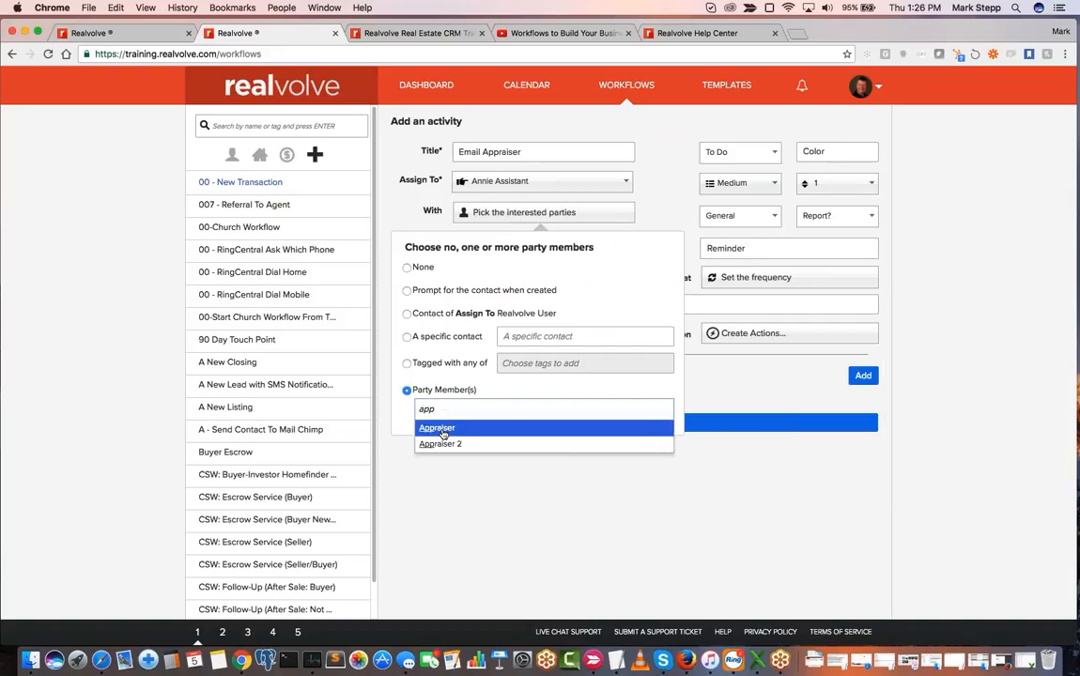
click(485, 427)
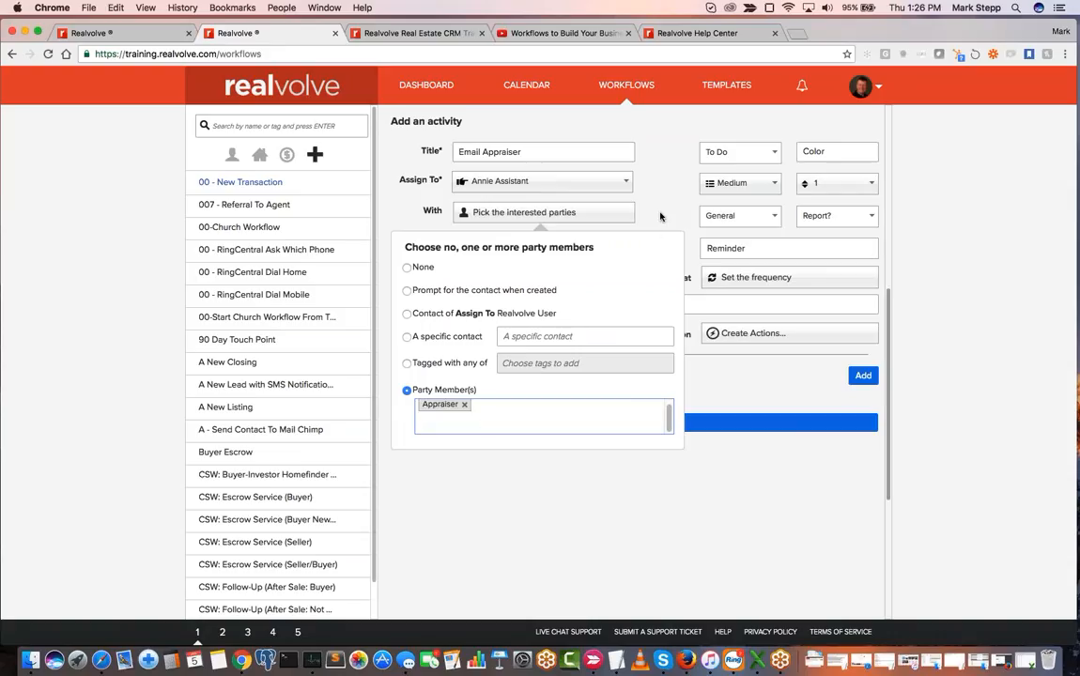
click(595, 197)
- Schedule the appraiser activity 5 days after the Contract Date and set its type to Email
click(506, 245)
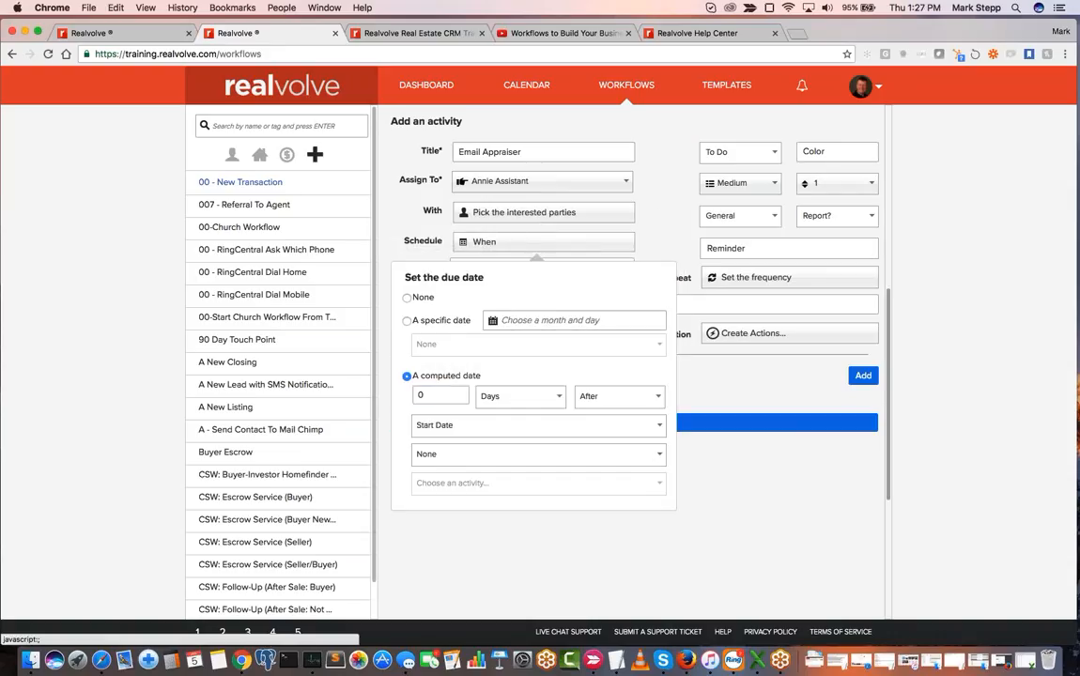
key(BackSpace)
text(5)
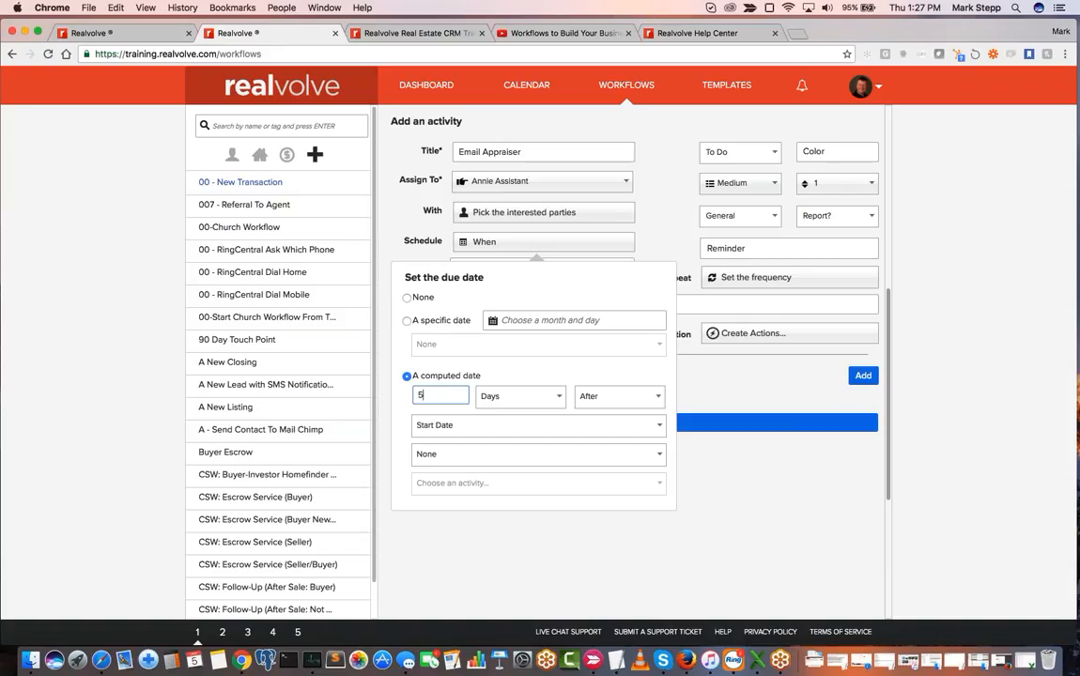
click(474, 429)
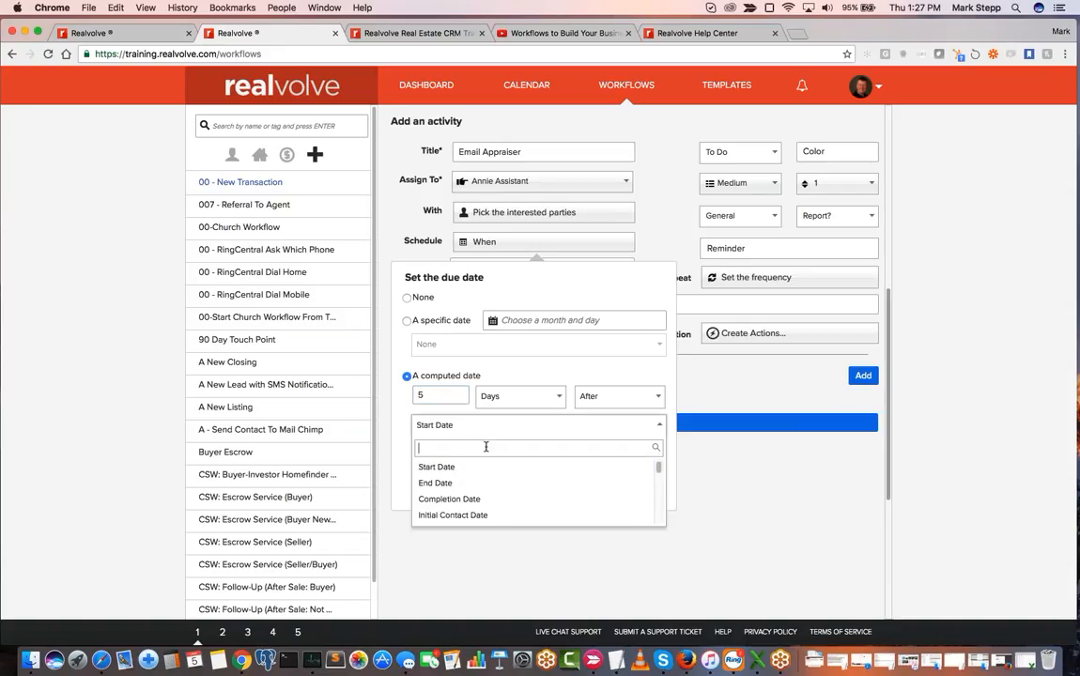
text(contr)
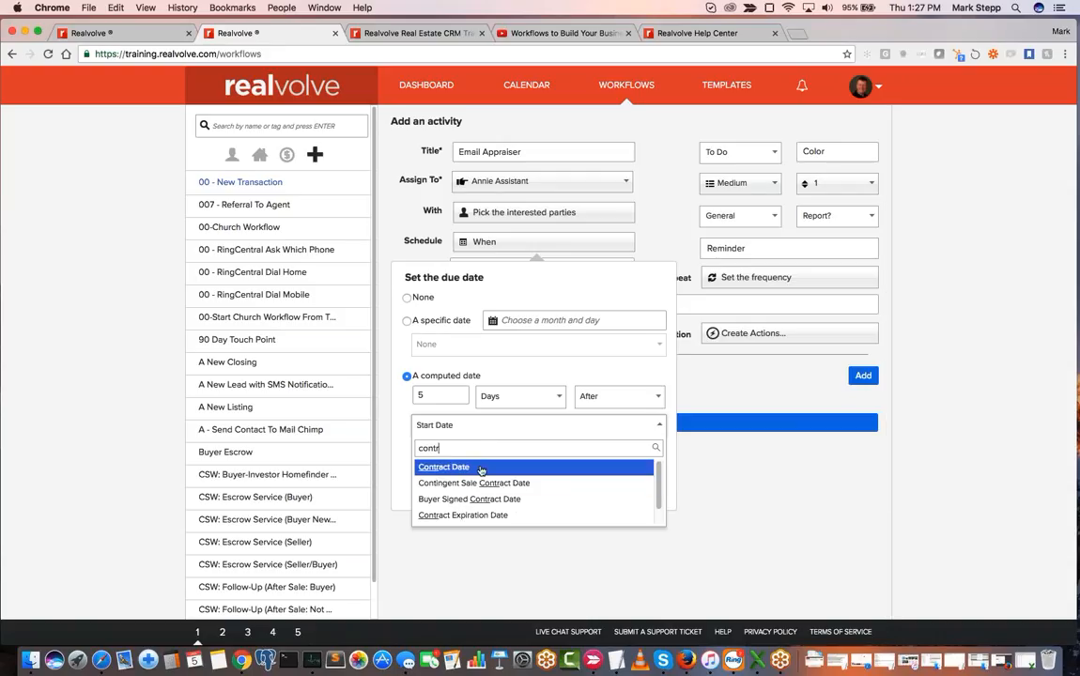
click(480, 468)
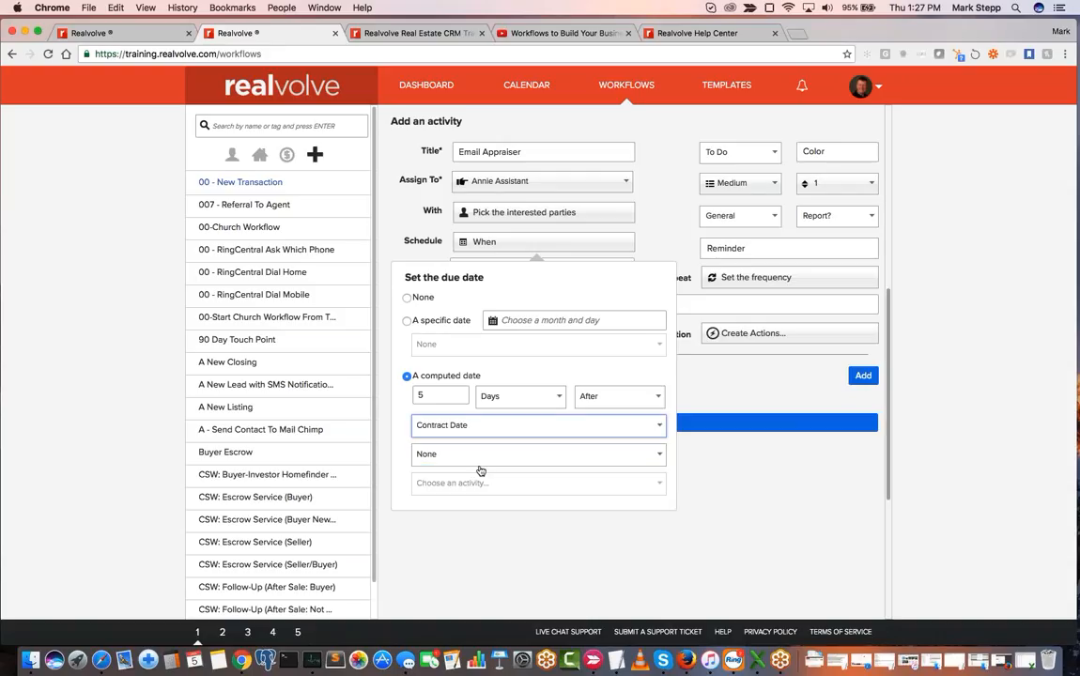
click(675, 198)
click(742, 152)
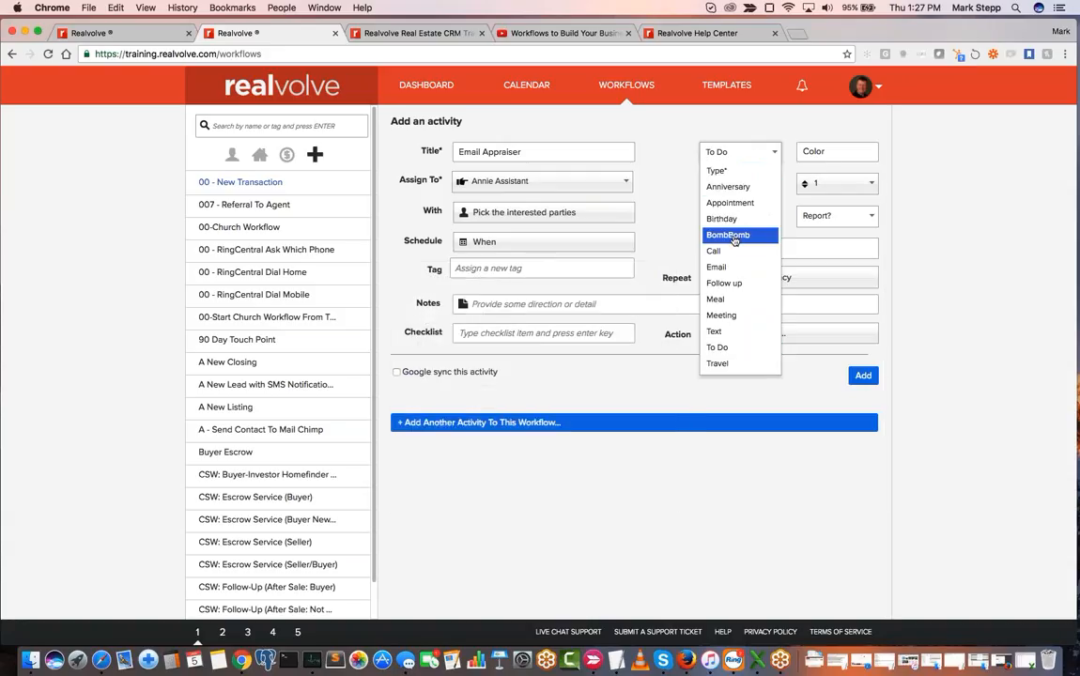
click(731, 267)
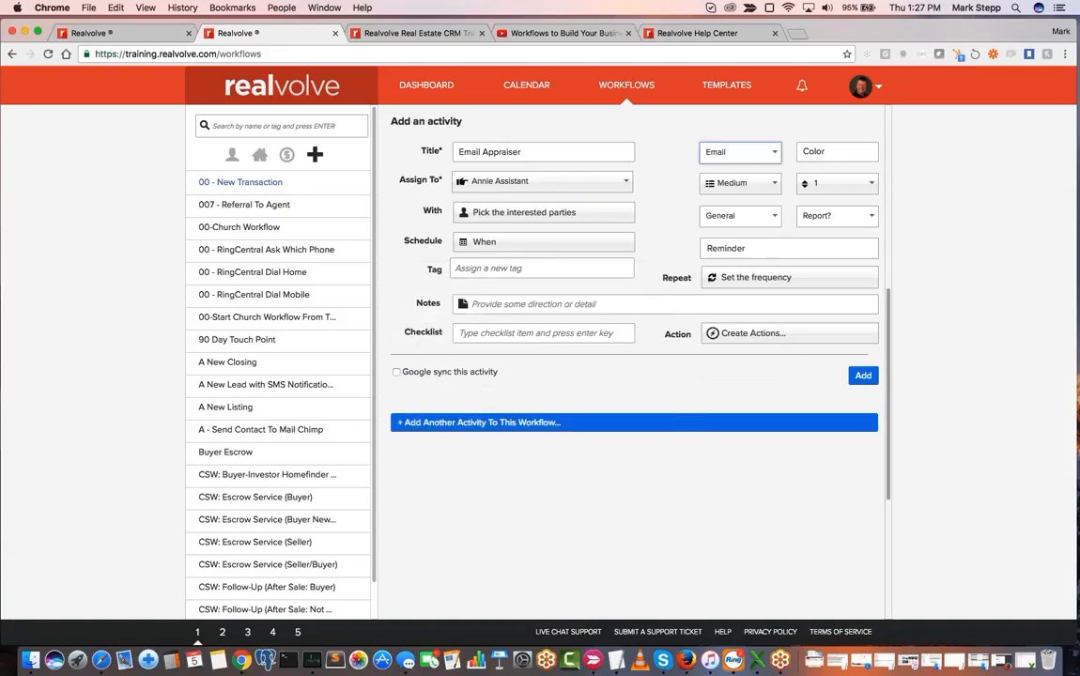
- Create an action titled "Send Email" for the Email Appraiser activity that automatically sends an email message
click(744, 336)
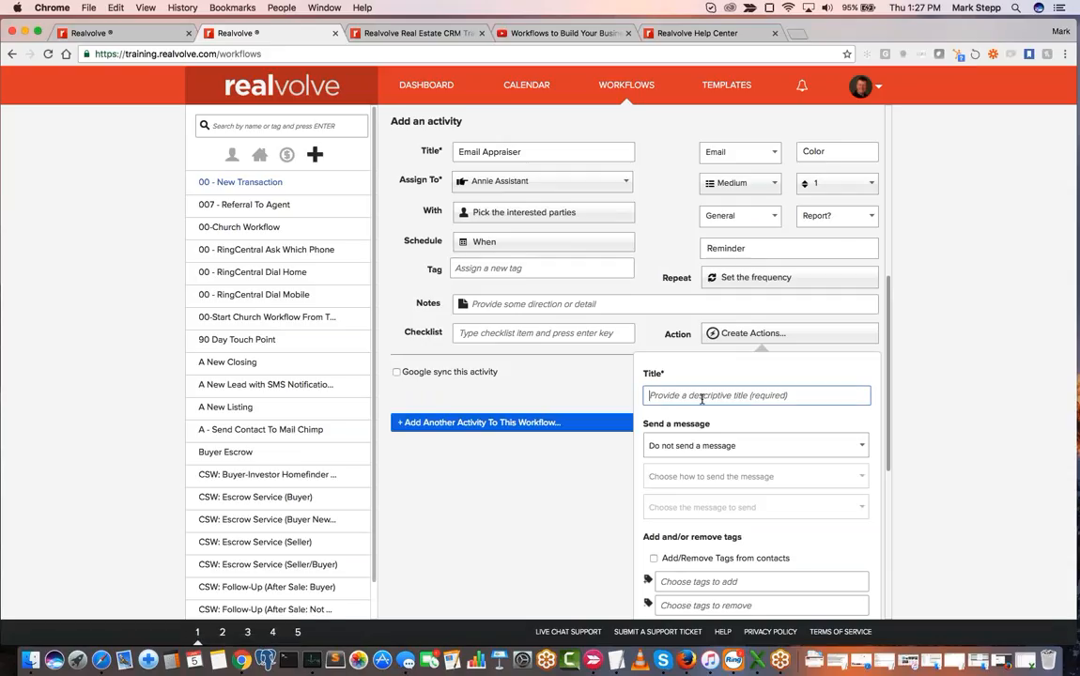
text(Send Email)
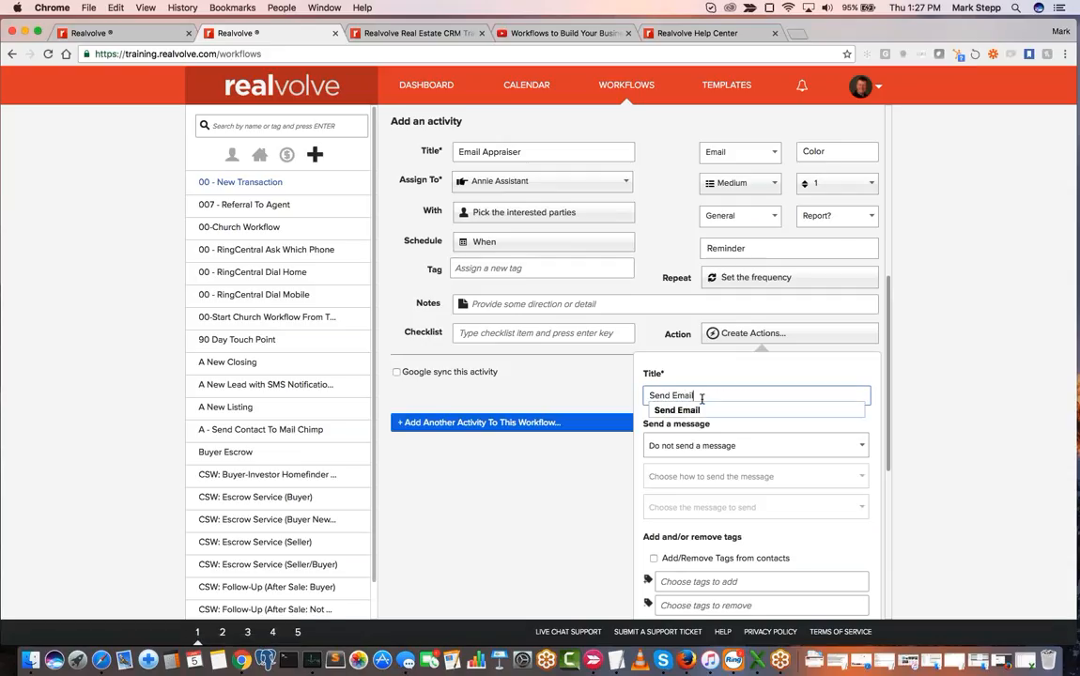
click(712, 445)
click(704, 511)
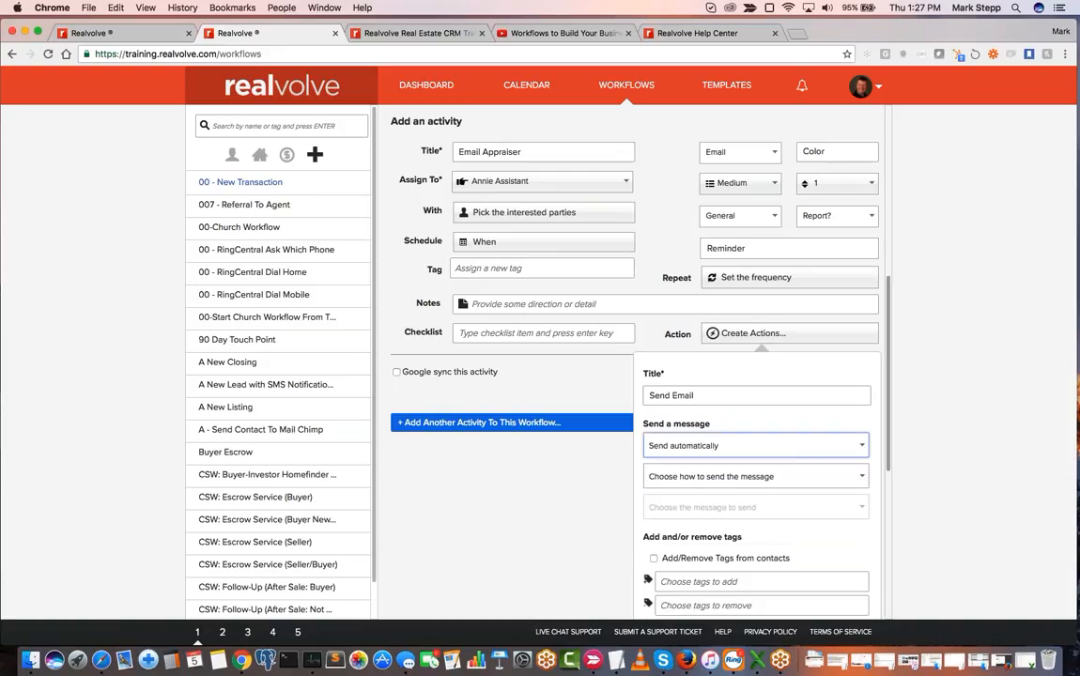
click(700, 476)
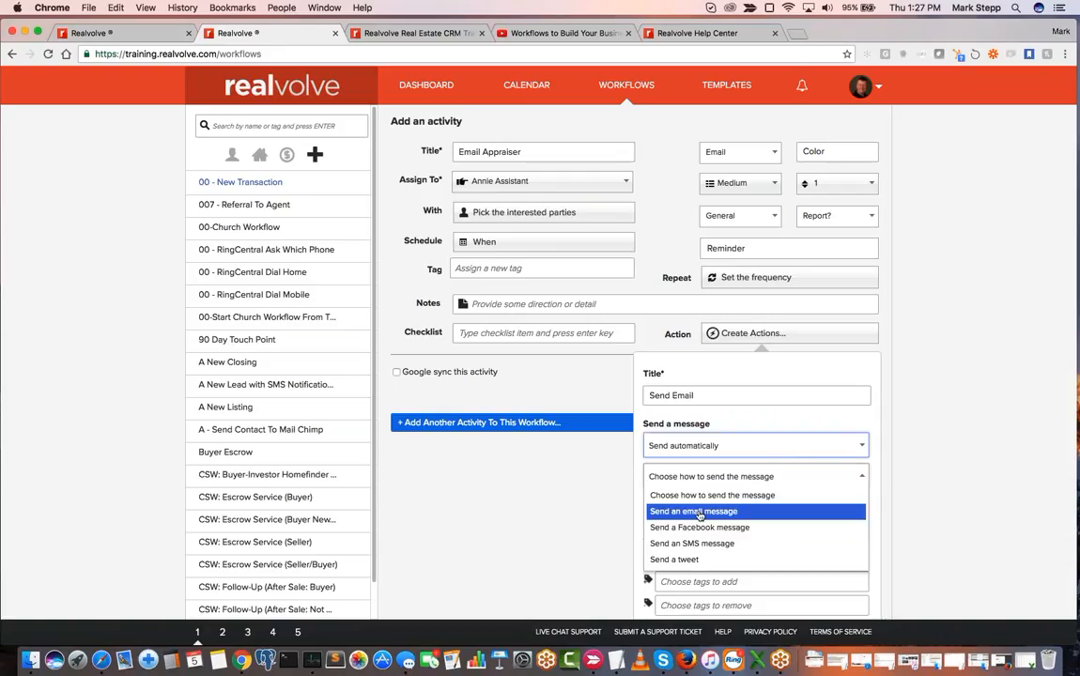
click(700, 512)
- Choose the "SE015- No Appraisal Contact" message for the action, save it, and add the Email Appraiser activity to the workflow
click(733, 507)
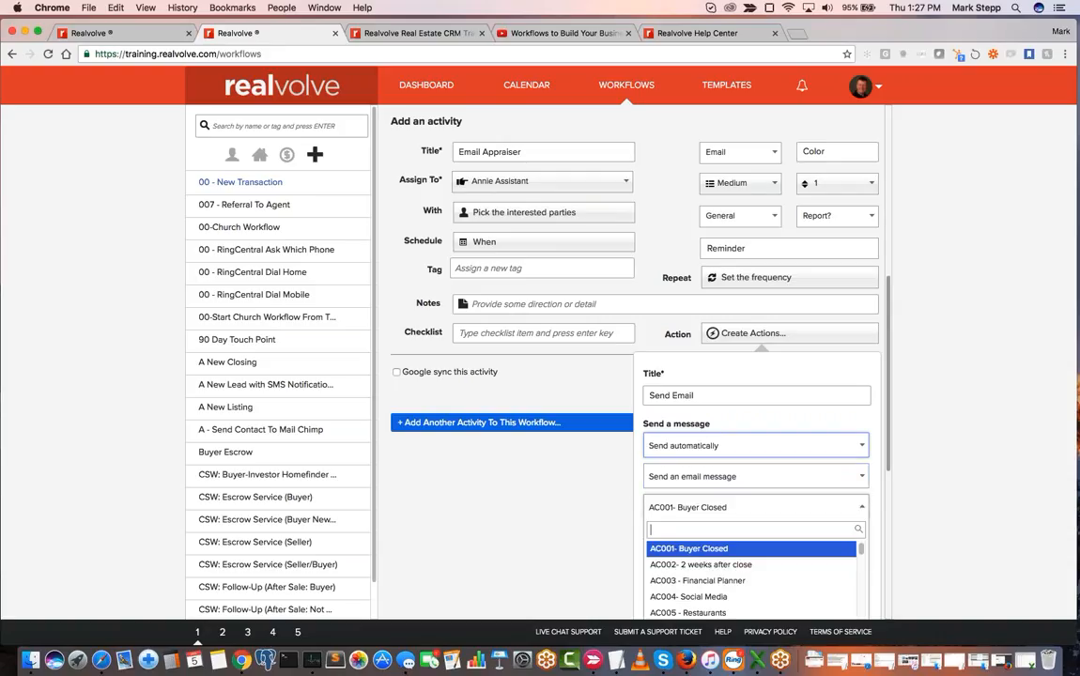
text(app)
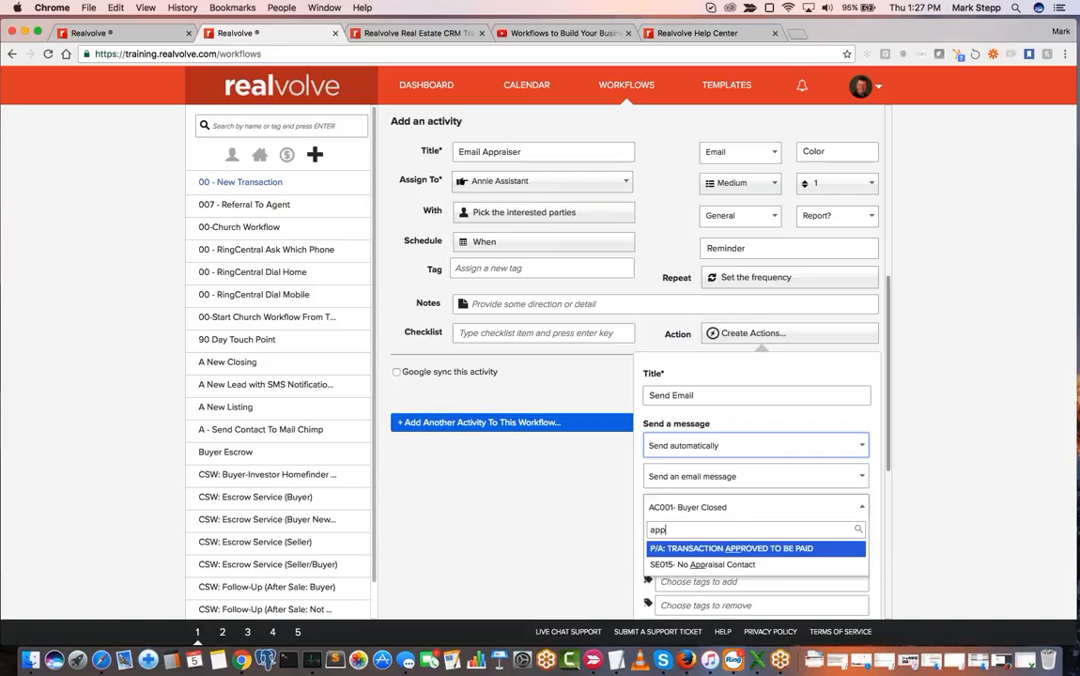
click(721, 566)
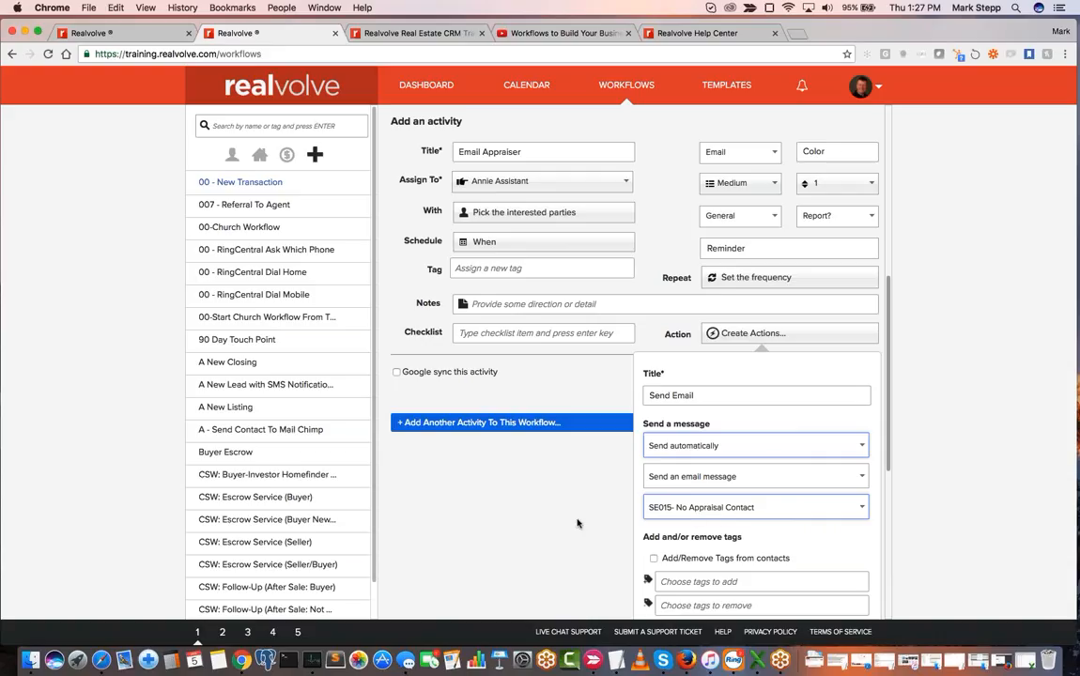
scroll(778, 465, down, 3)
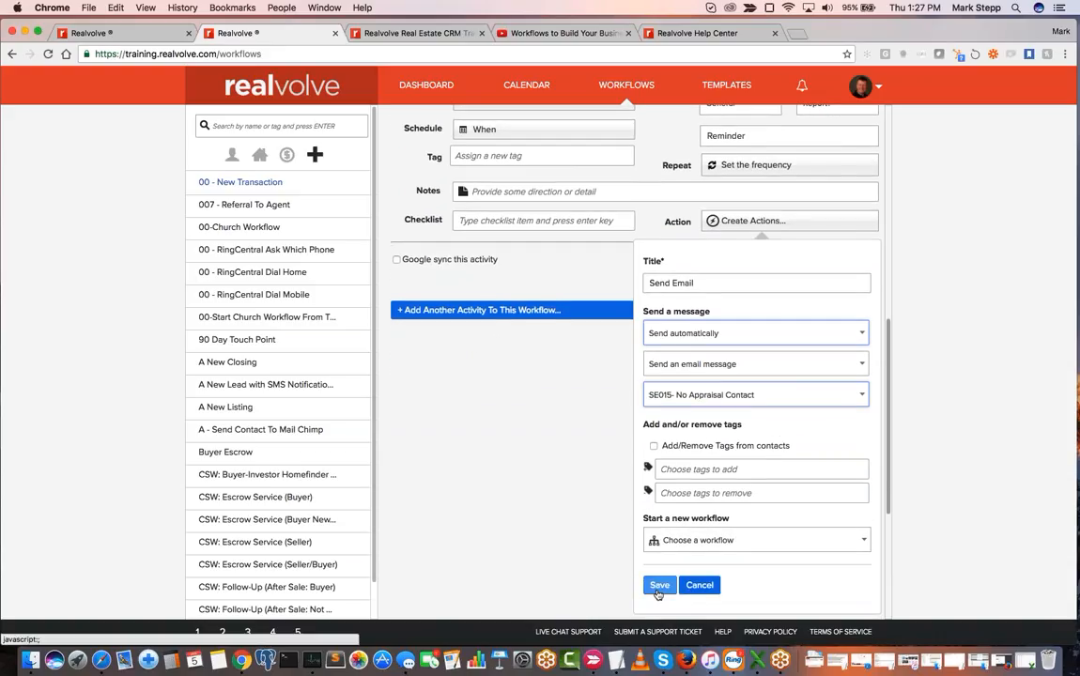
click(658, 585)
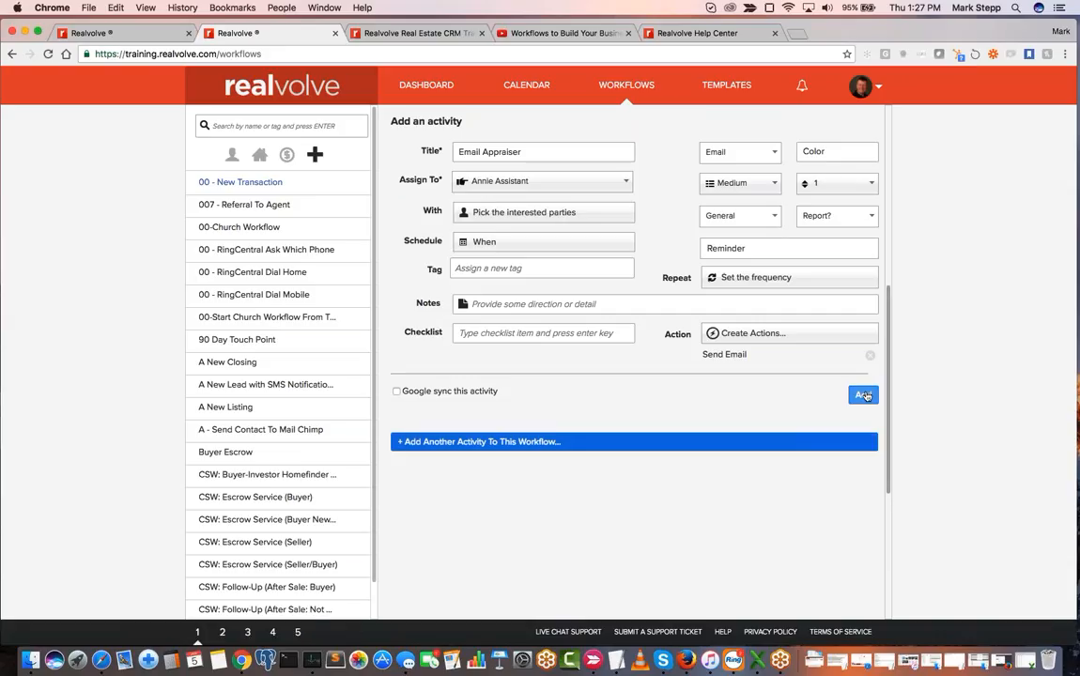
click(864, 395)
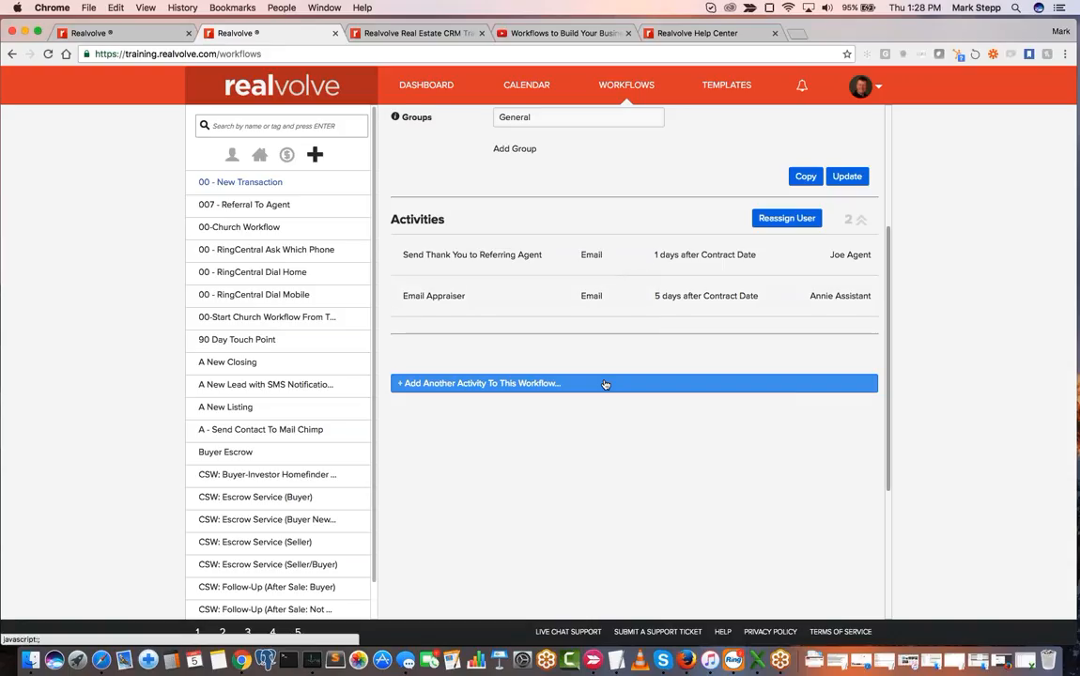
- Start another workflow activity titled "Check with Appraiser on value" and assign it to the assistant's user account
click(574, 384)
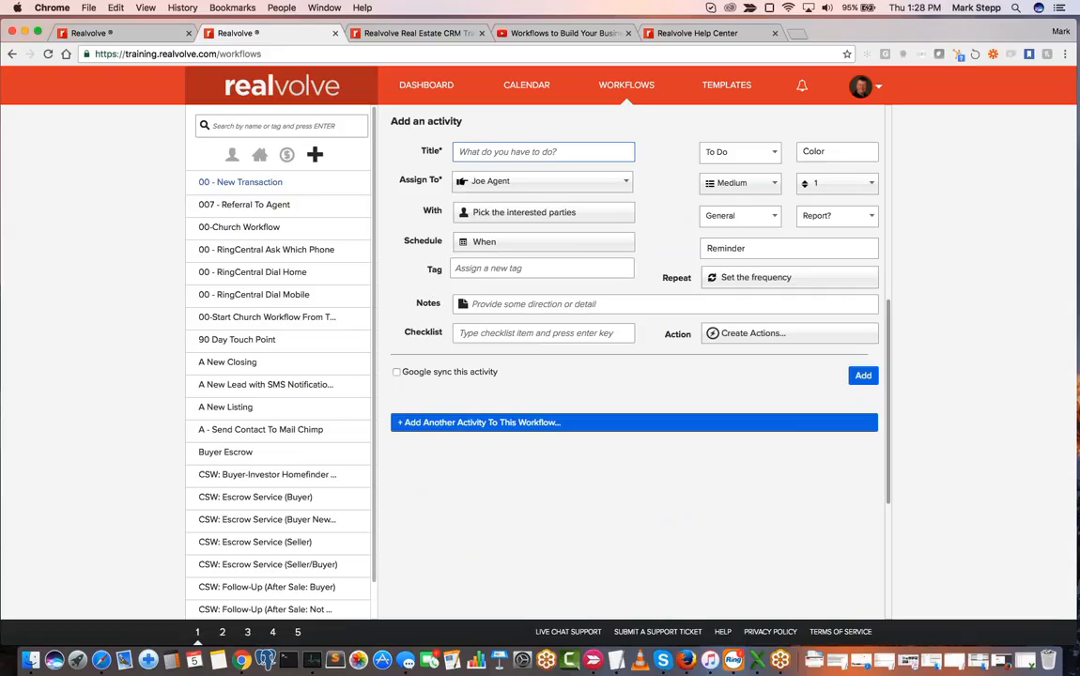
text(Check with Appraiser on value)
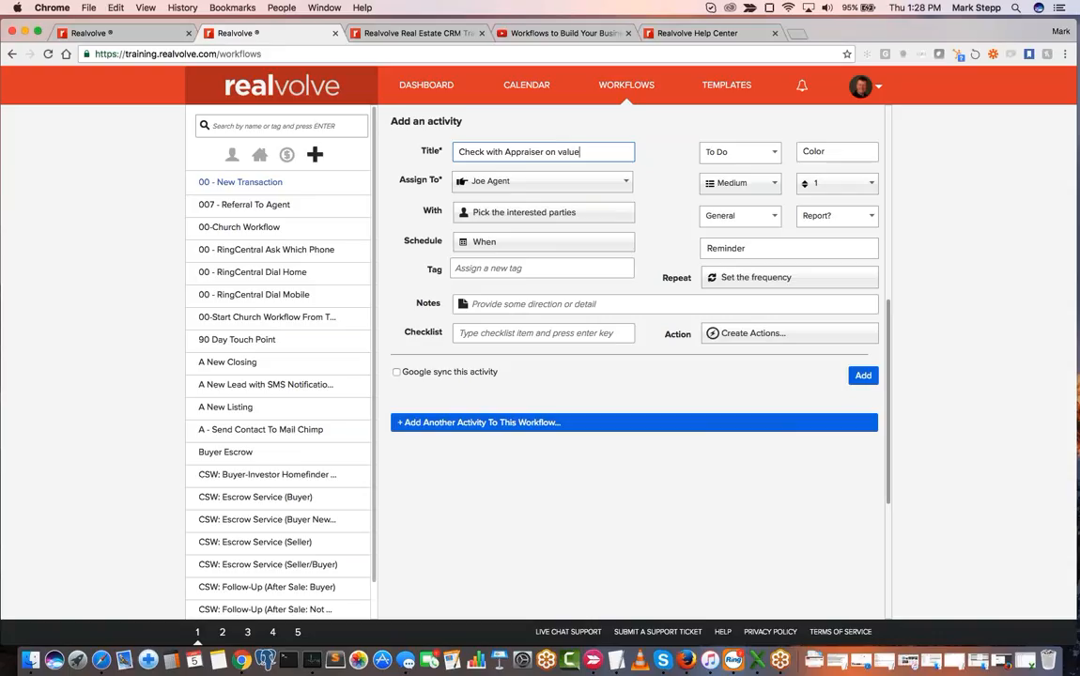
click(488, 182)
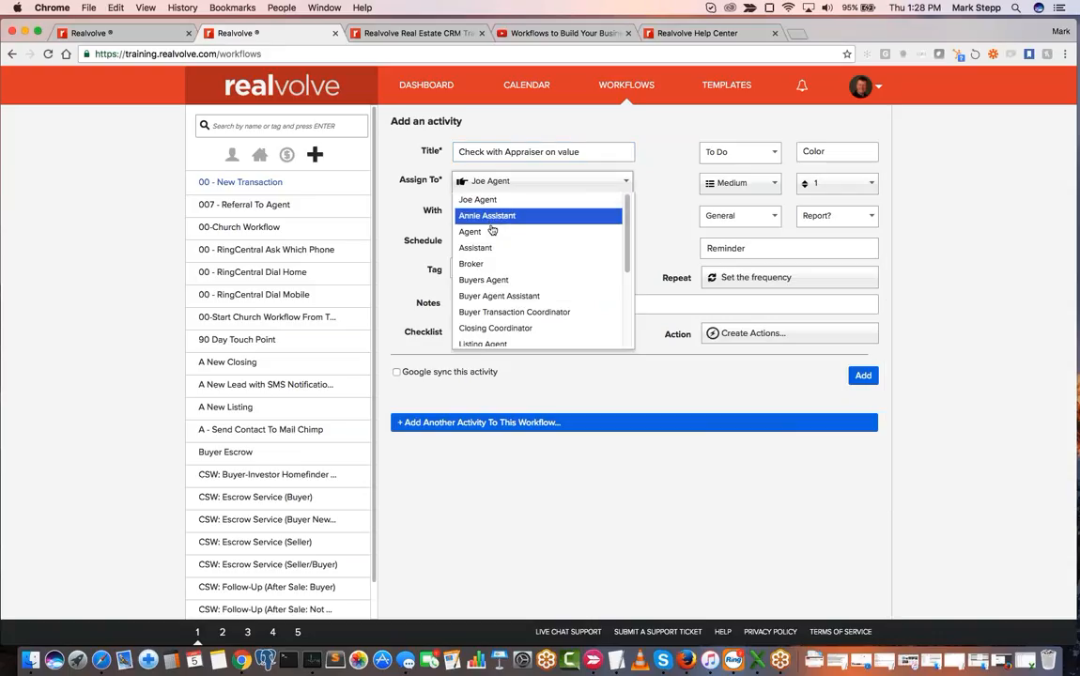
click(512, 215)
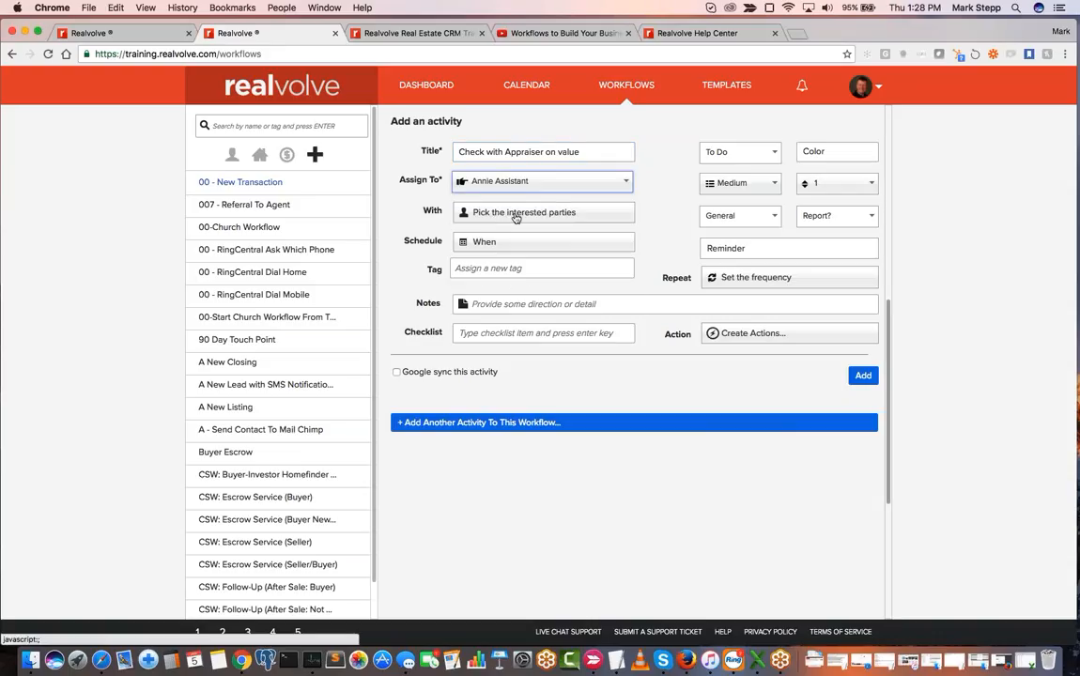
- Set the value-check activity's interested parties to Party Member(s) with the Appraiser role
click(515, 214)
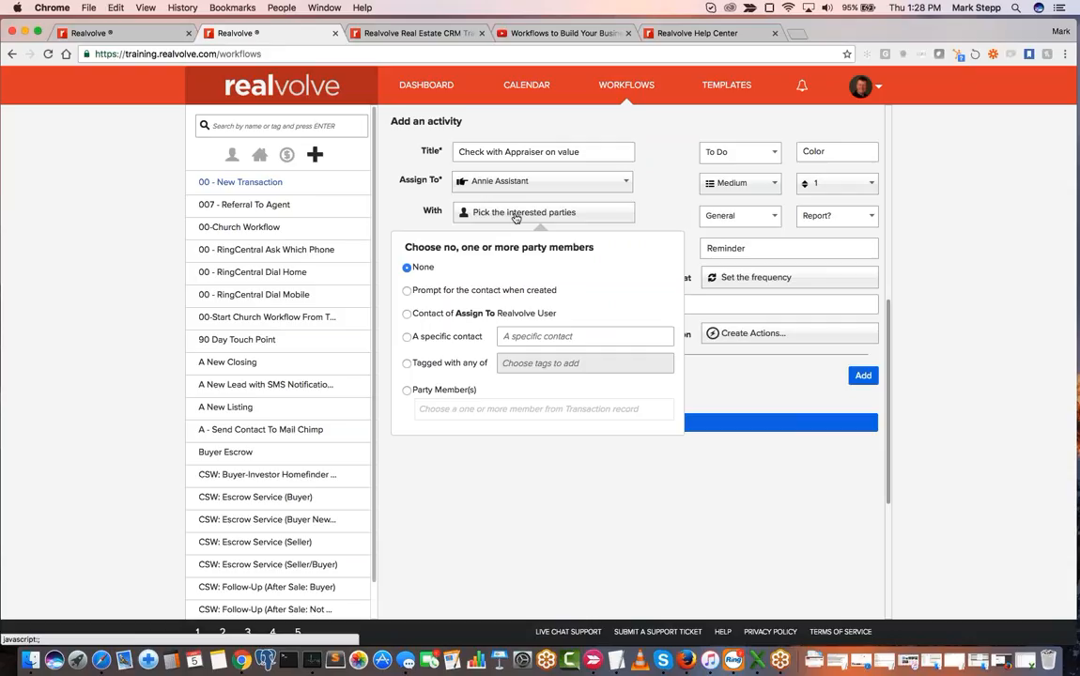
click(408, 391)
click(437, 409)
text(japp)
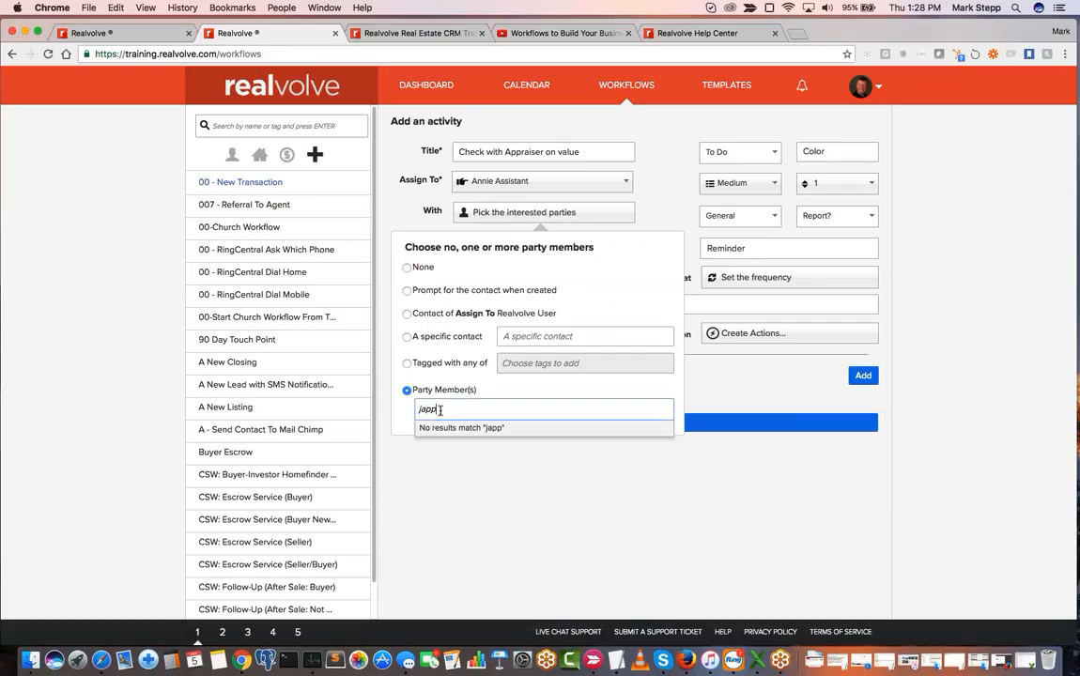
key(BackSpace)
key(BackSpace)
key(BackSpace)
text(app)
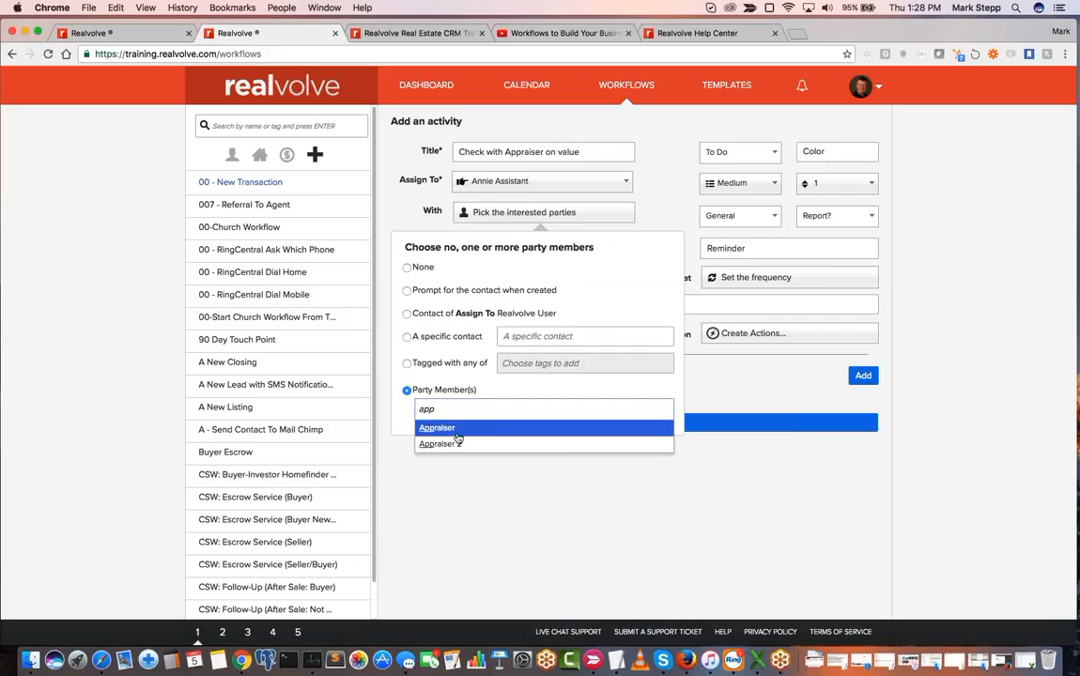
click(456, 428)
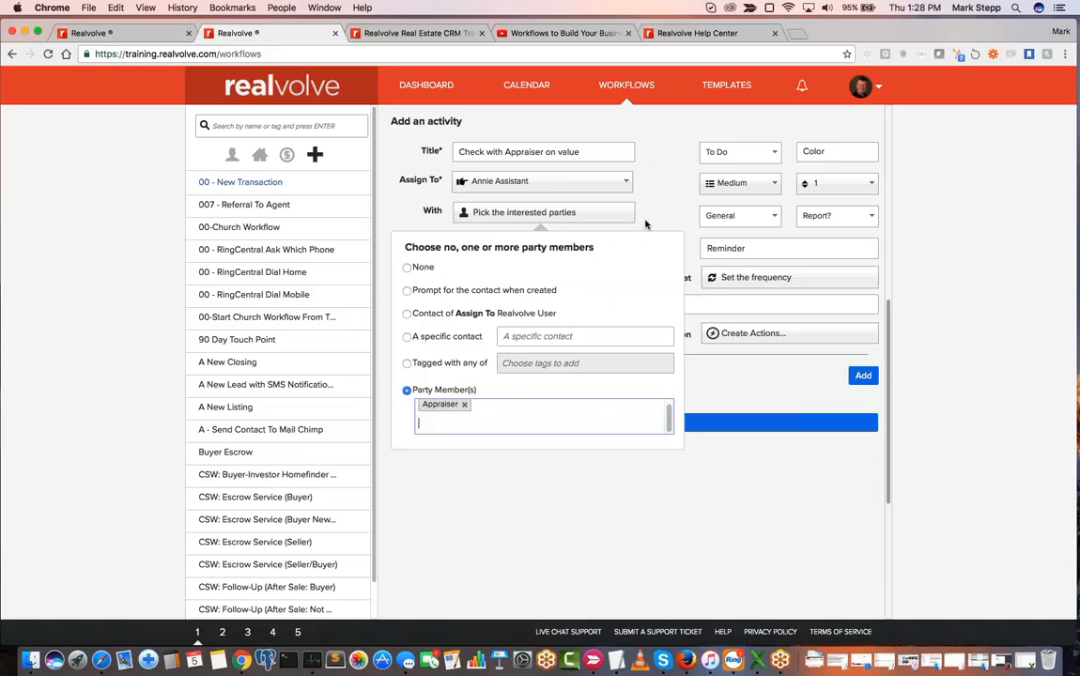
click(582, 203)
- Set the value-check activity's due date to a computed date 3 days after the Completion Date
click(536, 243)
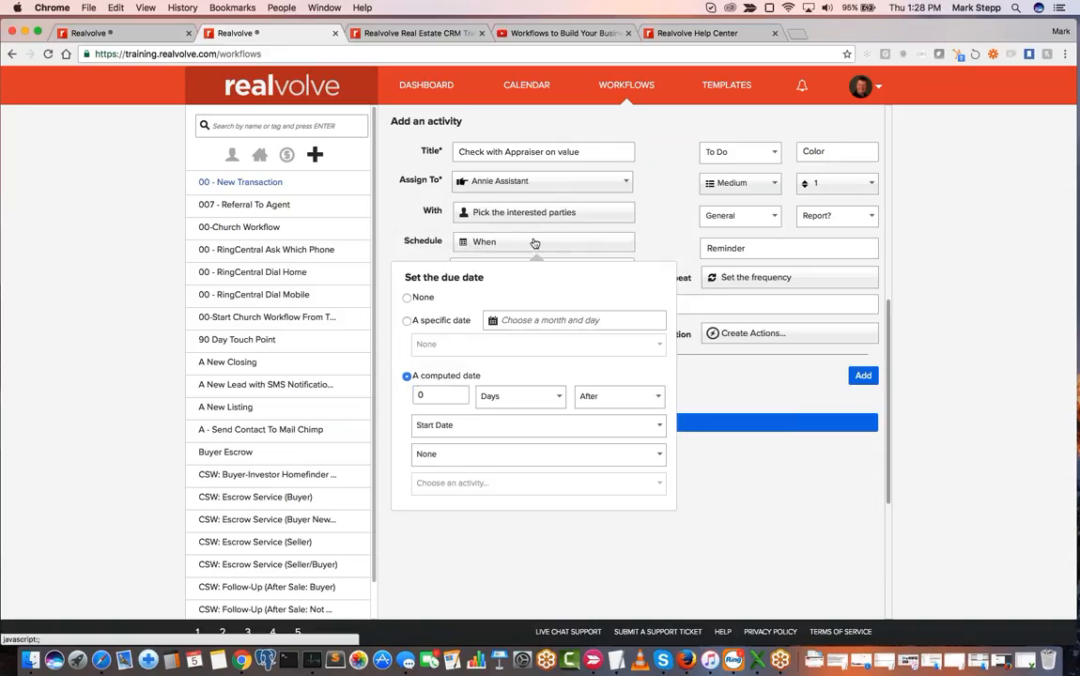
double_click(440, 395)
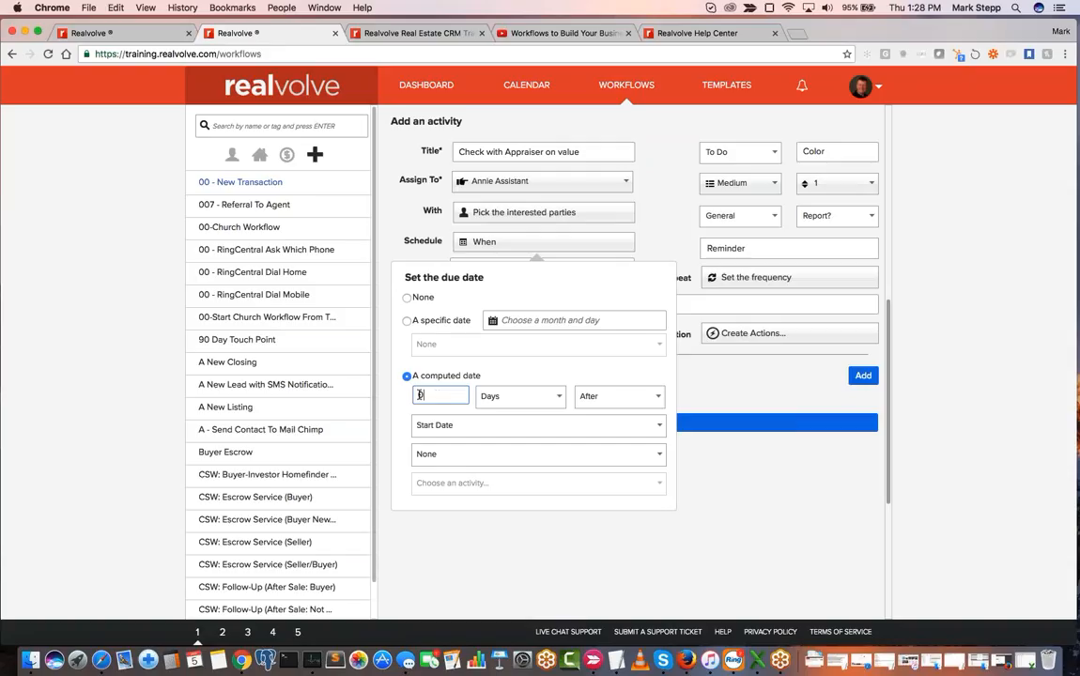
text(3)
click(423, 396)
click(476, 432)
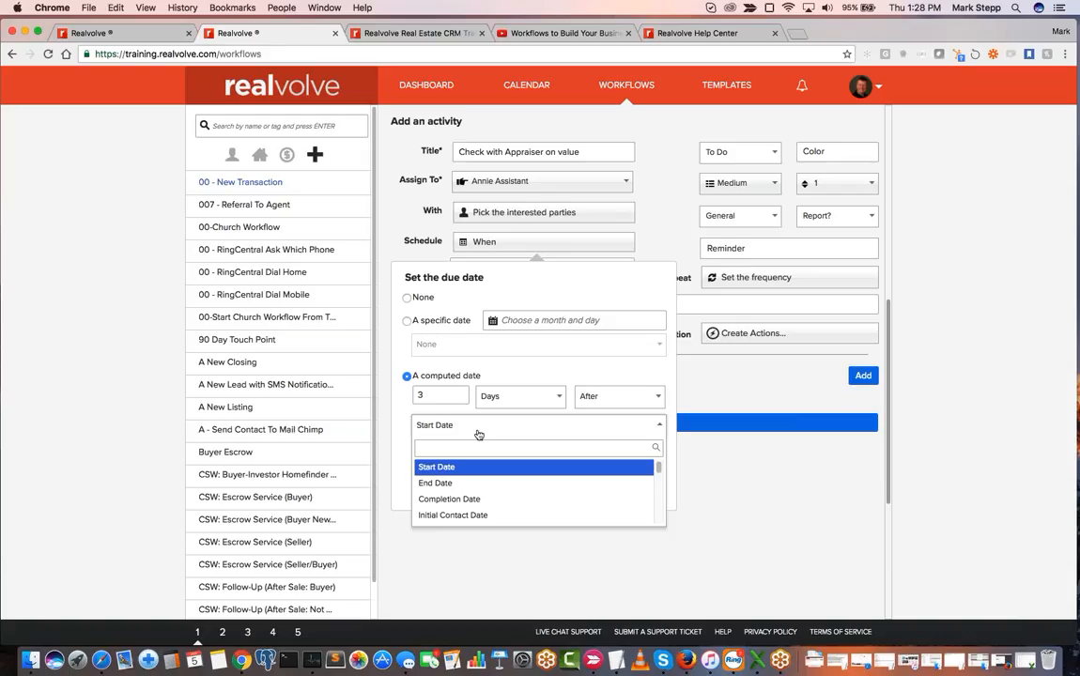
scroll(656, 265, up, 5)
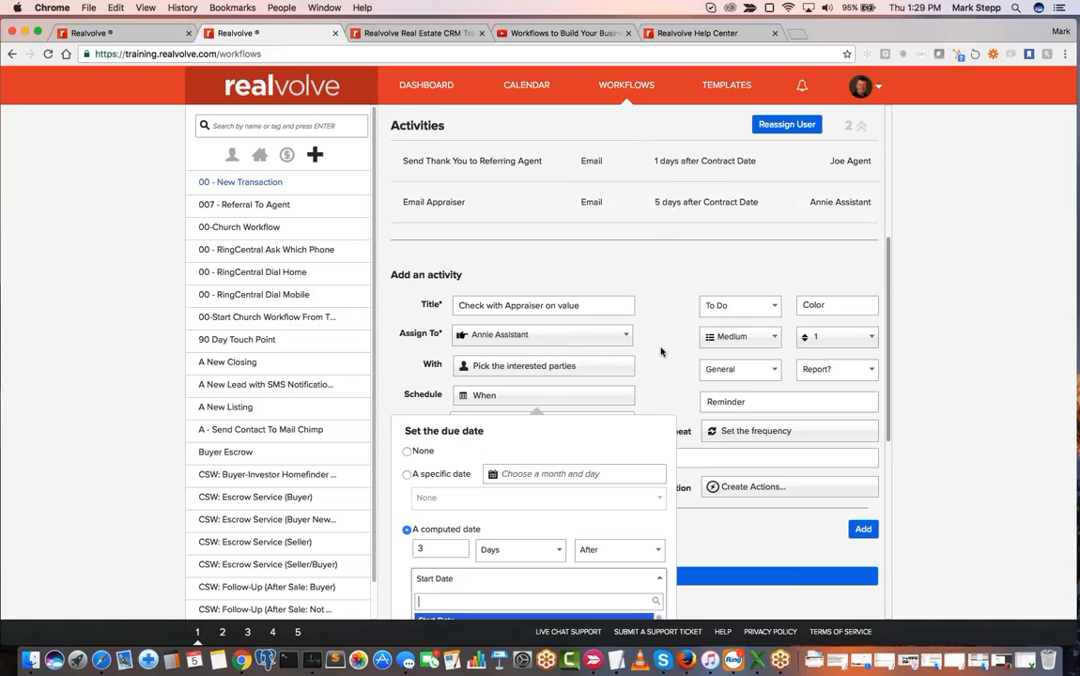
scroll(660, 350, down, 2)
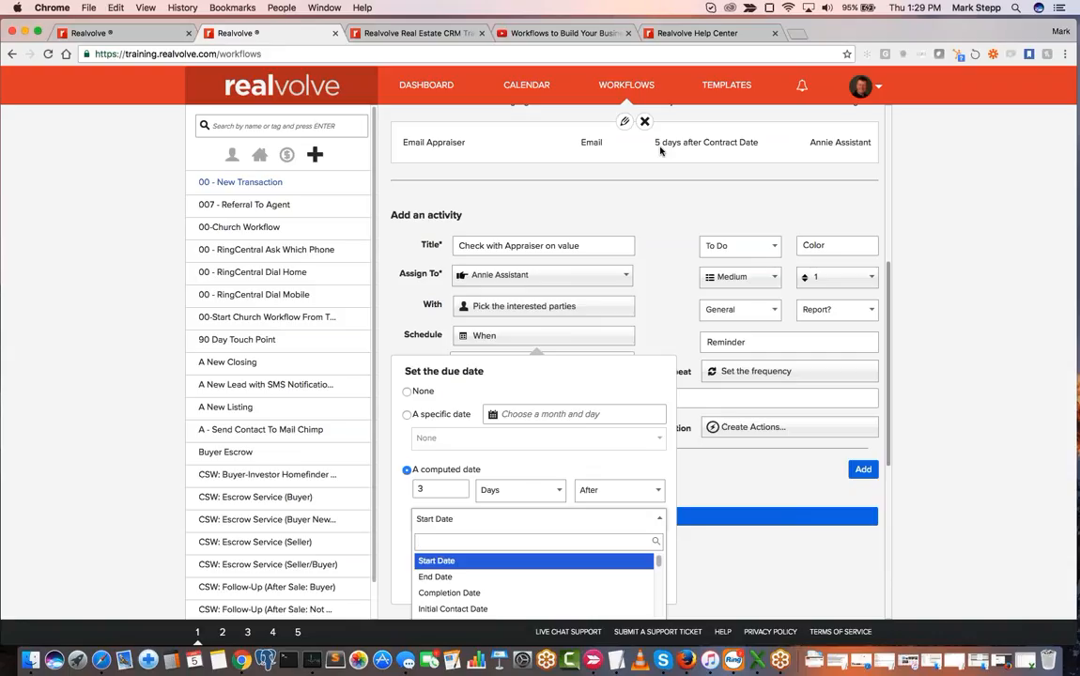
scroll(660, 151, down, 1)
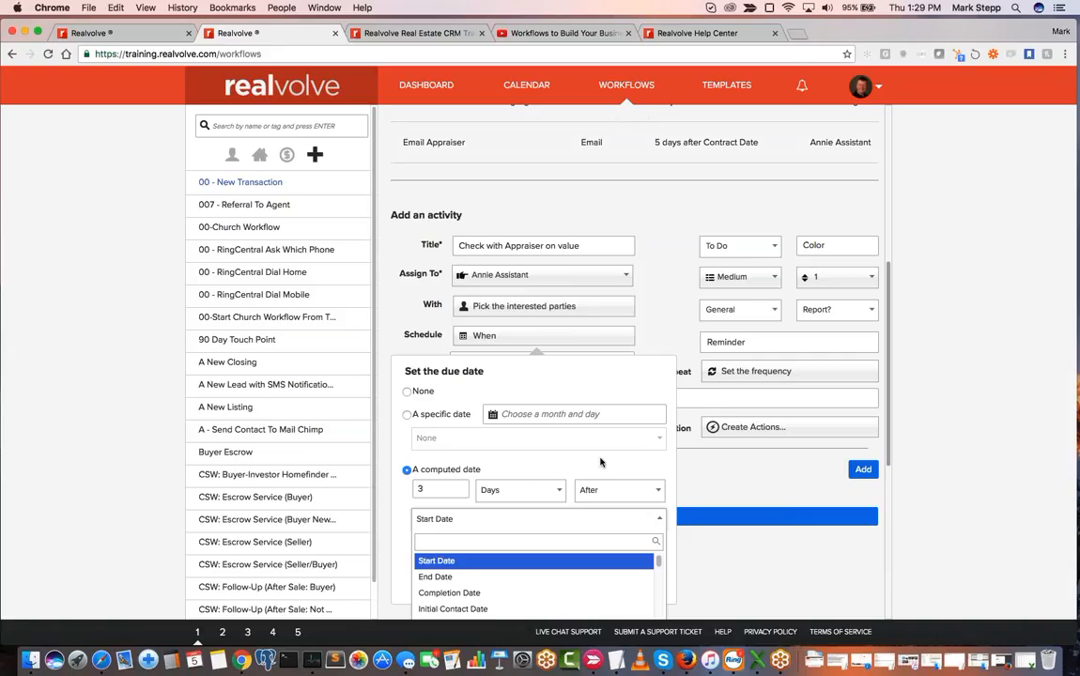
scroll(598, 511, down, 3)
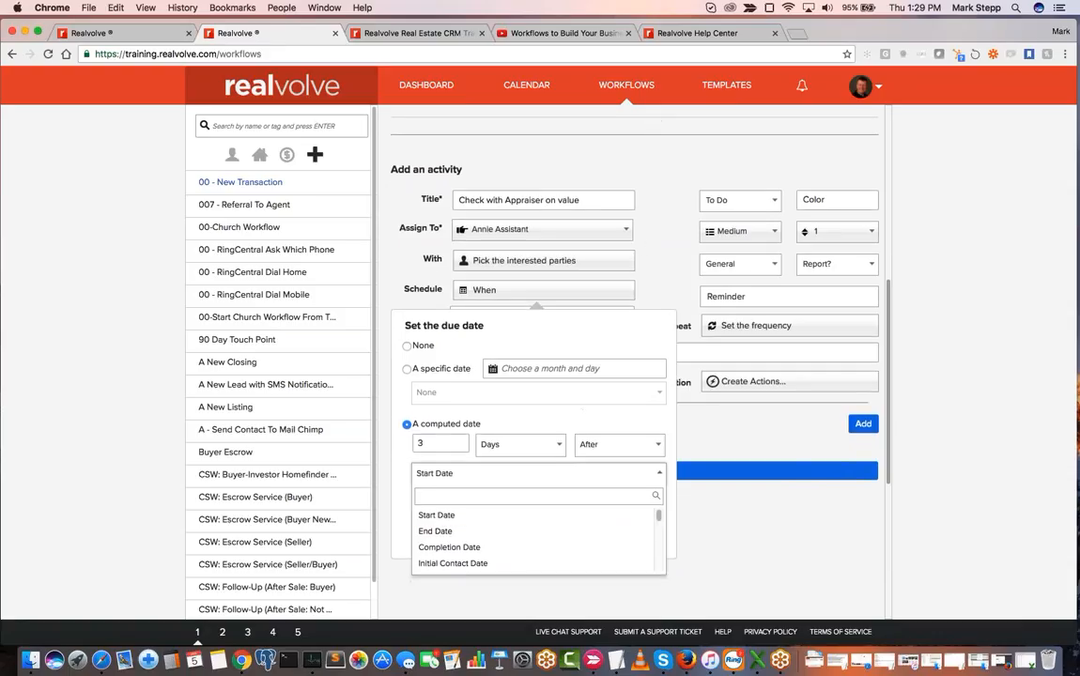
click(433, 443)
key(Tab)
click(449, 548)
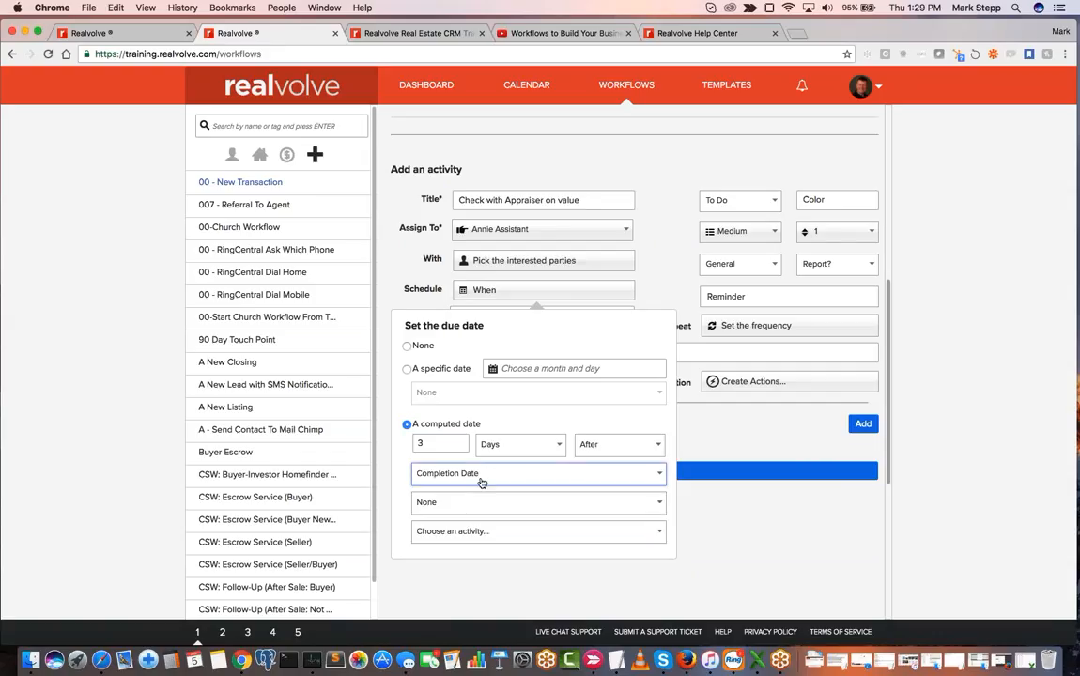
- Choose the Email Appraiser activity as the one whose completion date determines the due date
scroll(480, 482, up, 3)
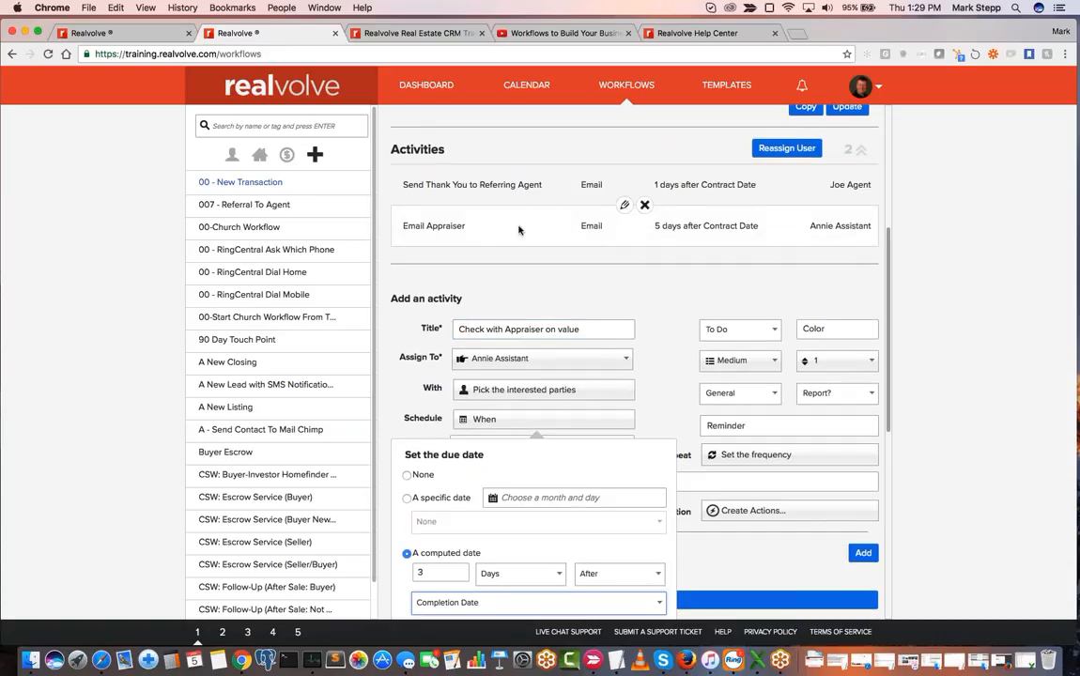
scroll(518, 229, down, 5)
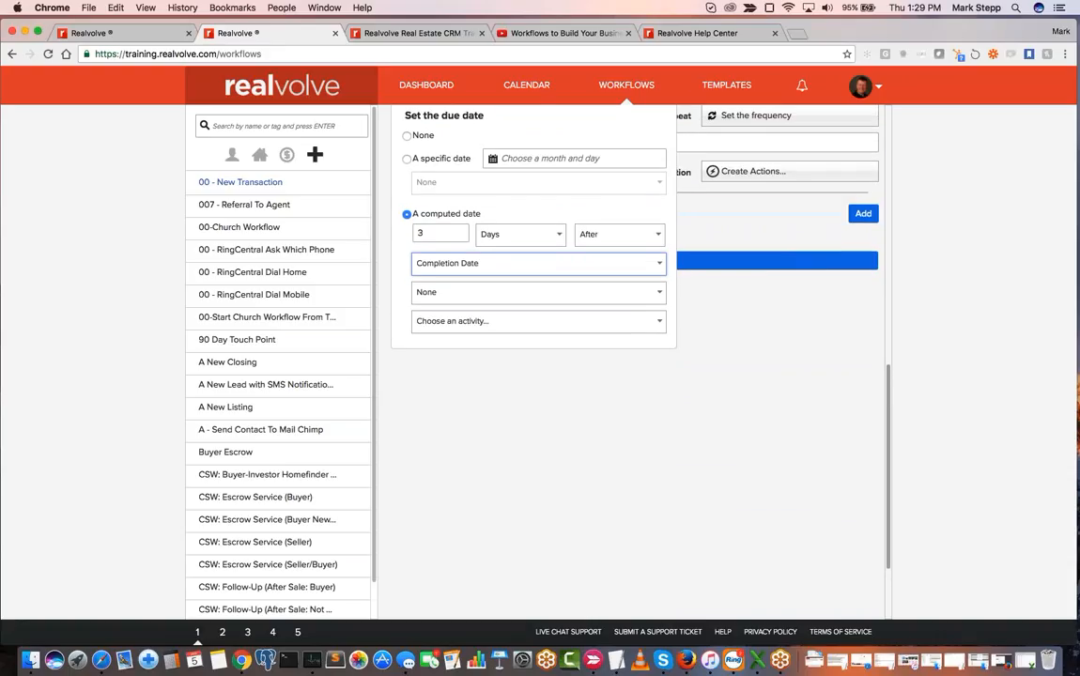
click(488, 333)
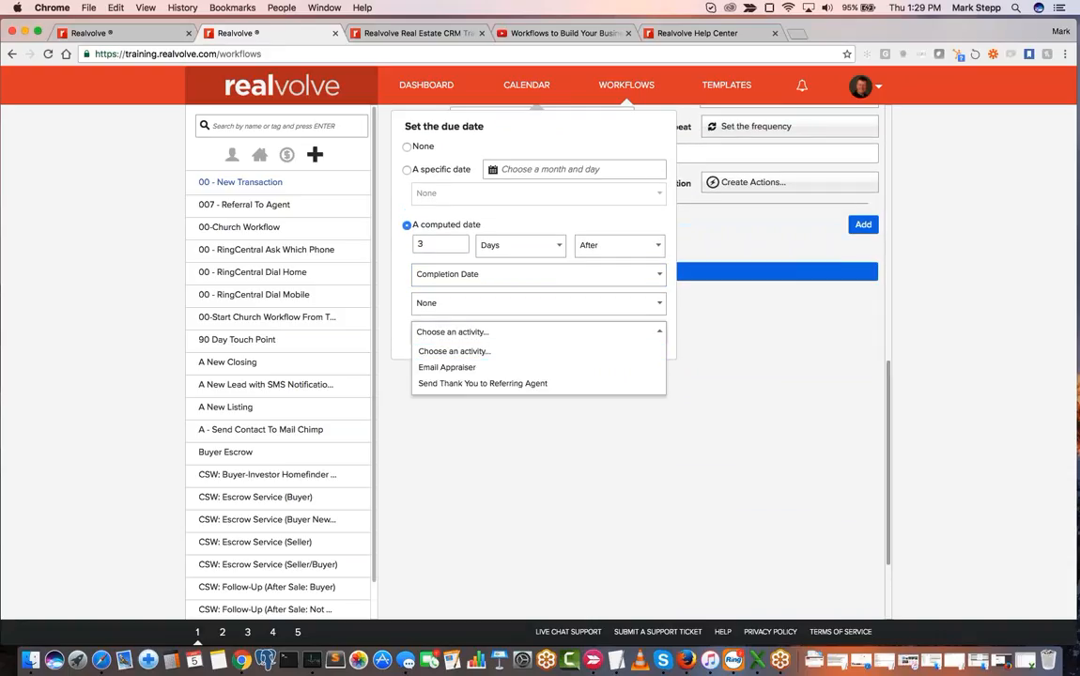
click(528, 335)
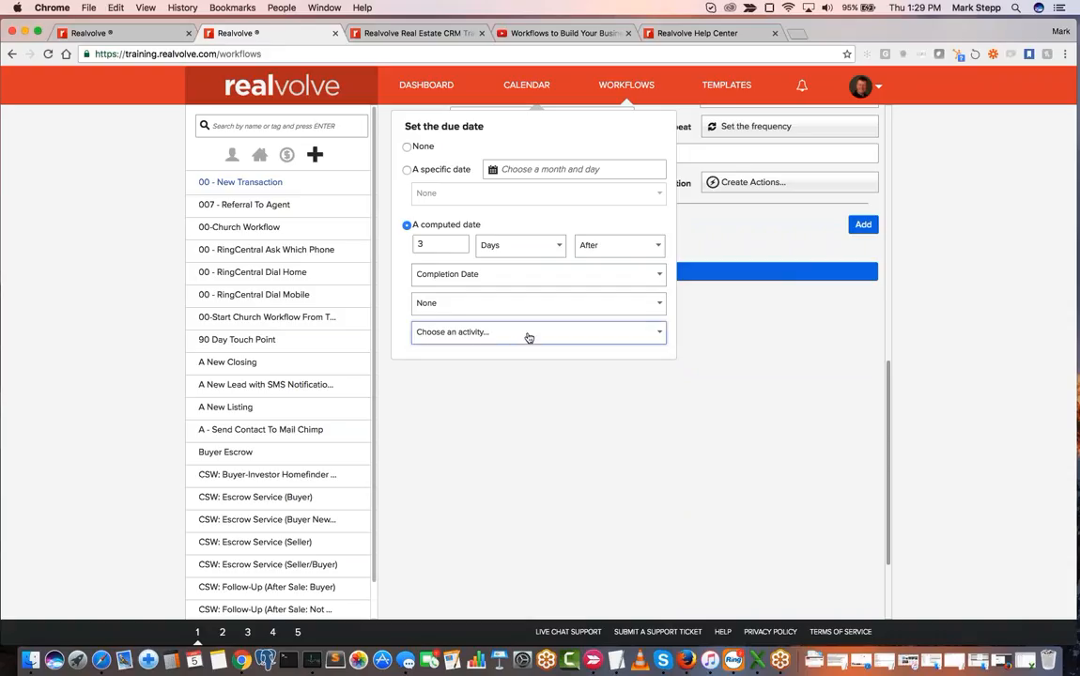
click(475, 336)
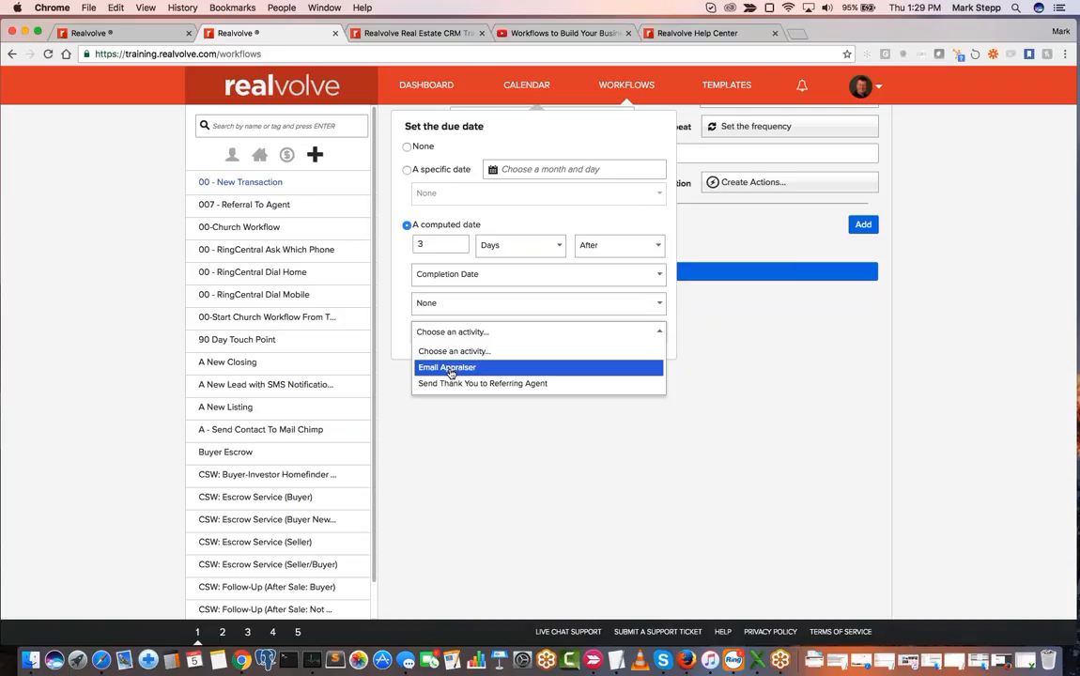
click(451, 368)
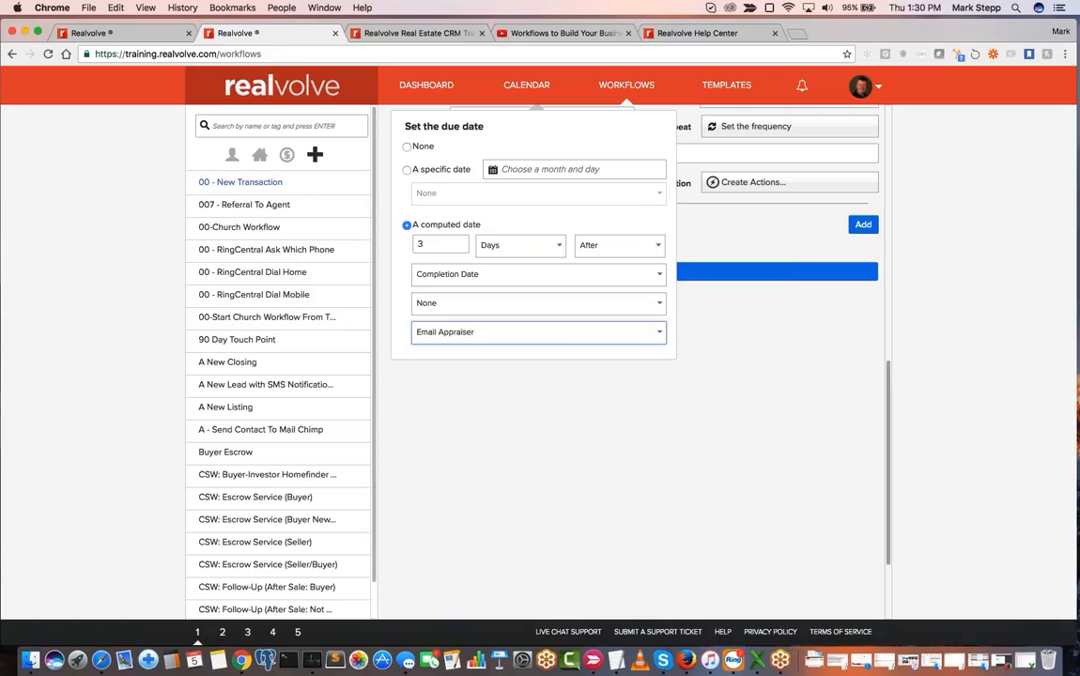
scroll(525, 310, up, 3)
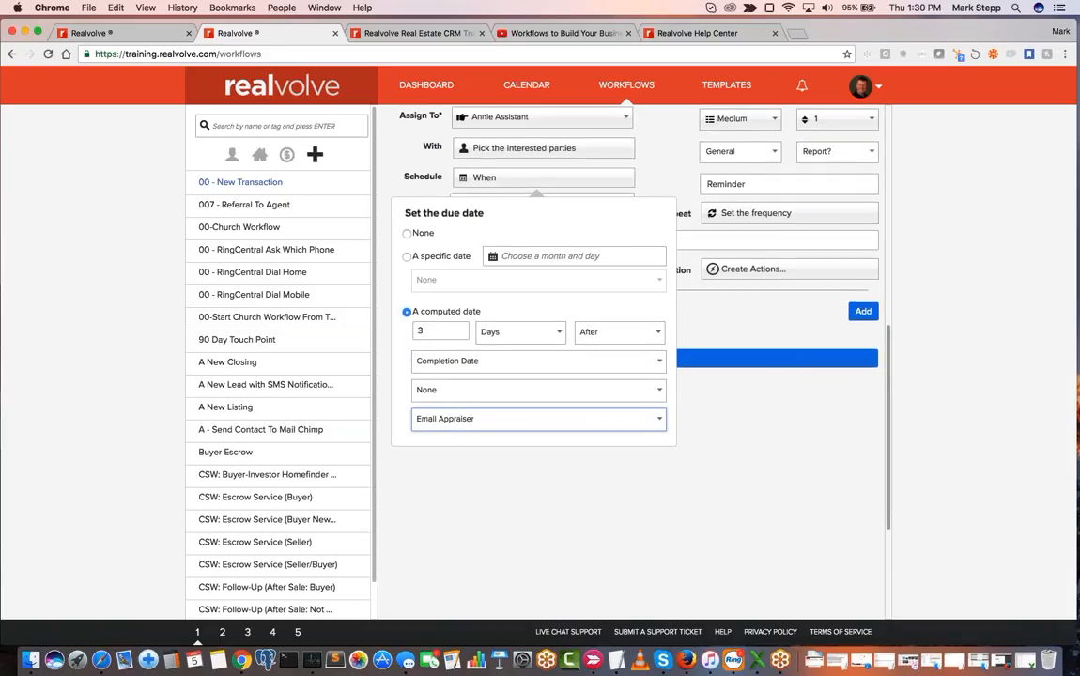
click(437, 333)
scroll(677, 156, up, 2)
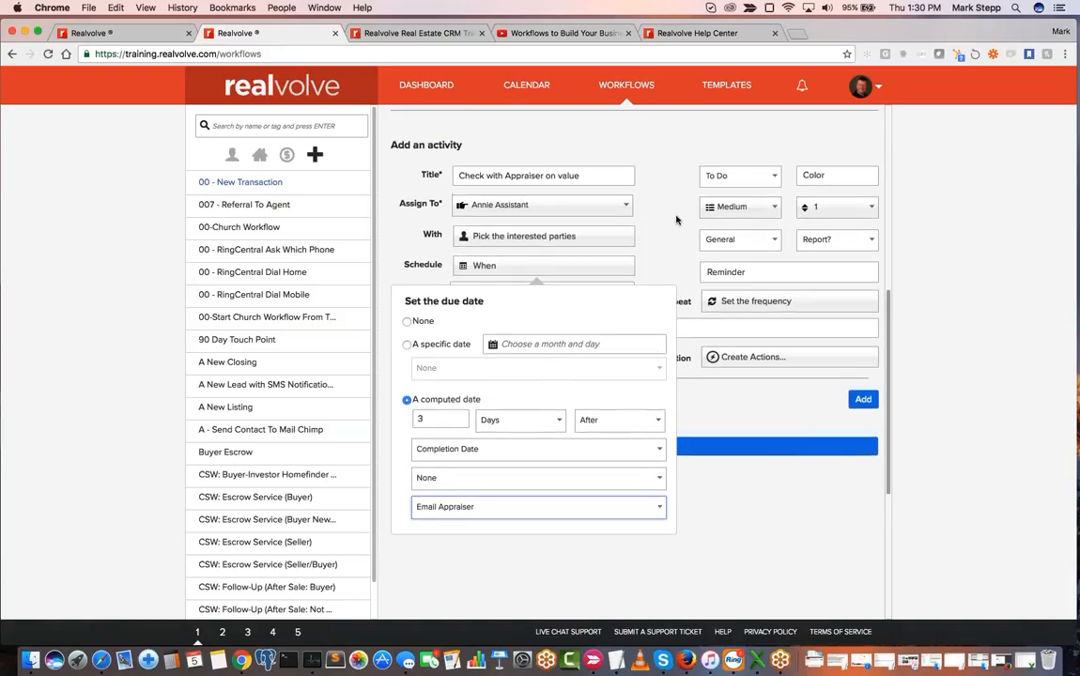
- Set the value-check activity's type to Email
scroll(676, 219, up, 2)
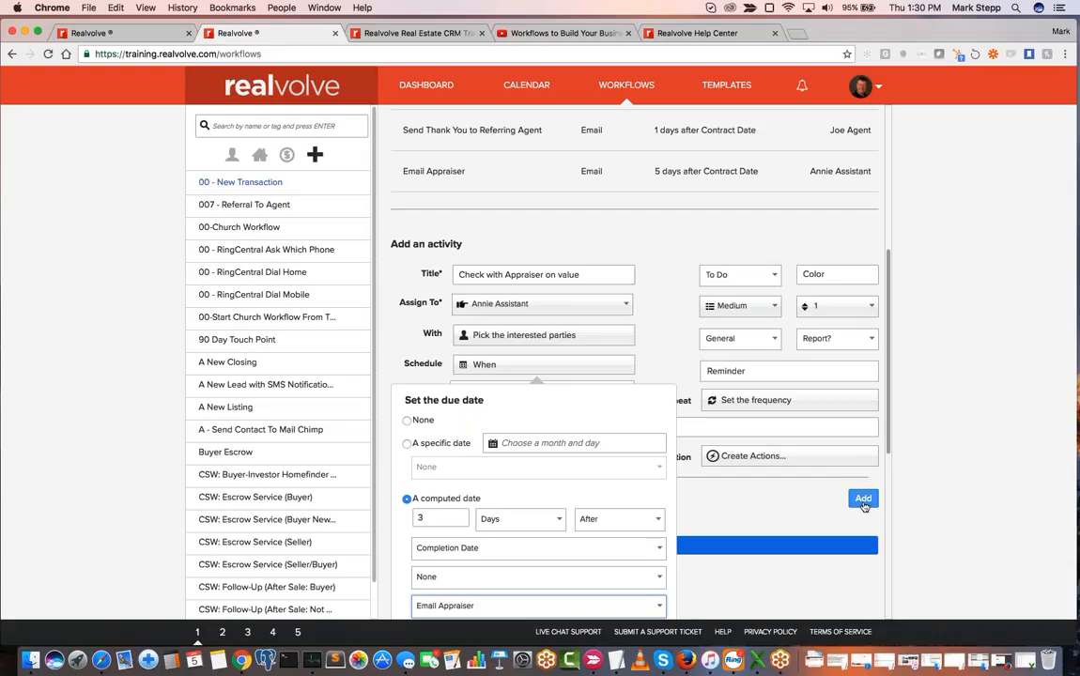
click(729, 276)
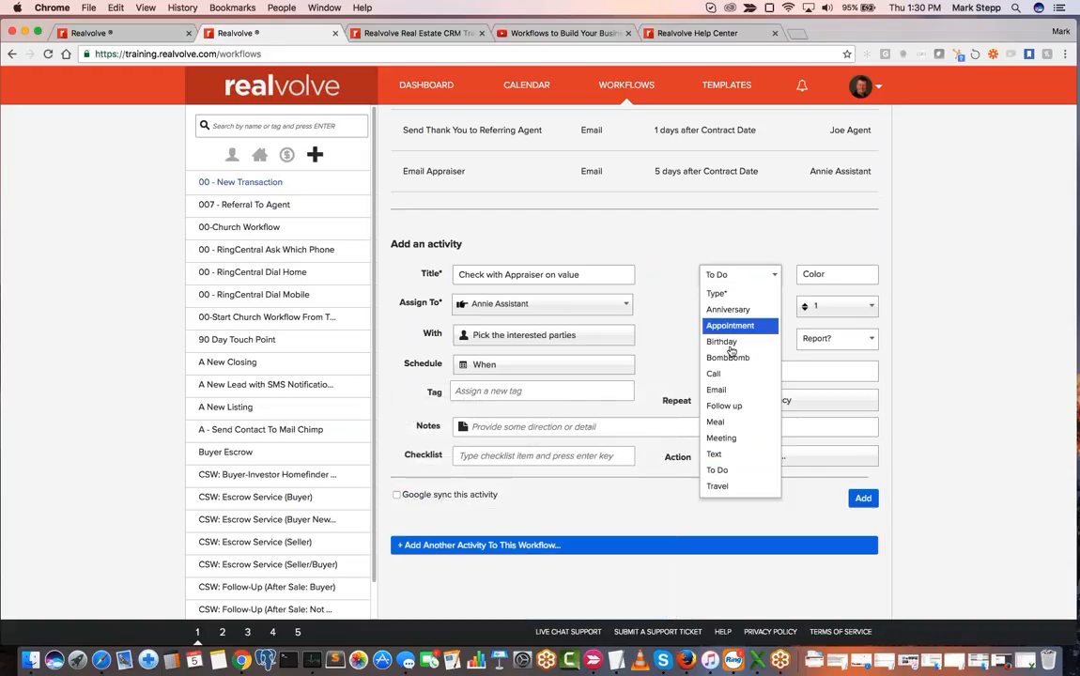
click(735, 389)
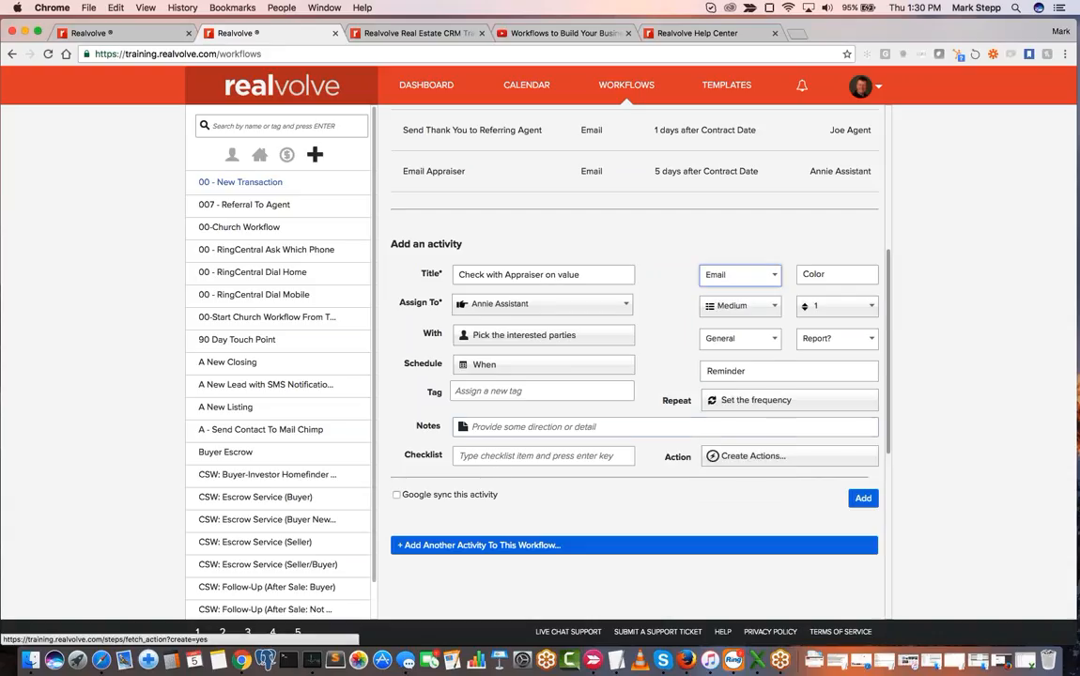
- Start a new action for the value-check activity and title it "Send Email"
click(749, 457)
scroll(675, 397, down, 2)
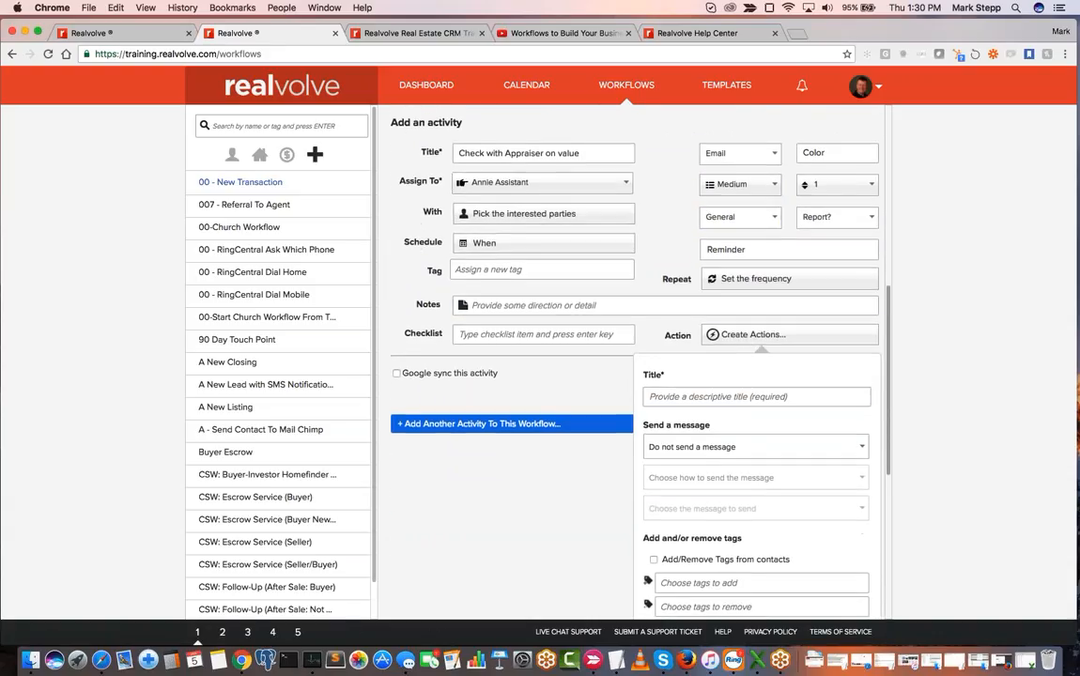
click(675, 396)
text(Send Email)
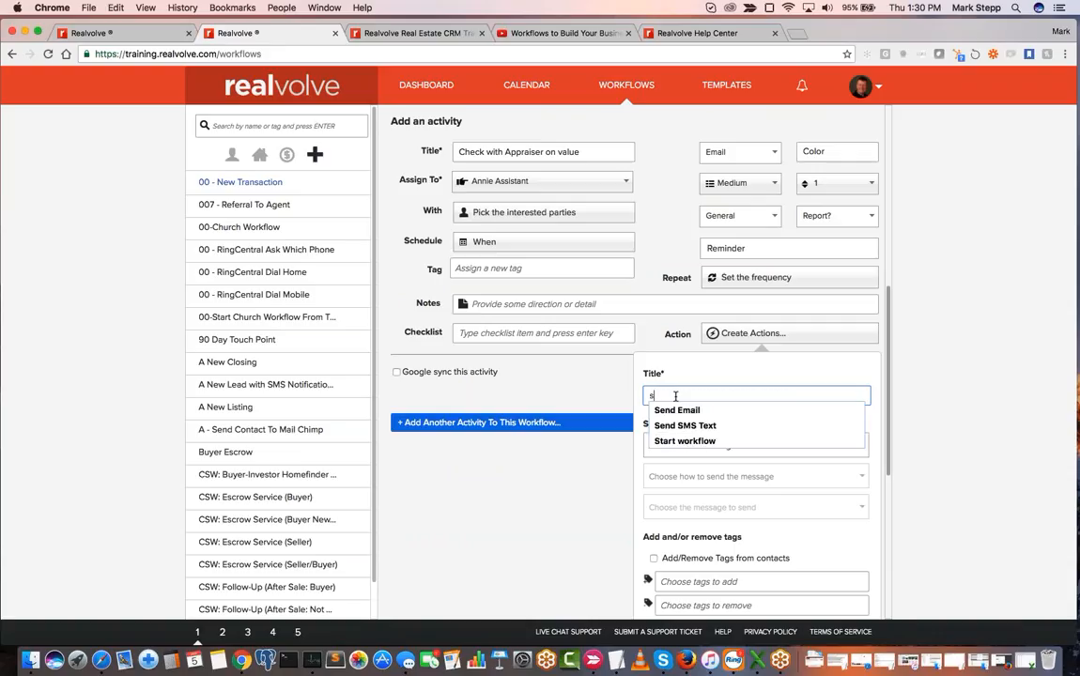
key(Down)
key(Return)
key(Tab)
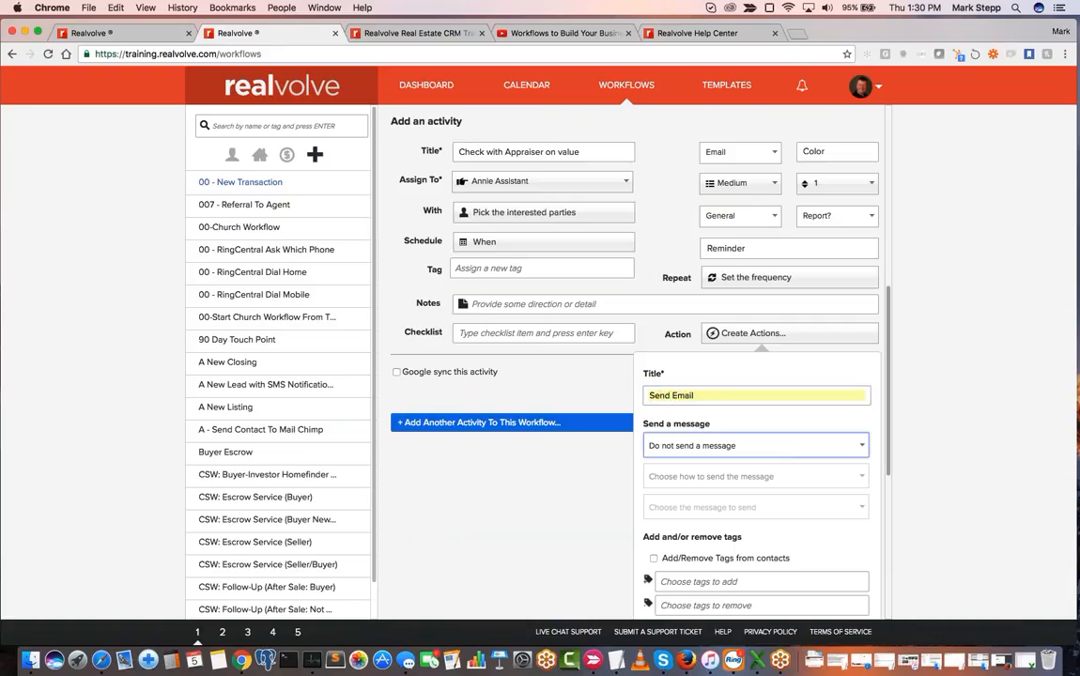
- Retitle the new action as "Send SMS"
click(695, 445)
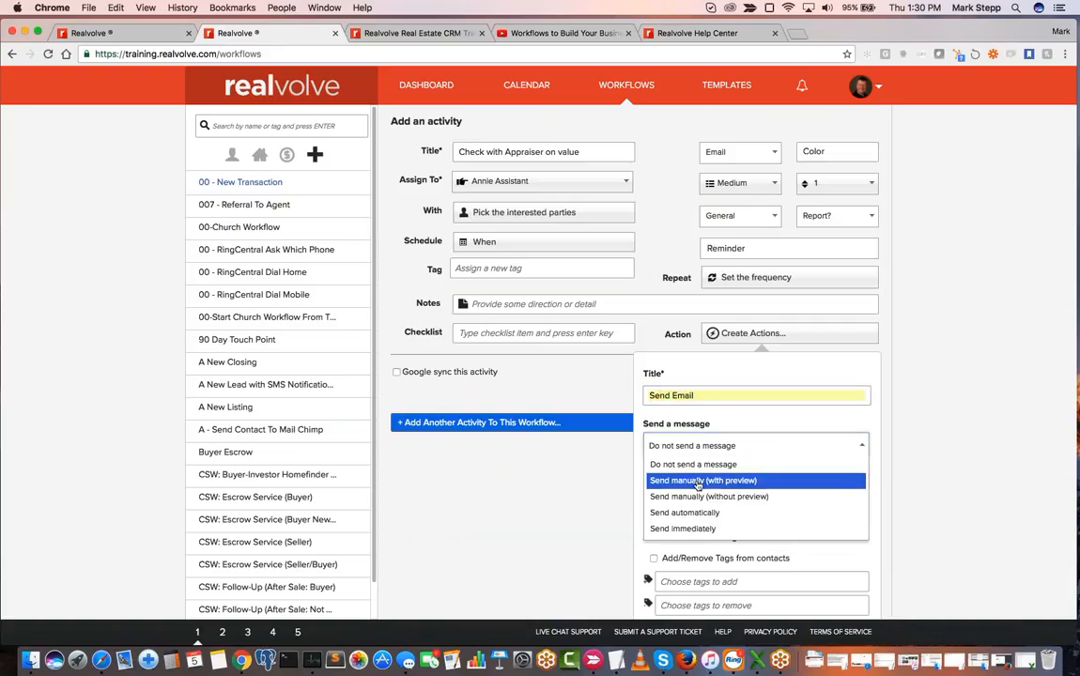
click(698, 395)
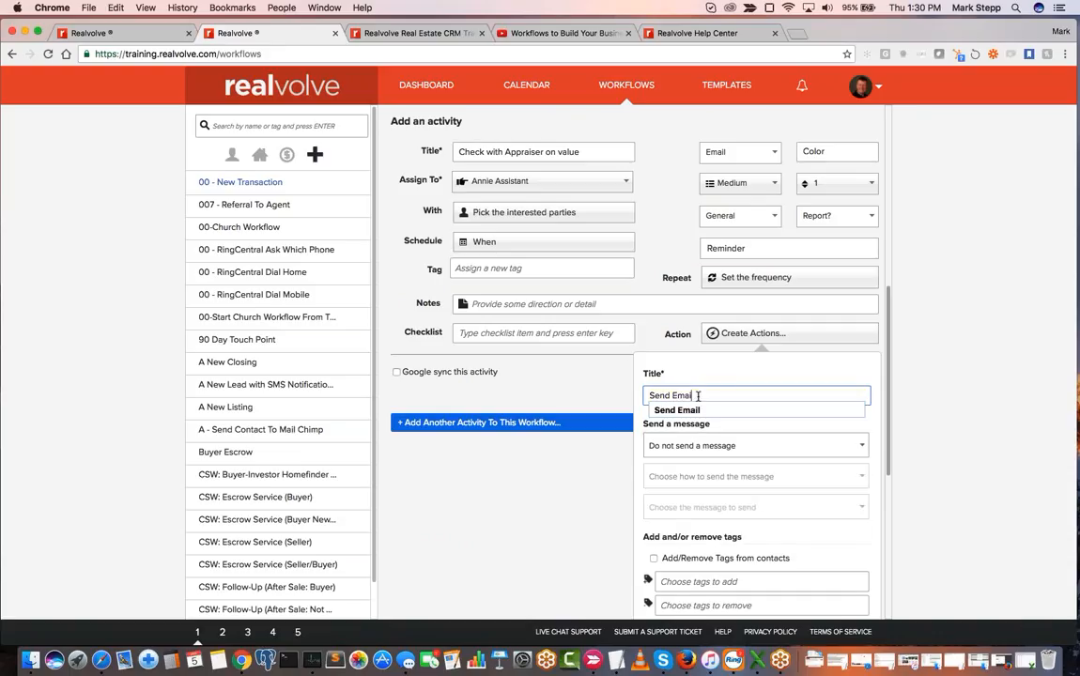
key(BackSpace)
key(BackSpace)
key(BackSpace)
key(BackSpace)
key(BackSpace)
text(SMS)
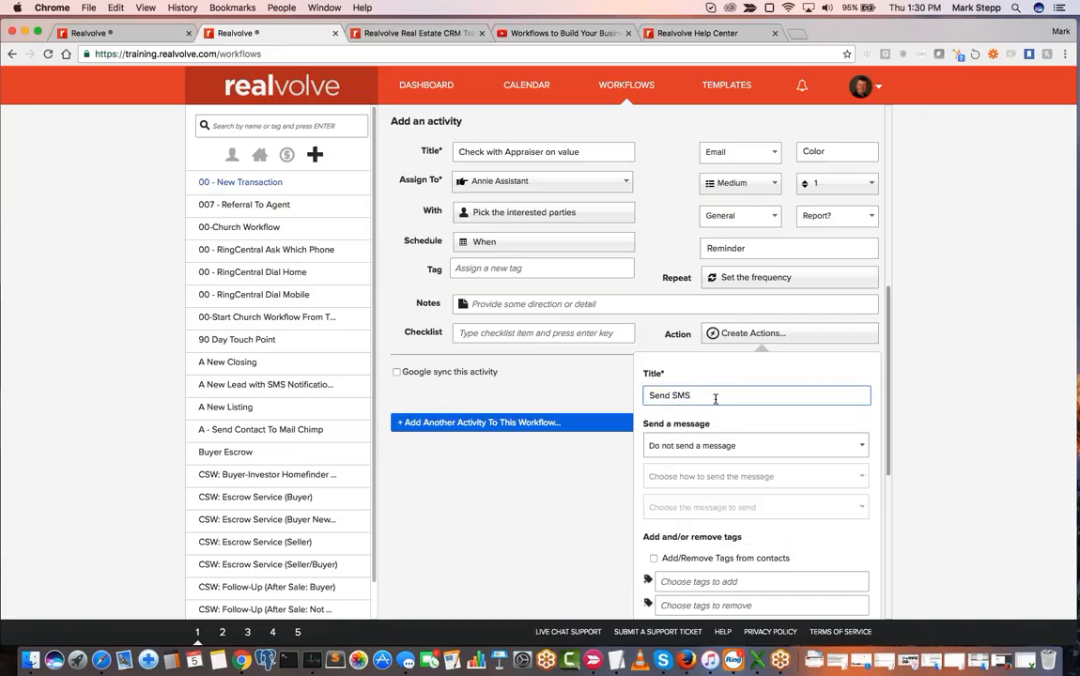
- Set the action to automatically send an SMS message using the "SE016- ready for inspection?" template
click(703, 447)
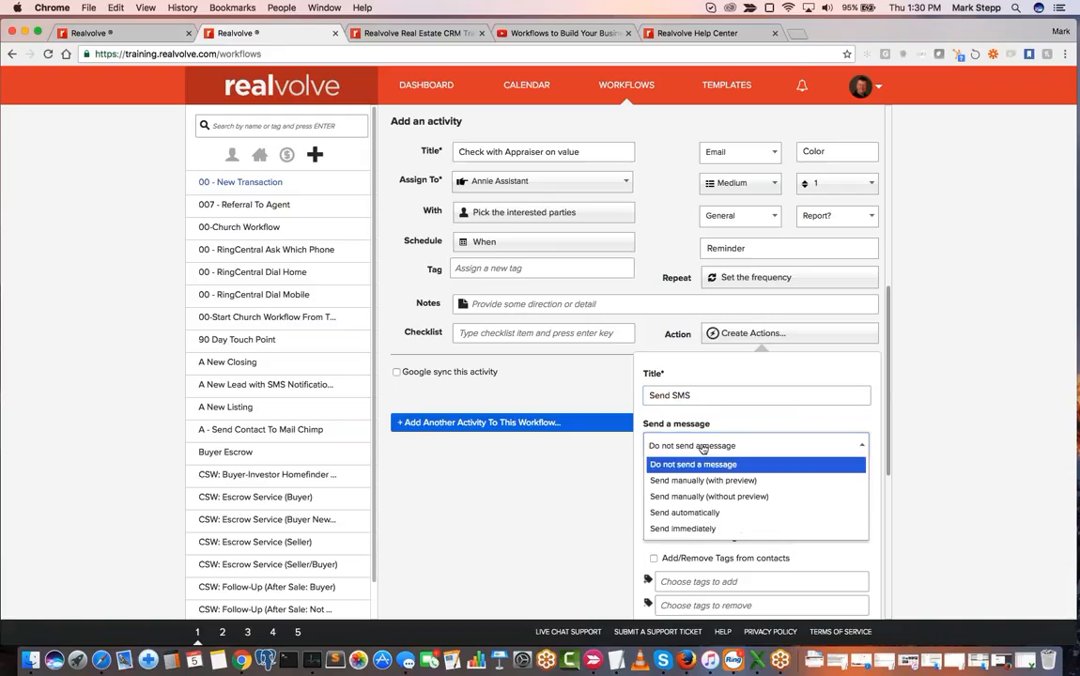
click(688, 513)
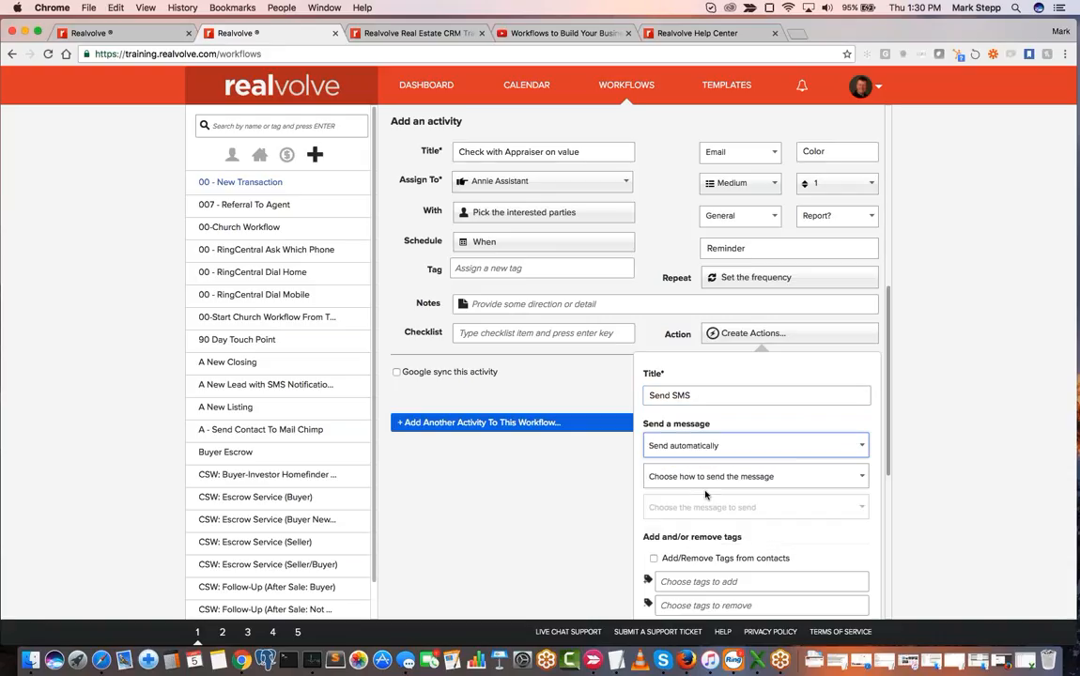
scroll(705, 495, down, 3)
click(706, 374)
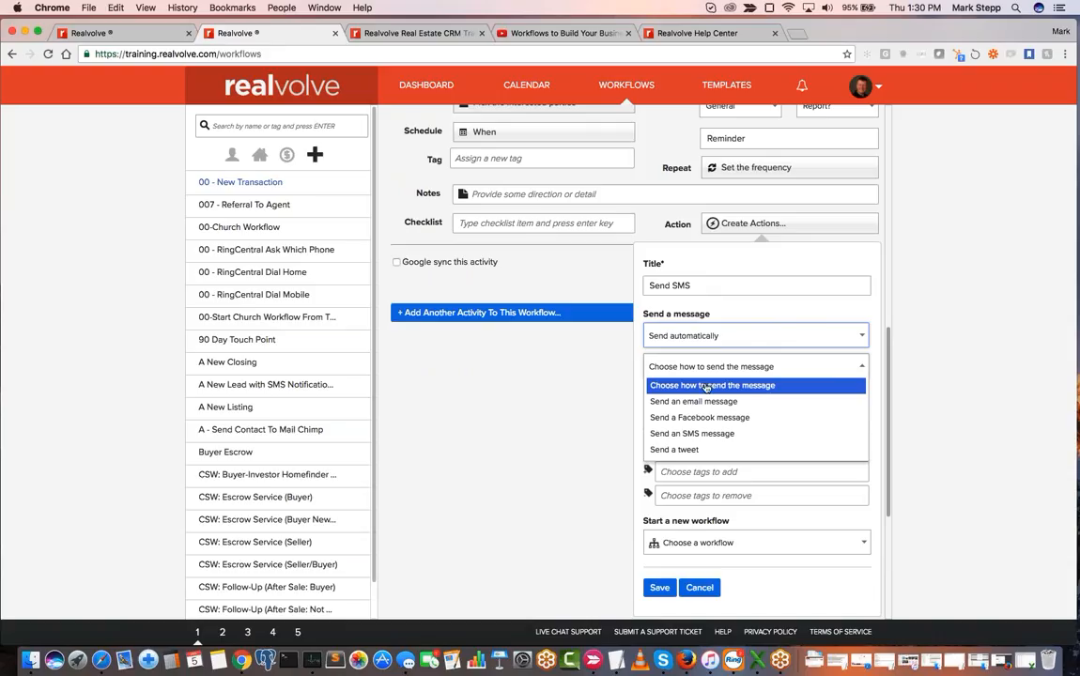
click(700, 433)
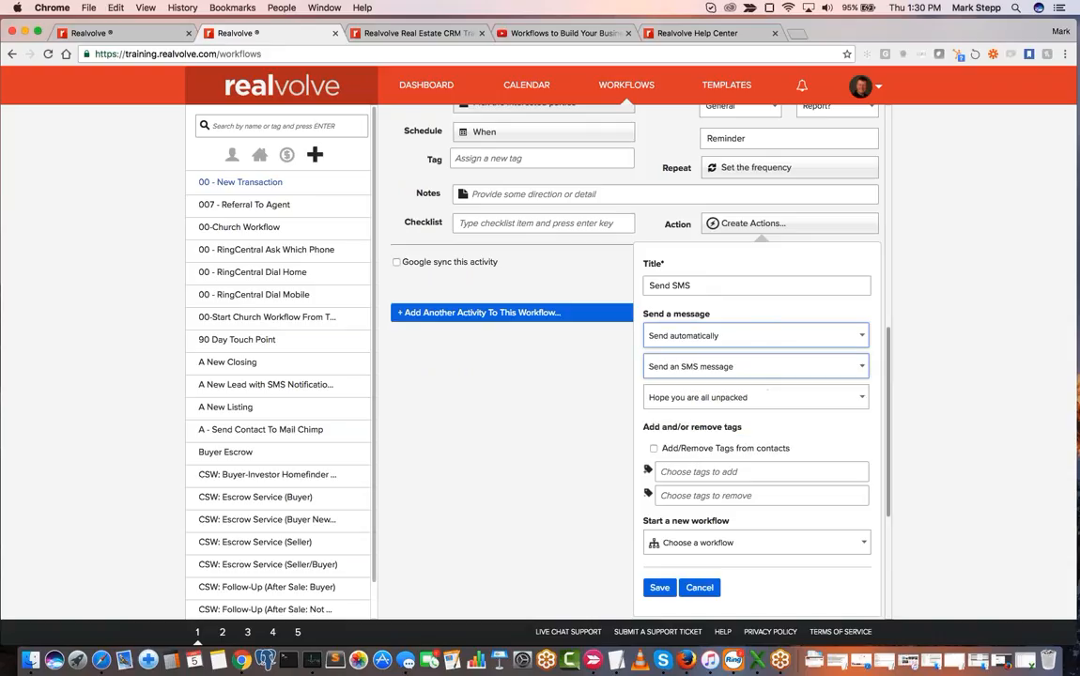
click(714, 399)
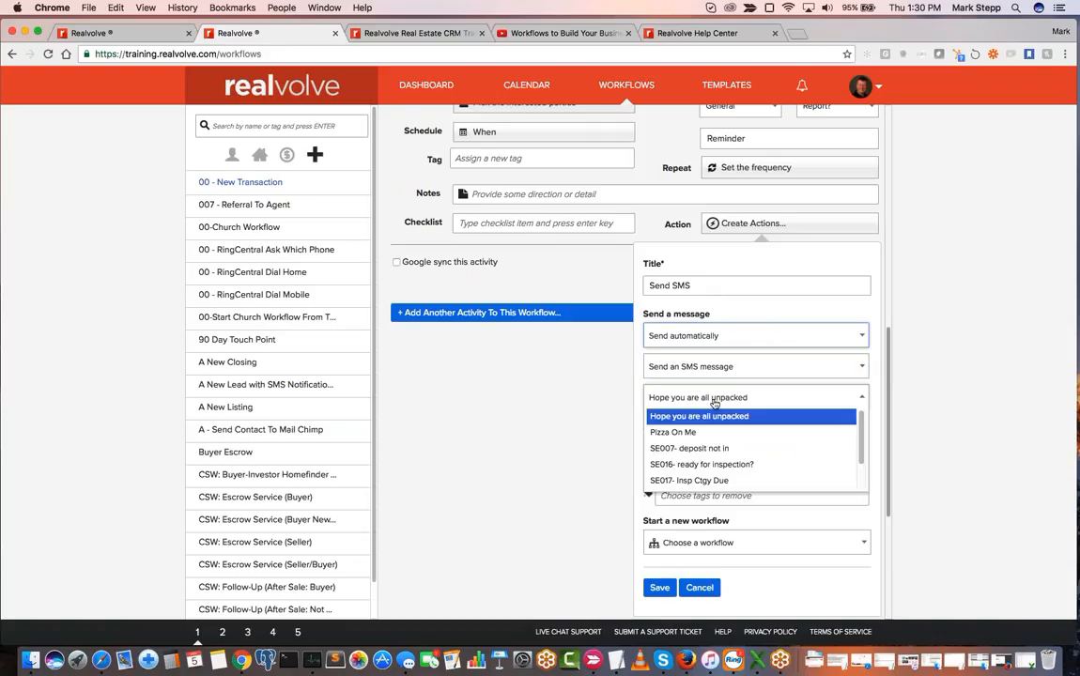
click(737, 468)
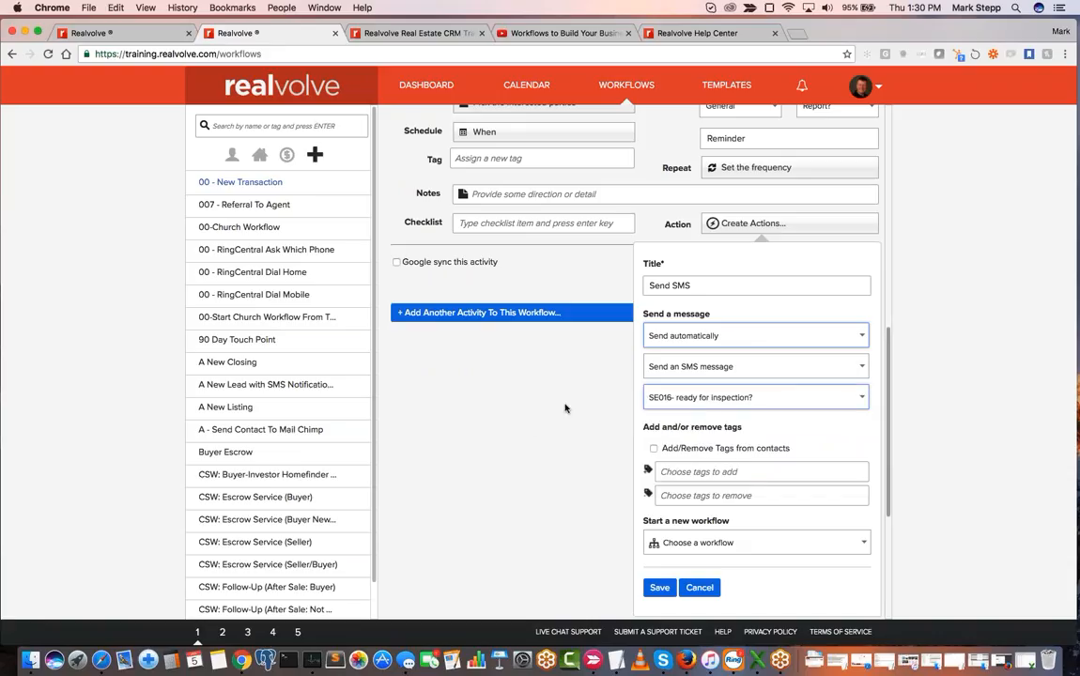
- Save the SMS action and add the value-check activity to the workflow
scroll(559, 411, up, 1)
scroll(559, 411, down, 2)
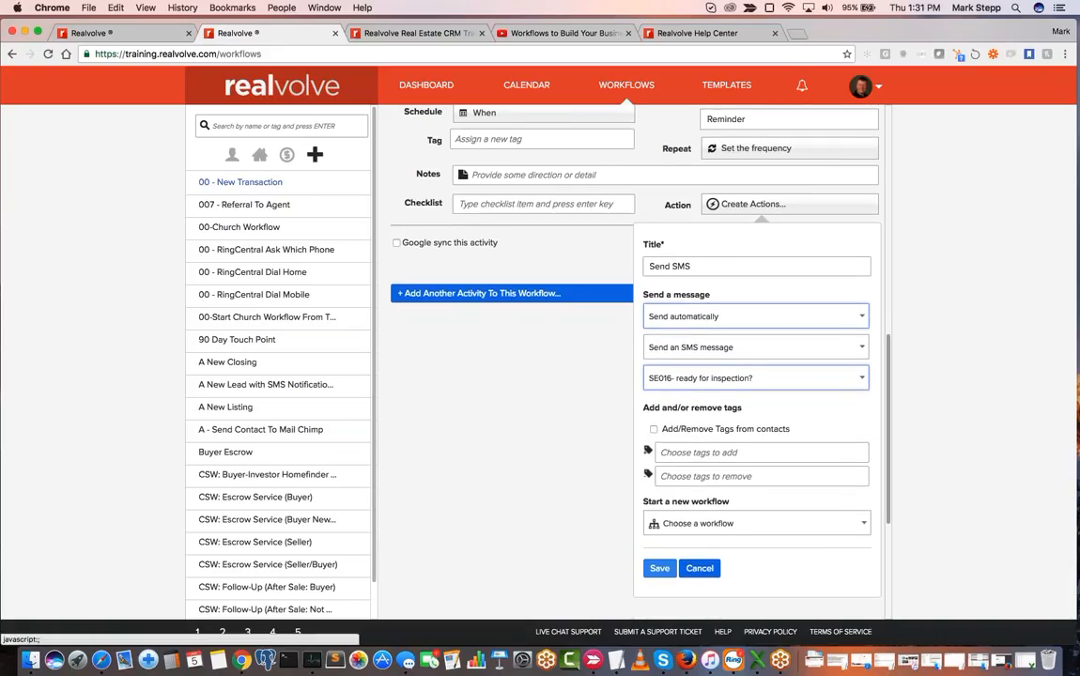
click(659, 568)
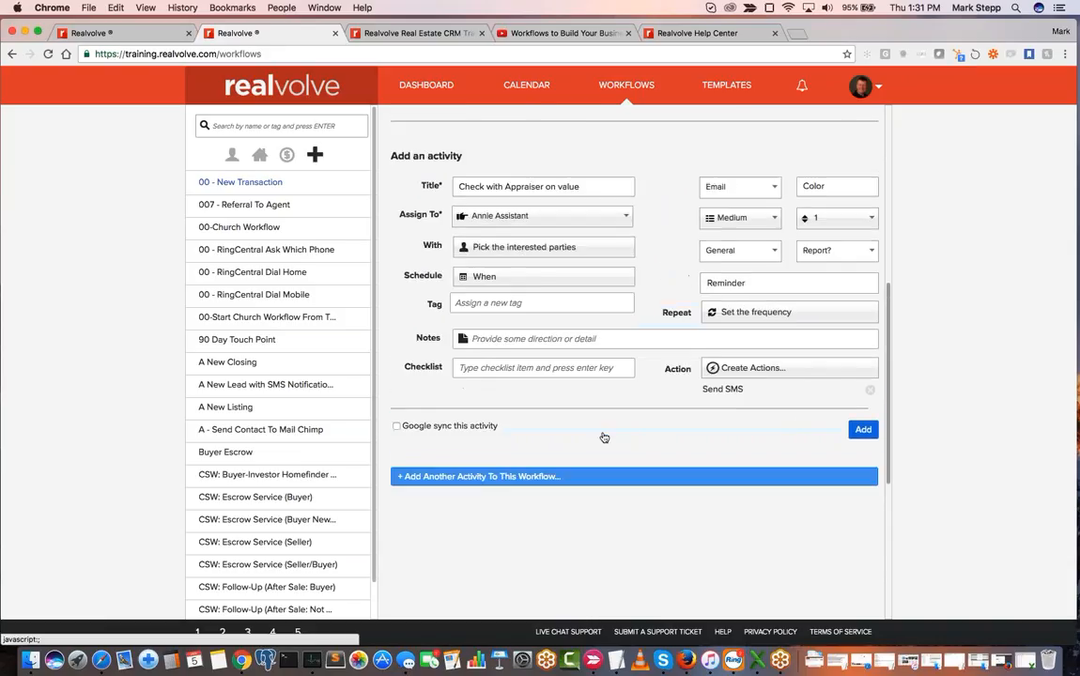
click(857, 507)
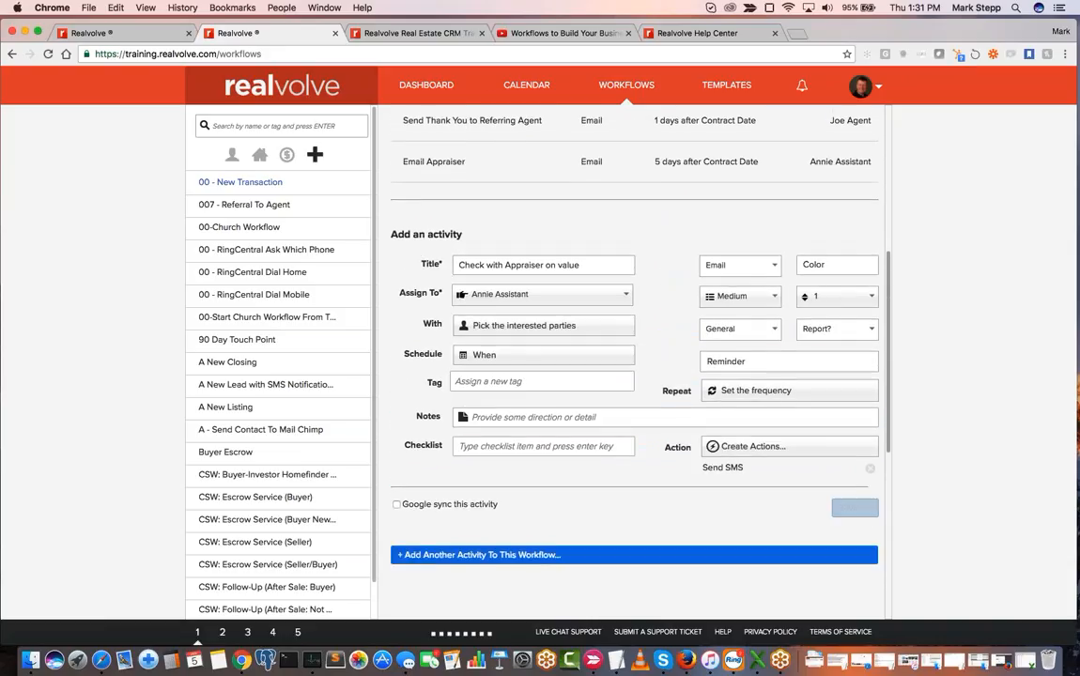
- Reopen the "Check with Appraiser on value" activity from the workflow's activity list and show its interested-party settings
scroll(626, 225, up, 2)
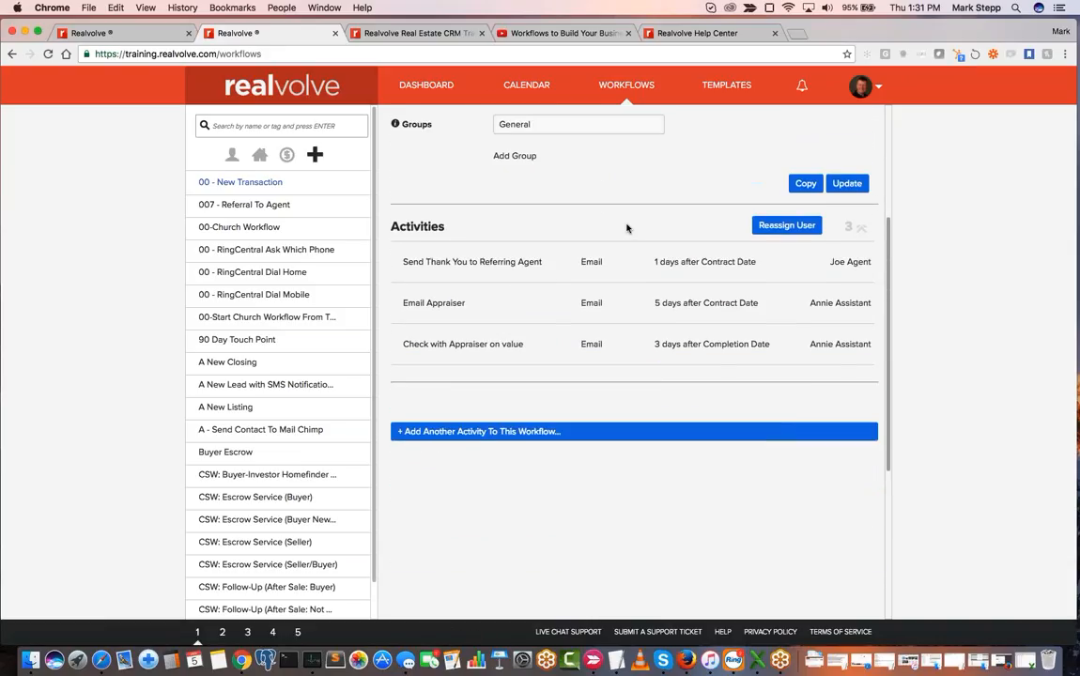
mouse_move(675, 267)
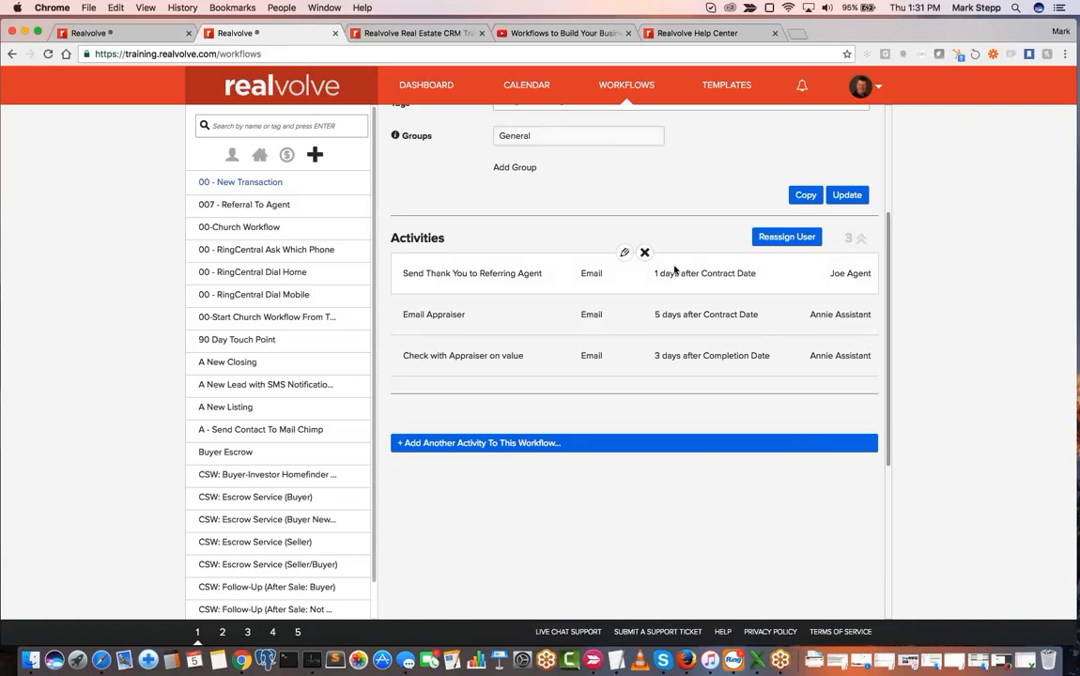
mouse_move(660, 315)
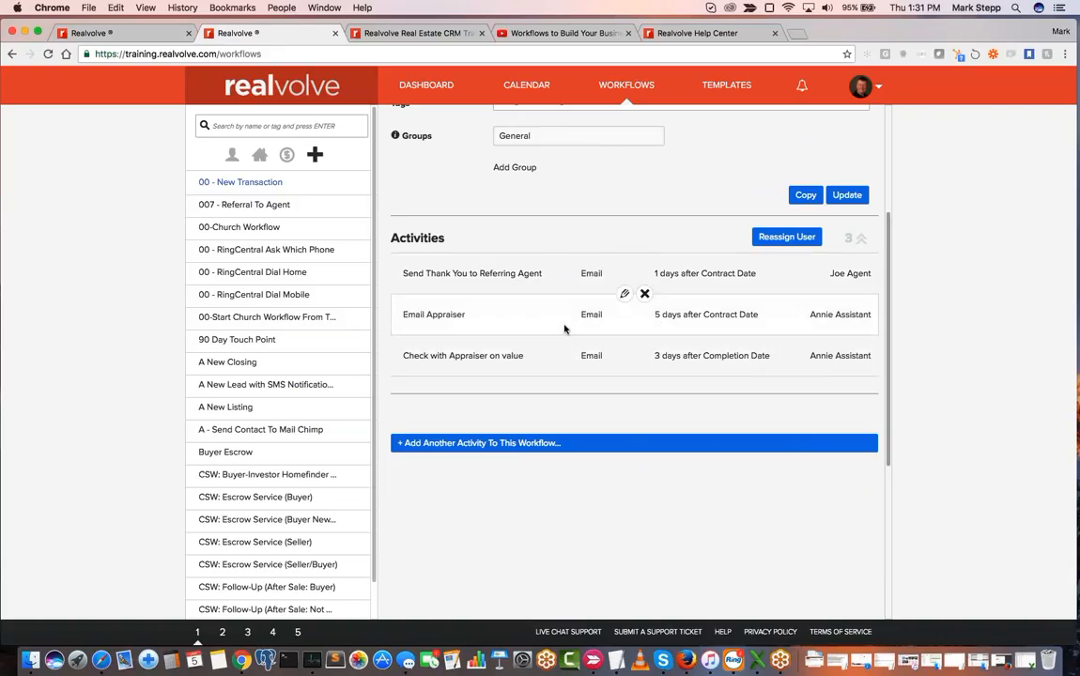
mouse_move(651, 359)
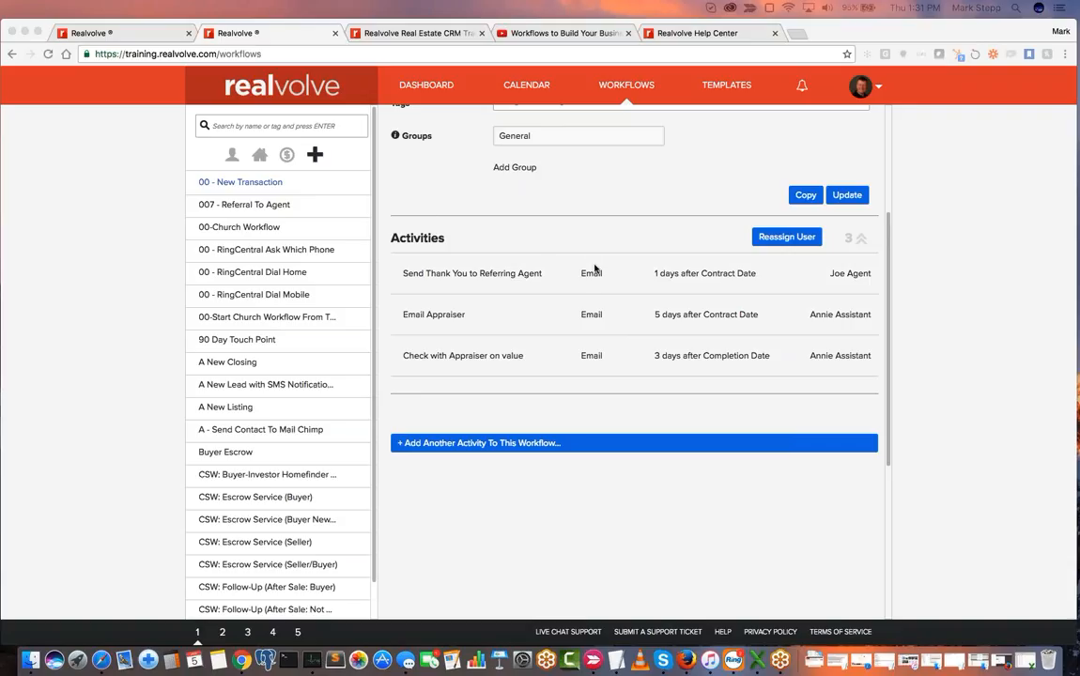
scroll(590, 333, down, 2)
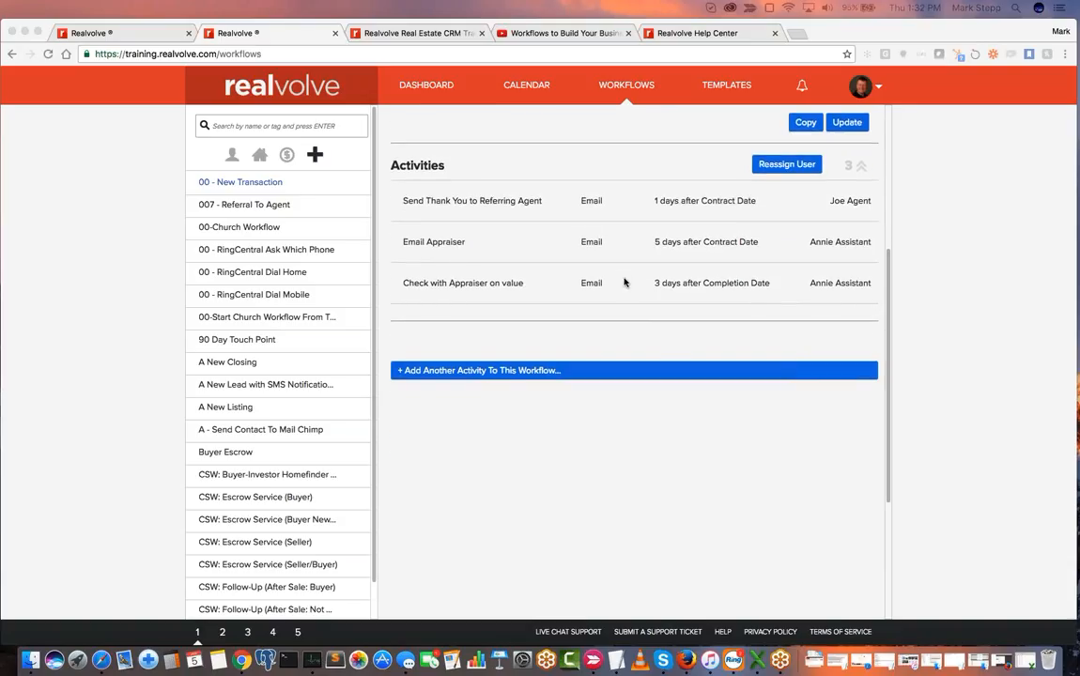
click(626, 264)
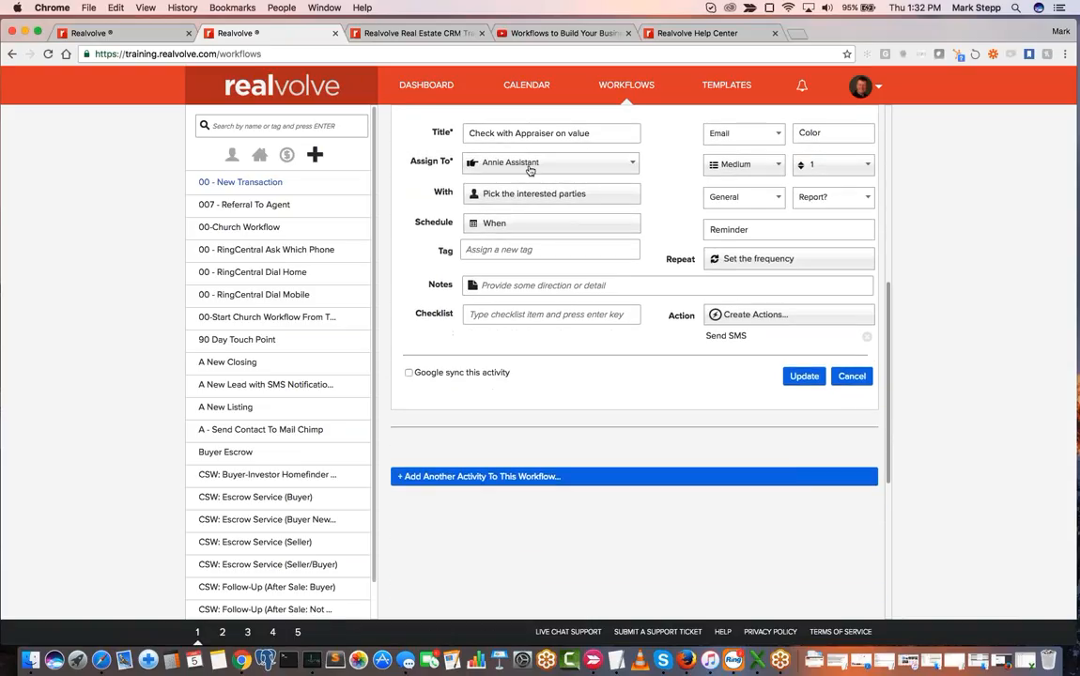
click(505, 197)
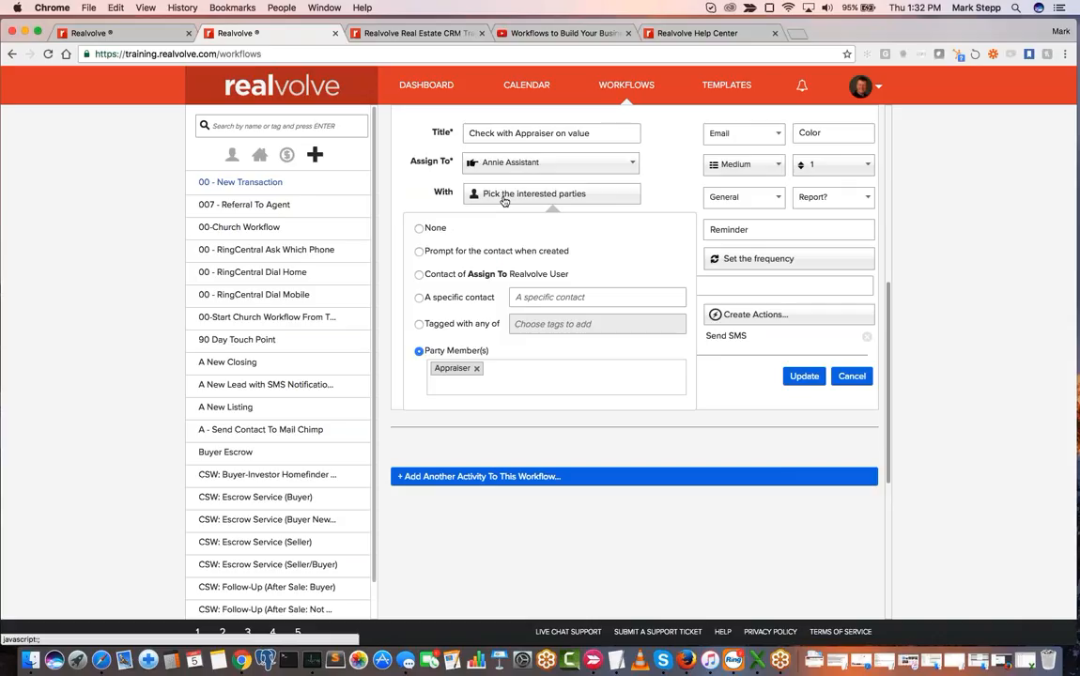
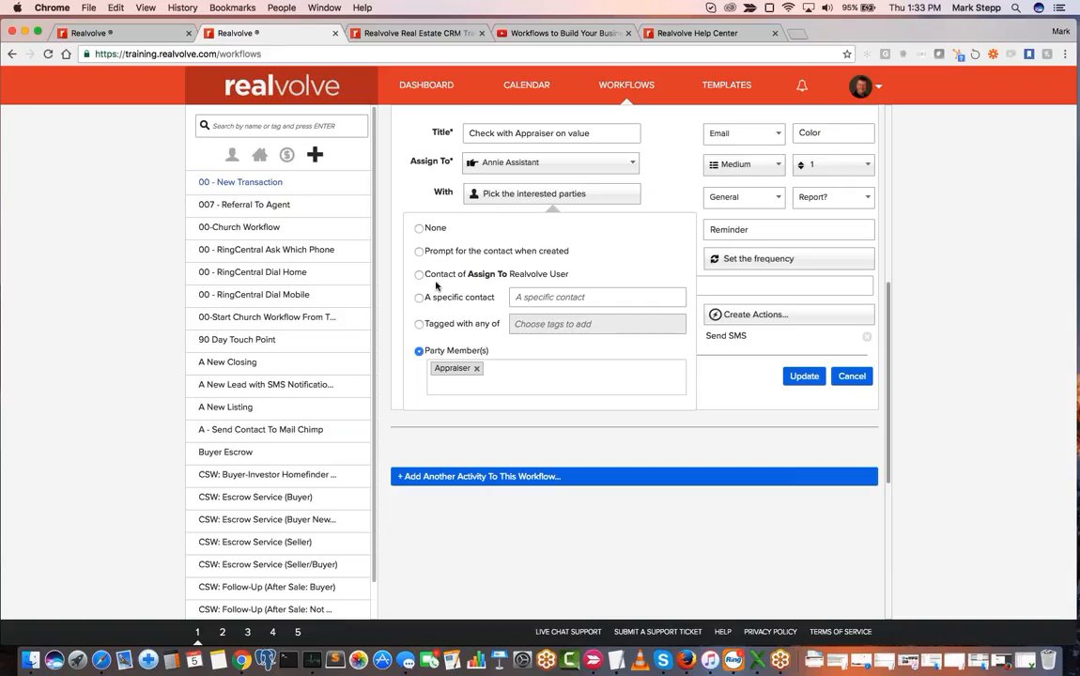
- Open the dashboard in a separate browser tab and browse the full contacts list there
scroll(436, 285, up, 3)
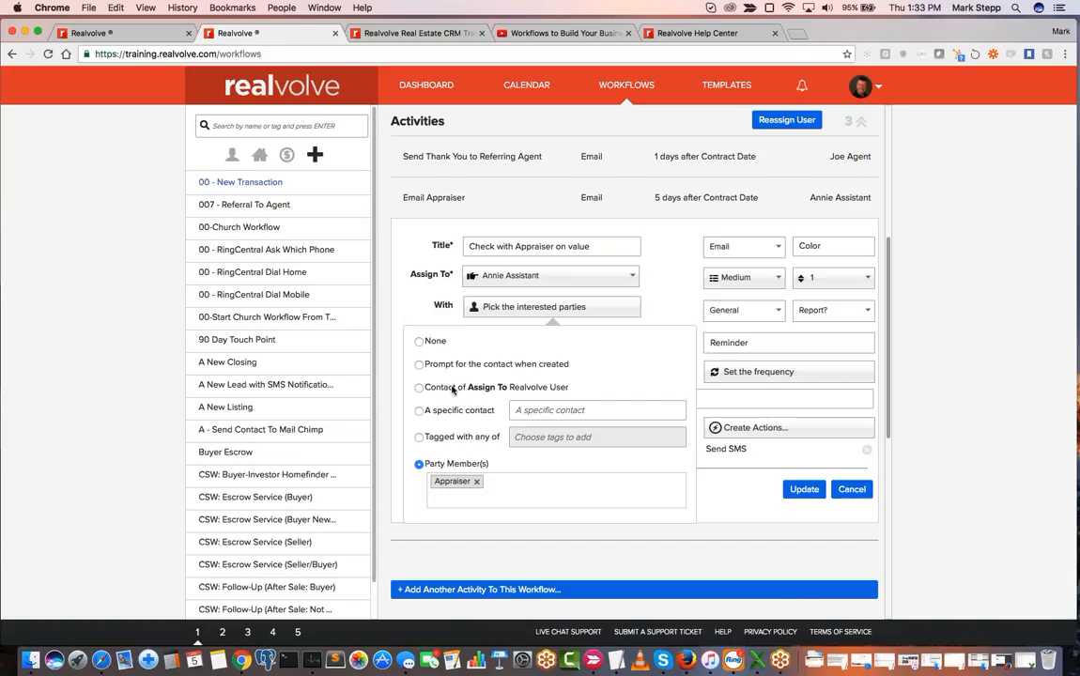
right_click(420, 91)
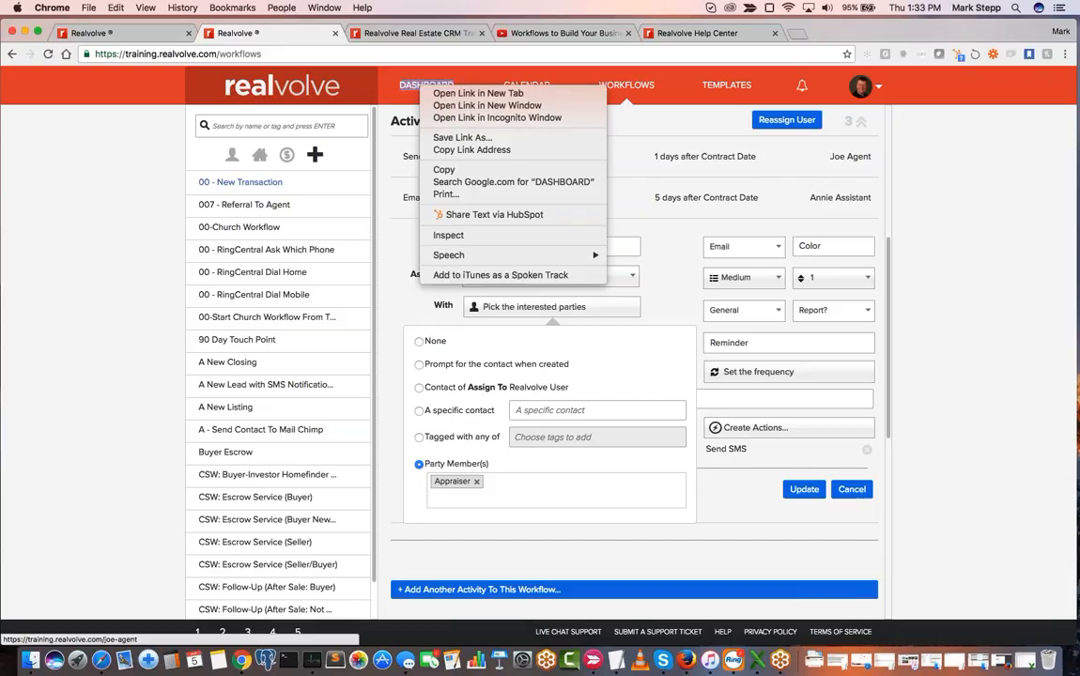
click(477, 94)
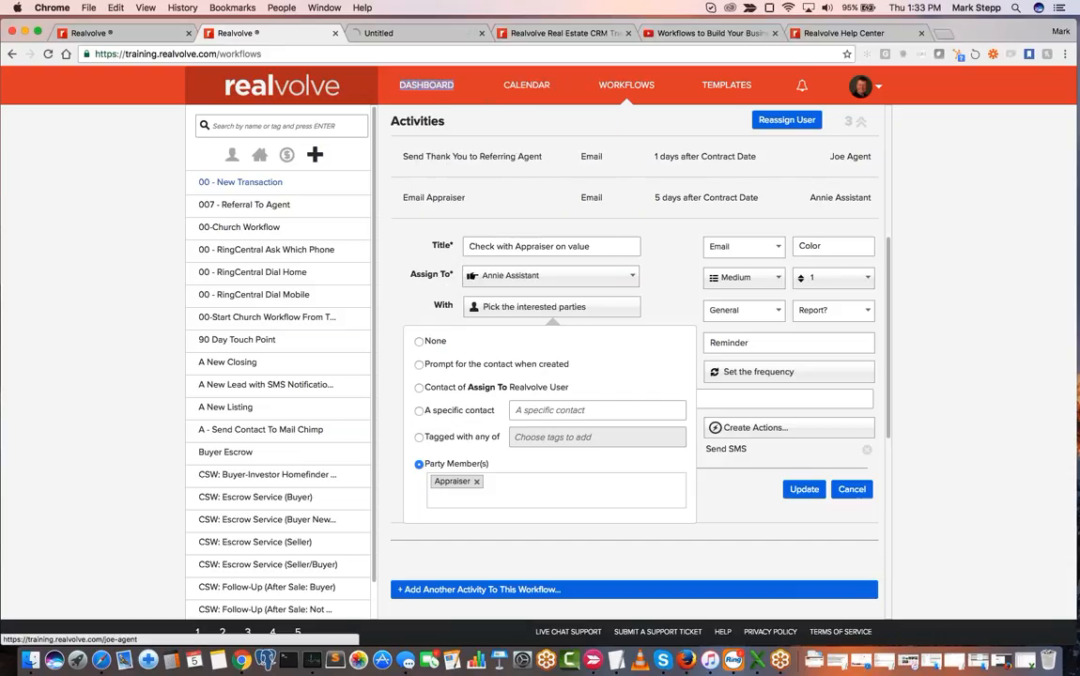
click(418, 33)
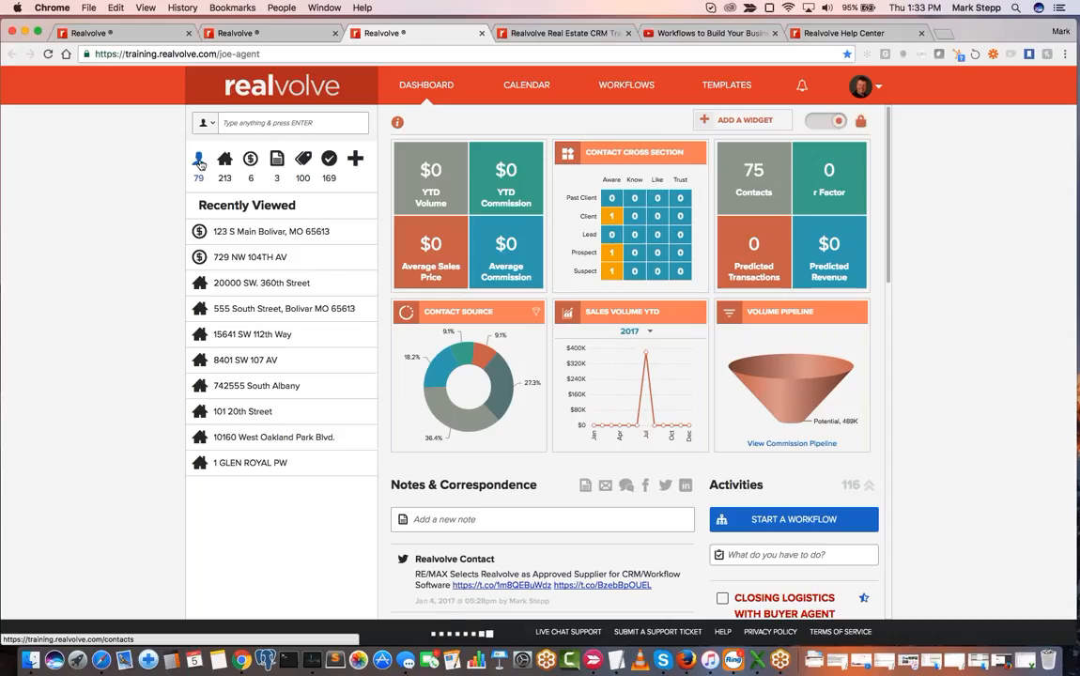
click(199, 163)
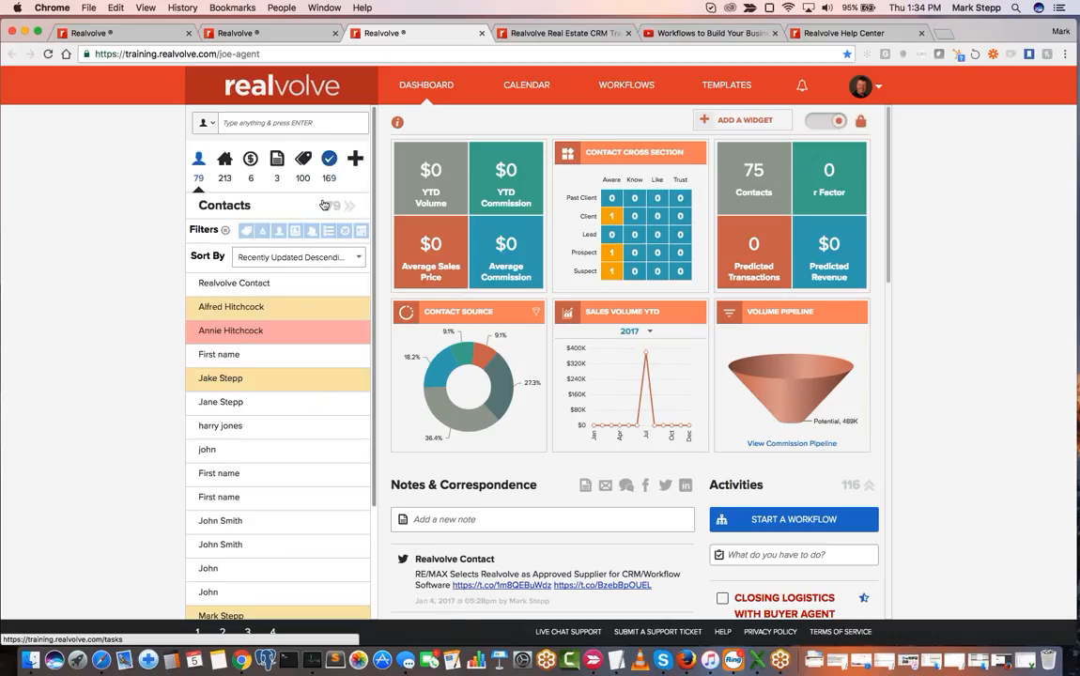
scroll(281, 299, down, 3)
scroll(282, 298, up, 3)
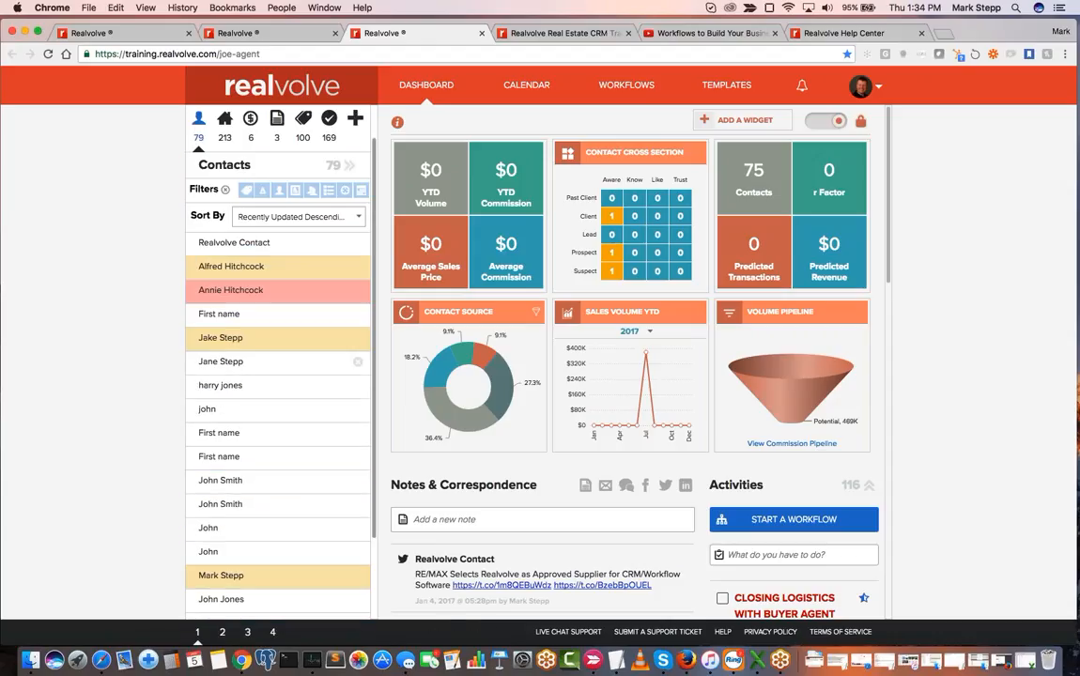
- Search the contacts by the agent's first name and open the contact record linked to the agent's user account
click(274, 123)
text(joe)
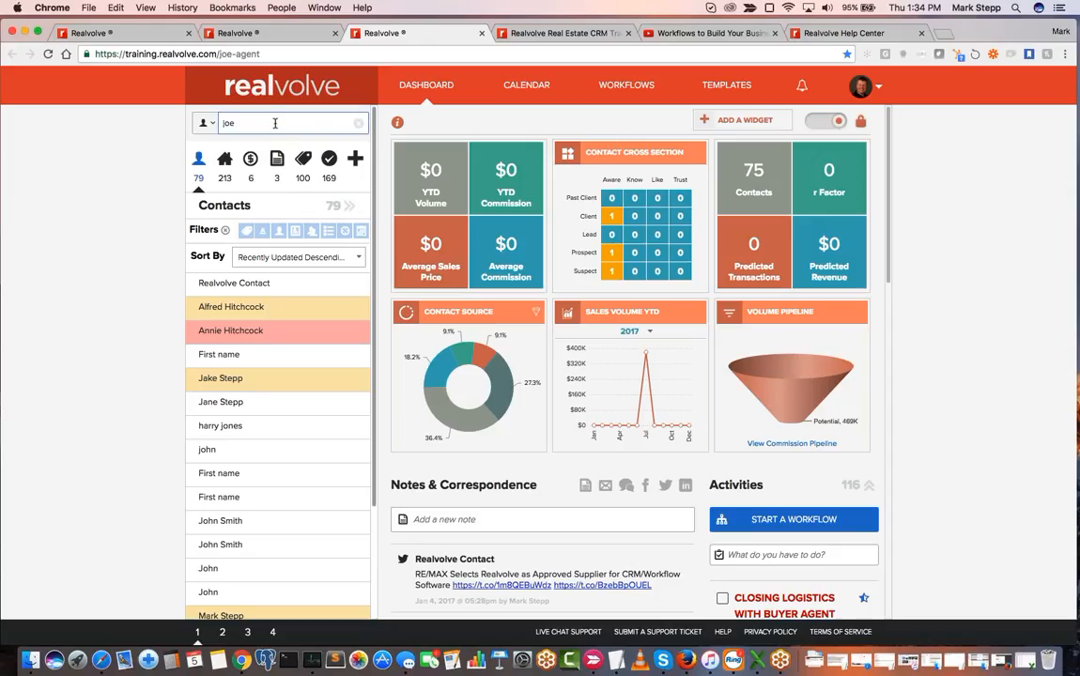
key(Return)
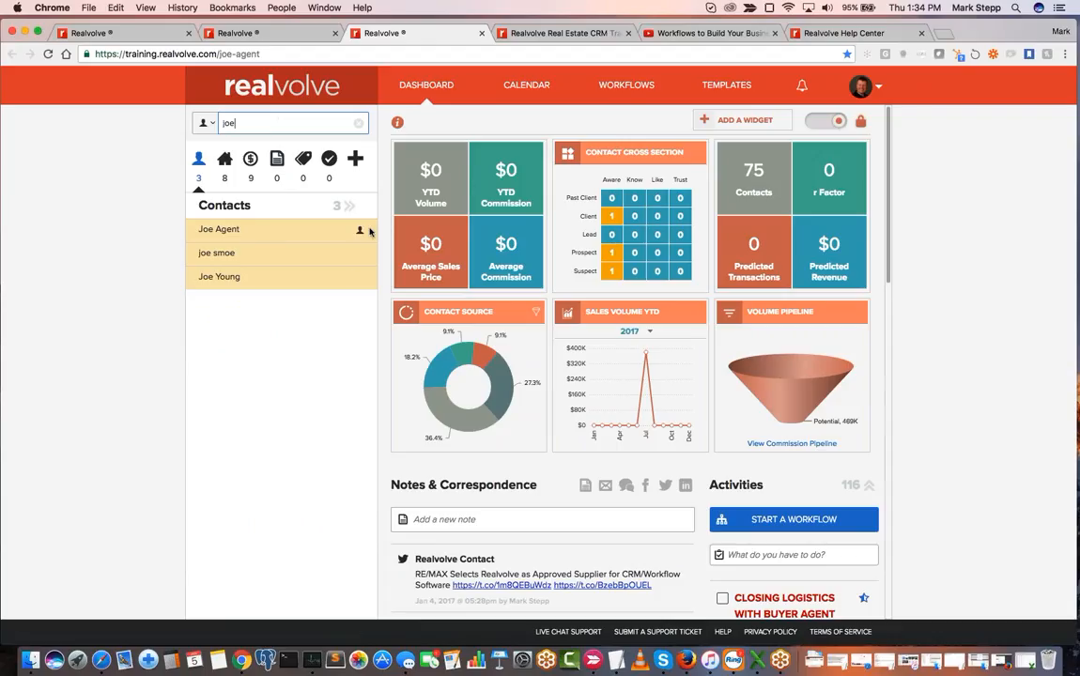
mouse_move(359, 235)
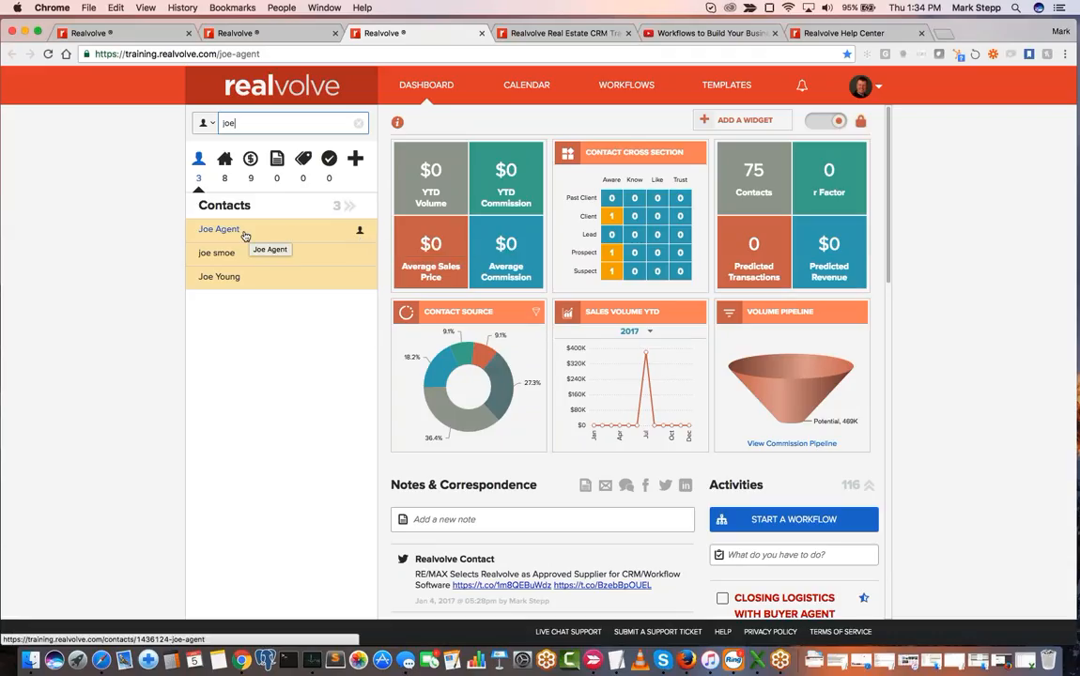
click(278, 233)
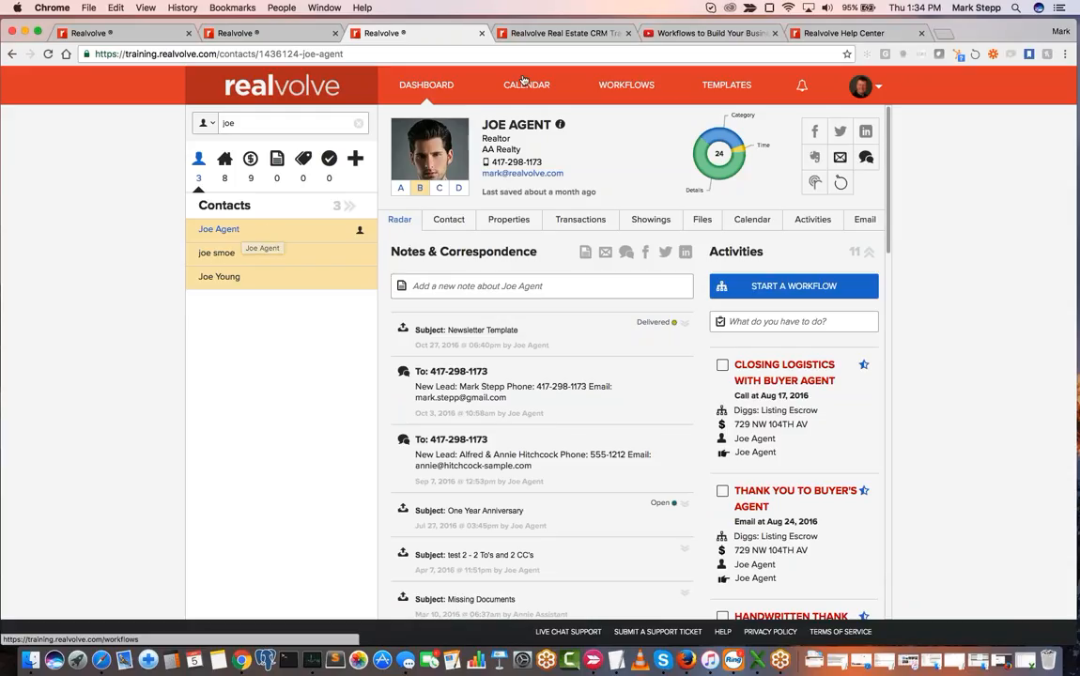
- Return to the workflow and set the value-check activity's interested party to "Contact of Assign To Realvolve User"
click(279, 37)
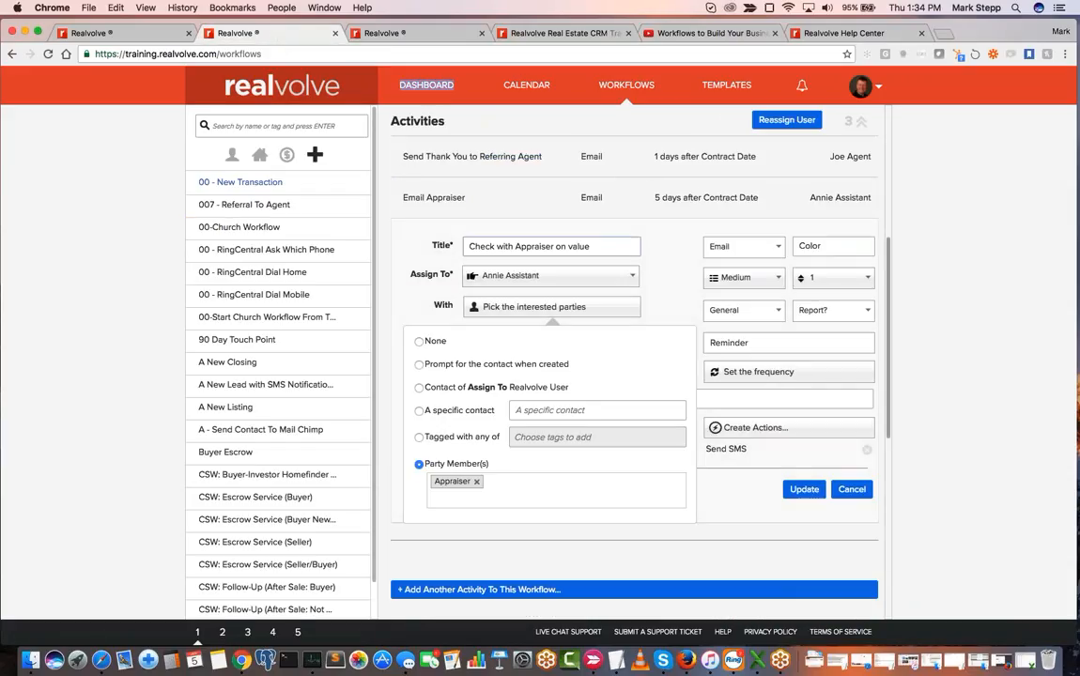
click(437, 392)
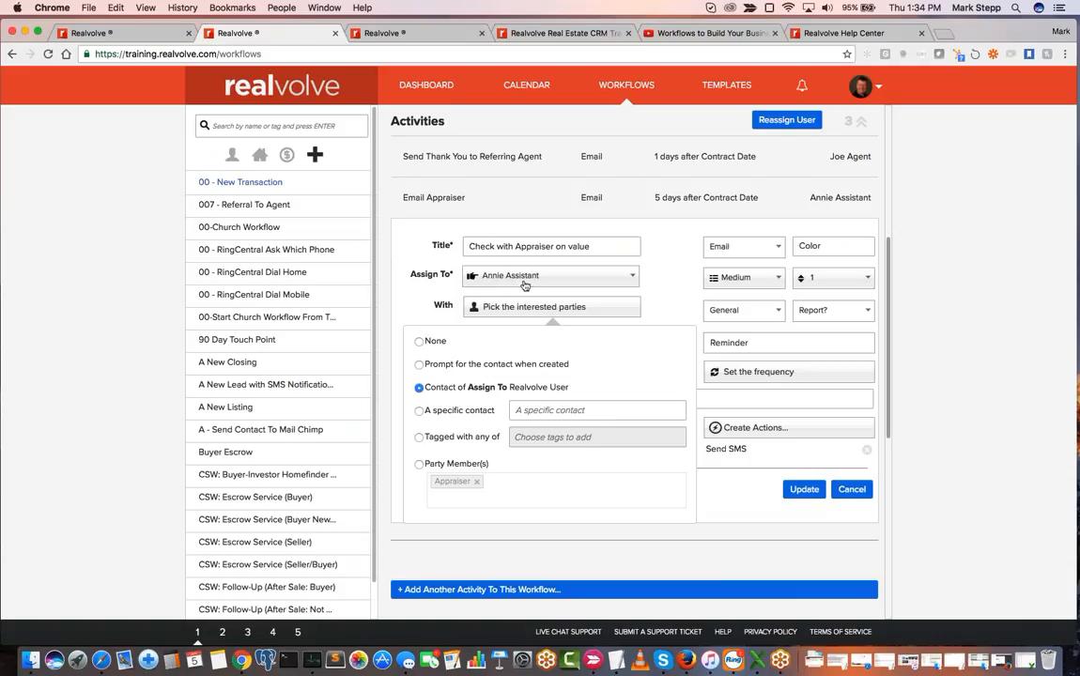
- Back in the contacts tab, search for the assistant by first name and open the assistant's contact details
click(405, 34)
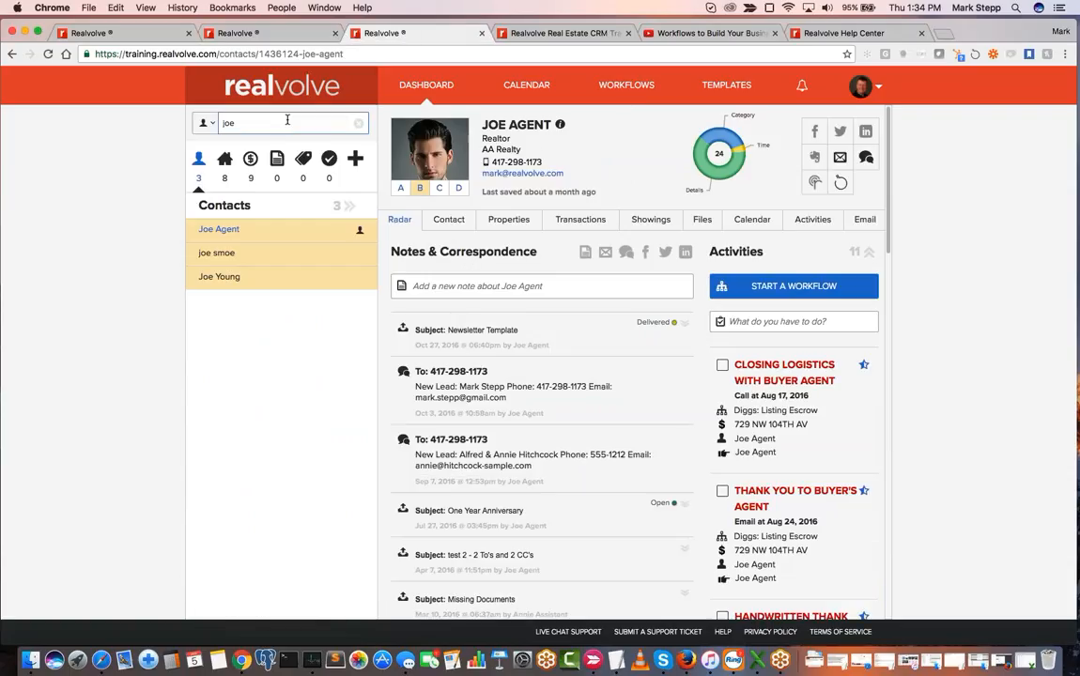
drag(314, 54, 274, 54)
click(226, 123)
double_click(225, 123)
text(annie)
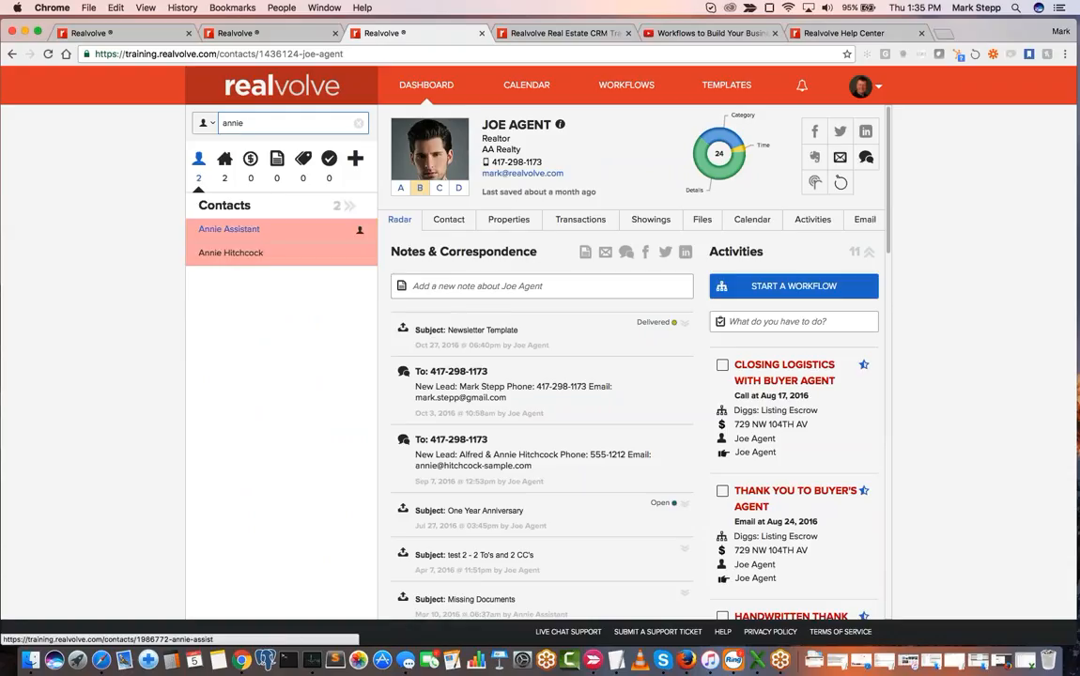
click(223, 233)
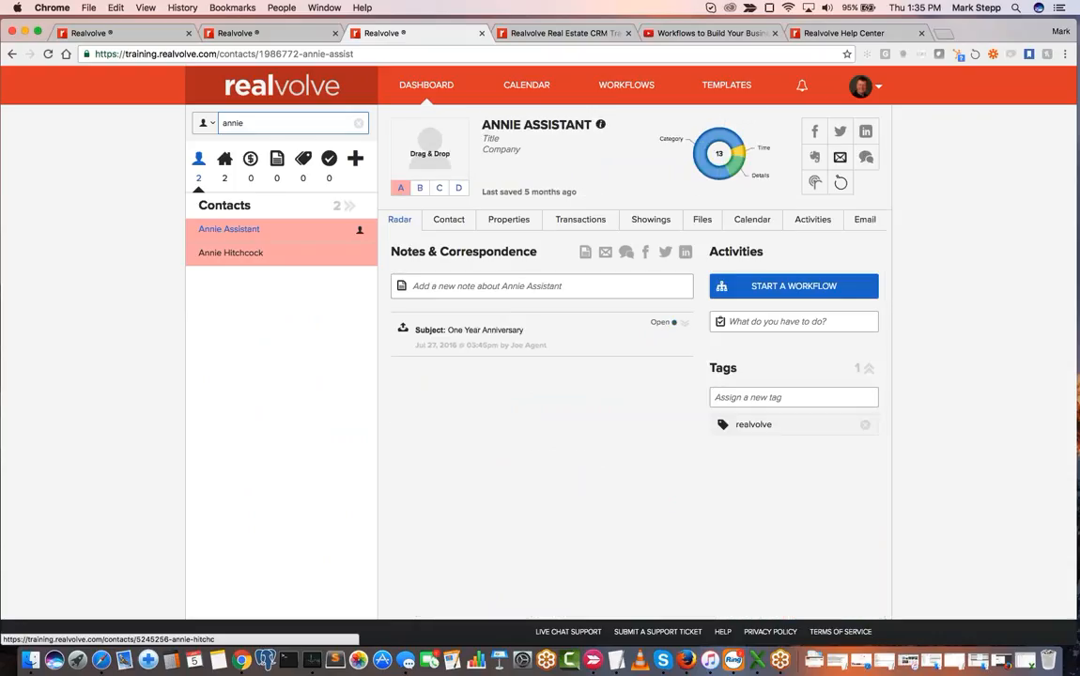
click(459, 223)
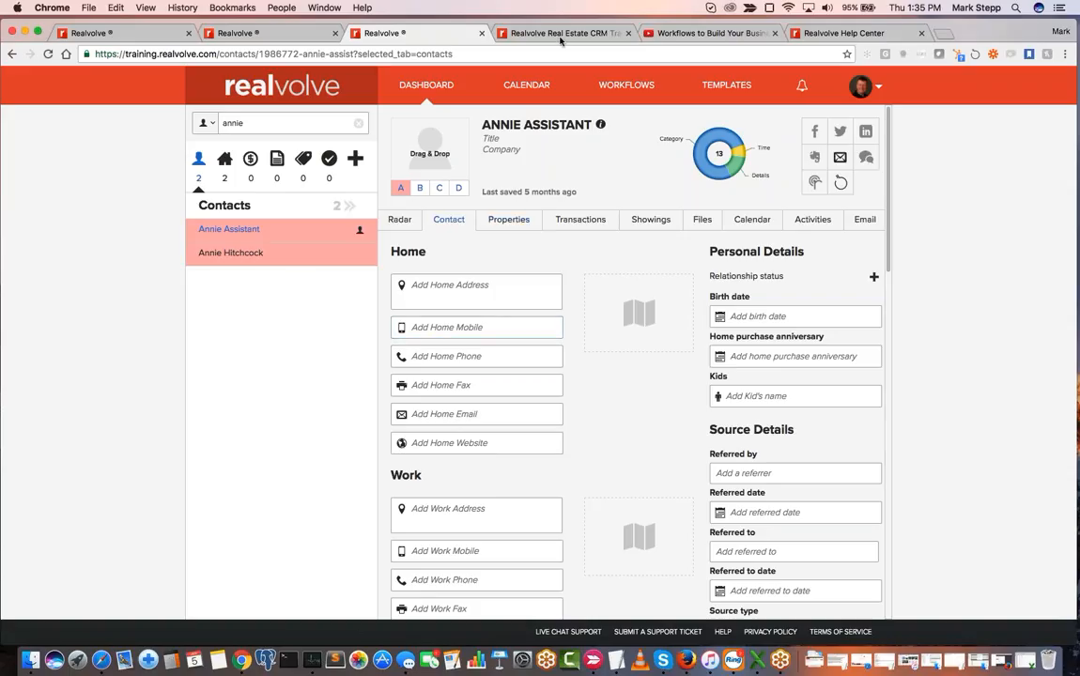
- Reassign the workflow's value-check activity to Buyers Agent and show its schedule settings
click(240, 32)
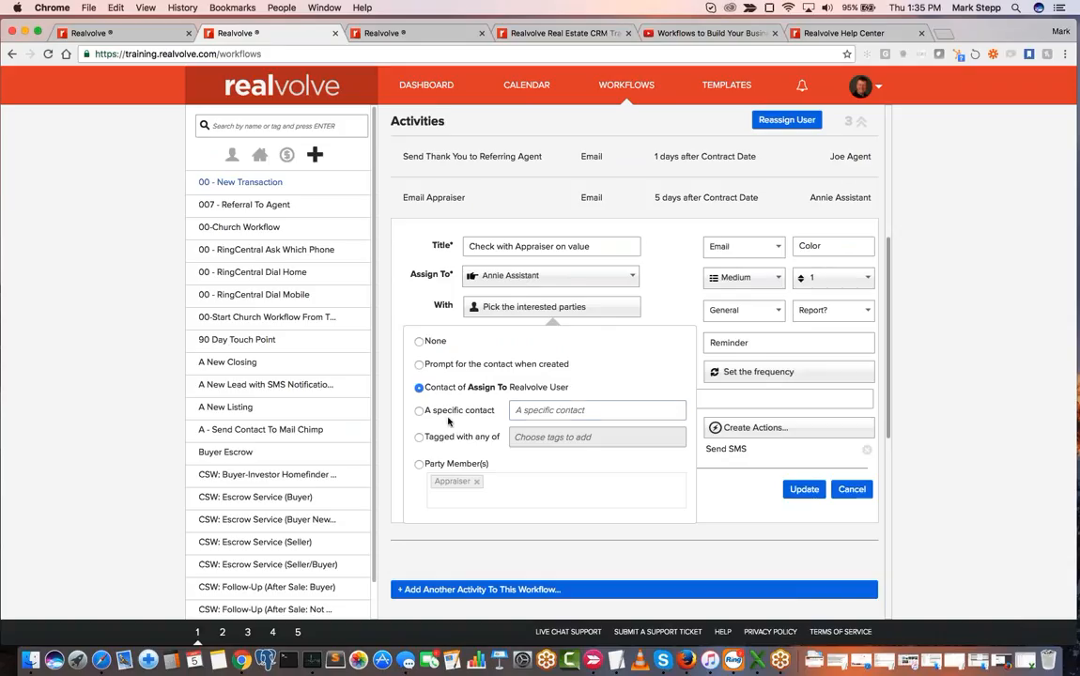
click(545, 410)
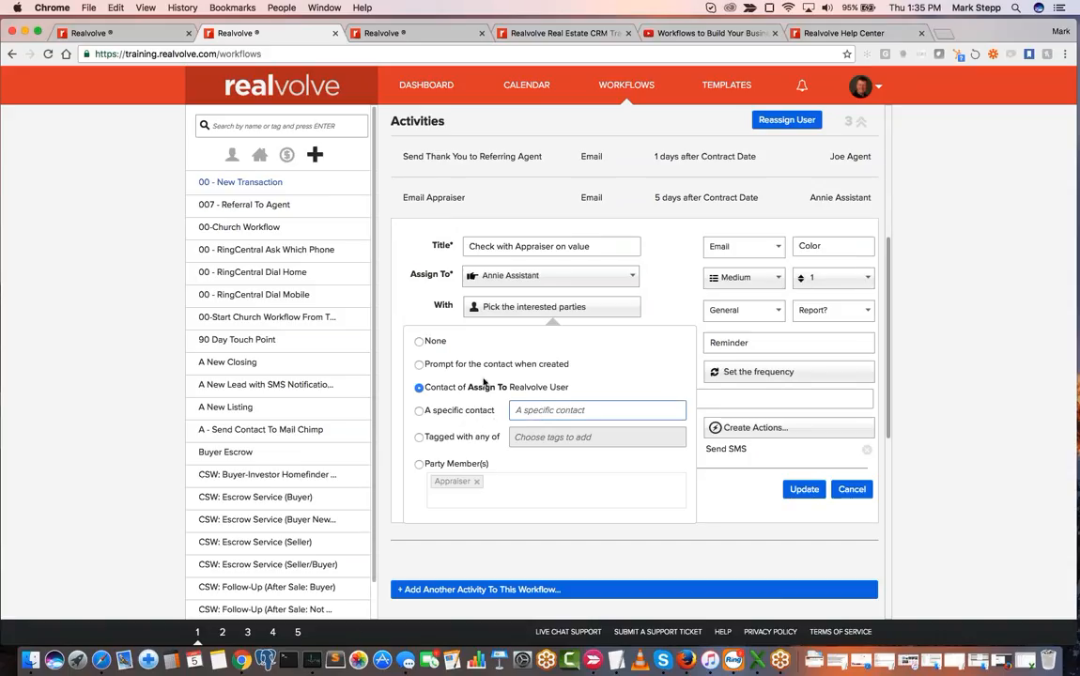
click(465, 274)
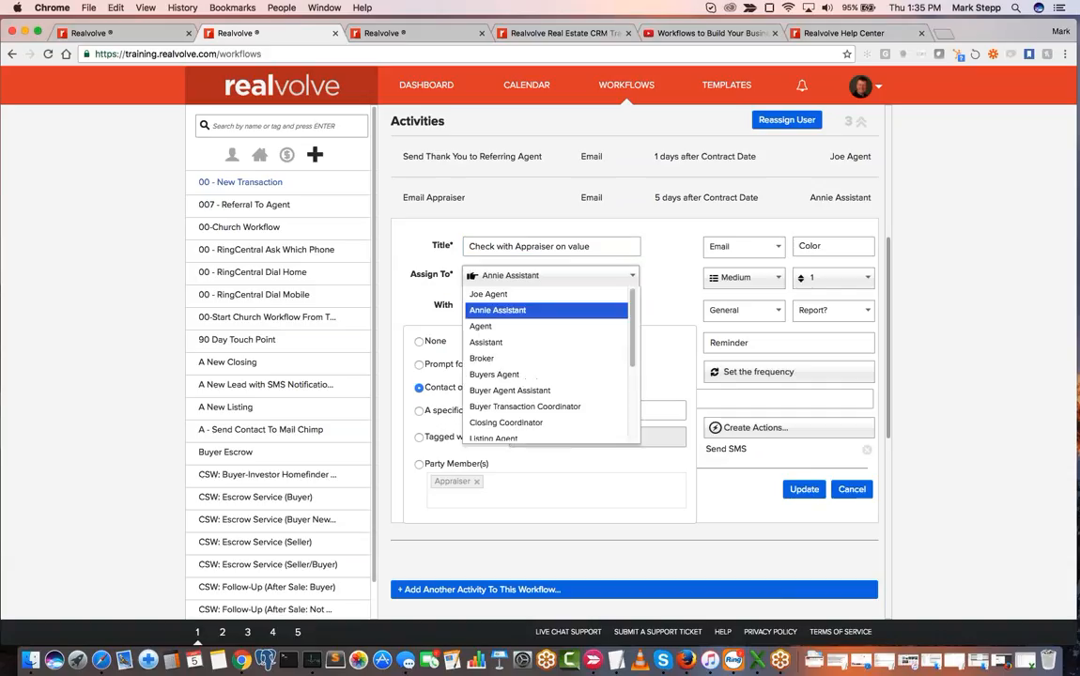
click(505, 376)
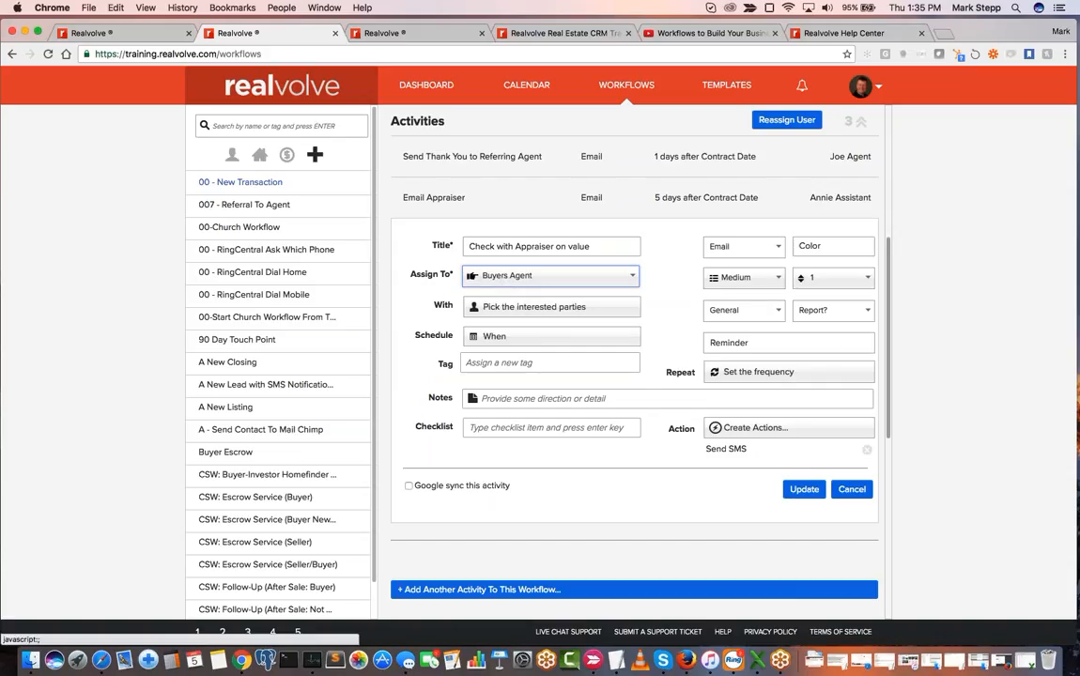
click(508, 343)
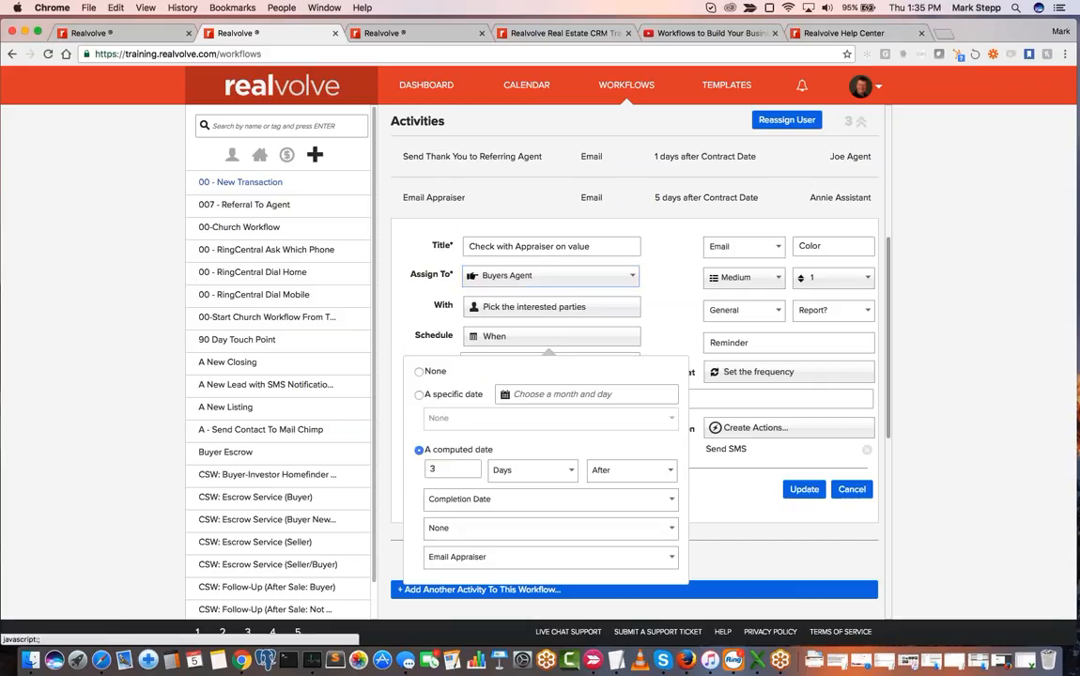
- Switch the activity's interested party to a specific contact, search for "han", and clear the search text
click(512, 307)
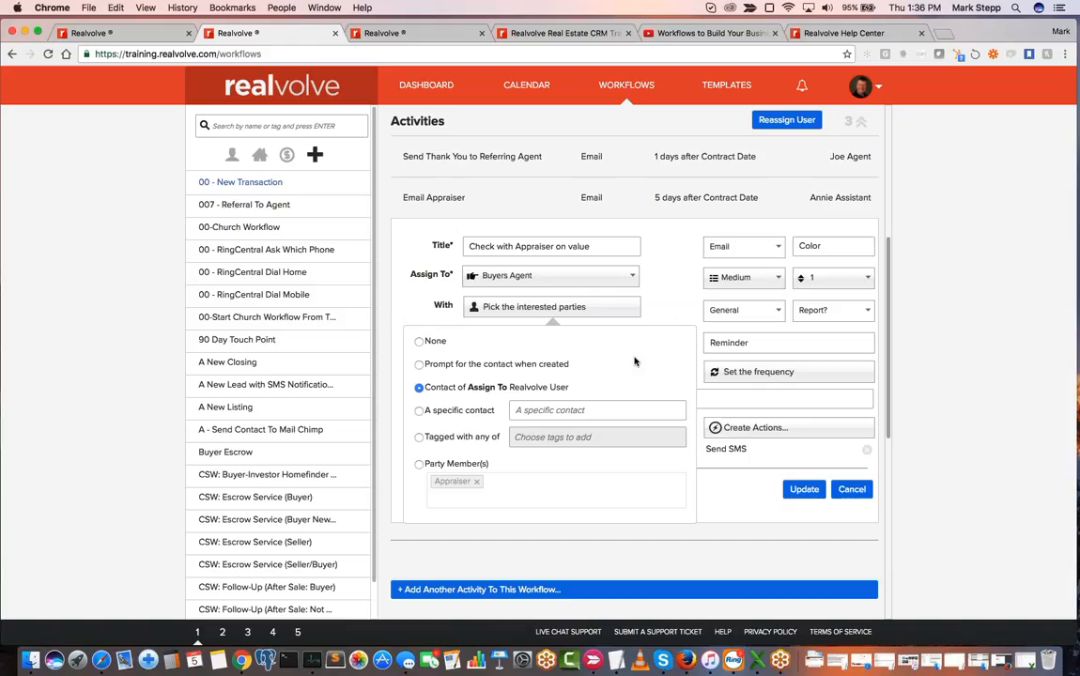
click(419, 411)
click(542, 409)
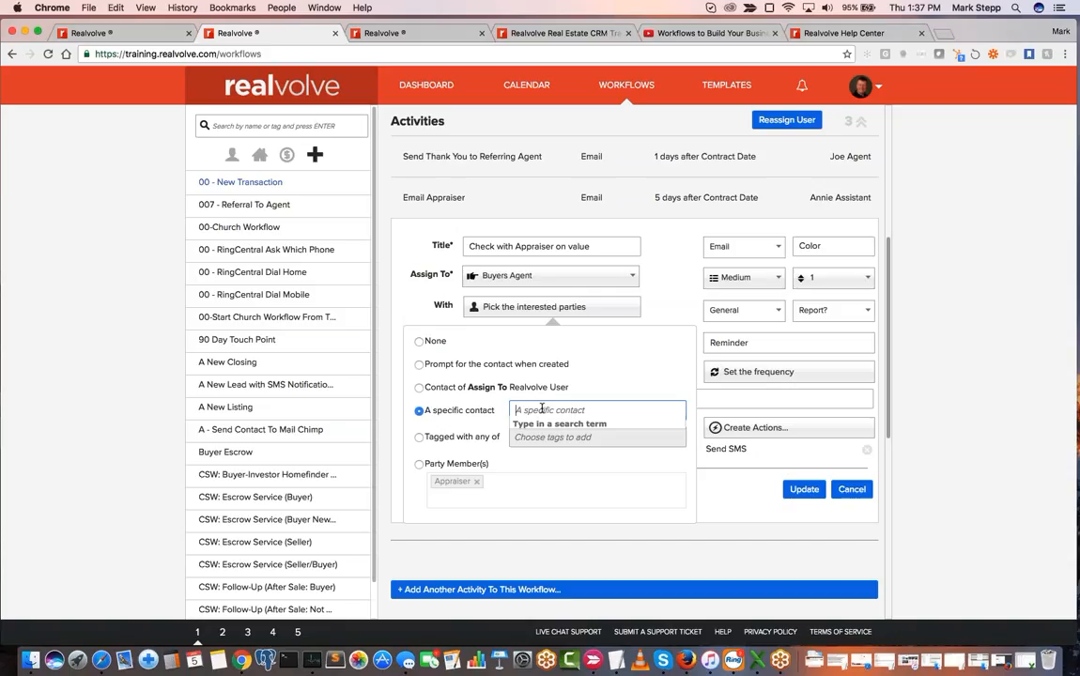
text(han)
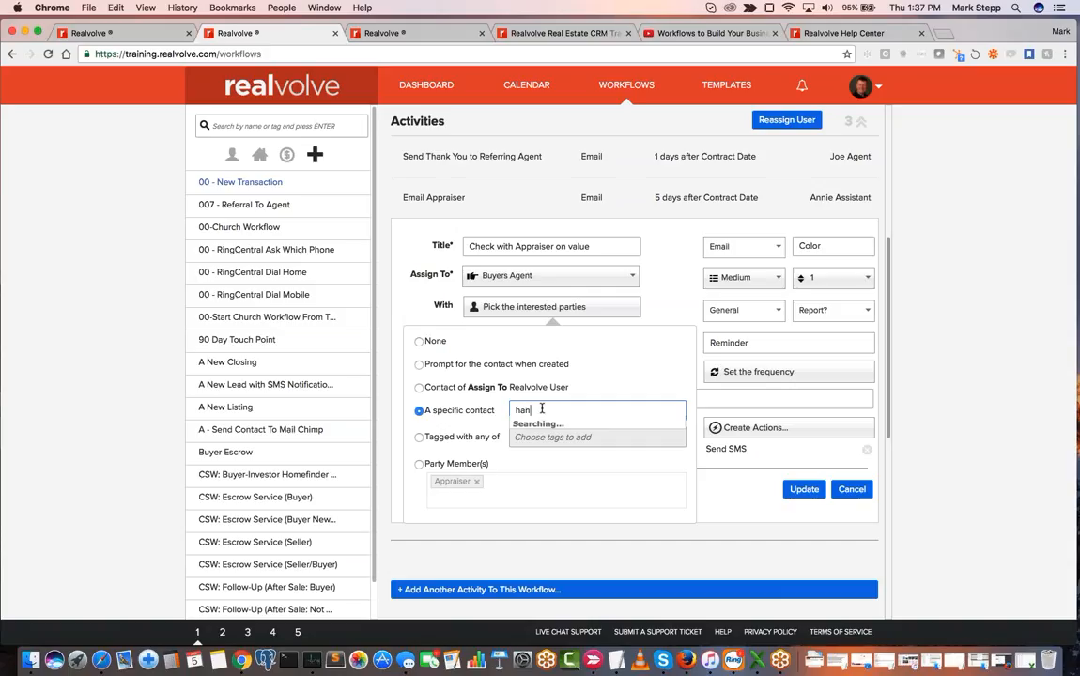
text(d)
key(BackSpace)
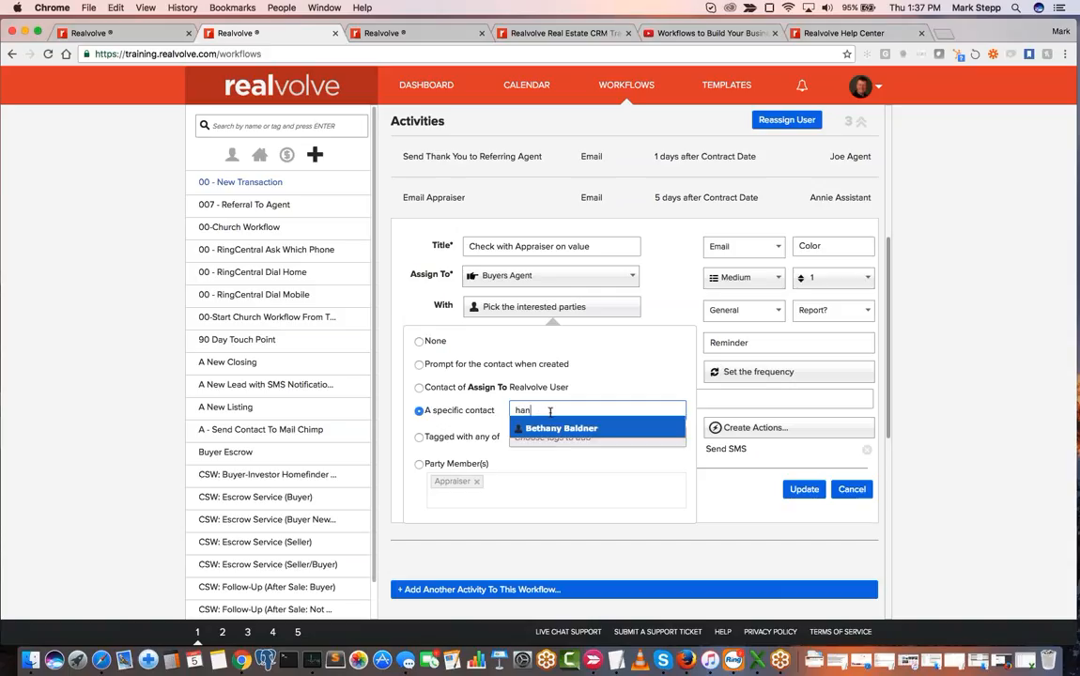
key(BackSpace)
key(BackSpace)
key(BackSpace)
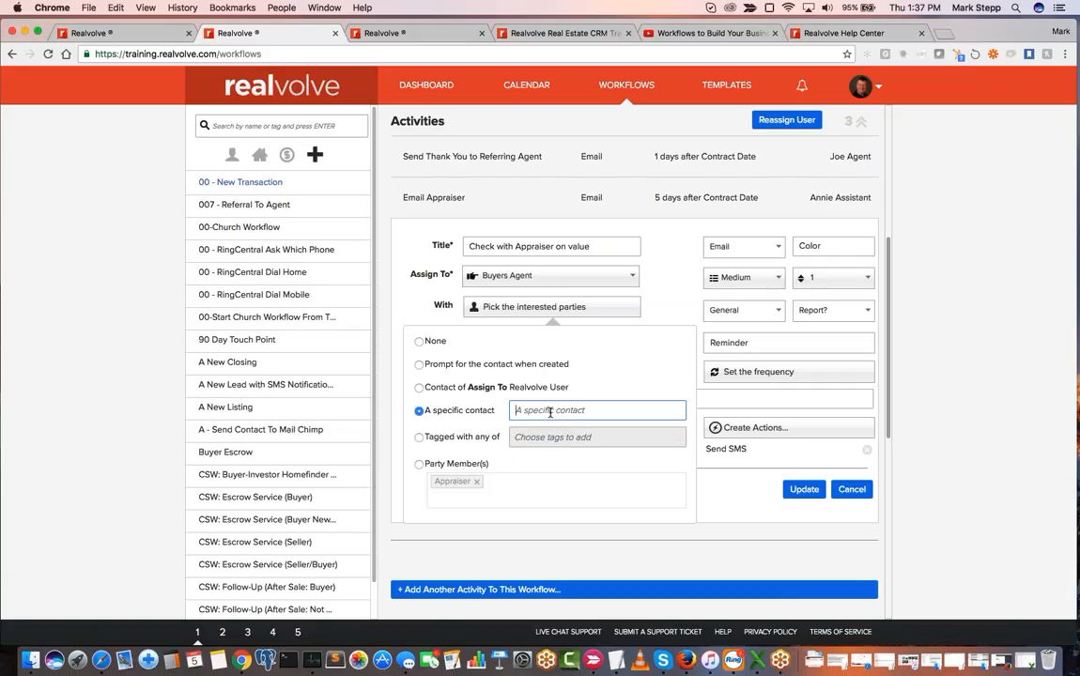
- Set the activity's interested parties to contacts tagged with "Top 150"
click(419, 438)
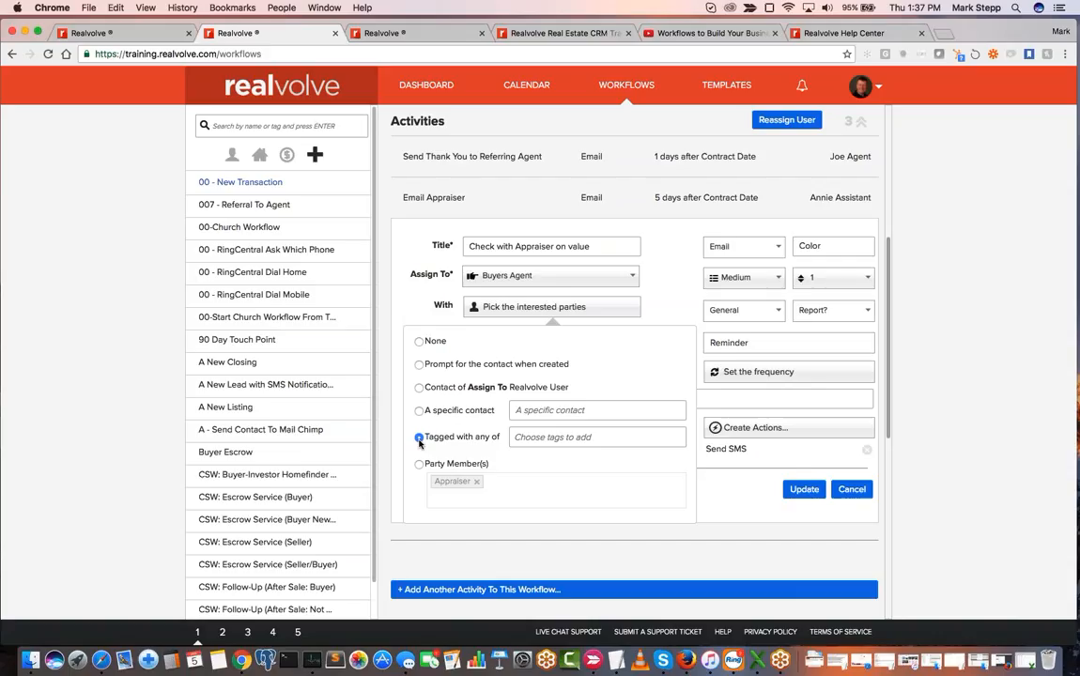
click(550, 438)
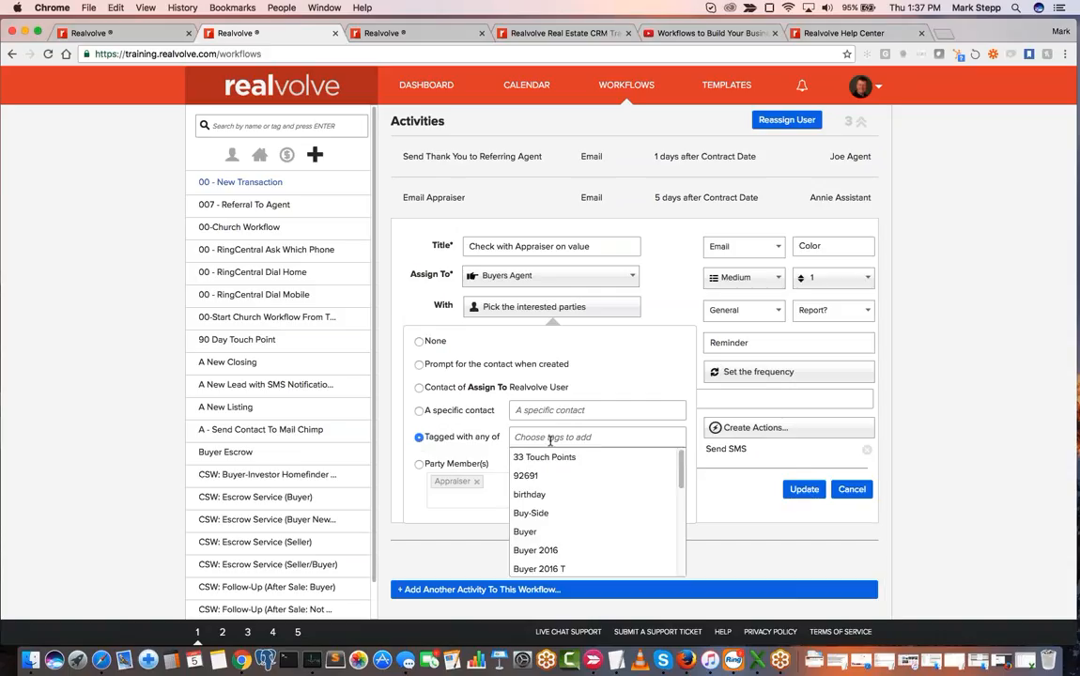
text(top)
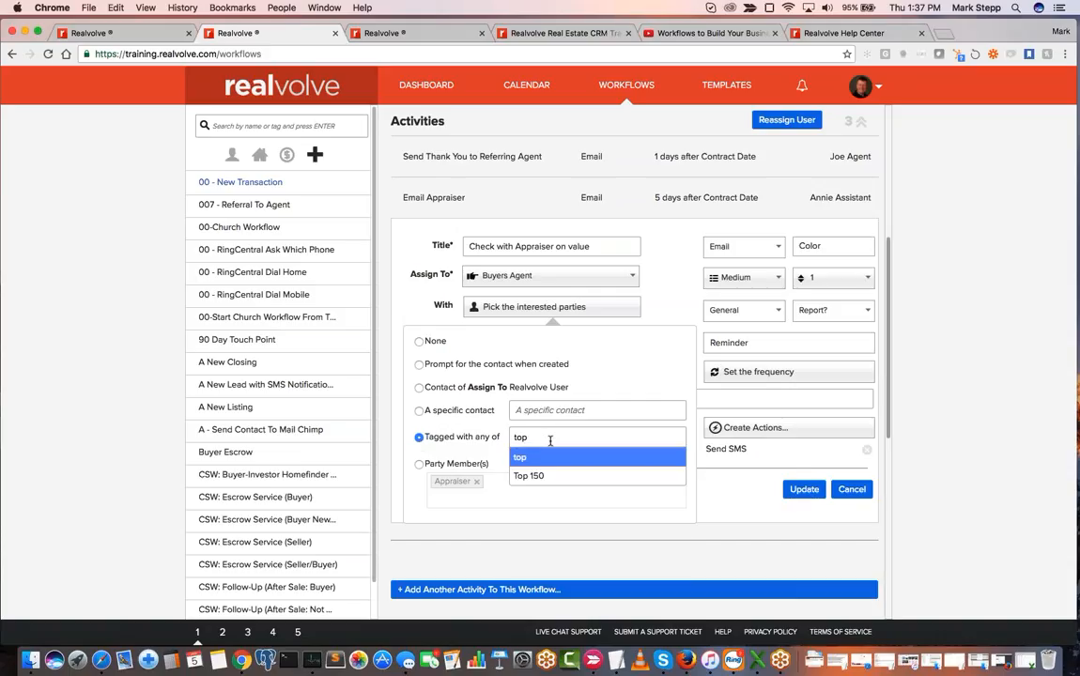
click(549, 477)
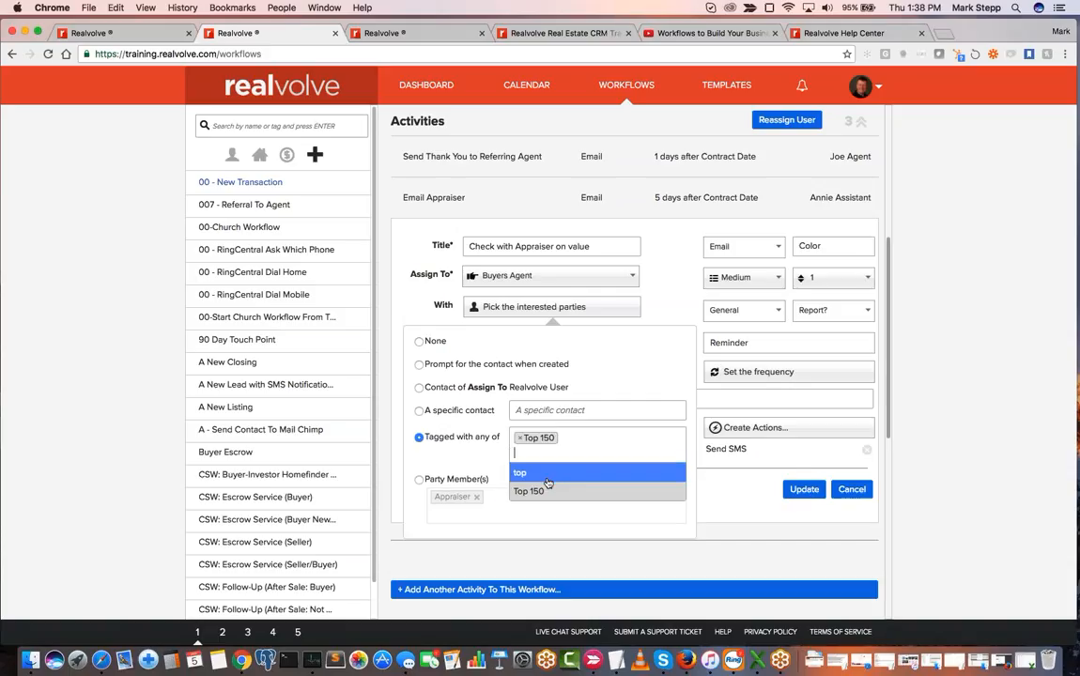
- Replace the "Top 150" tag for the interested parties with a new "New Listing List" tag
click(519, 439)
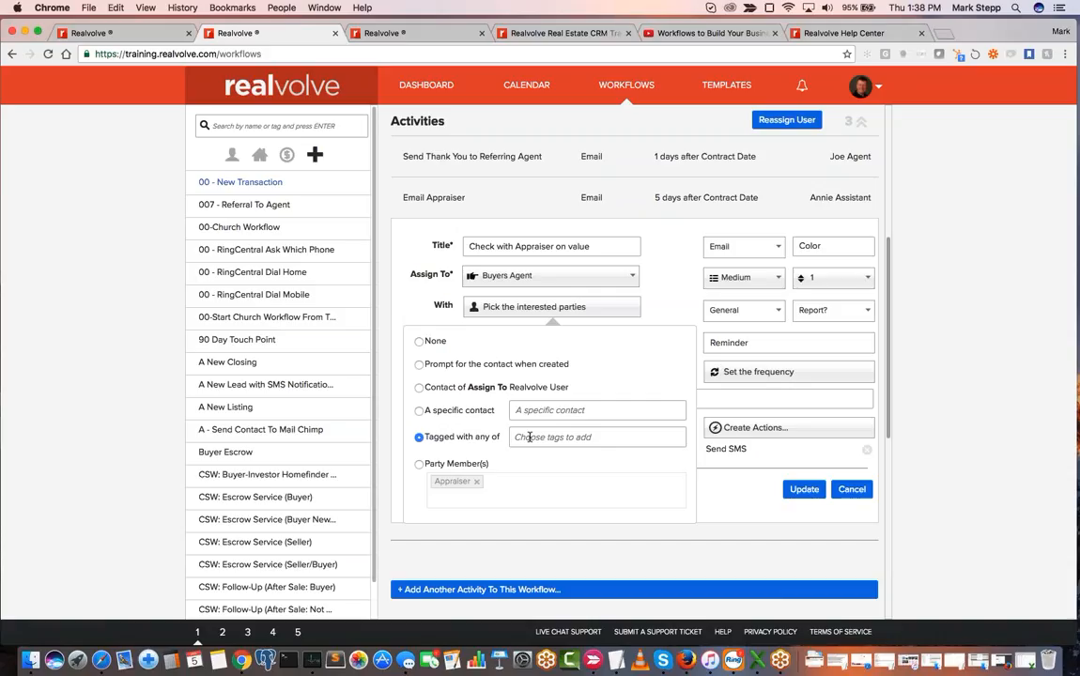
text(New L)
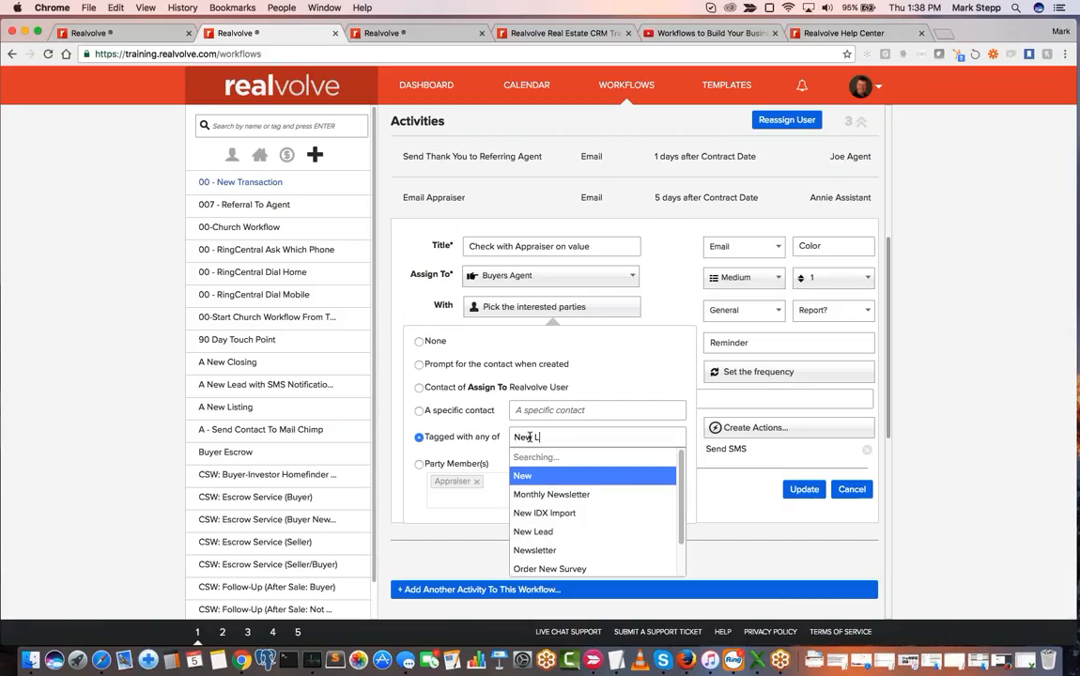
text(isting List)
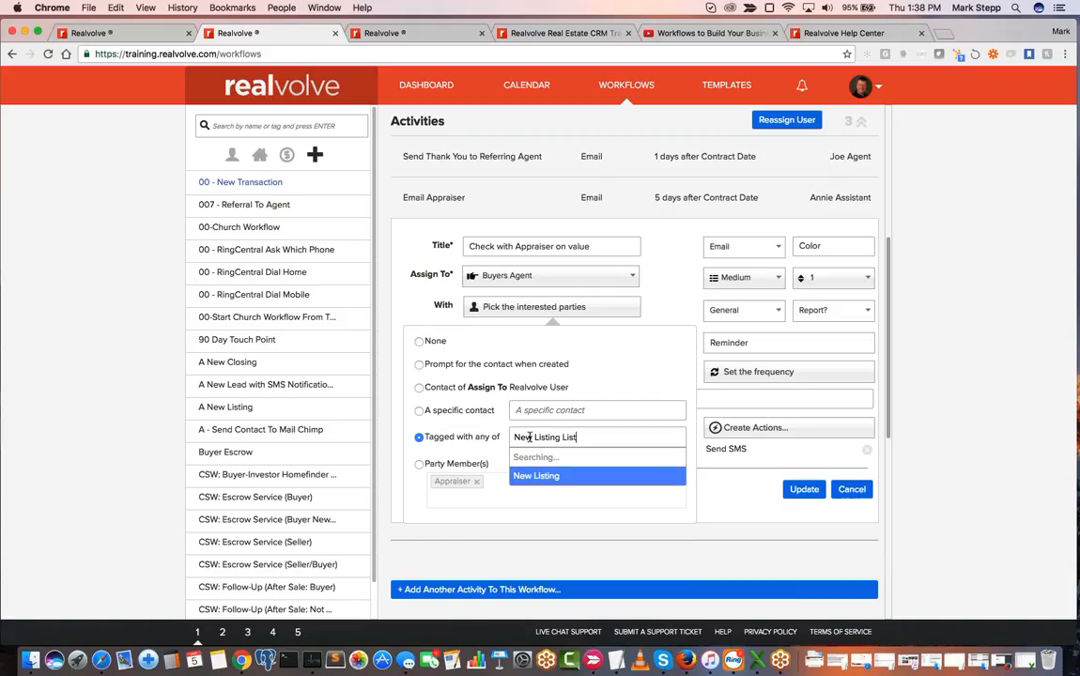
key(Return)
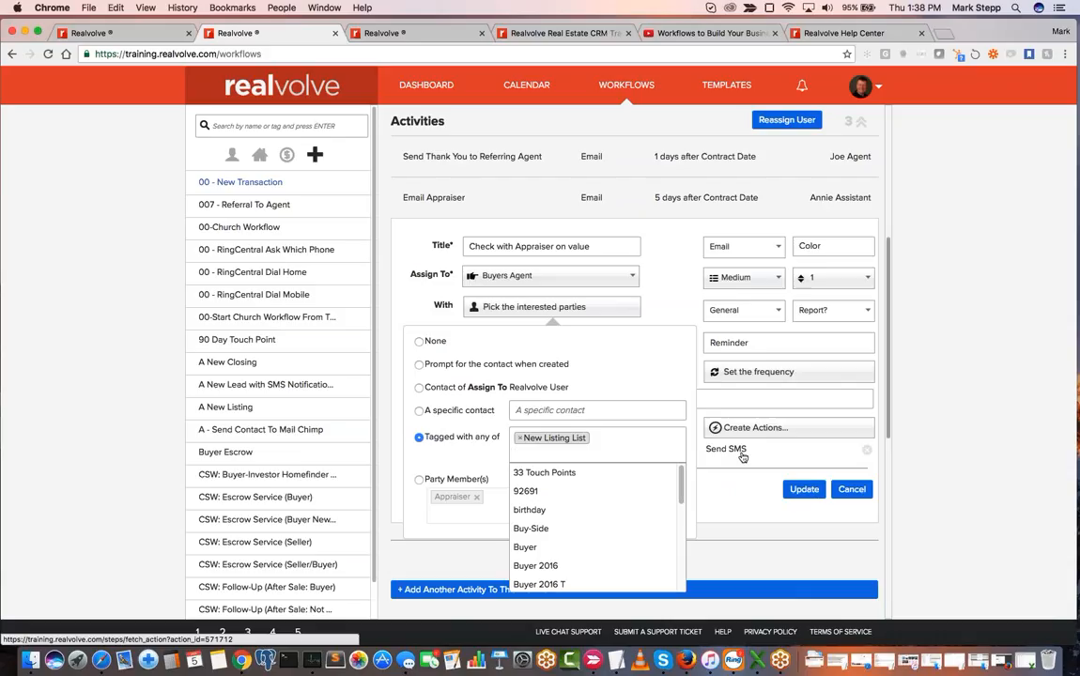
click(601, 445)
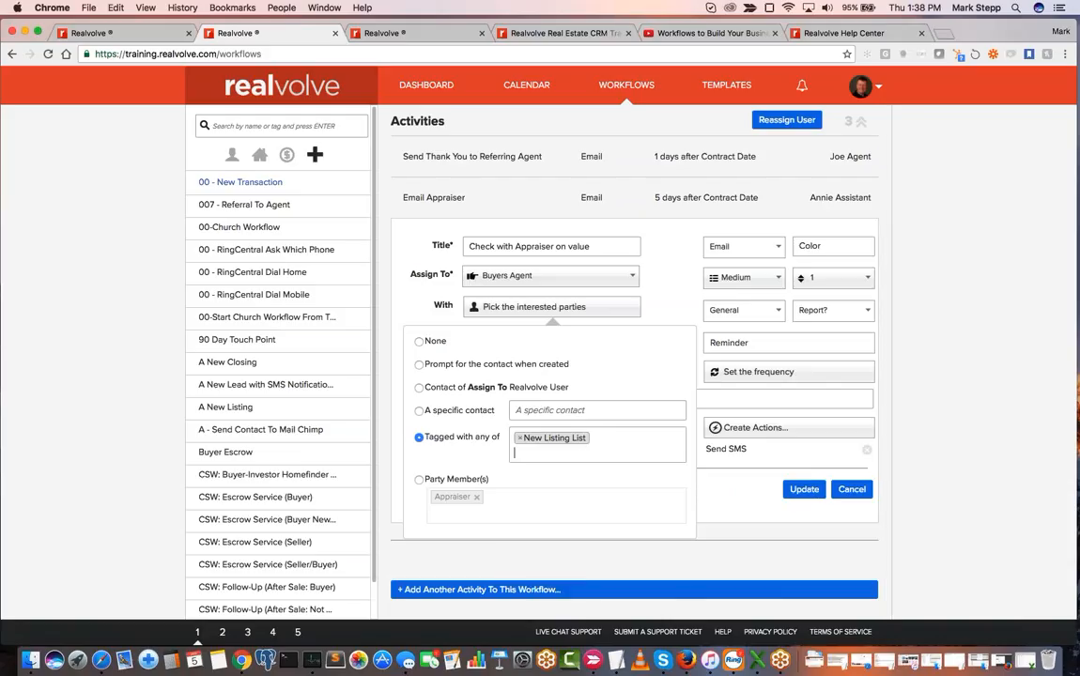
- Switch the value-check activity's interested parties to the Appraiser party member and discard the edits to the activity
click(518, 451)
click(419, 481)
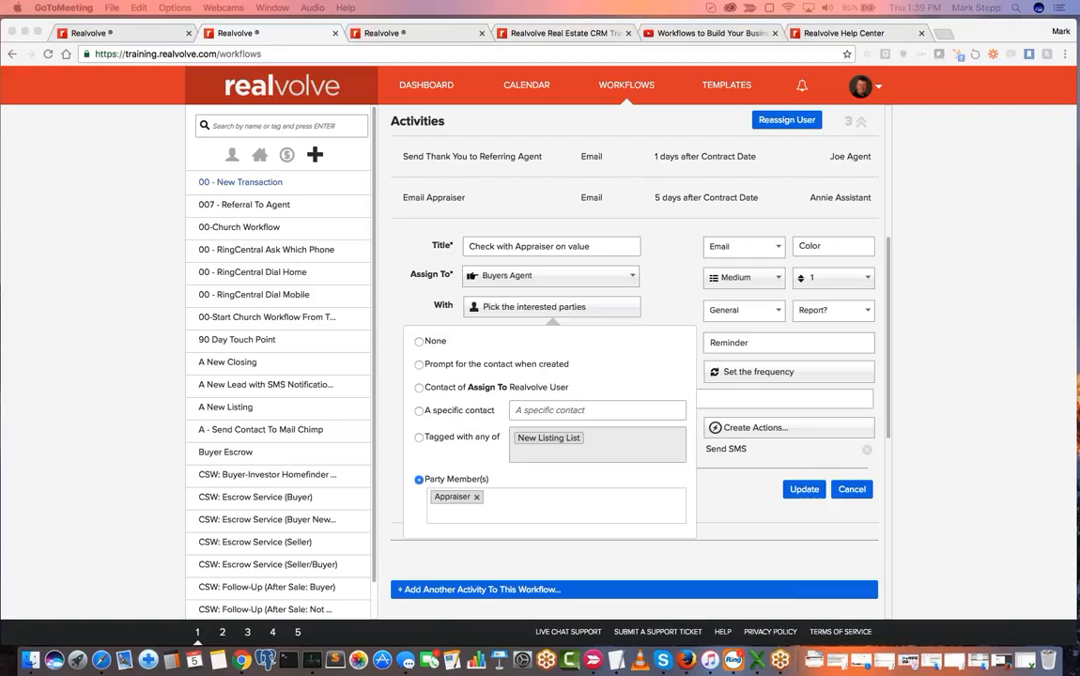
click(853, 492)
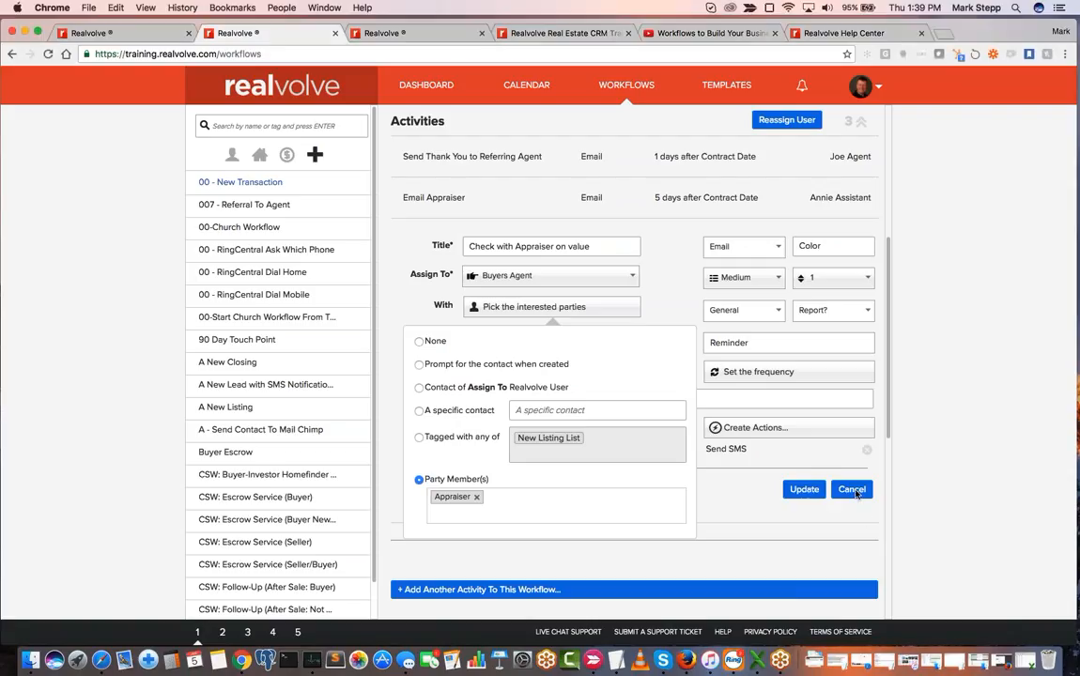
click(853, 492)
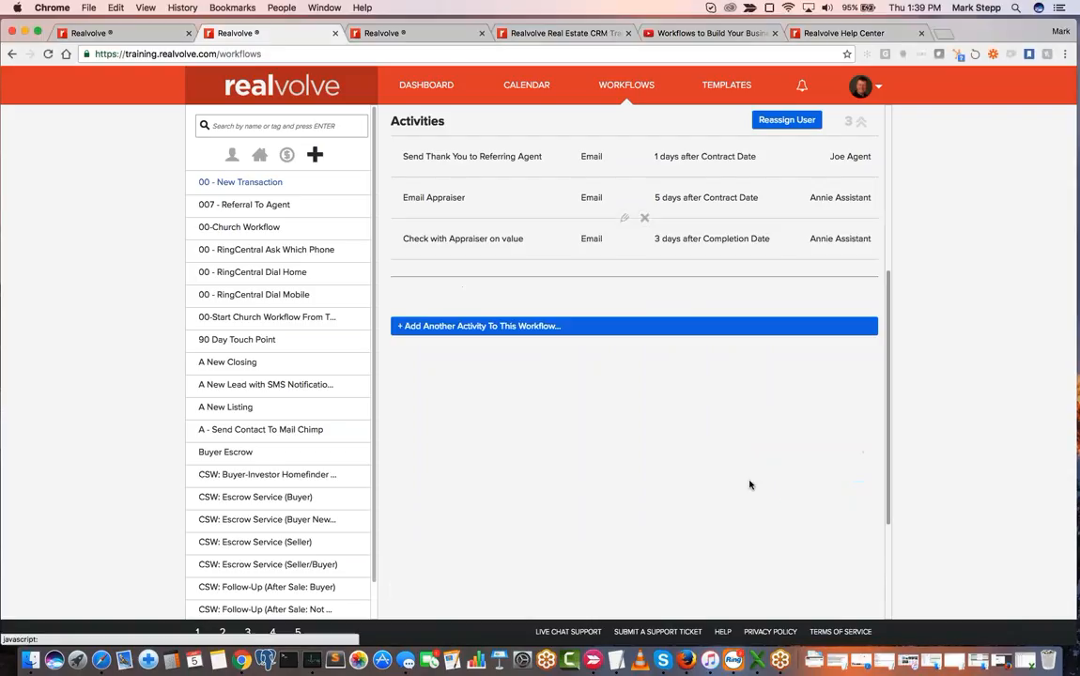
- Show the calendar by month and filter it to the assistant user's items instead of the agent's
click(523, 90)
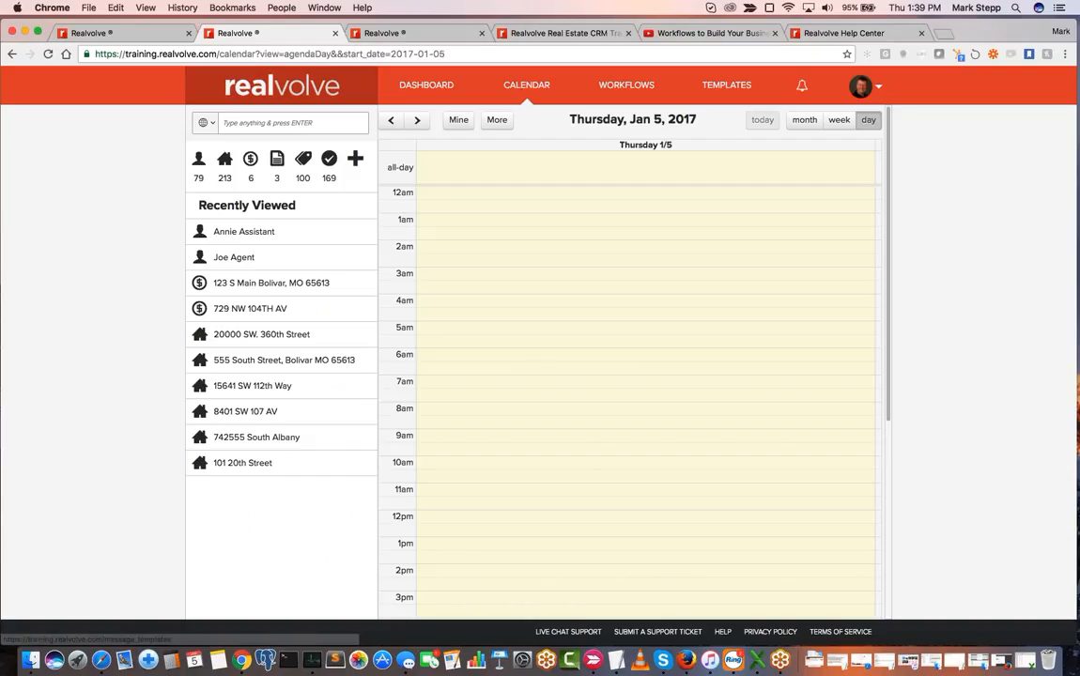
click(812, 122)
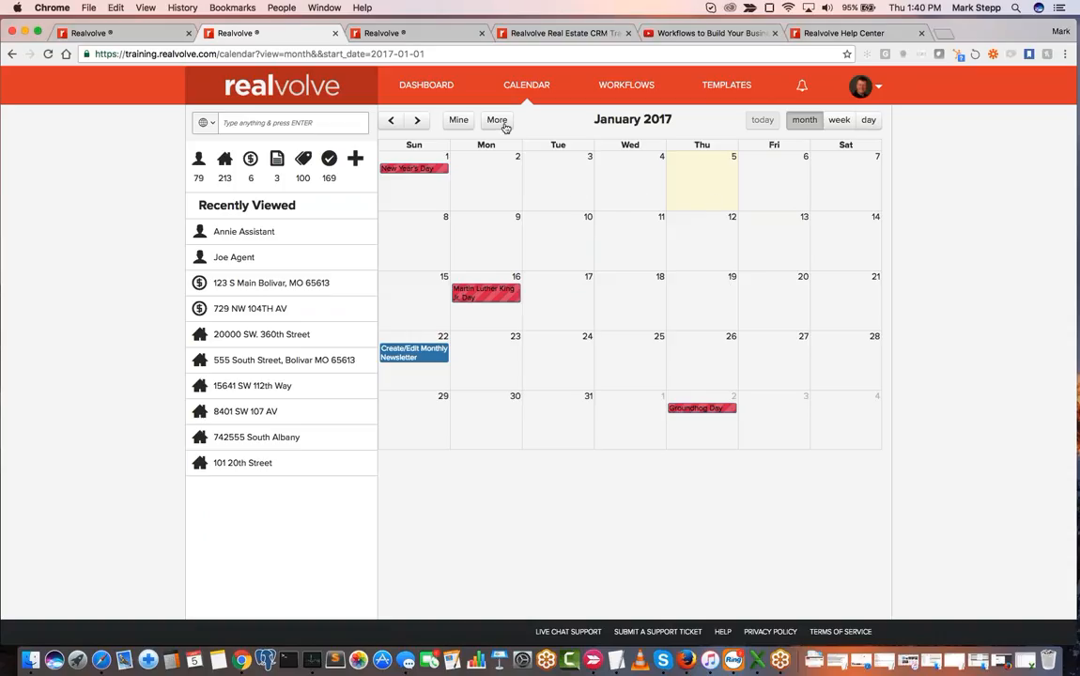
click(496, 123)
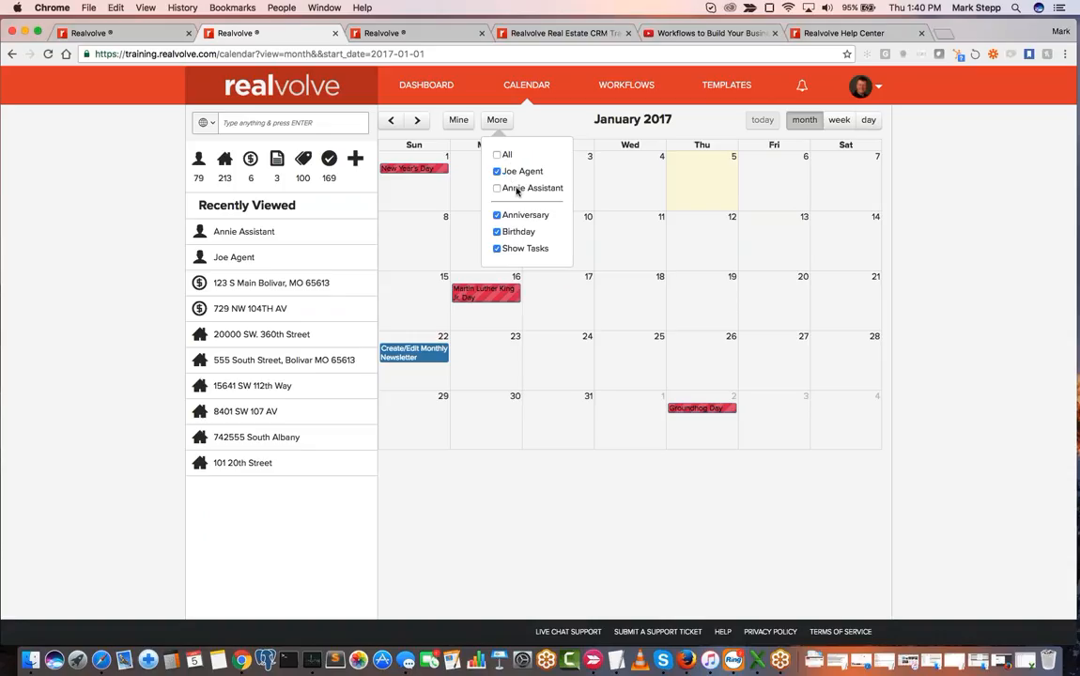
click(497, 155)
click(497, 171)
click(497, 187)
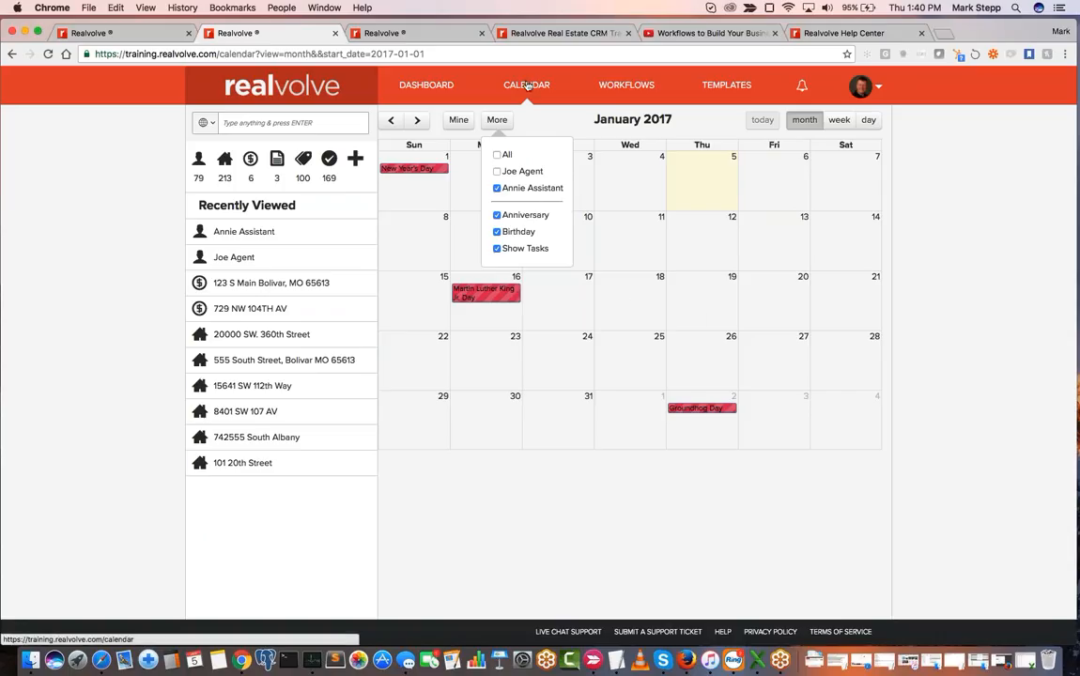
- List the tasks alongside the calendar and view the calendar by week and by day
click(329, 159)
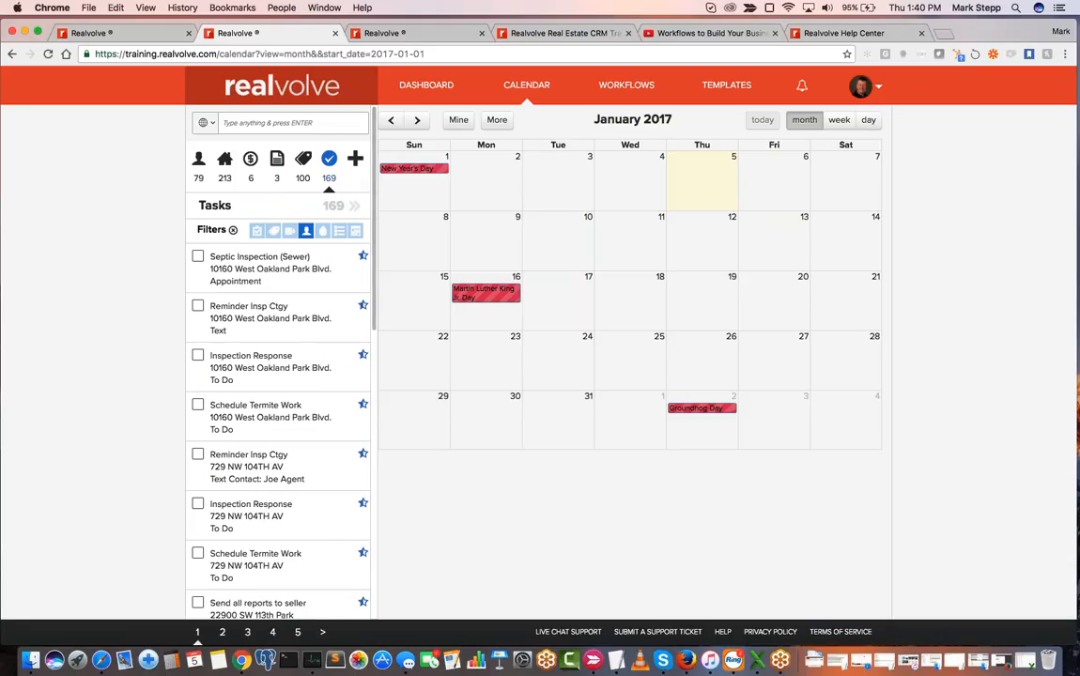
click(838, 119)
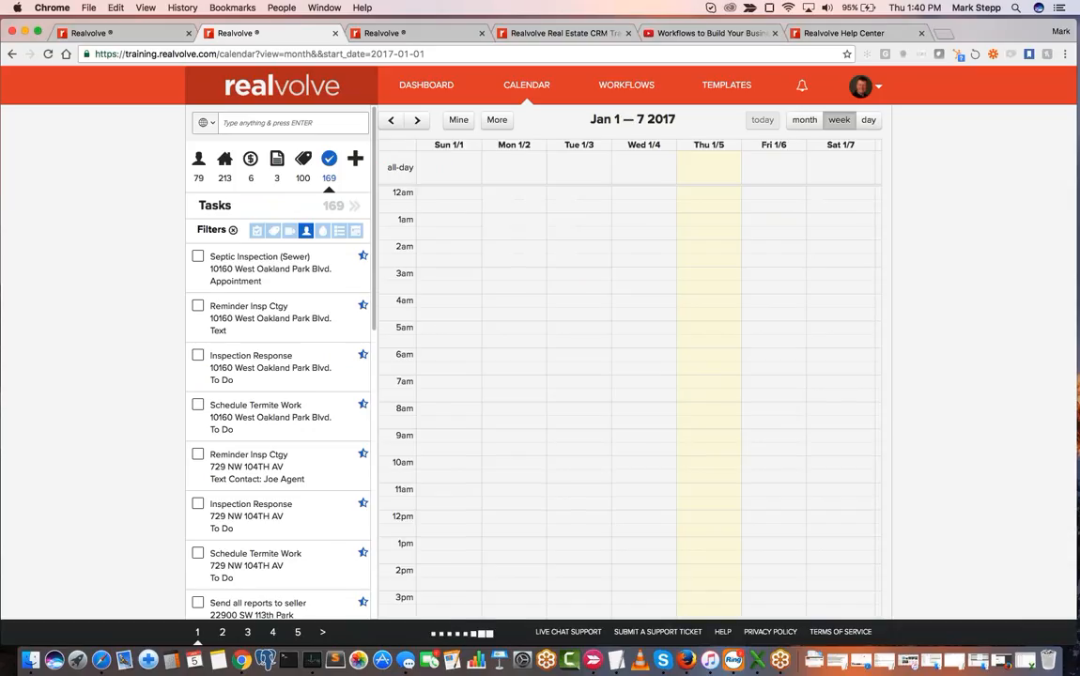
click(869, 119)
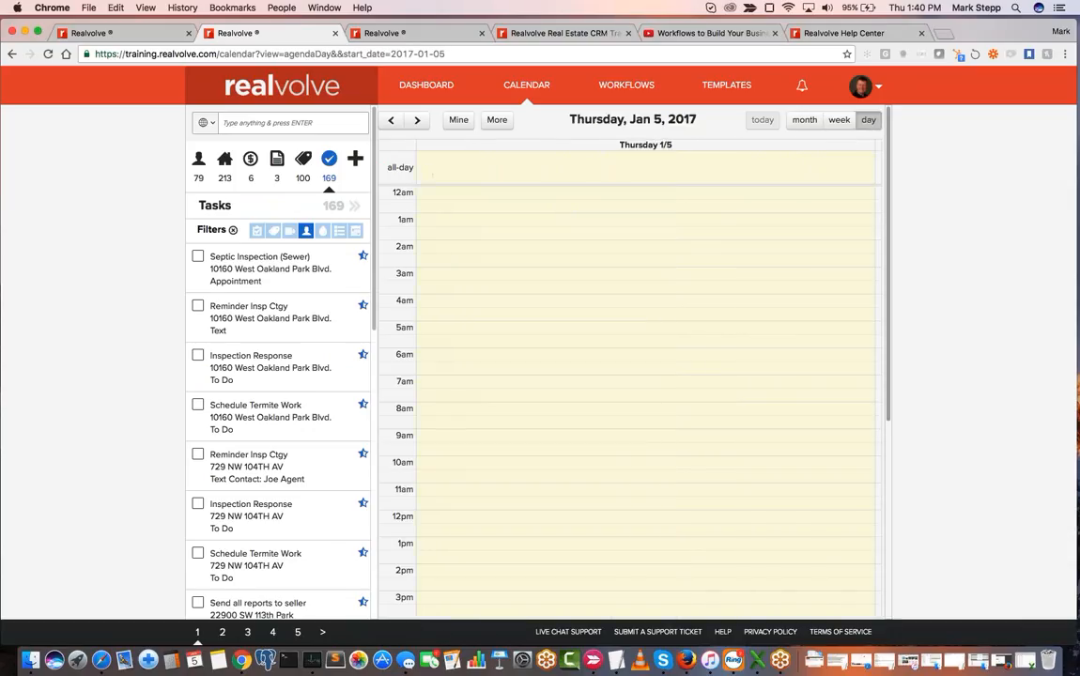
- Show all tasks in the activities table, filtered to those assigned only to the assistant user
click(332, 172)
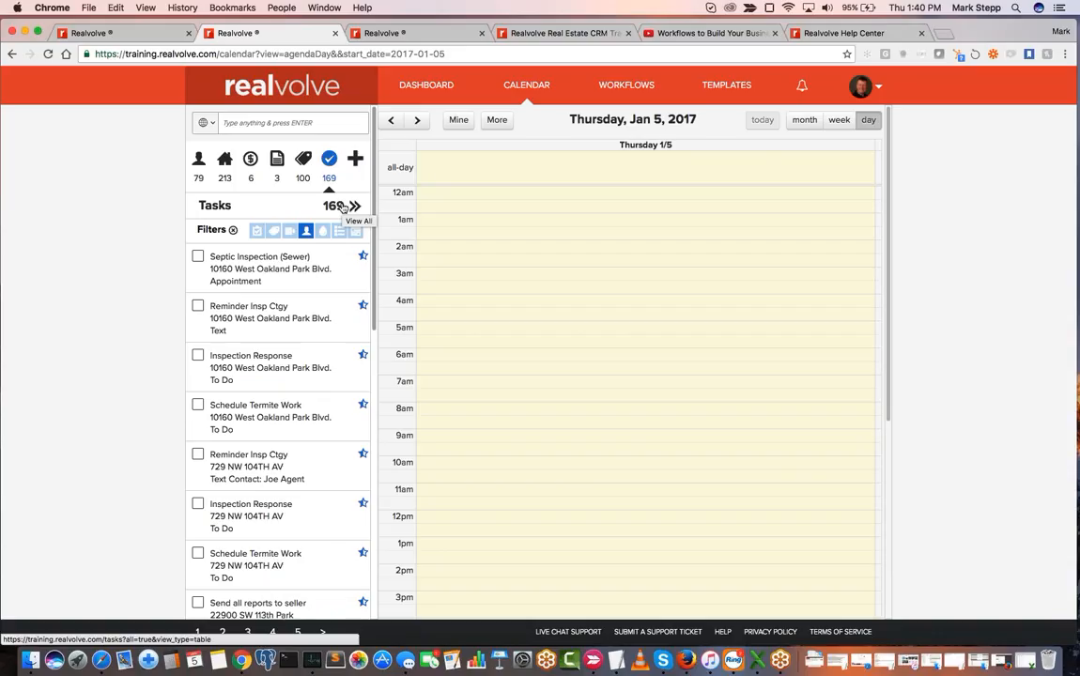
click(343, 206)
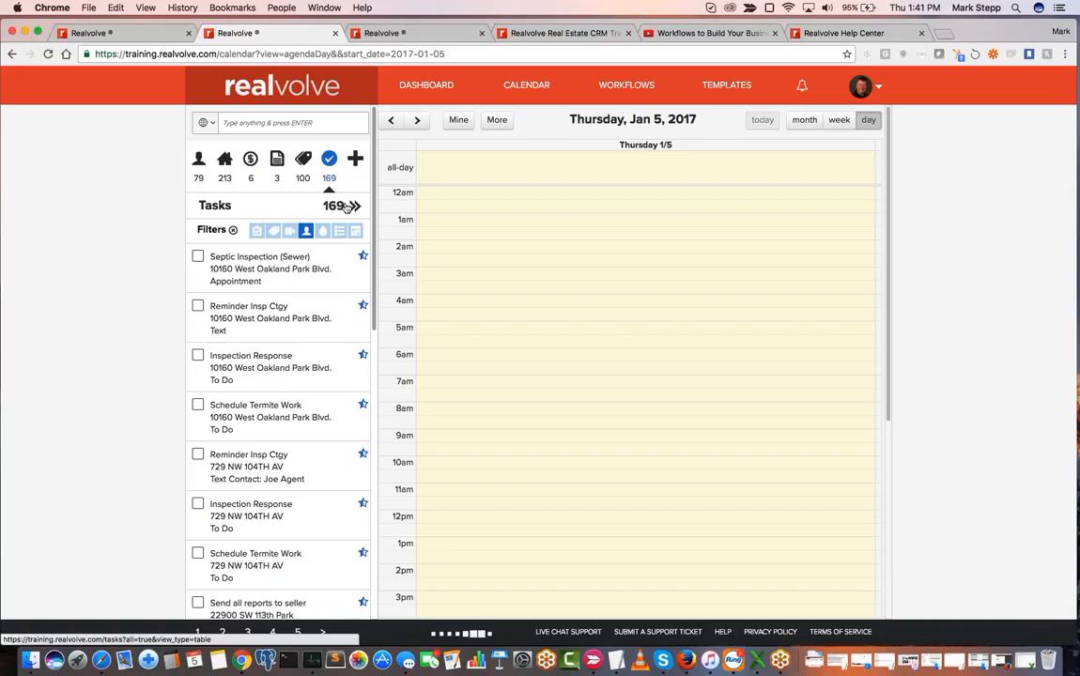
click(307, 234)
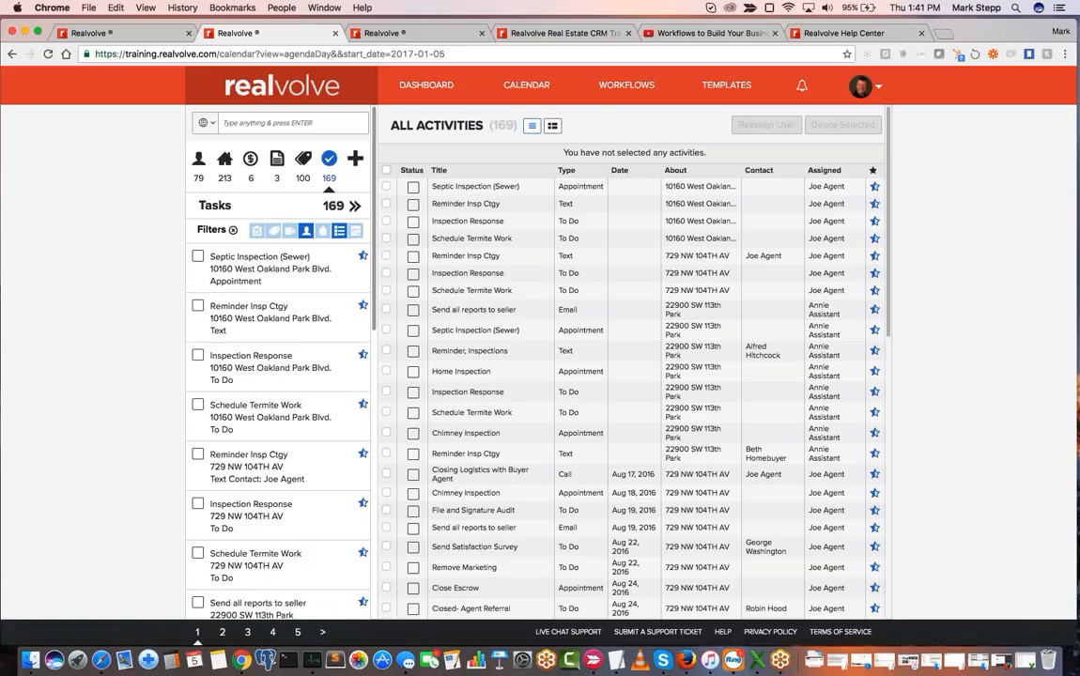
click(306, 234)
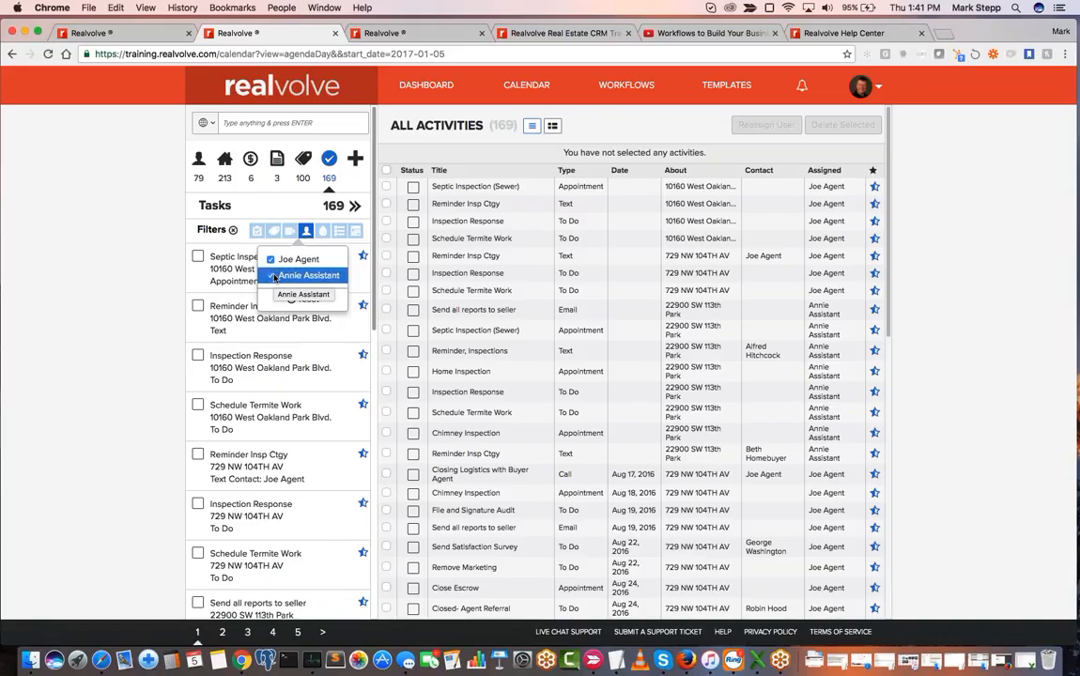
click(272, 263)
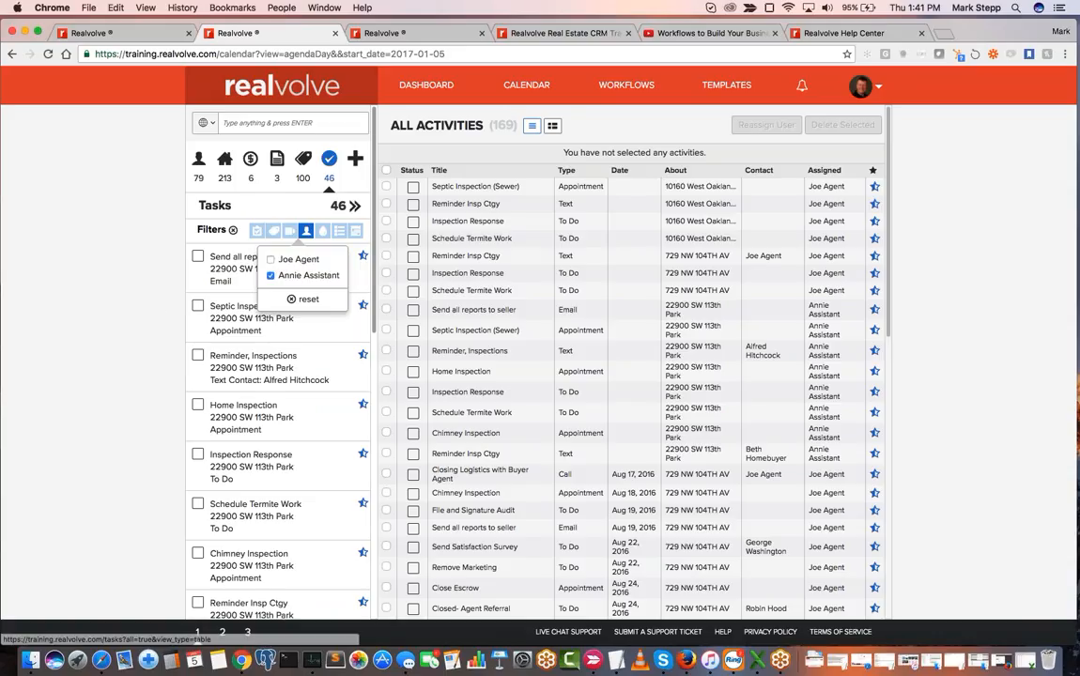
click(337, 216)
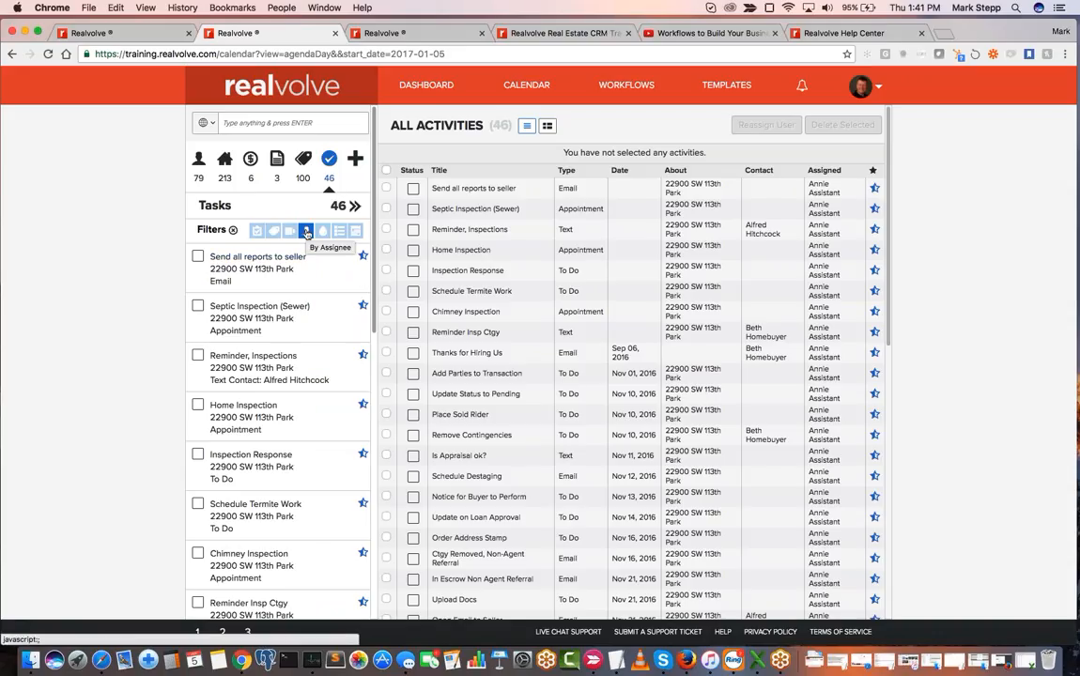
click(306, 232)
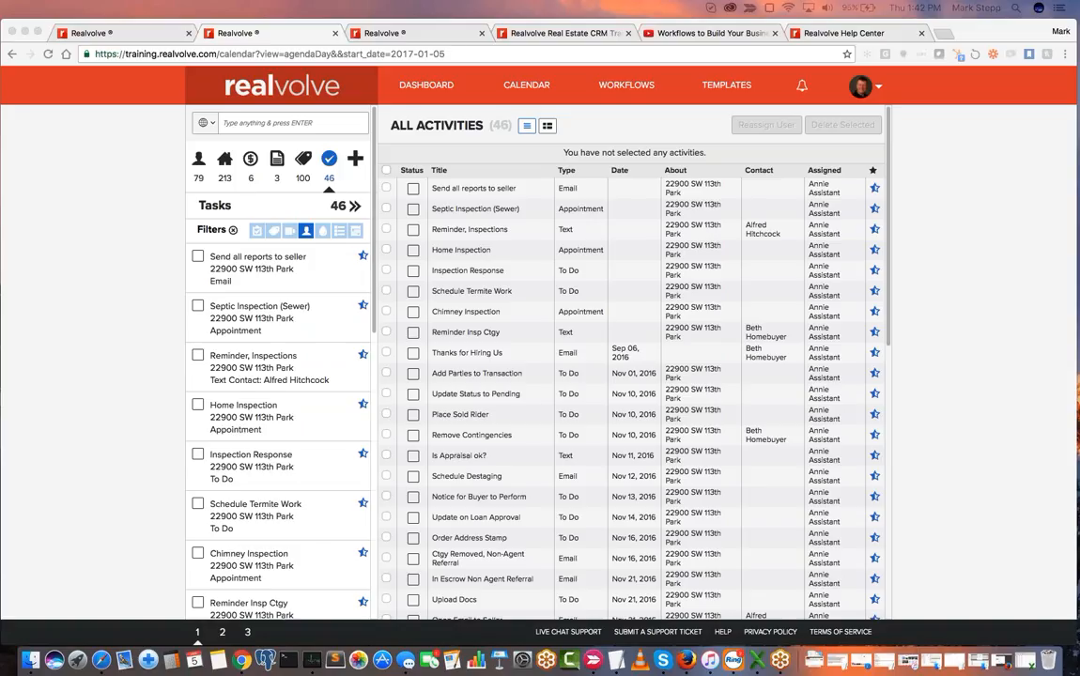
- Go to the go.realvolve.com/training page and look through the Getting Organized training blocks
click(408, 35)
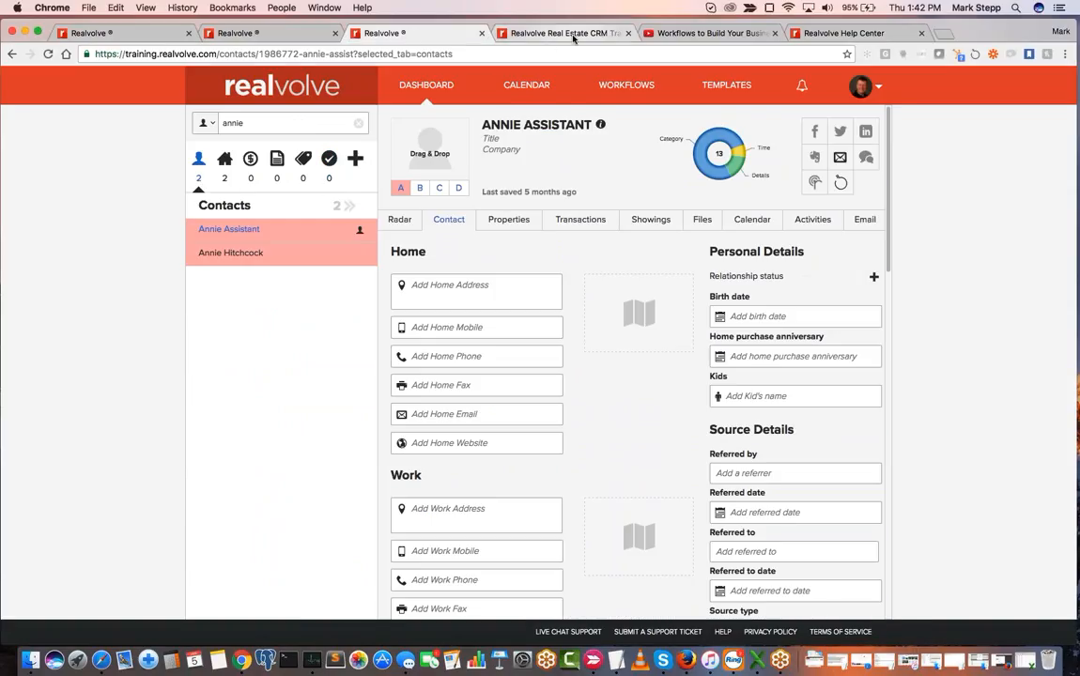
click(573, 35)
click(254, 54)
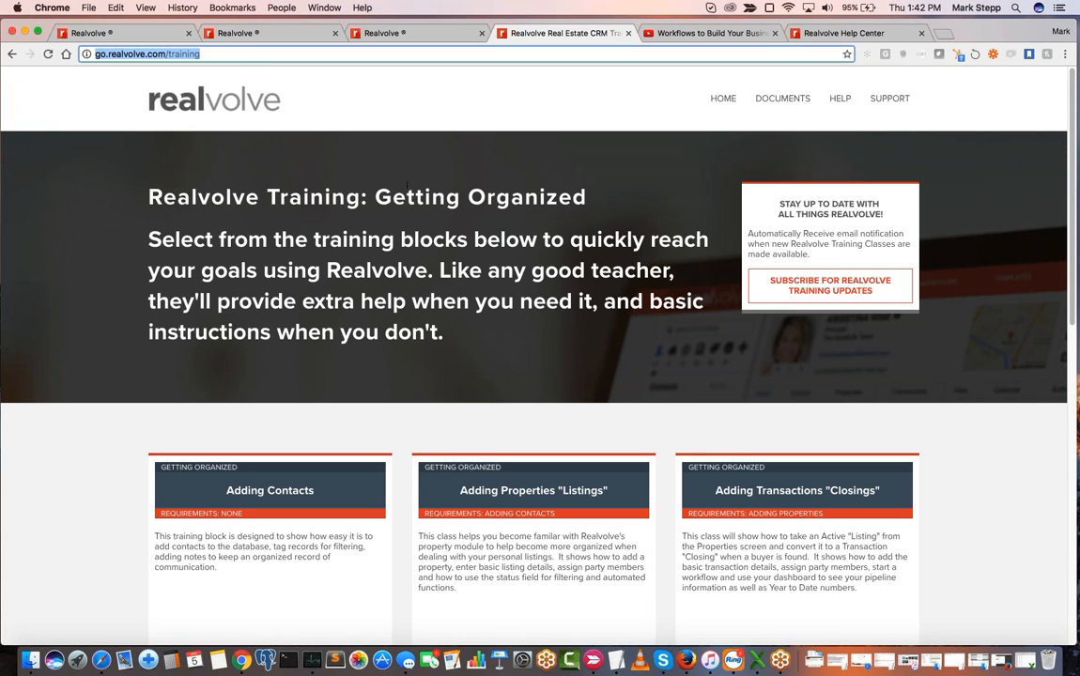
scroll(406, 185, down, 5)
scroll(406, 185, up, 2)
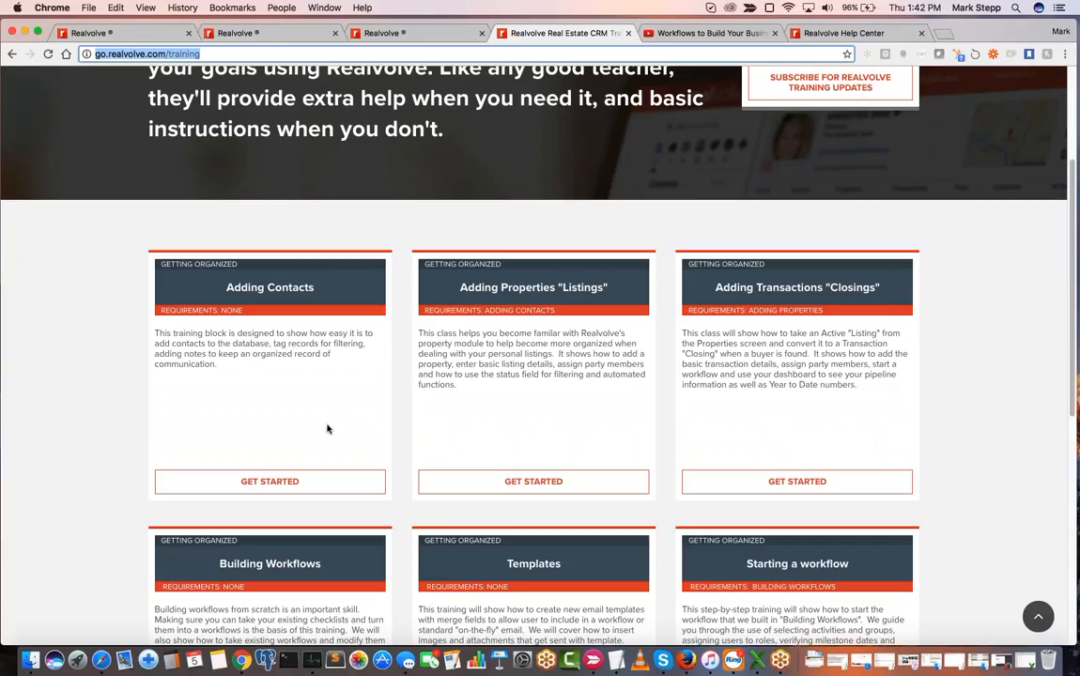
scroll(327, 429, down, 2)
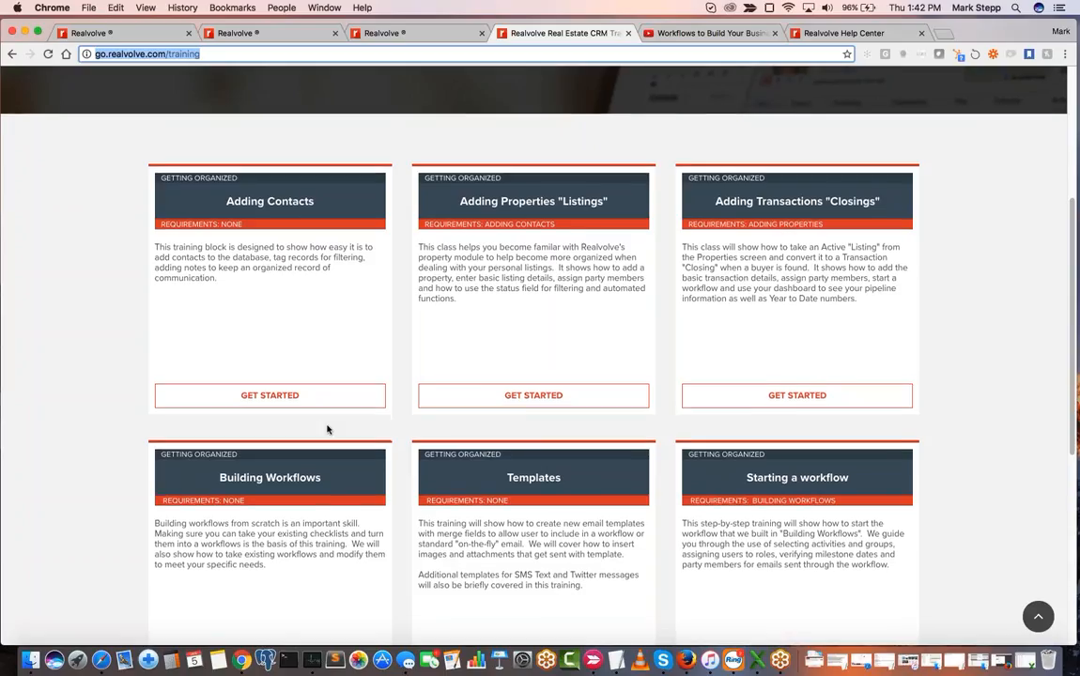
scroll(327, 429, down, 2)
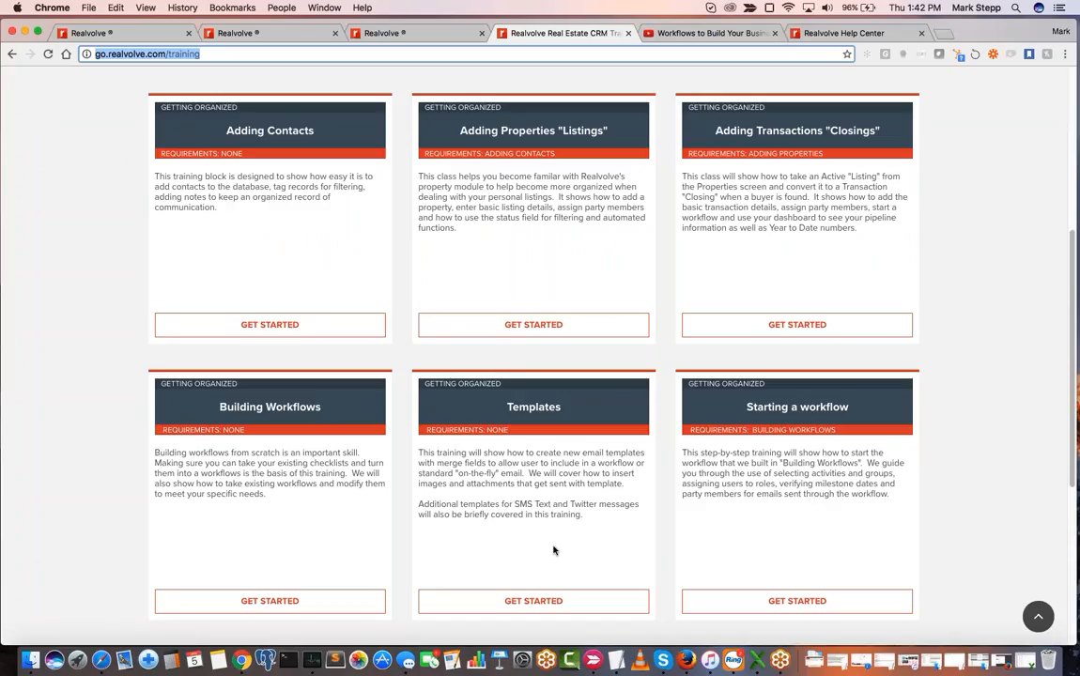
- Open the Sorting Contacts video in the Adding Contacts class and look through the class's related topics and additional resources
click(270, 324)
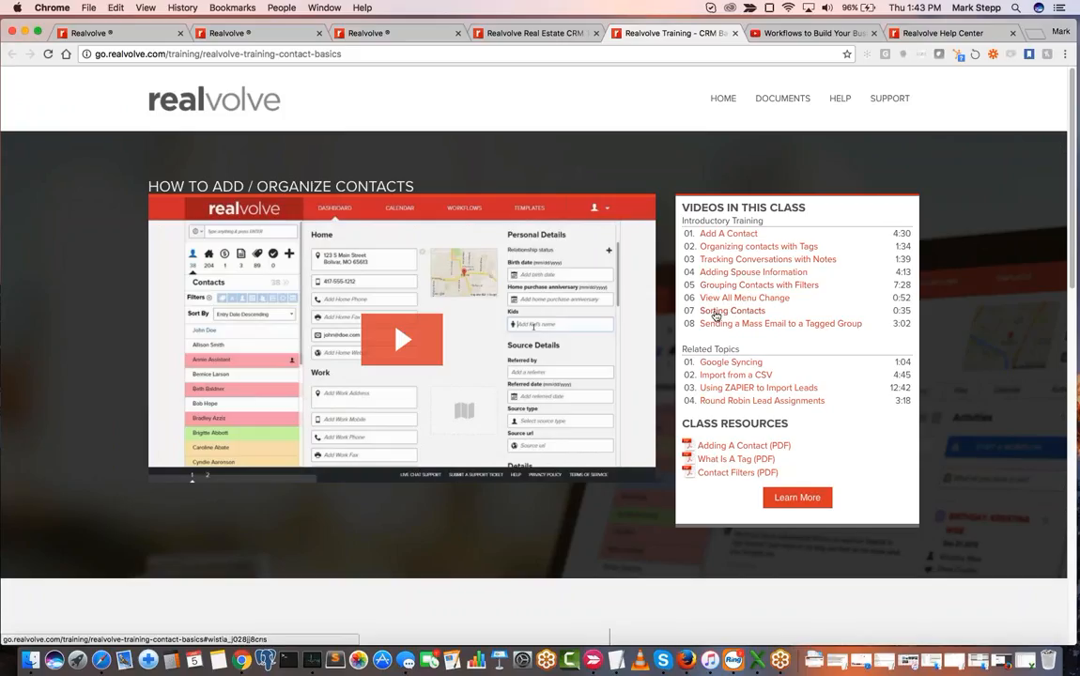
click(715, 313)
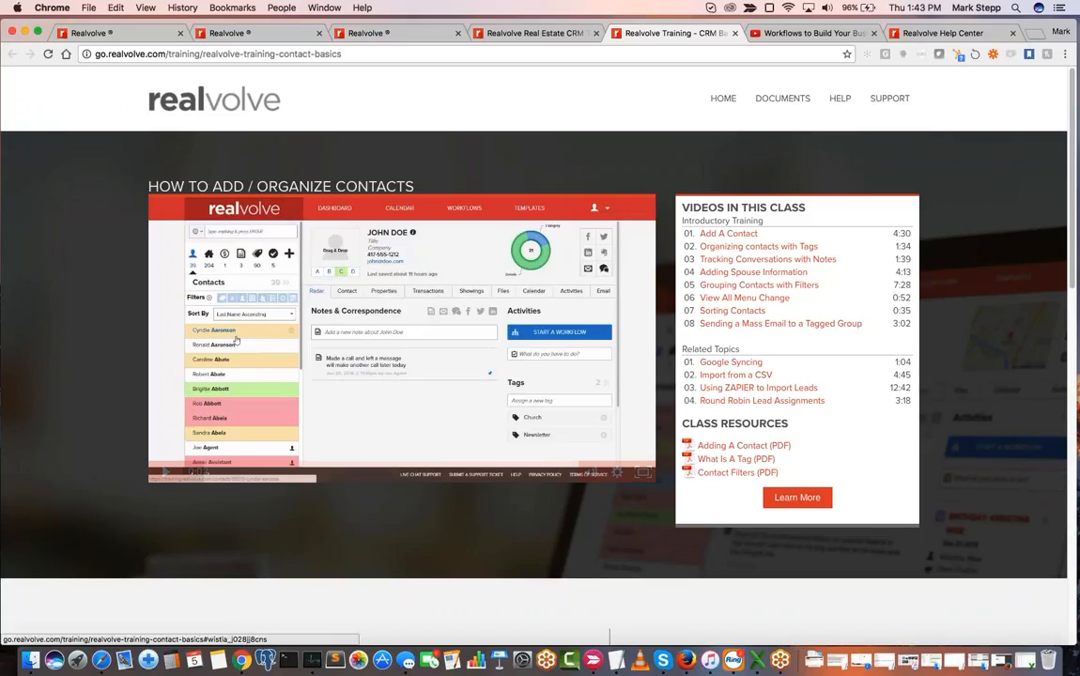
scroll(760, 390, down, 3)
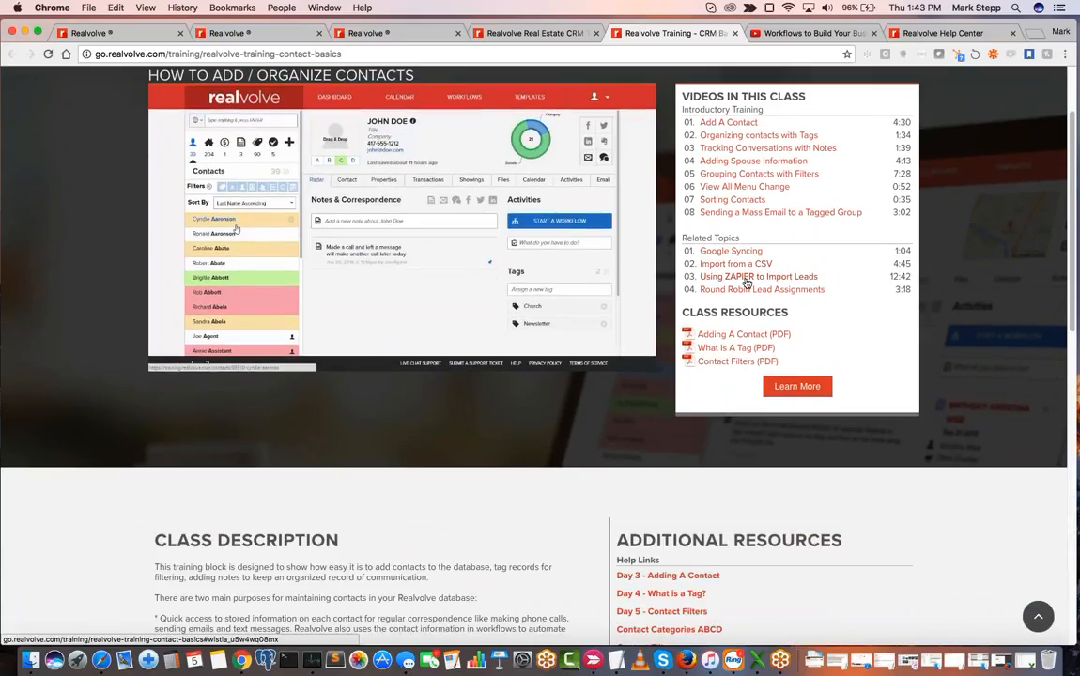
scroll(749, 288, down, 2)
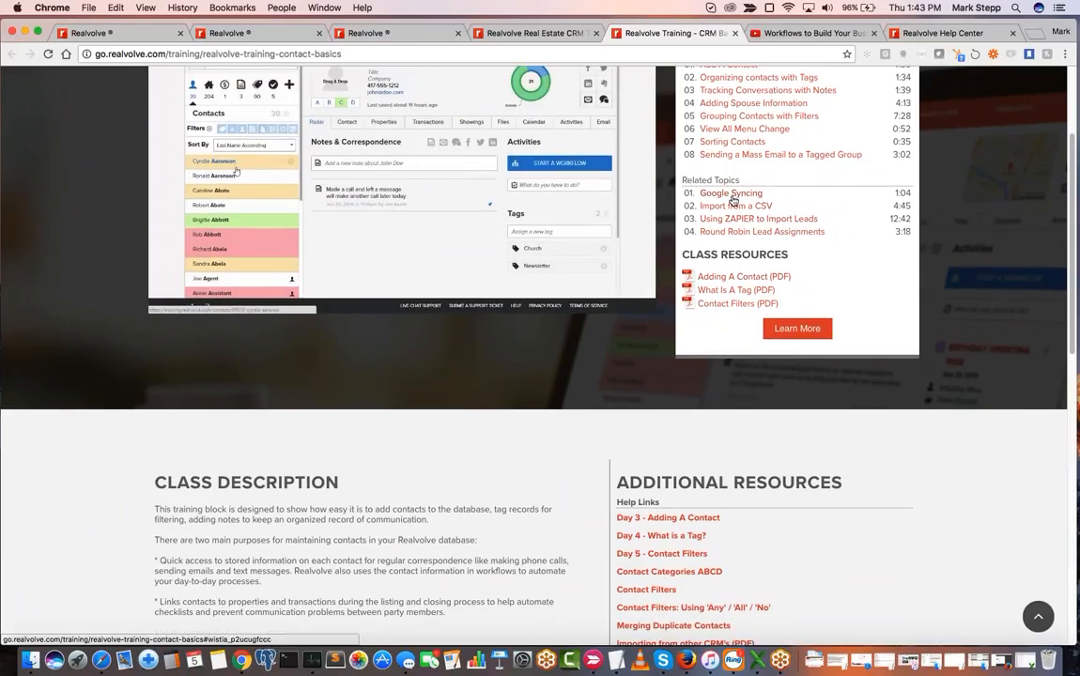
scroll(734, 199, up, 2)
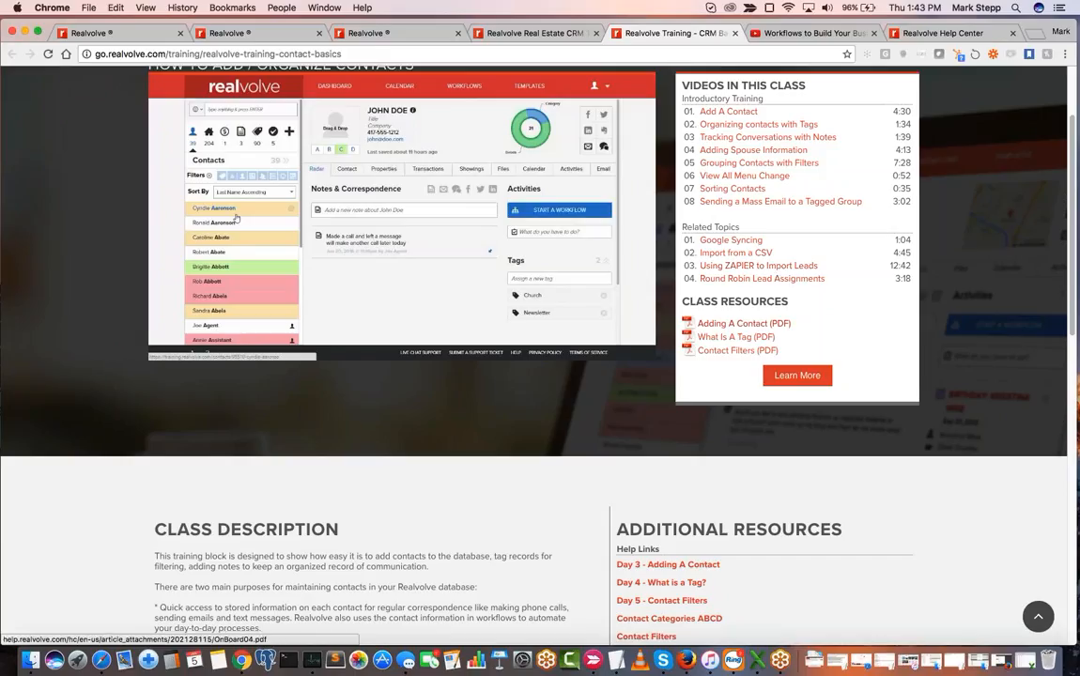
scroll(749, 287, down, 1)
scroll(749, 287, down, 1)
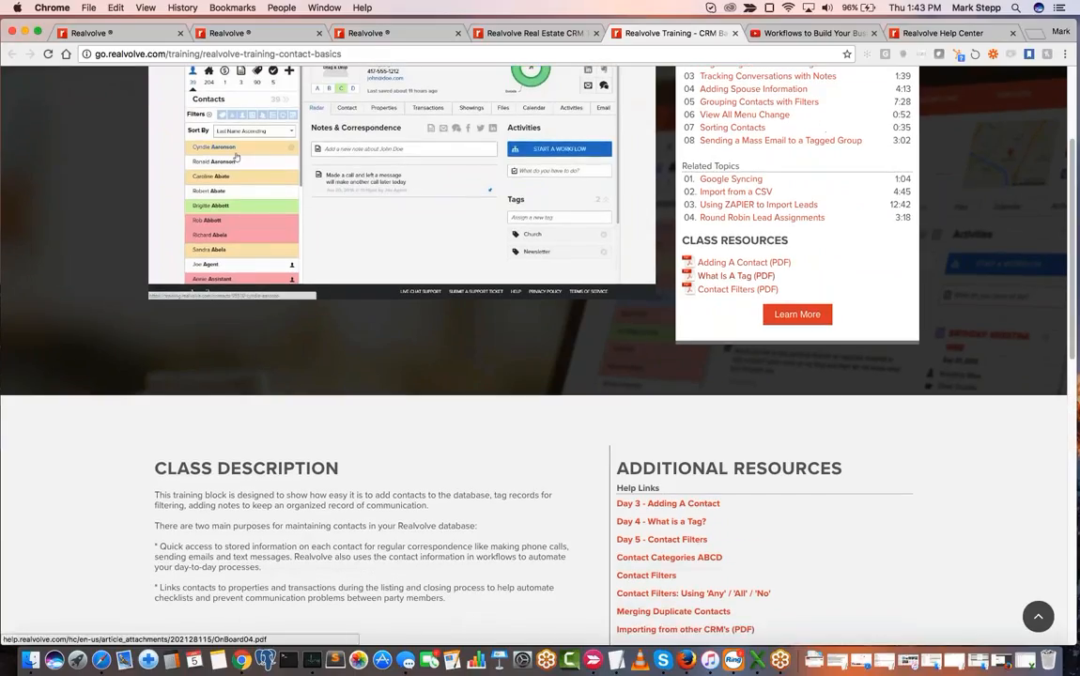
scroll(735, 275, down, 4)
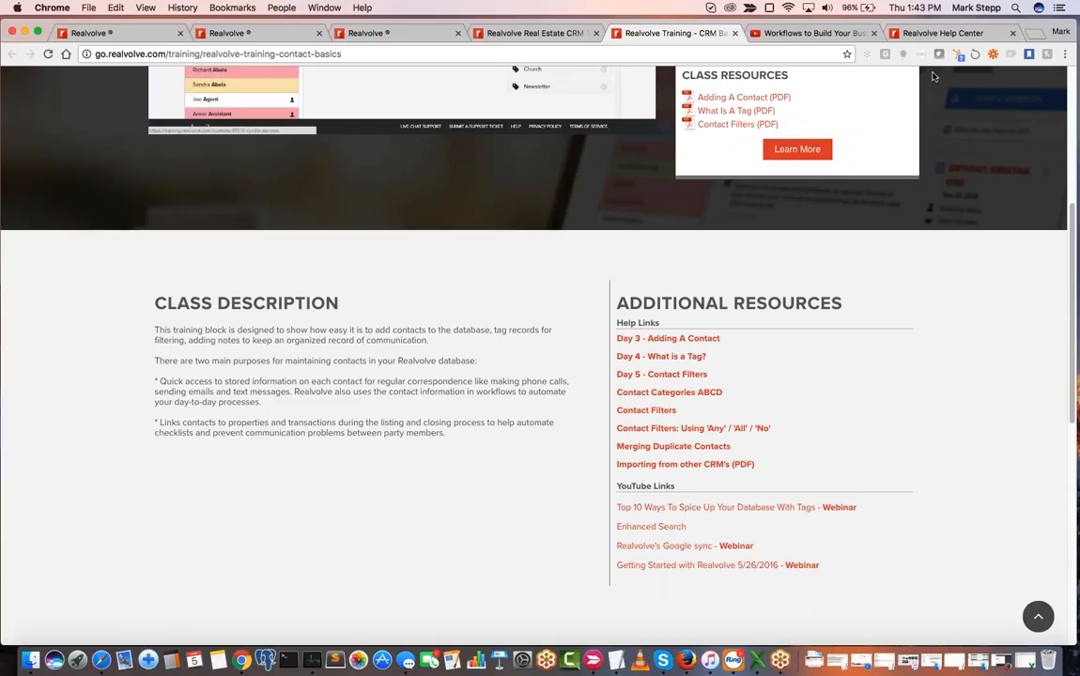
- Go to the Realvolve Help Center and look through its training videos, onboarding documents and importing articles
click(938, 33)
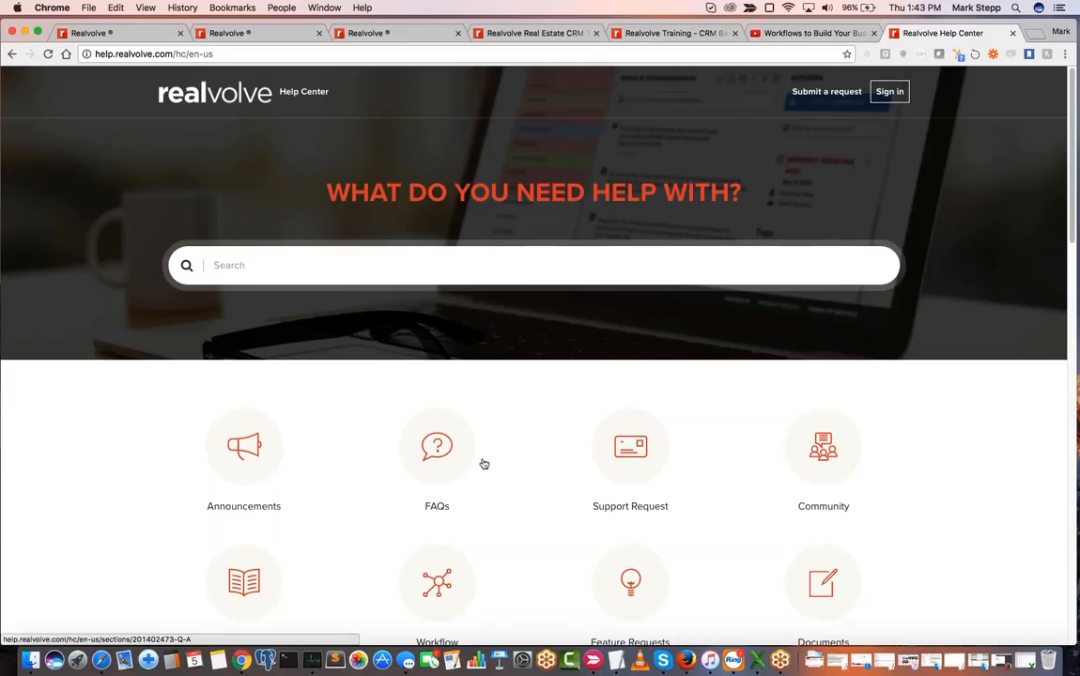
scroll(482, 463, down, 10)
scroll(482, 463, up, 1)
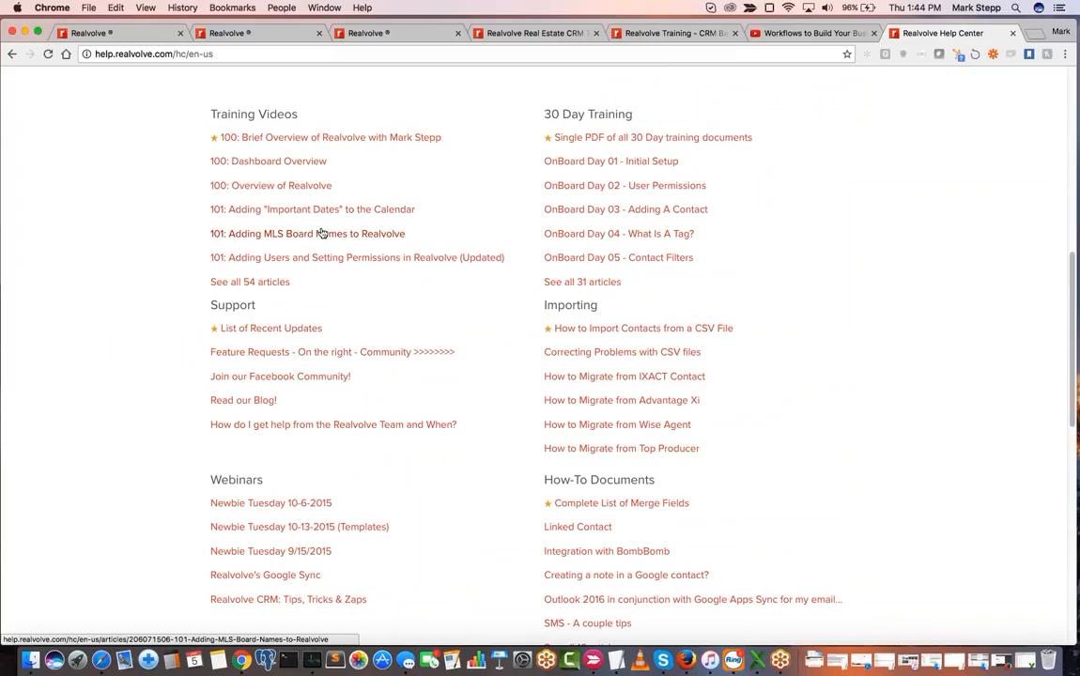
scroll(319, 234, up, 5)
scroll(323, 233, up, 2)
- Search the Help Center for "import" and look through the knowledge base results
click(302, 157)
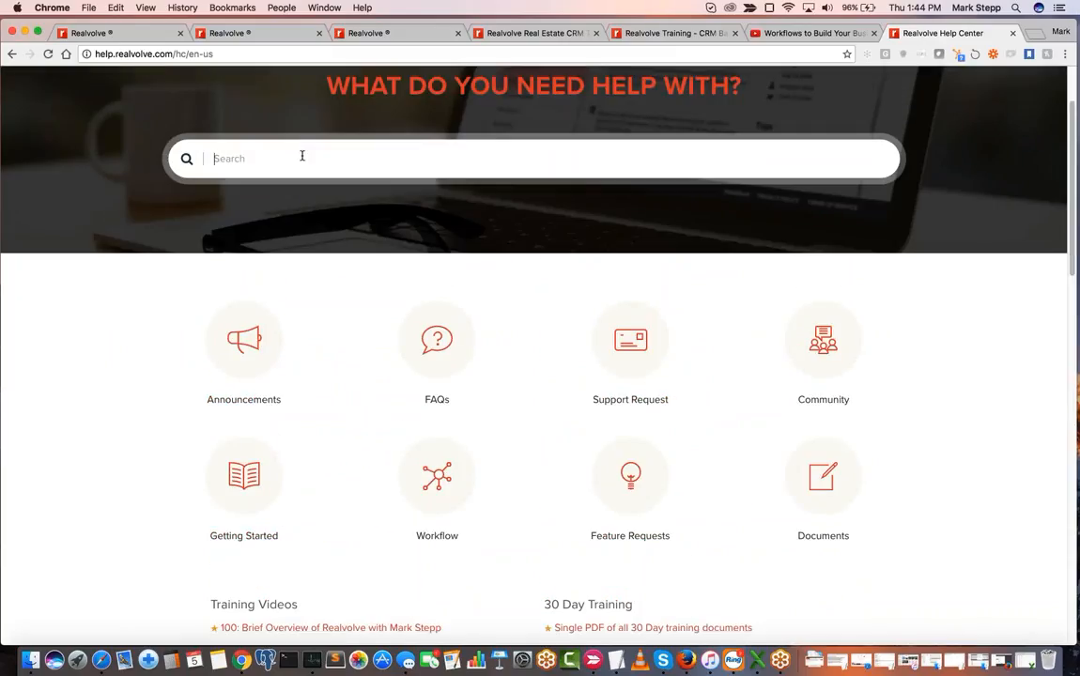
text(imp)
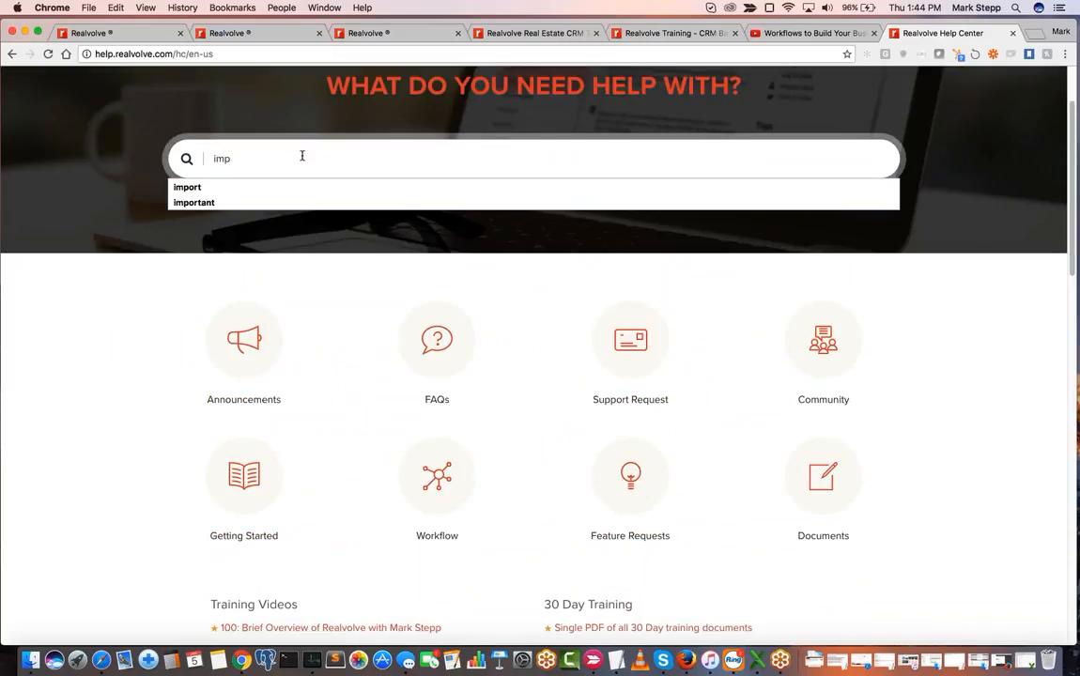
key(BackSpace)
text(mport)
key(Return)
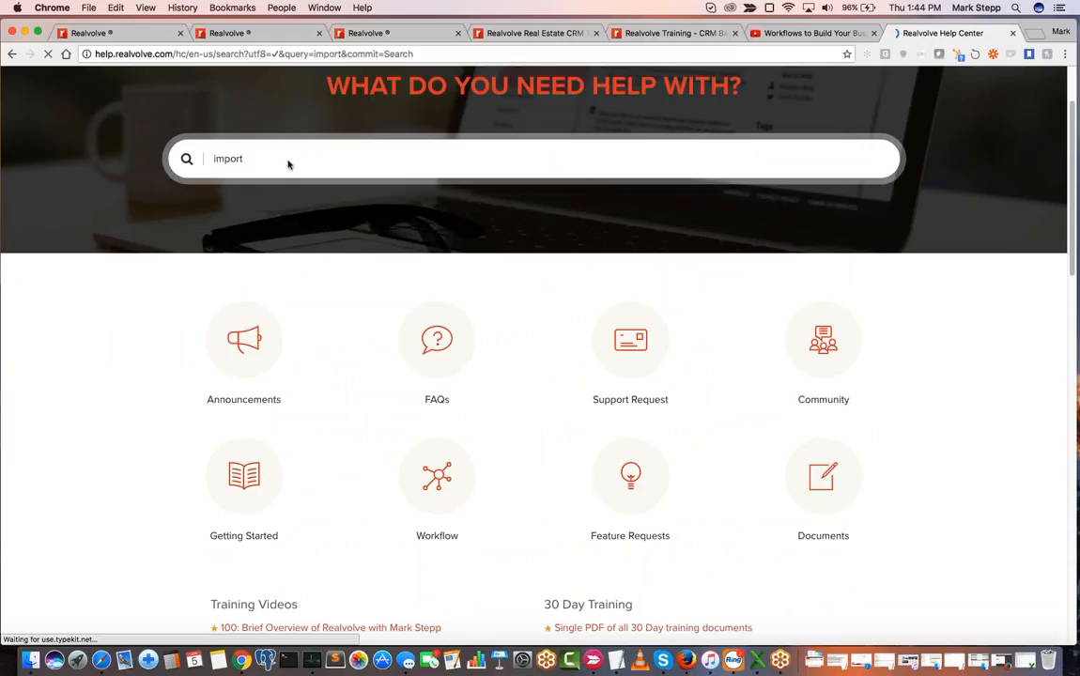
scroll(305, 596, down, 5)
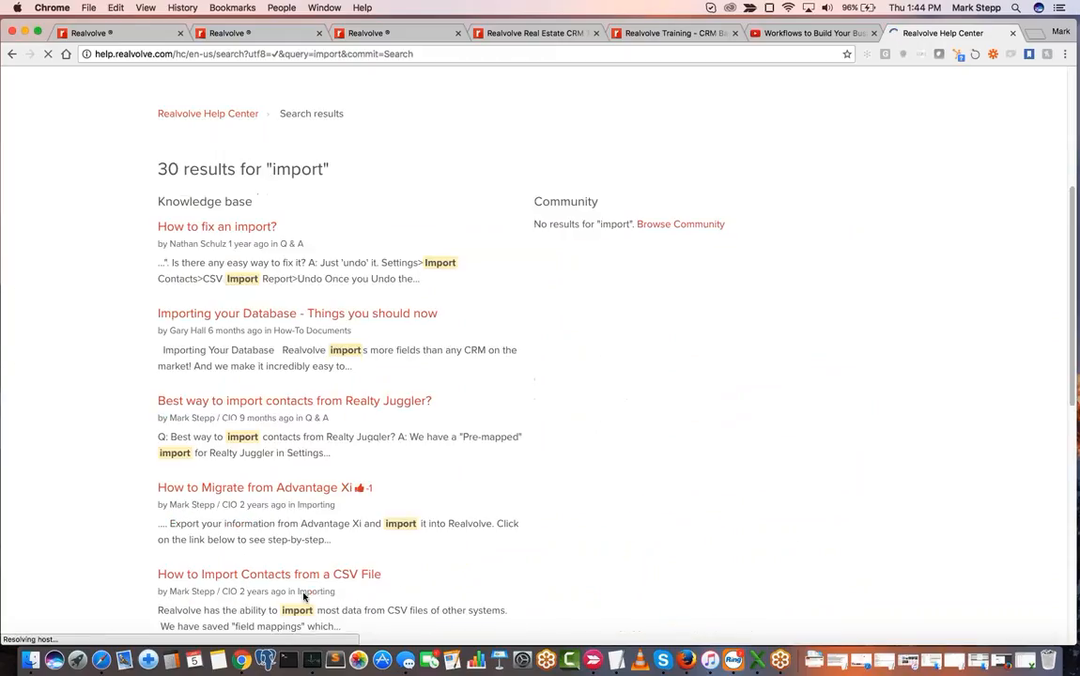
scroll(304, 595, down, 3)
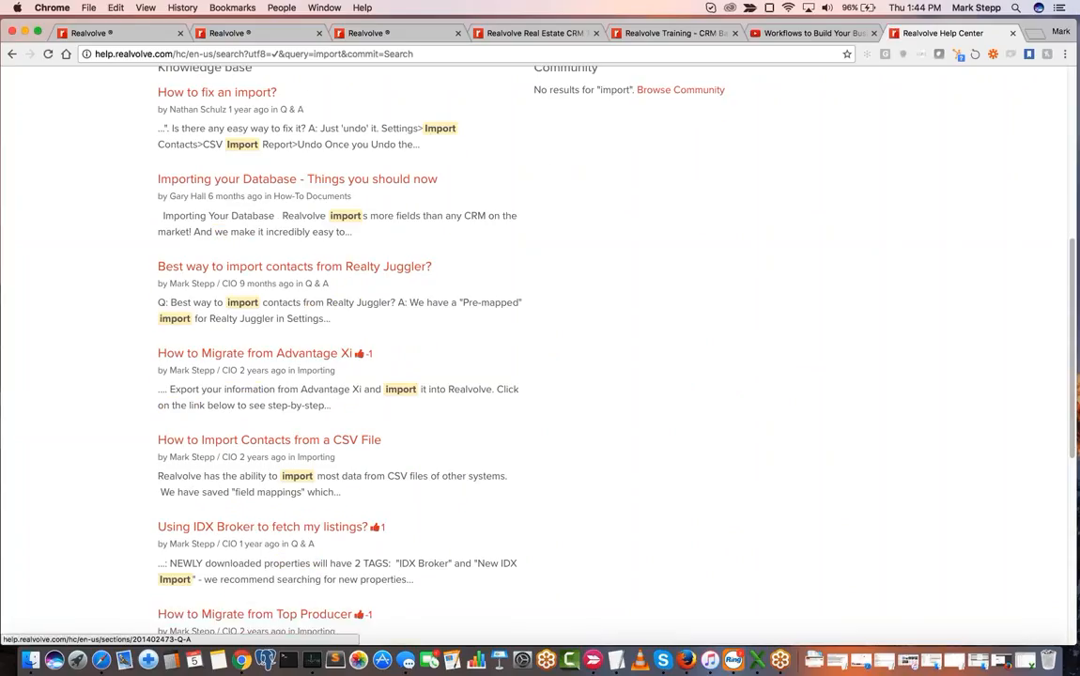
- Look through the remaining "import" results, return to the Help Center home page and review its article sections
scroll(382, 424, down, 6)
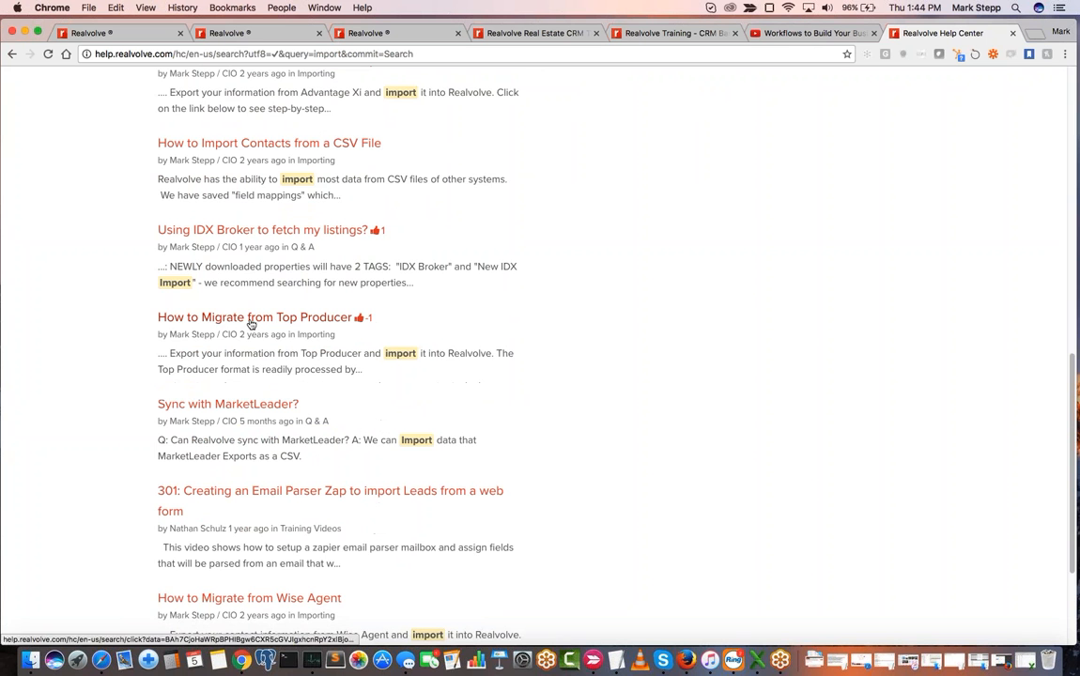
scroll(326, 409, up, 10)
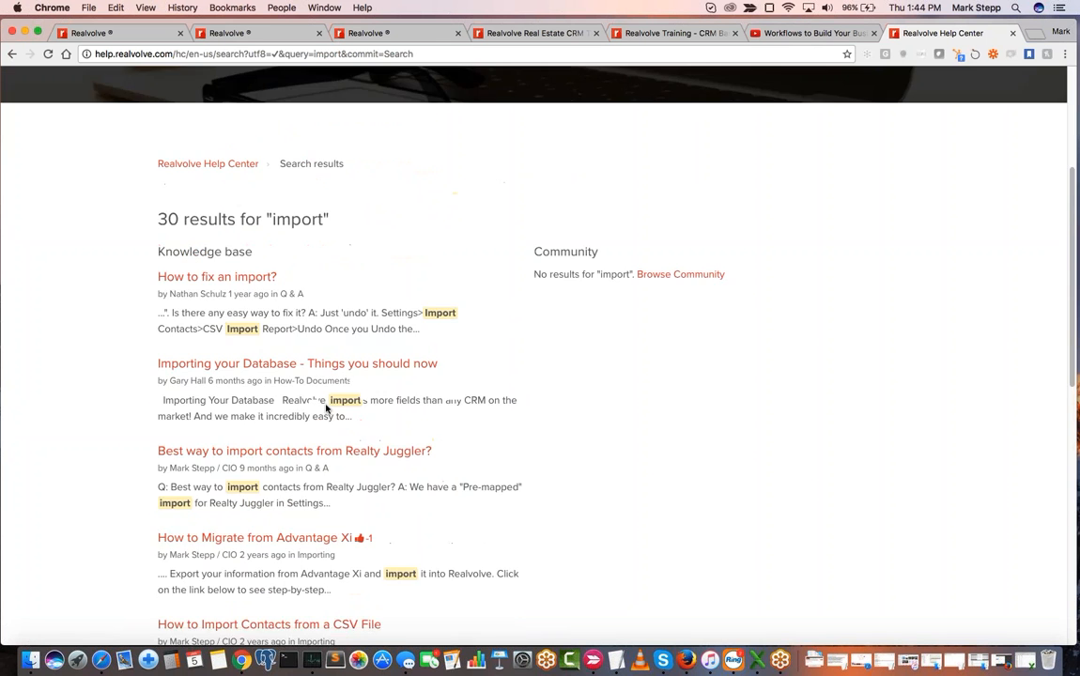
scroll(326, 410, up, 5)
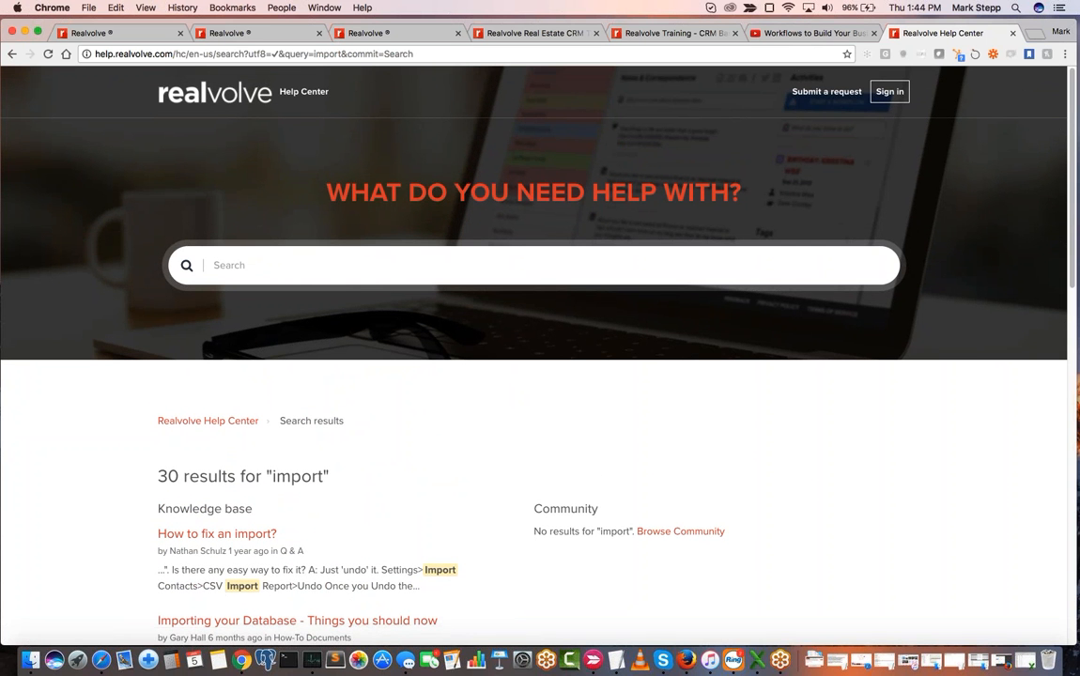
click(236, 422)
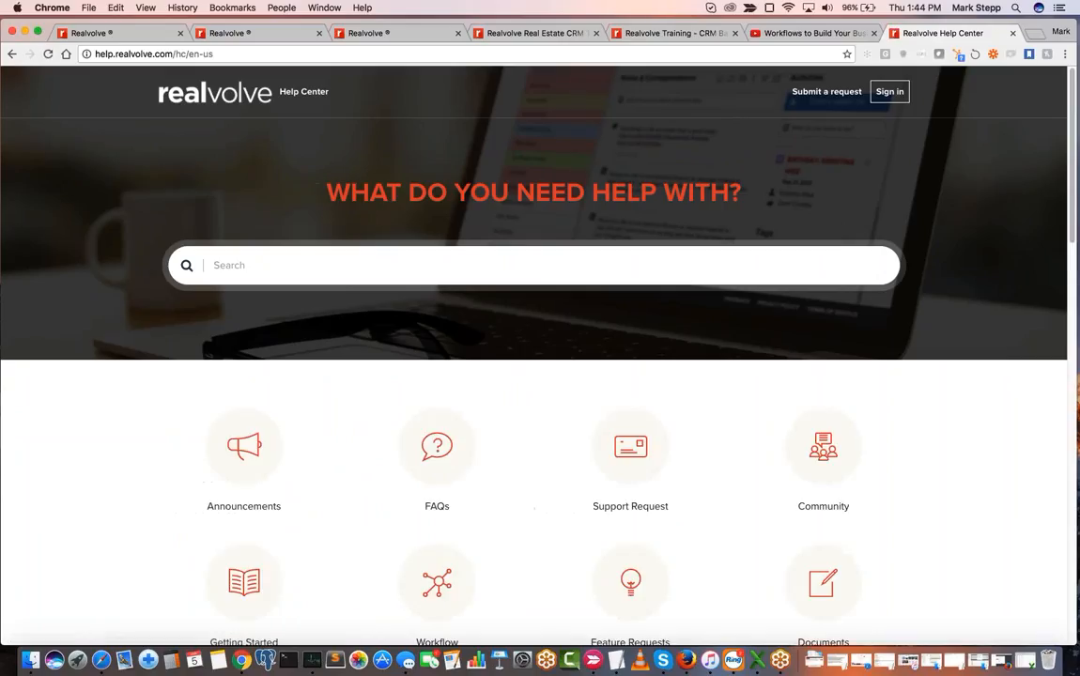
scroll(540, 376, down, 10)
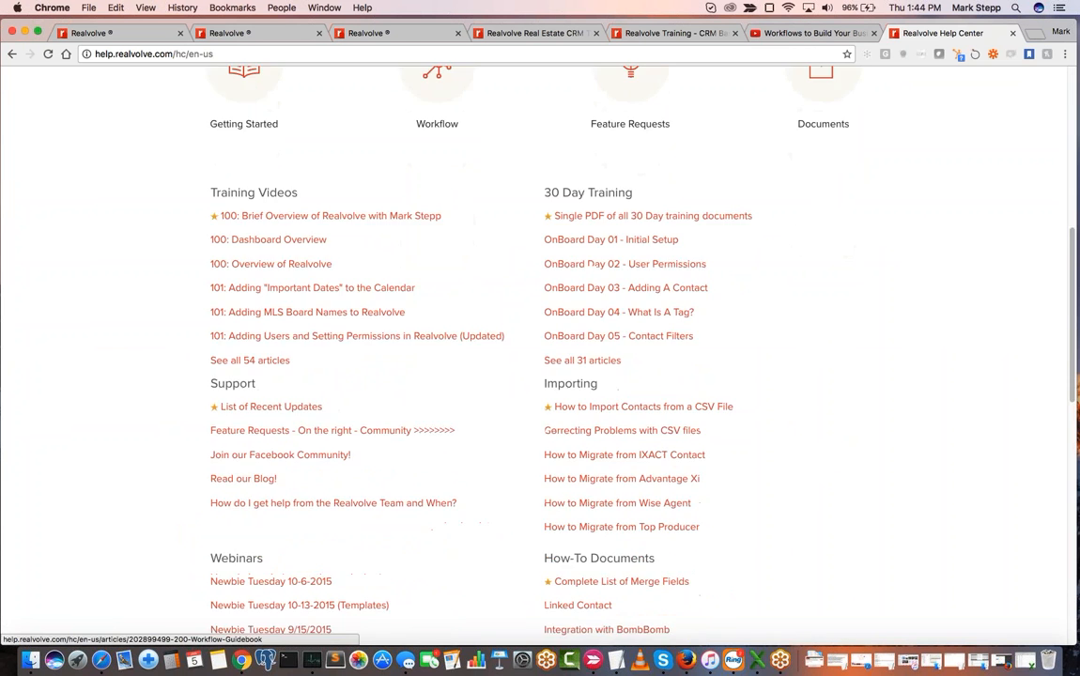
scroll(540, 376, up, 10)
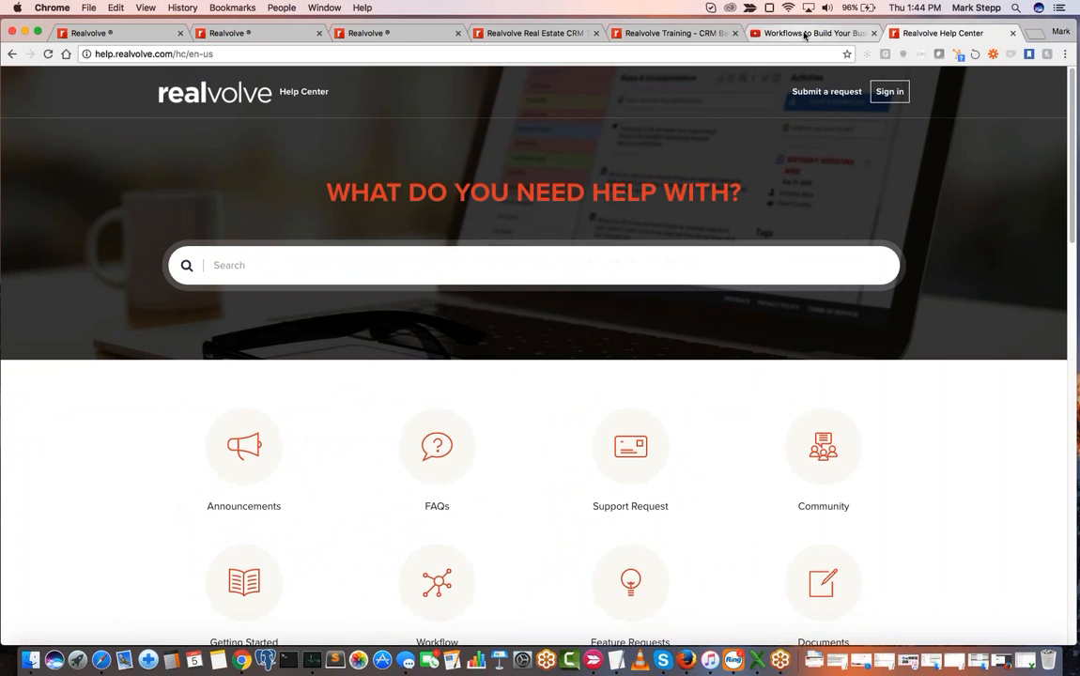
- Return to the Realvolve training class How to Add / Organize Contacts and view its list of class videos
click(805, 36)
click(622, 34)
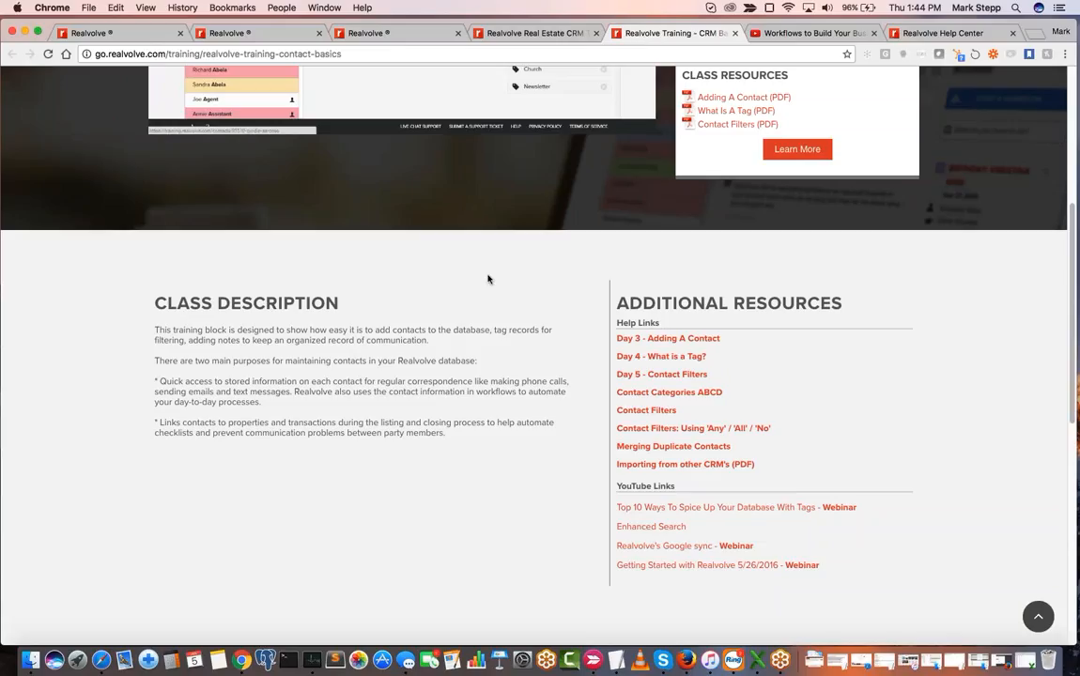
scroll(487, 279, up, 5)
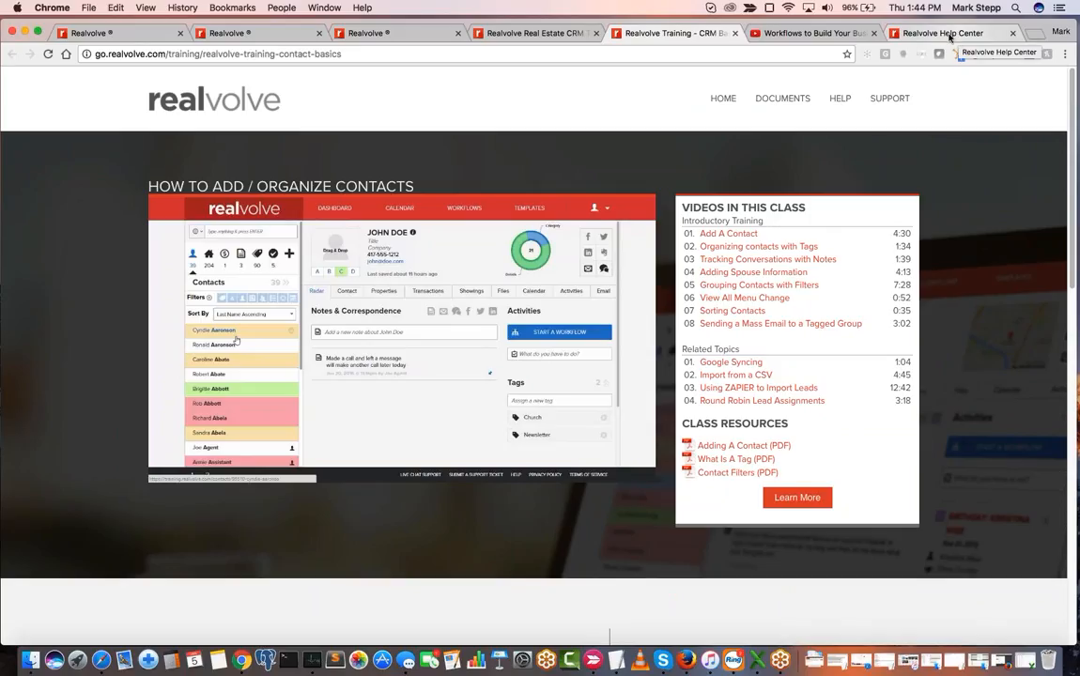
- Open the full list of uploads on the Realvolve CIO's YouTube channel and look through it, loading more videos three times
click(810, 34)
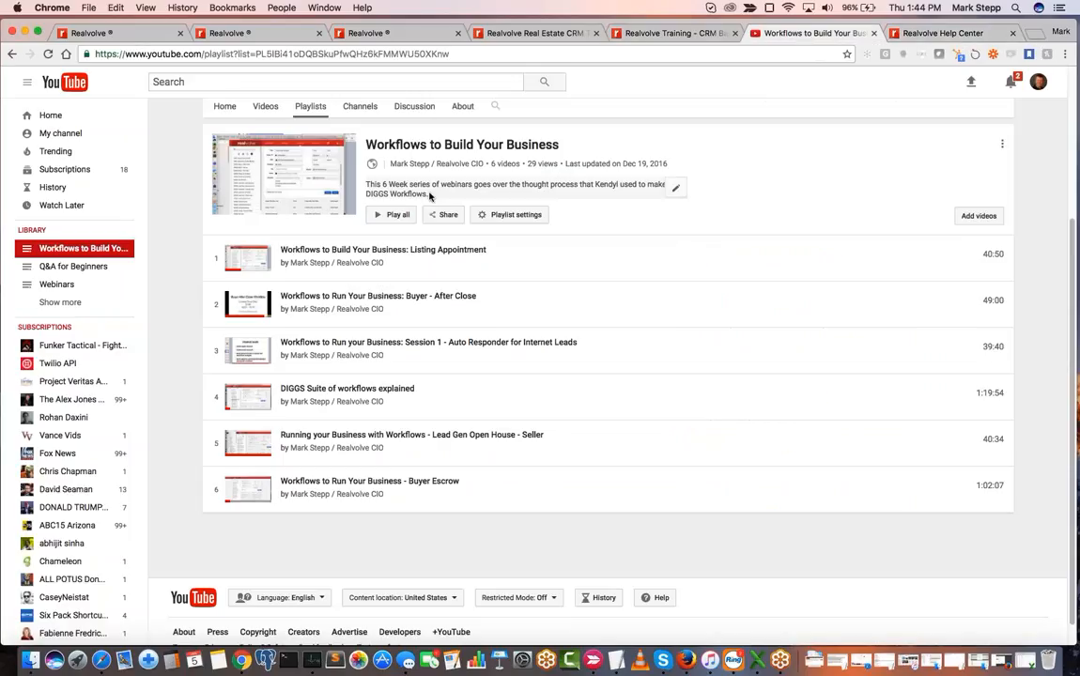
click(264, 109)
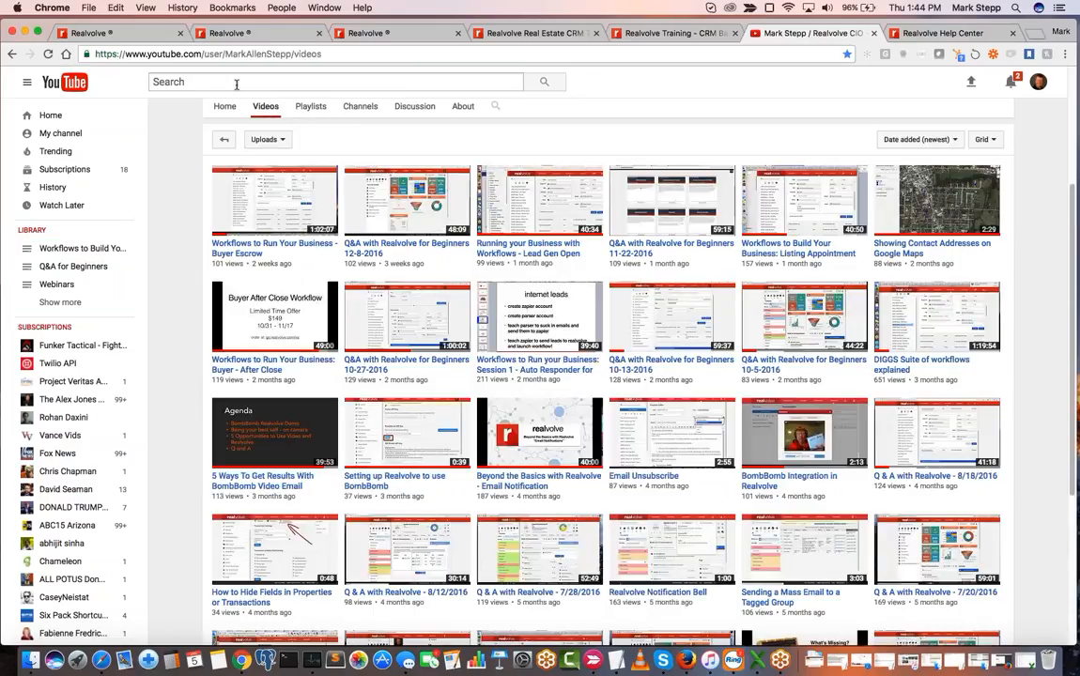
scroll(584, 376, down, 5)
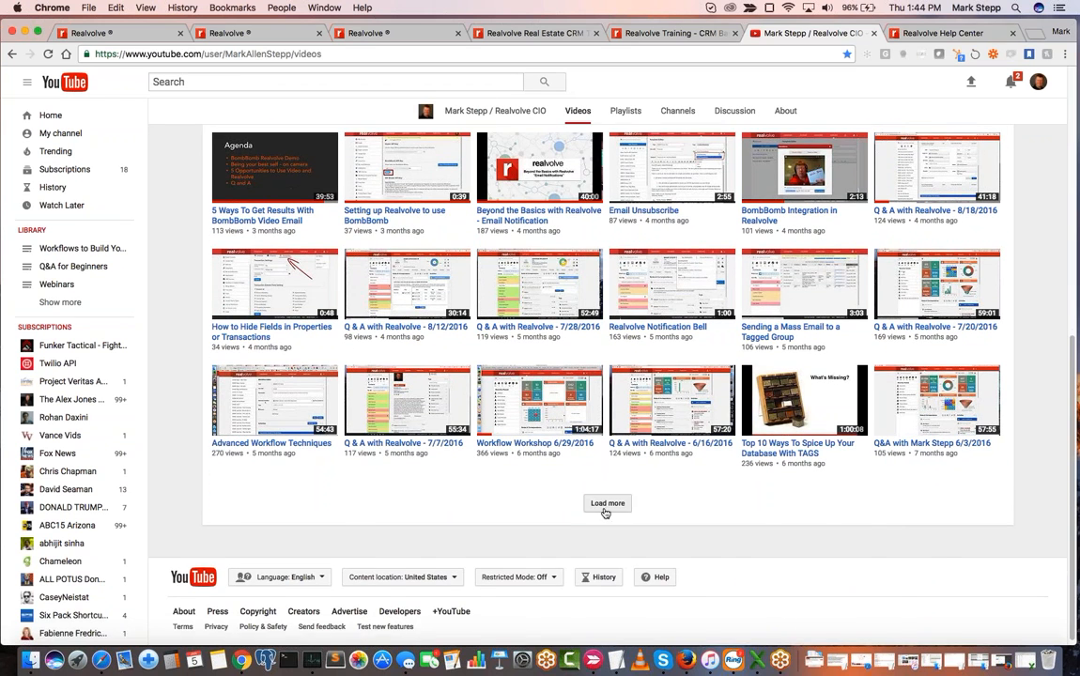
click(608, 504)
scroll(606, 376, down, 10)
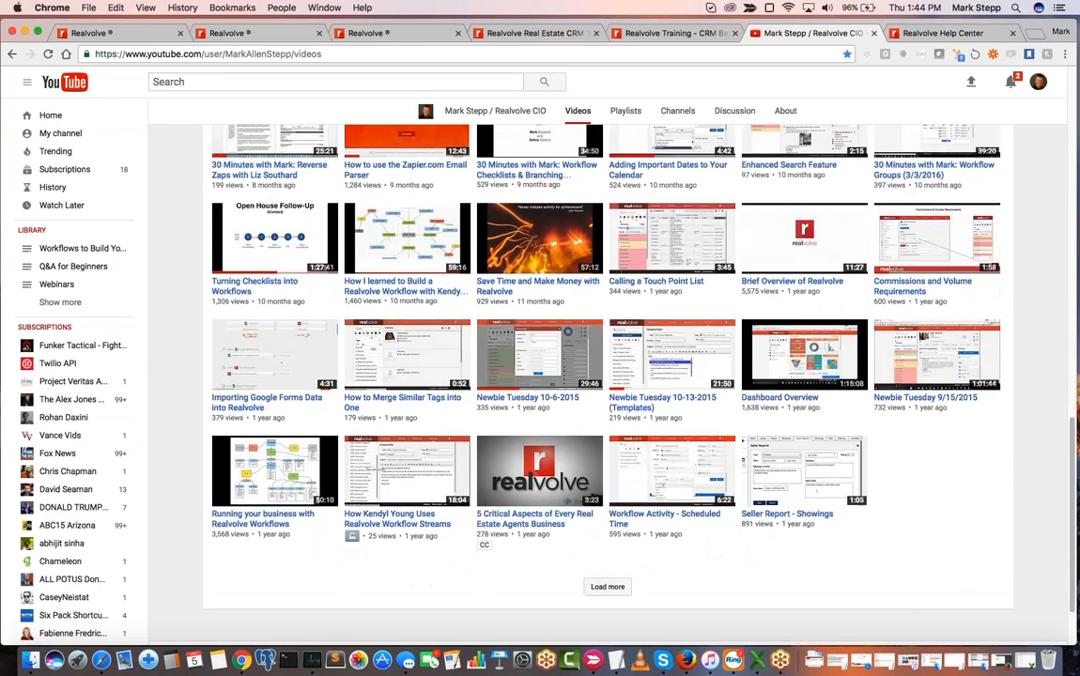
scroll(606, 376, down, 1)
click(610, 537)
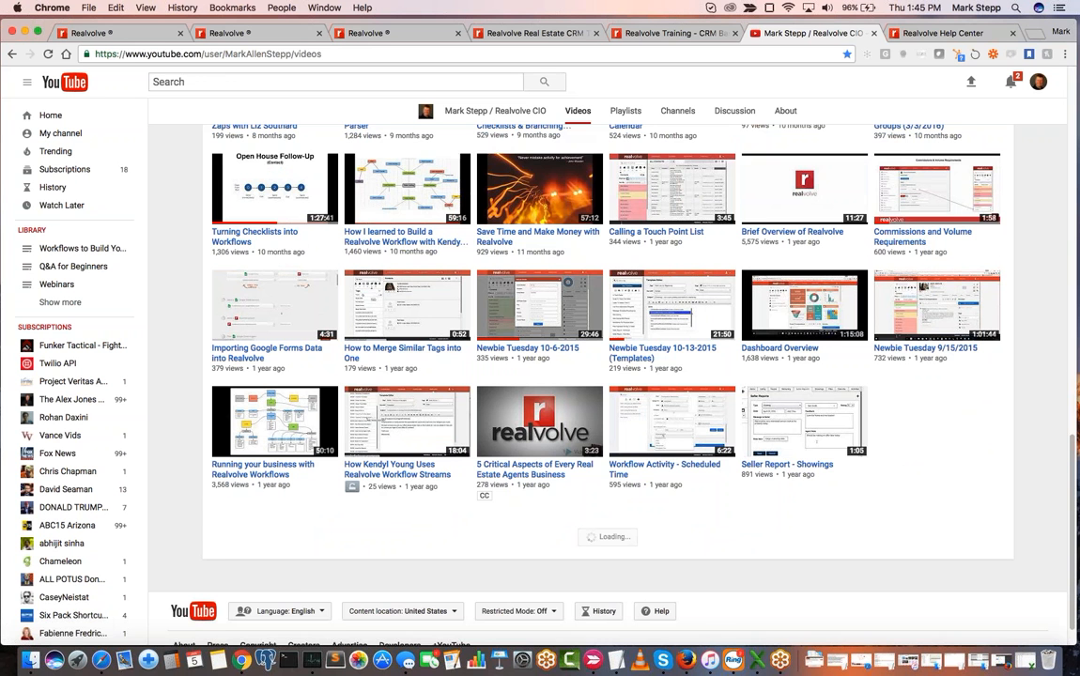
scroll(606, 376, down, 8)
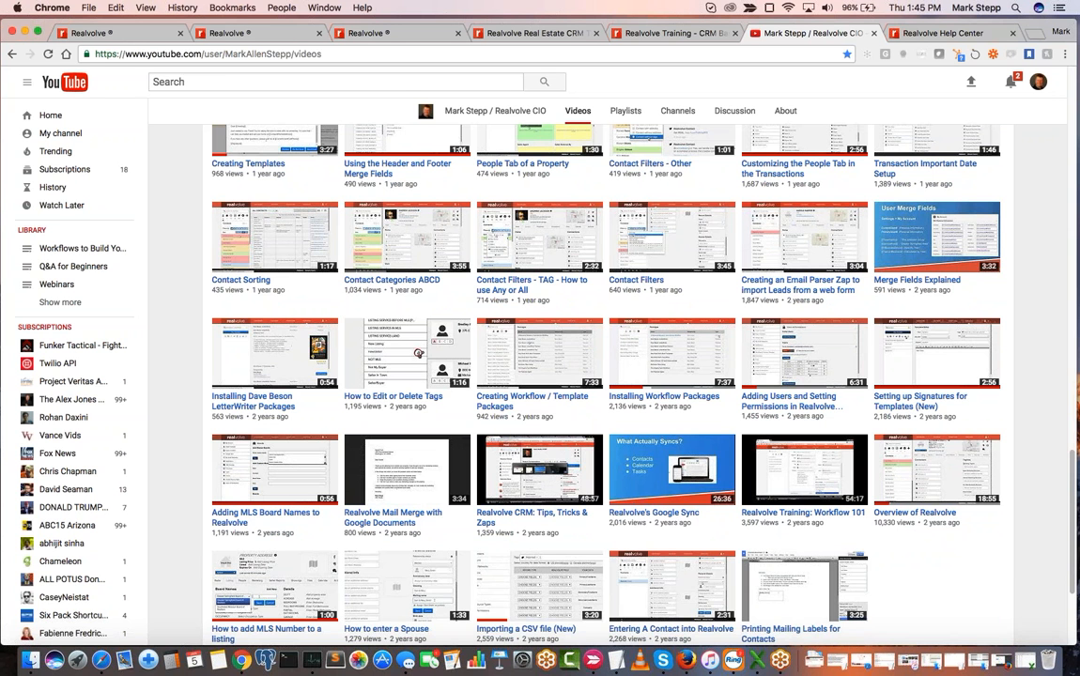
scroll(617, 514, down, 4)
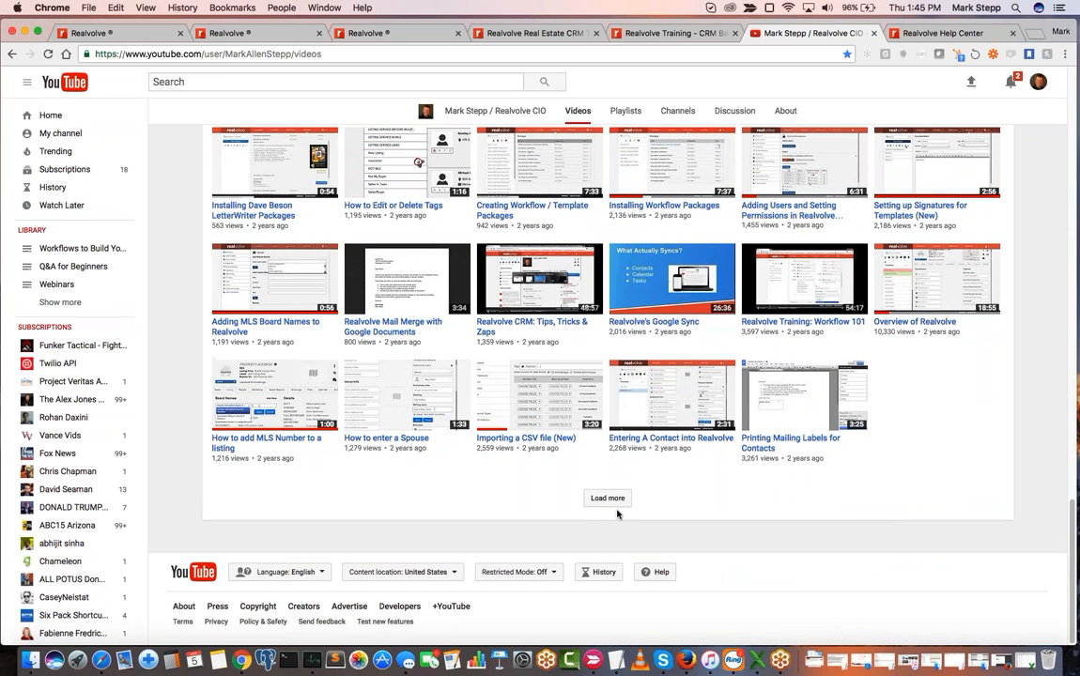
click(615, 505)
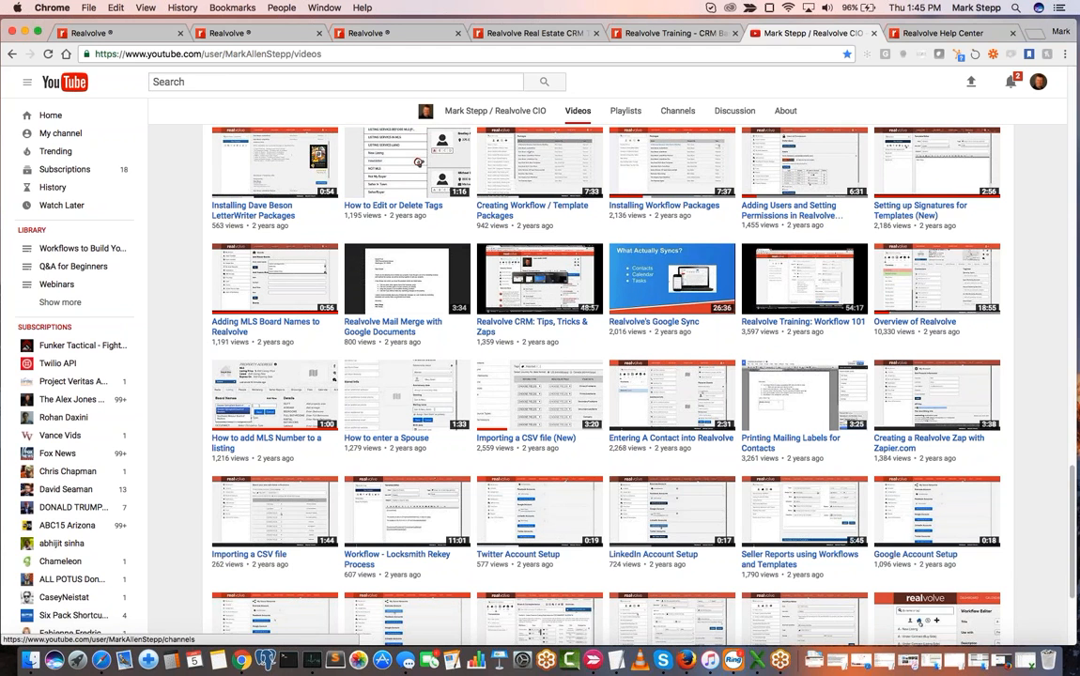
- Revisit the contacts training class page and look back through the YouTube channel's uploads up to the newest videos
click(625, 33)
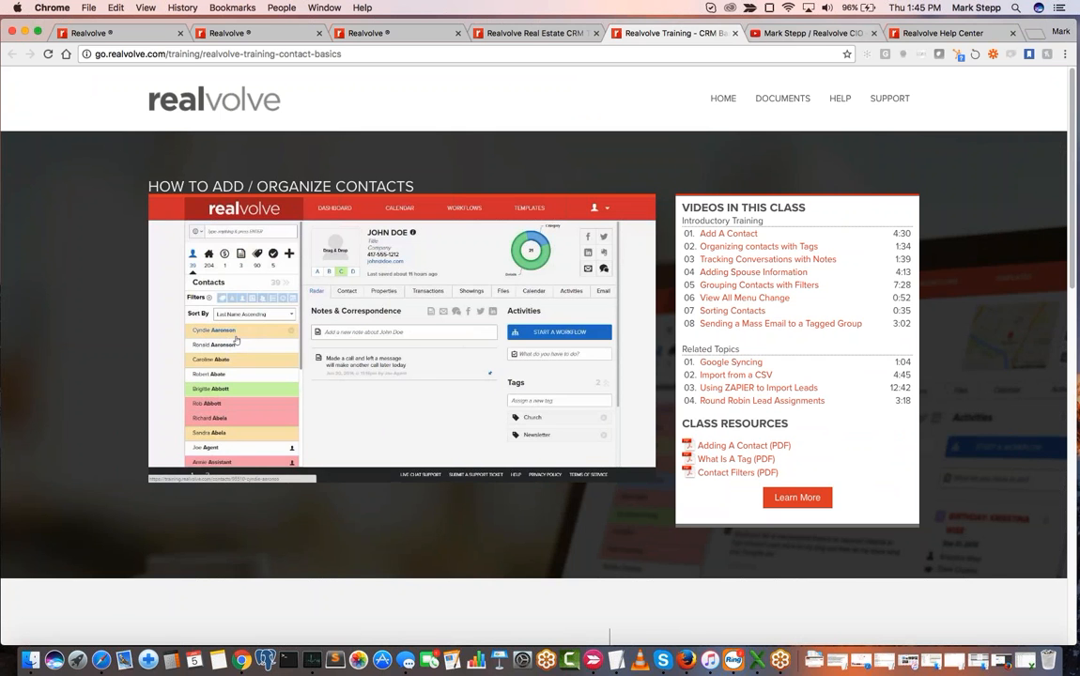
click(830, 34)
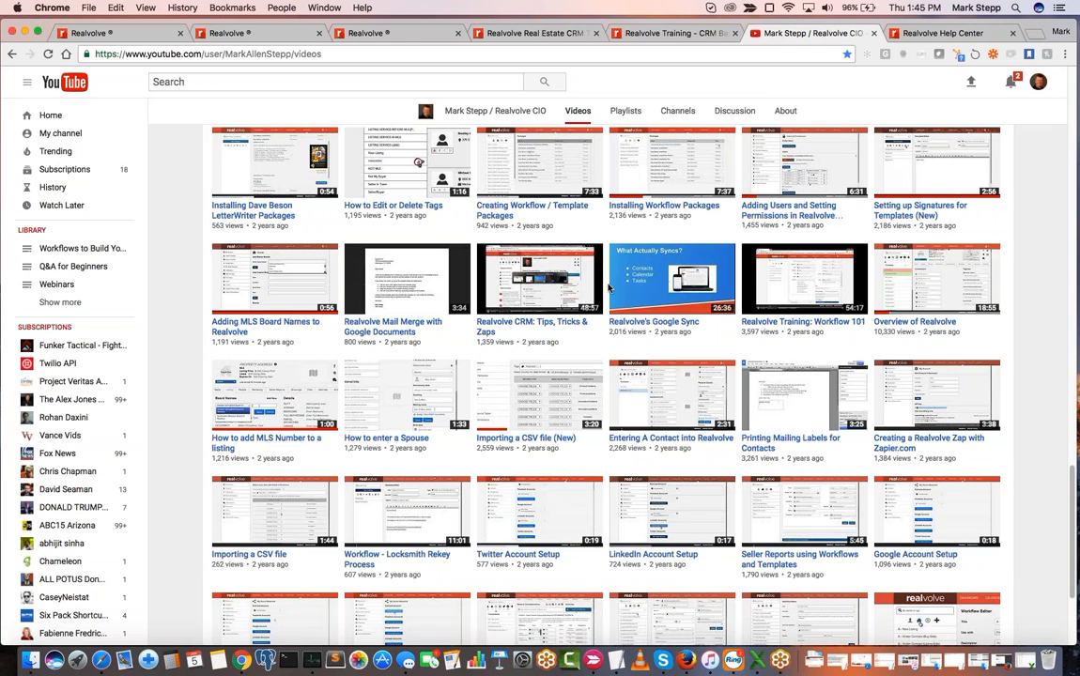
scroll(608, 288, up, 10)
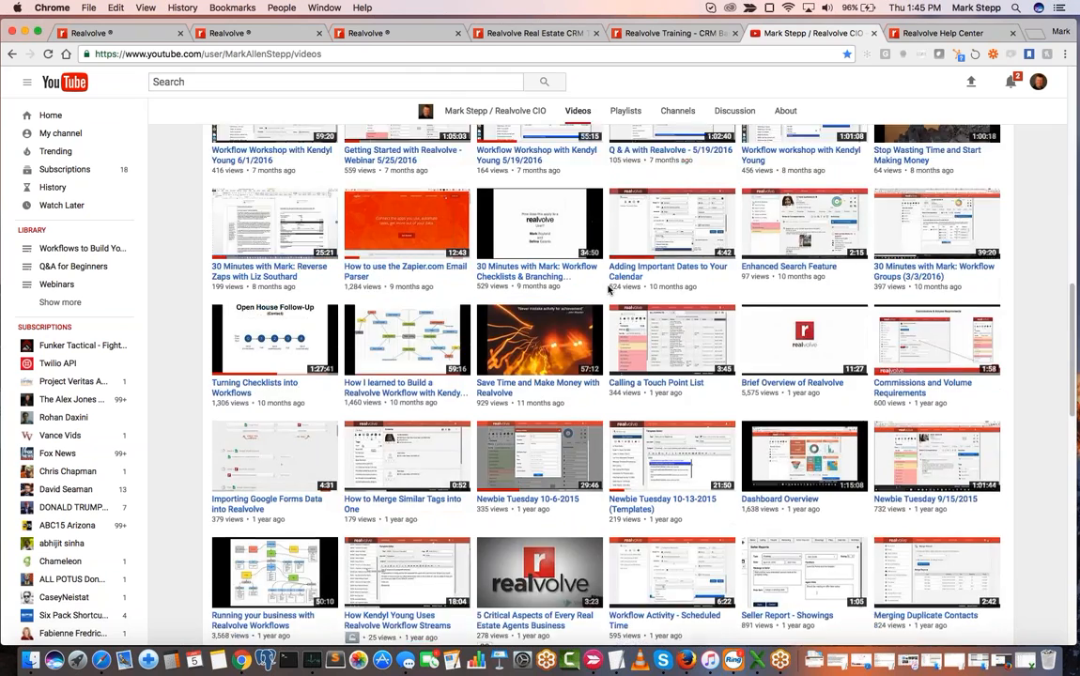
scroll(608, 289, up, 10)
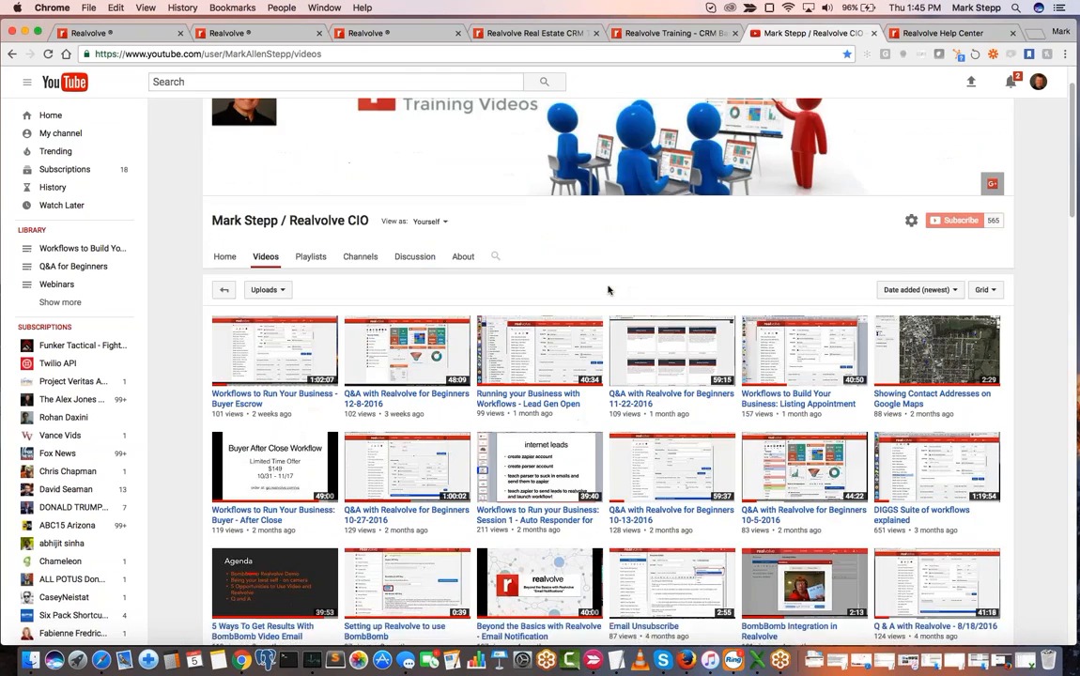
scroll(609, 290, up, 1)
scroll(608, 290, down, 5)
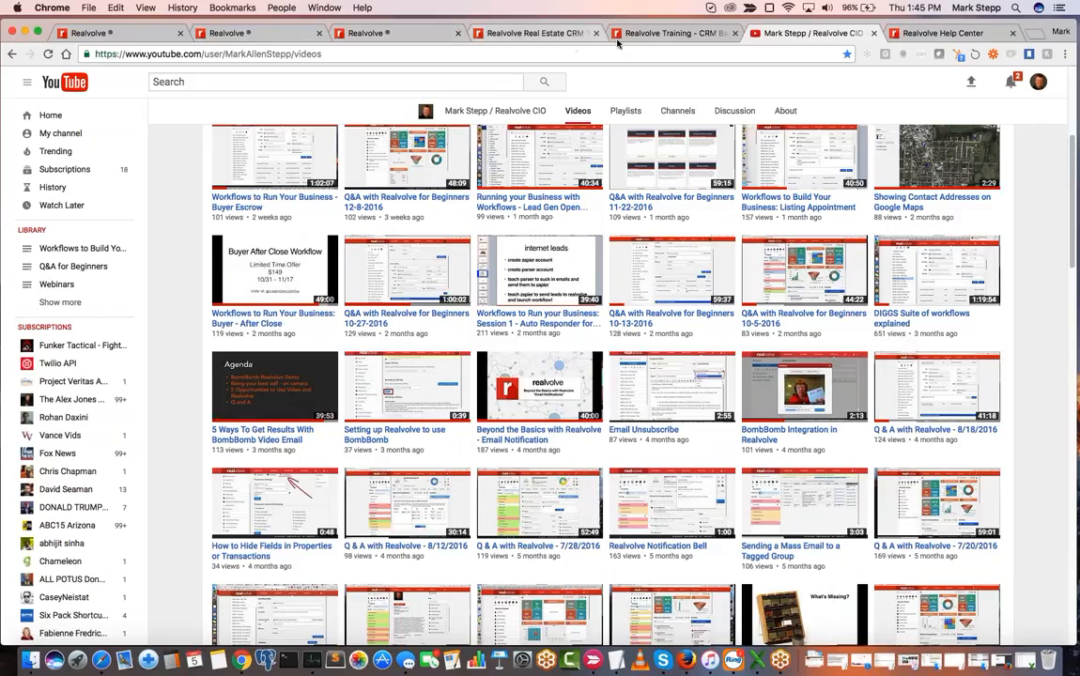
- Return to the Realvolve Workflows page and start the Add a Contact walkthrough from Realvolve Guidance
click(144, 38)
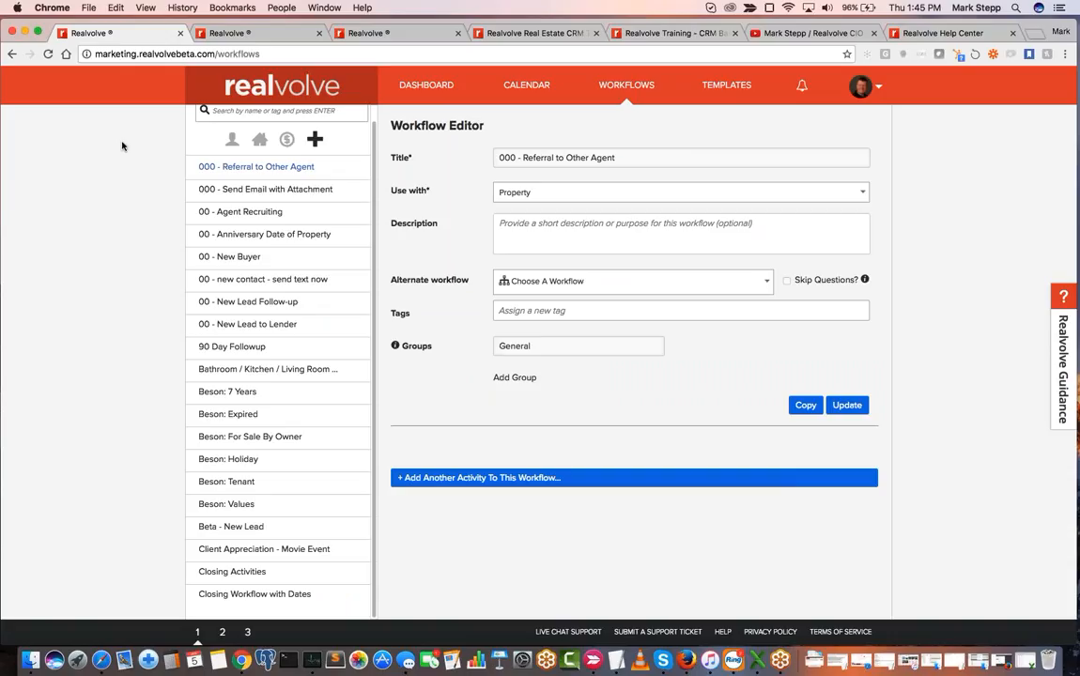
scroll(280, 361, up, 1)
scroll(280, 361, up, 1)
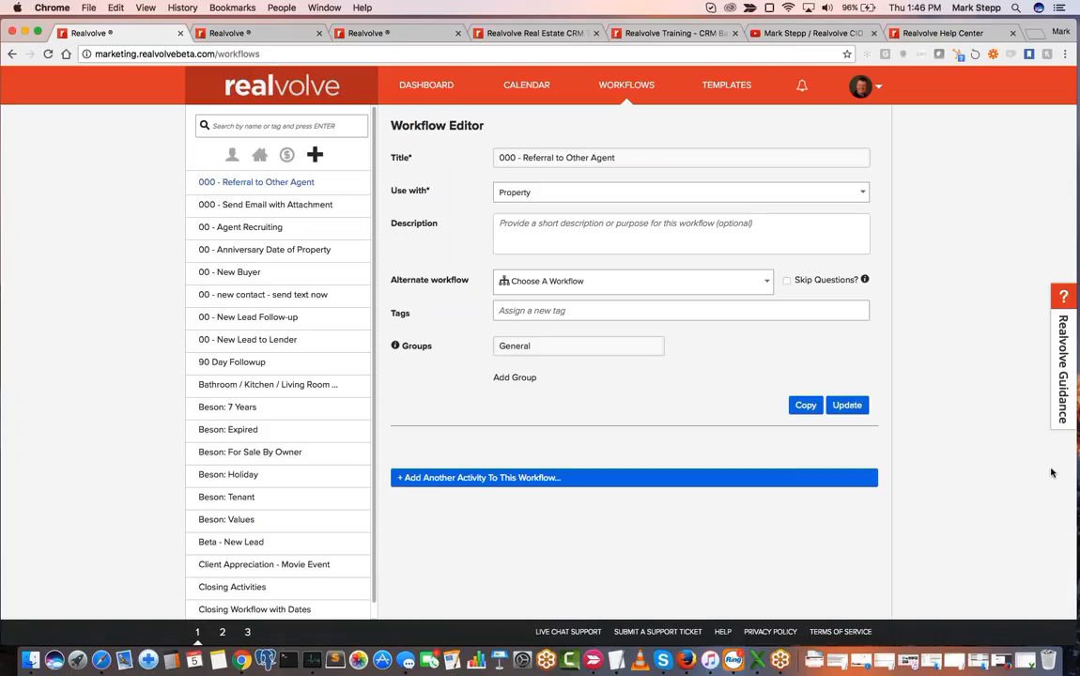
click(1067, 373)
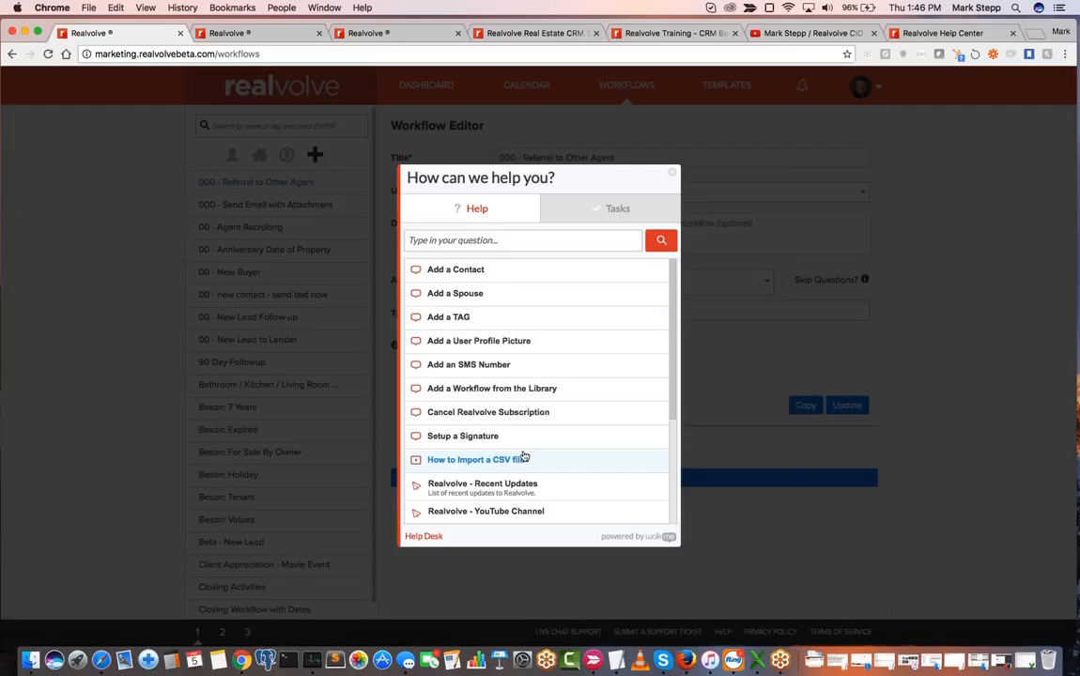
click(451, 271)
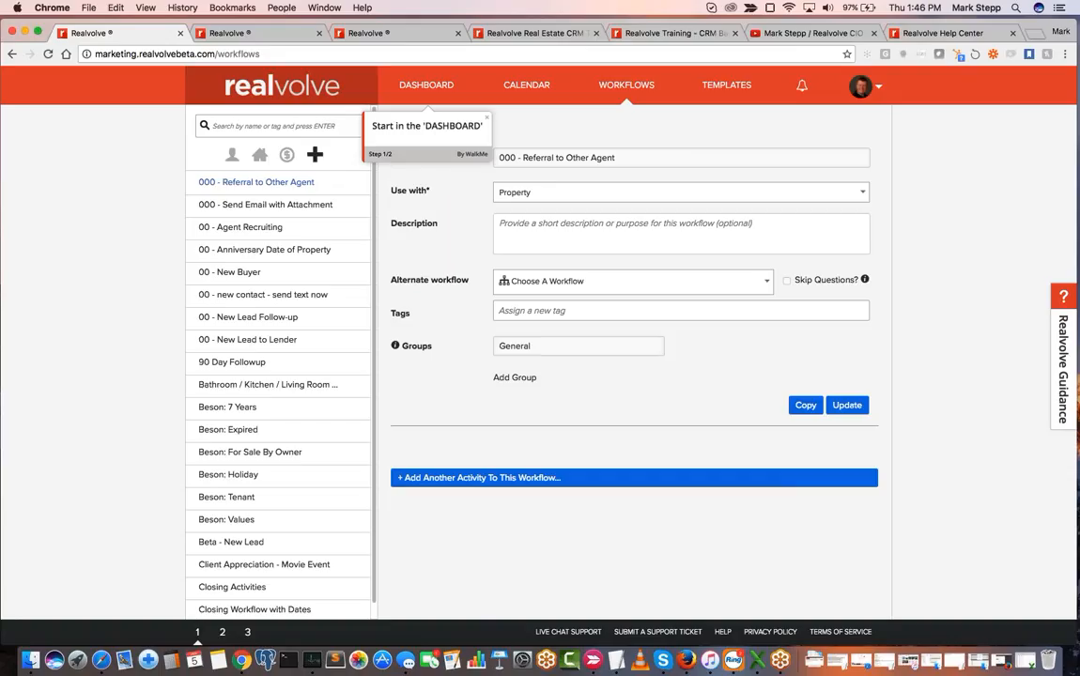
- Follow the walkthrough to the dashboard, add a new contact and enter the contact's first and last name
click(428, 90)
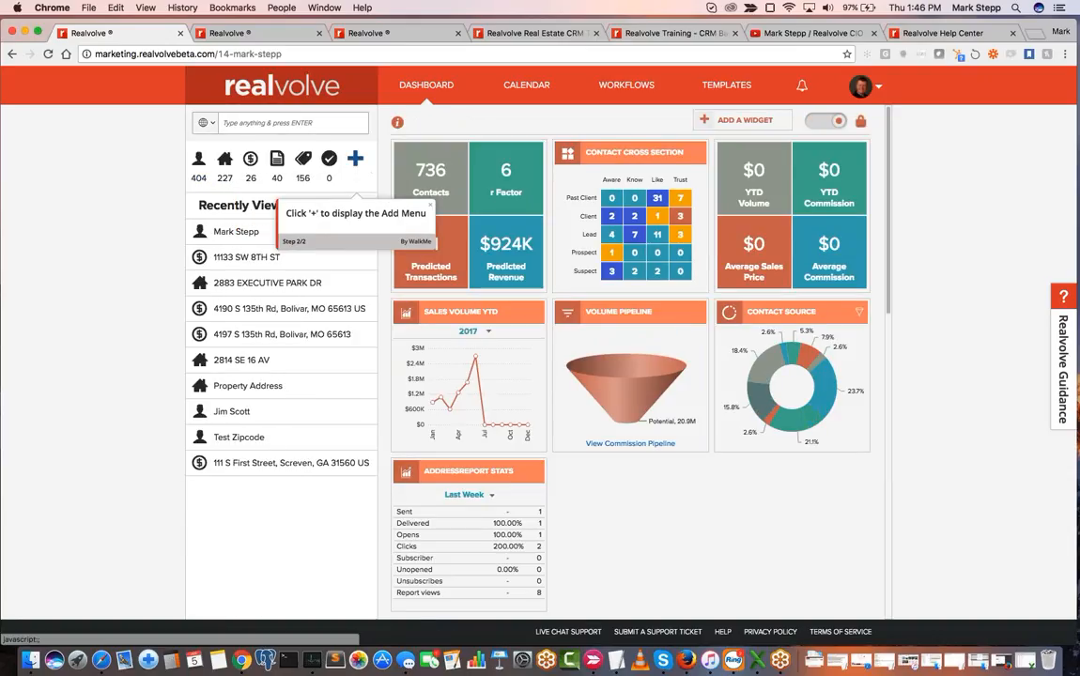
click(355, 161)
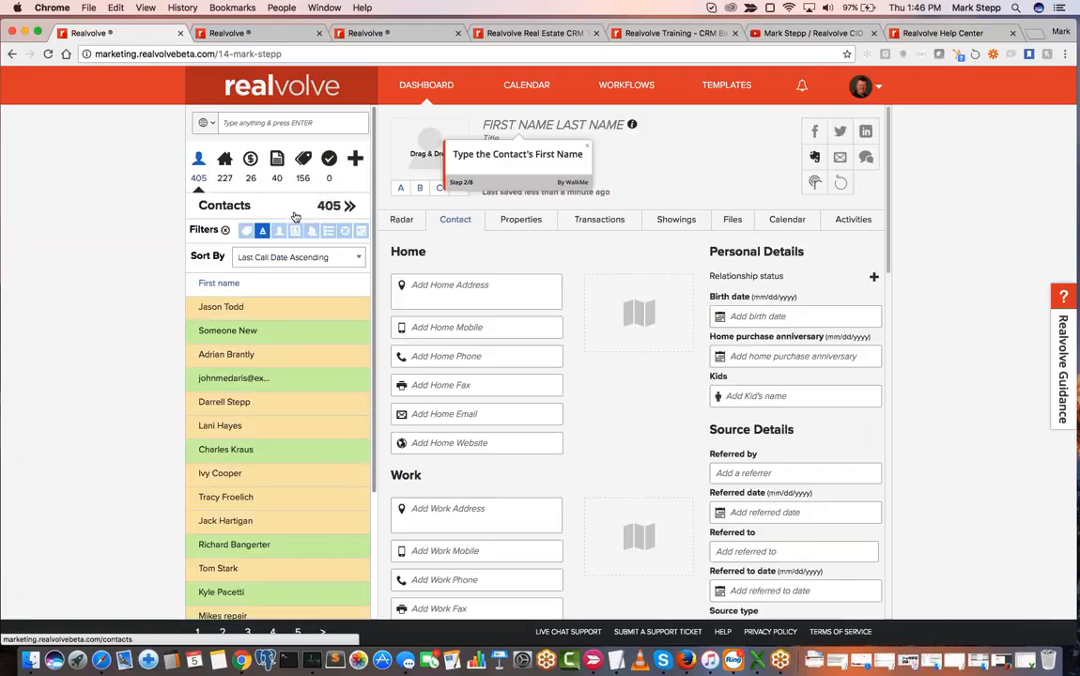
click(511, 125)
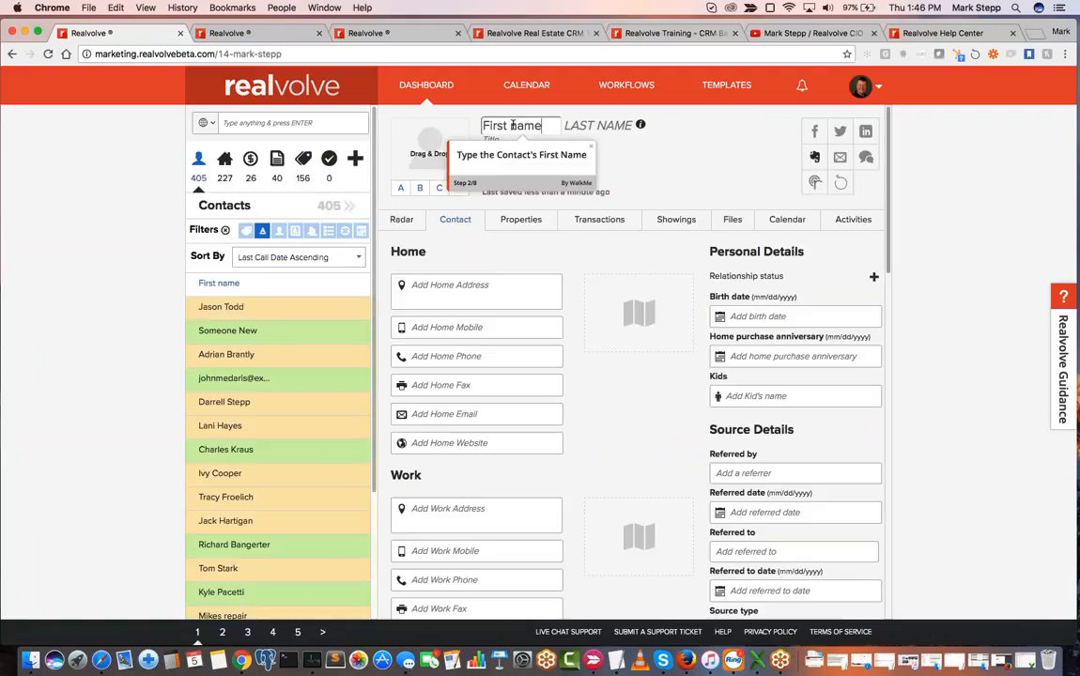
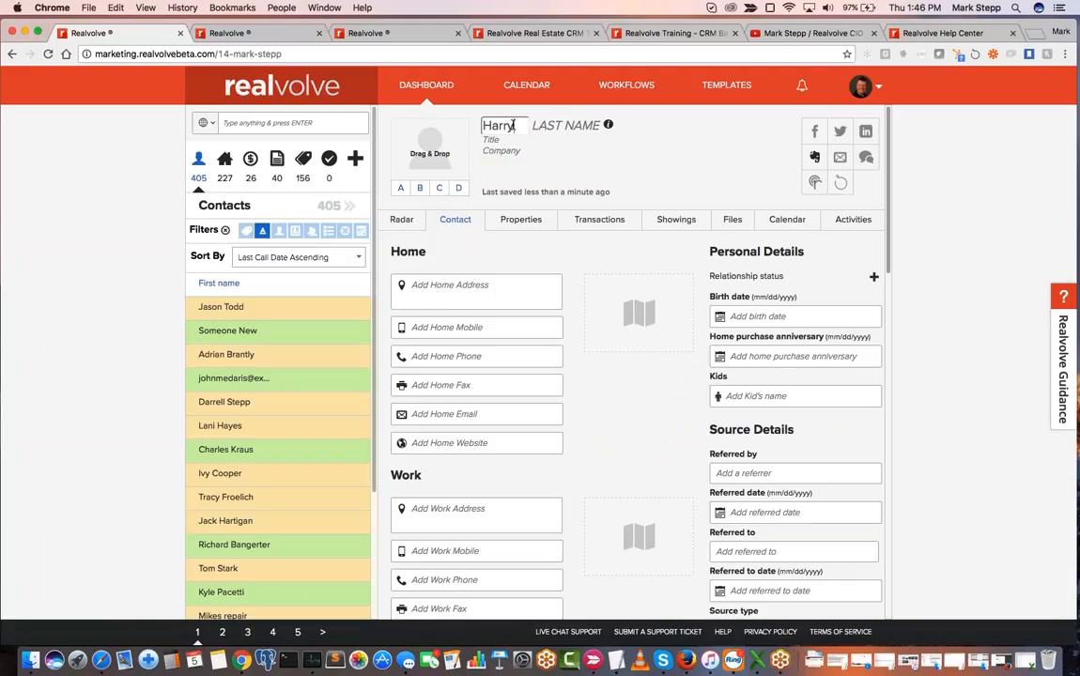
key(Tab)
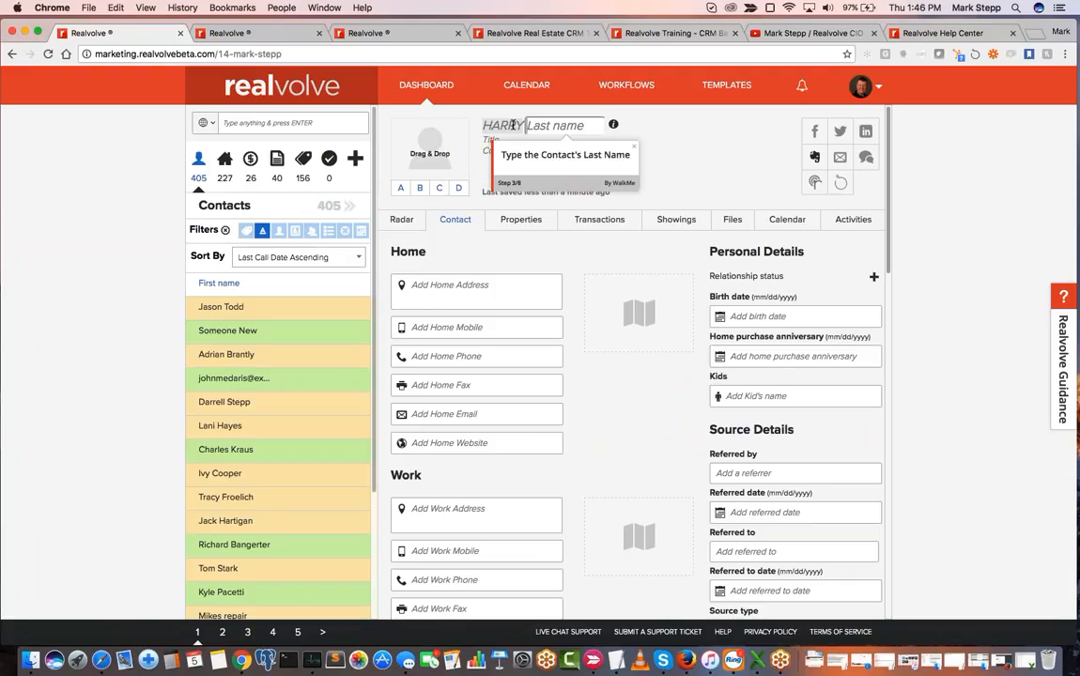
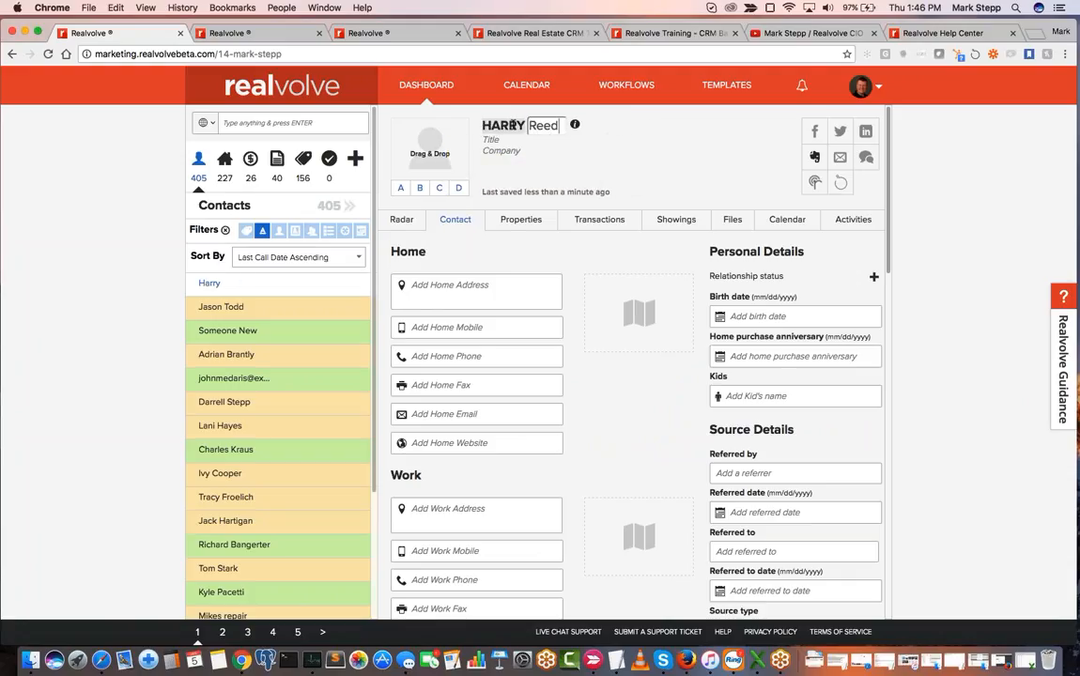
key(Tab)
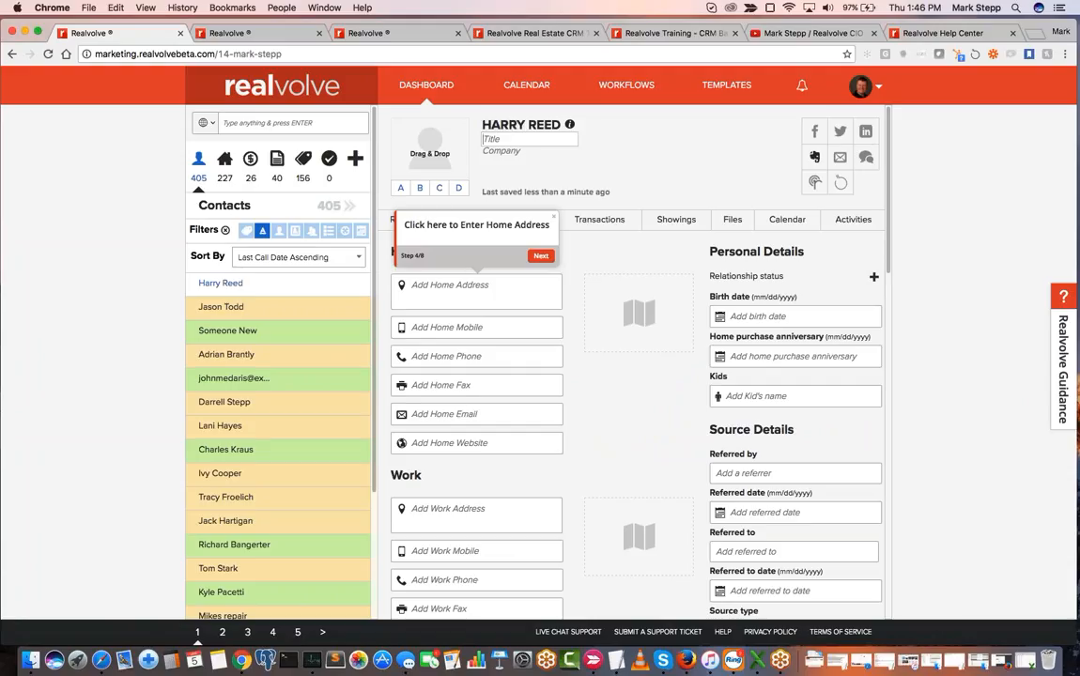
- Skip the home address step of the walkthrough and enter the contact's home mobile number
click(468, 283)
click(550, 257)
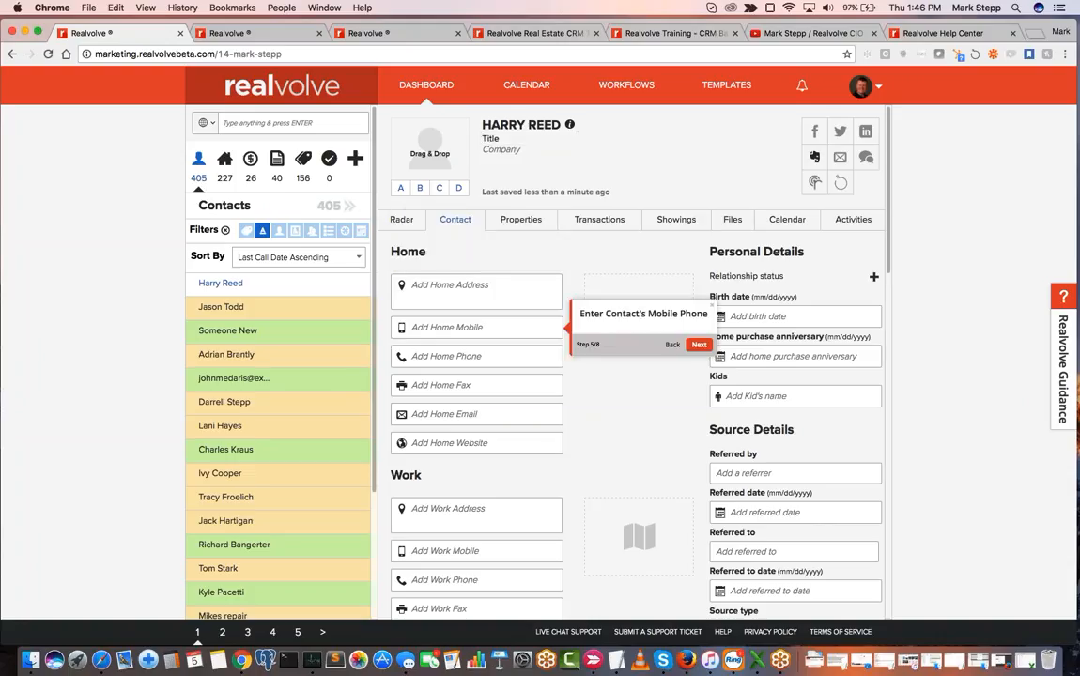
click(450, 329)
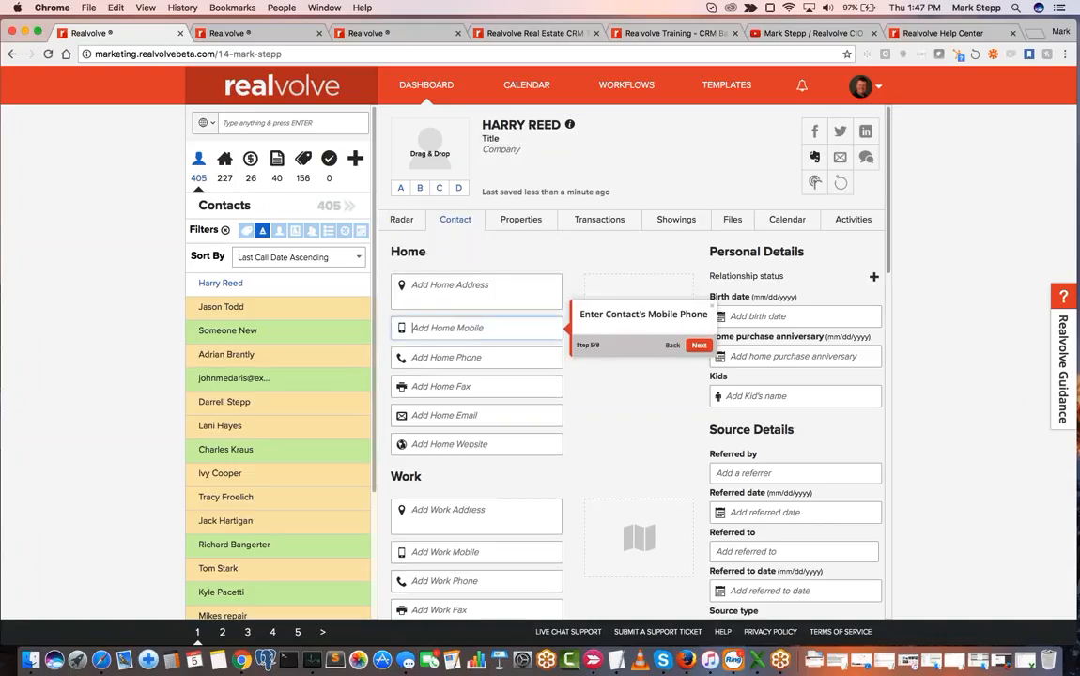
text(555-1212)
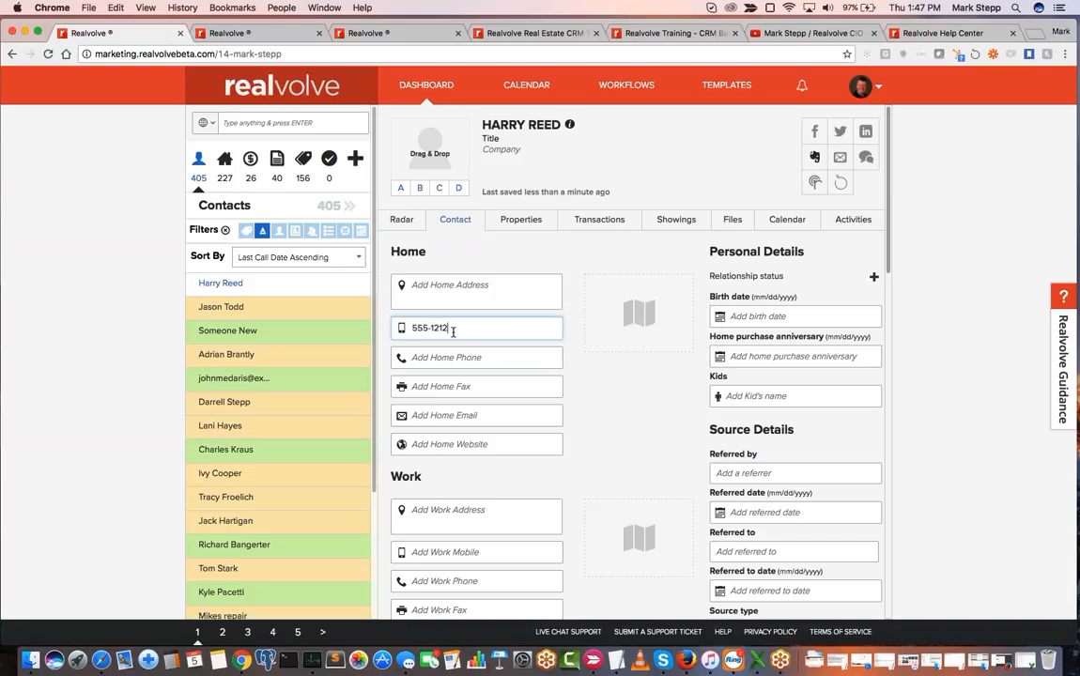
- Commit the mobile number, skip the walkthrough's home phone, email address and birth date steps, and finish the walkthrough
key(Tab)
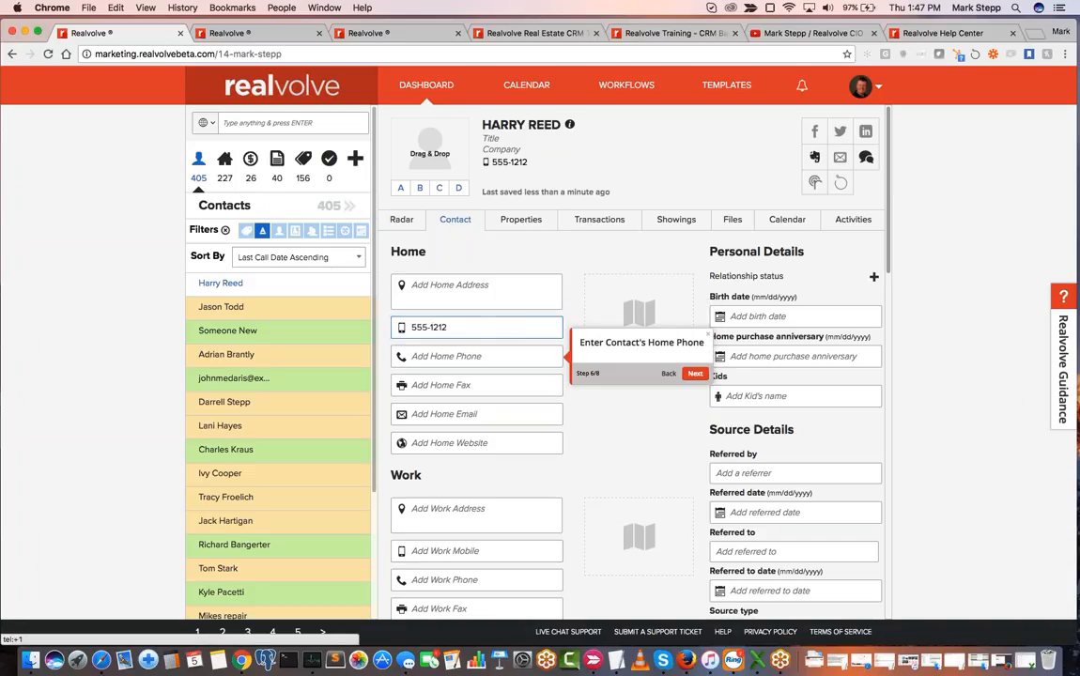
click(696, 376)
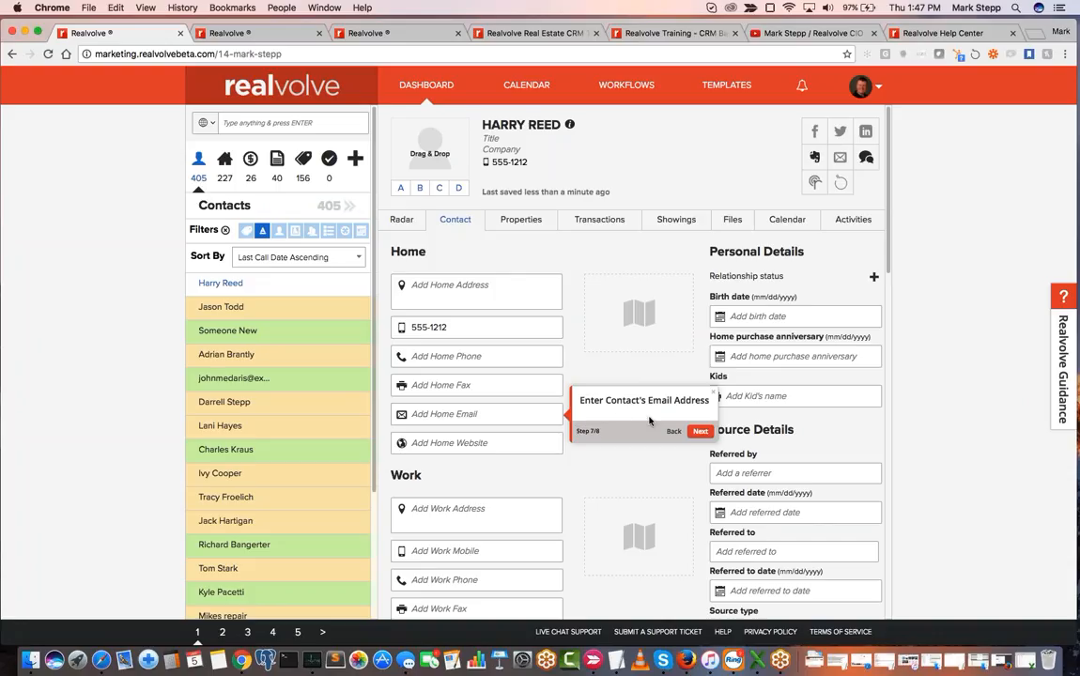
click(493, 415)
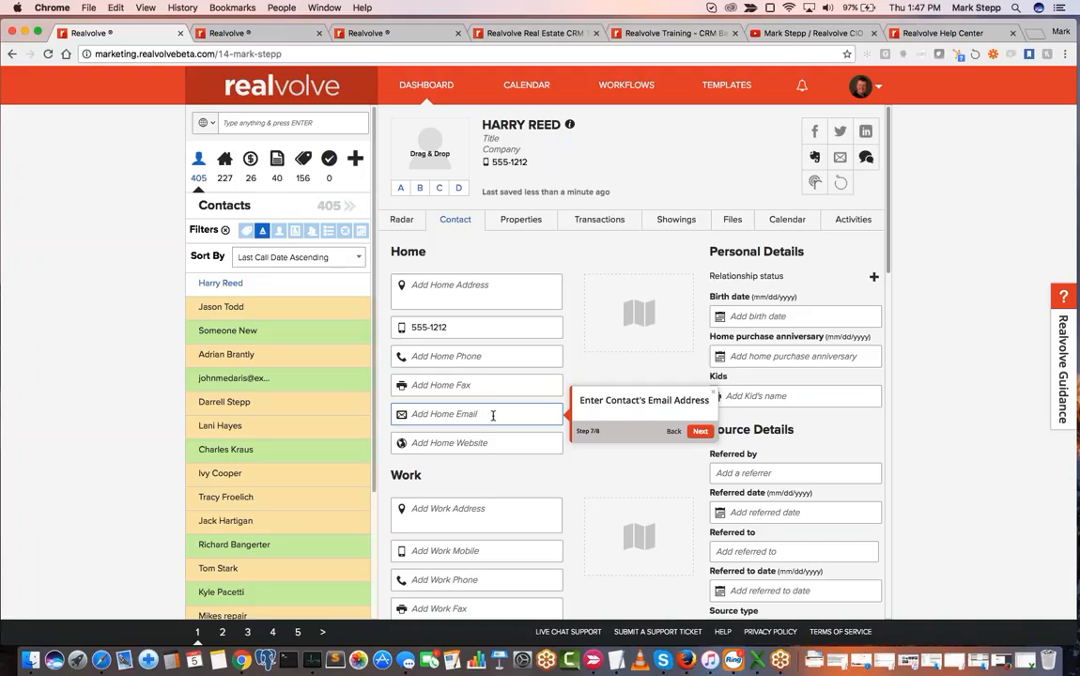
click(701, 431)
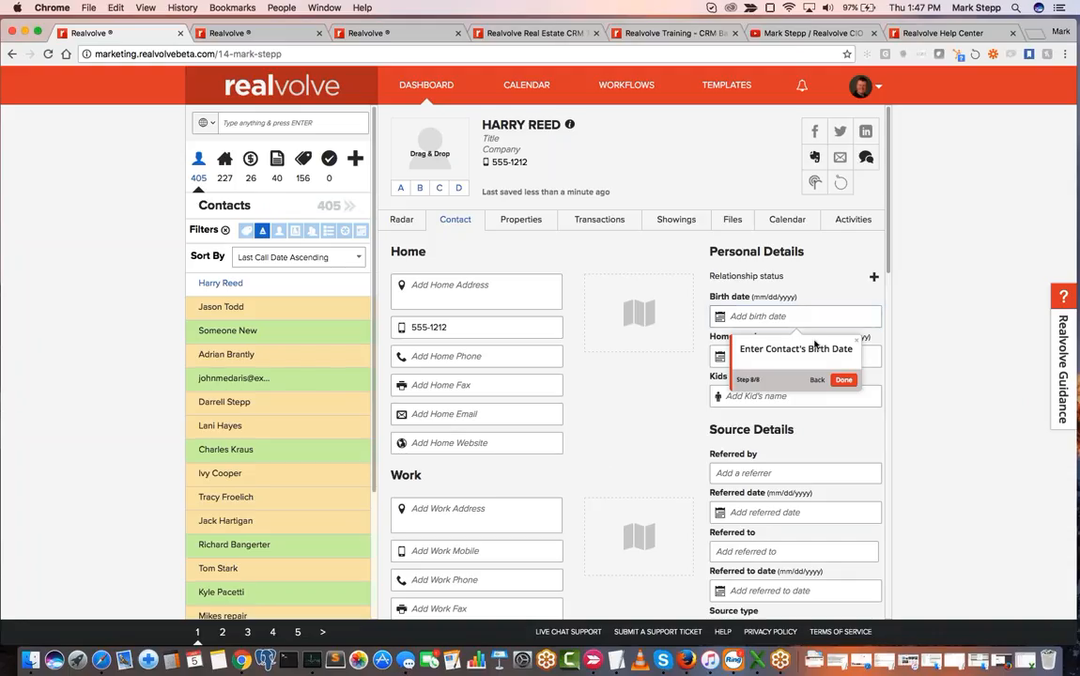
click(842, 381)
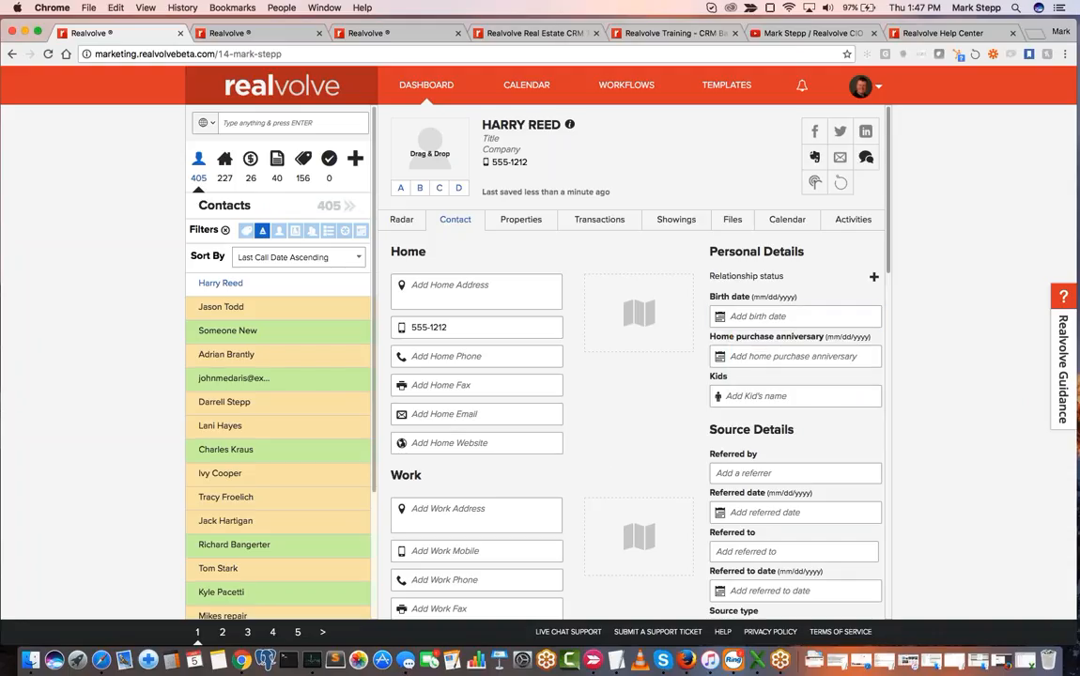
- Open the Realvolve Guidance task list and start the Add Profile Picture task
click(1062, 333)
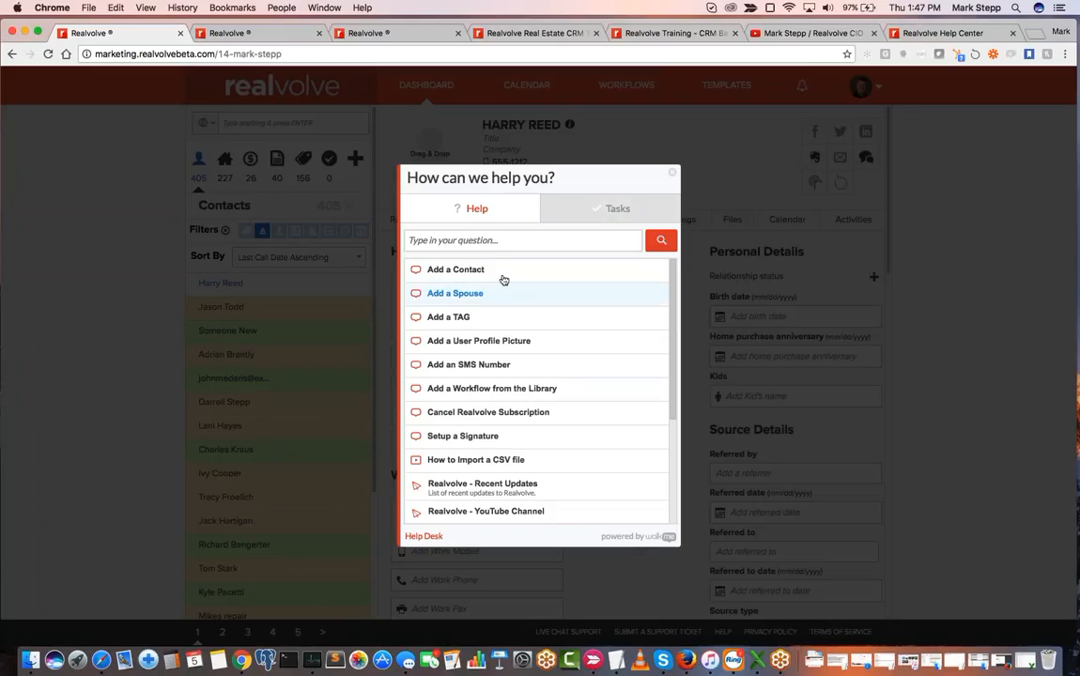
click(610, 209)
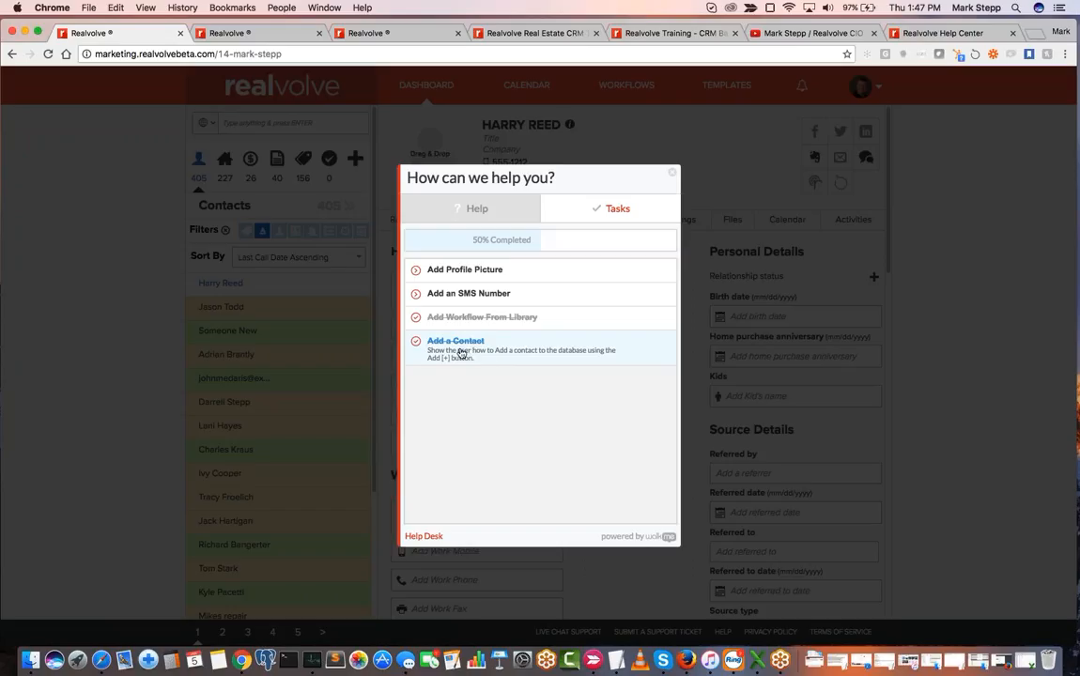
click(488, 275)
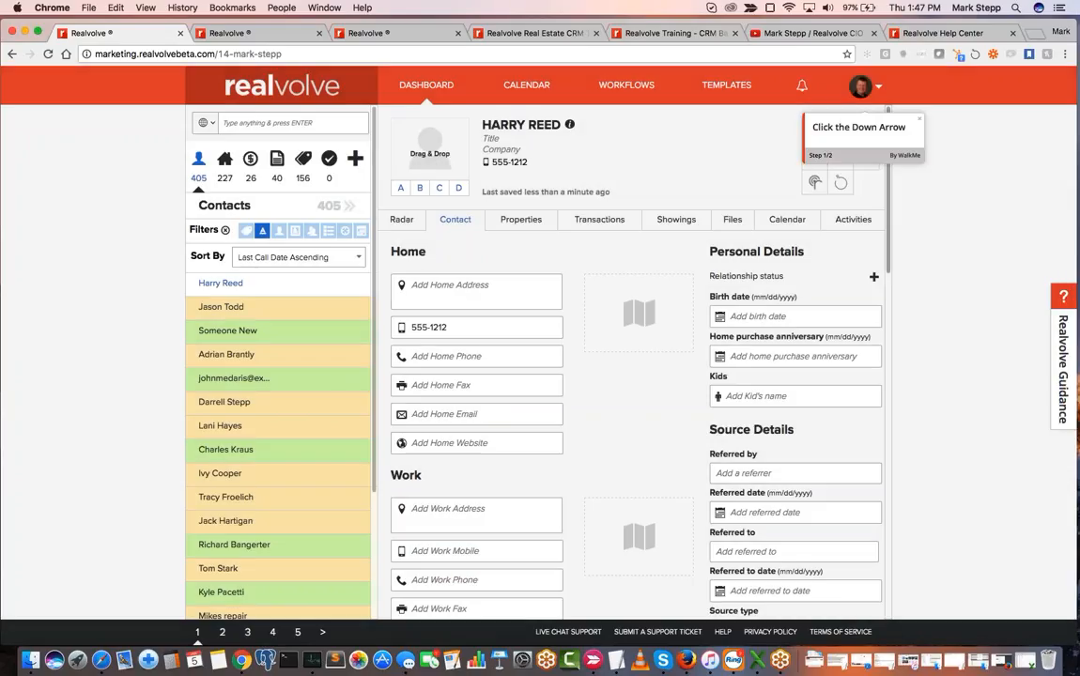
- Follow the walkthrough to the My Account settings, open the profile picture's Change Image dialog and close it without choosing a file
click(879, 89)
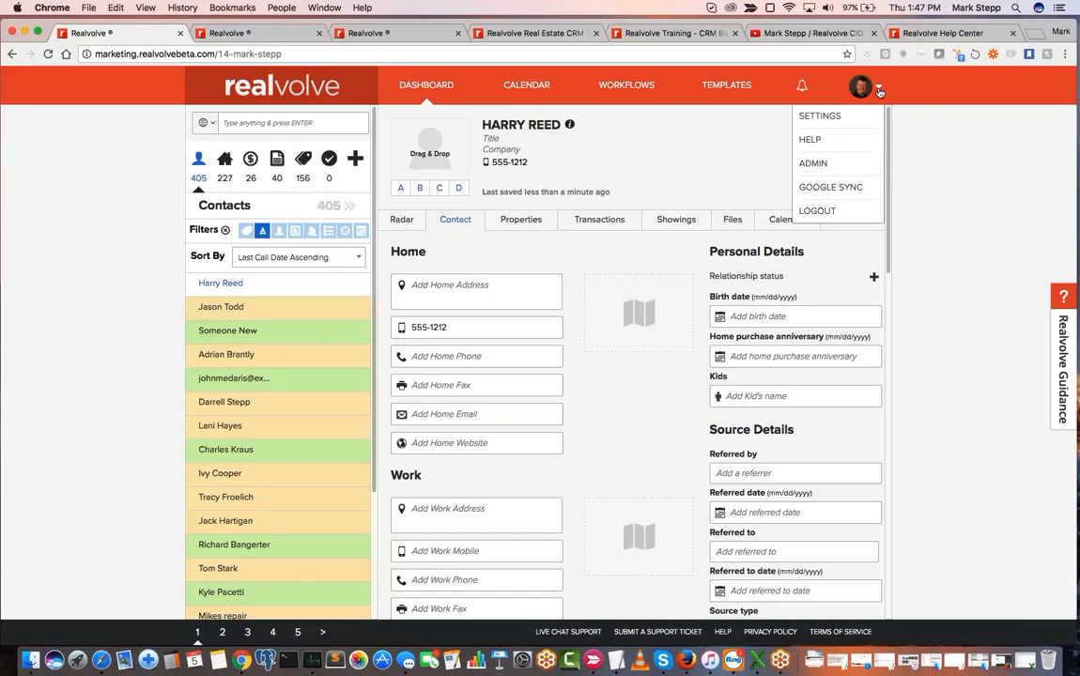
click(832, 116)
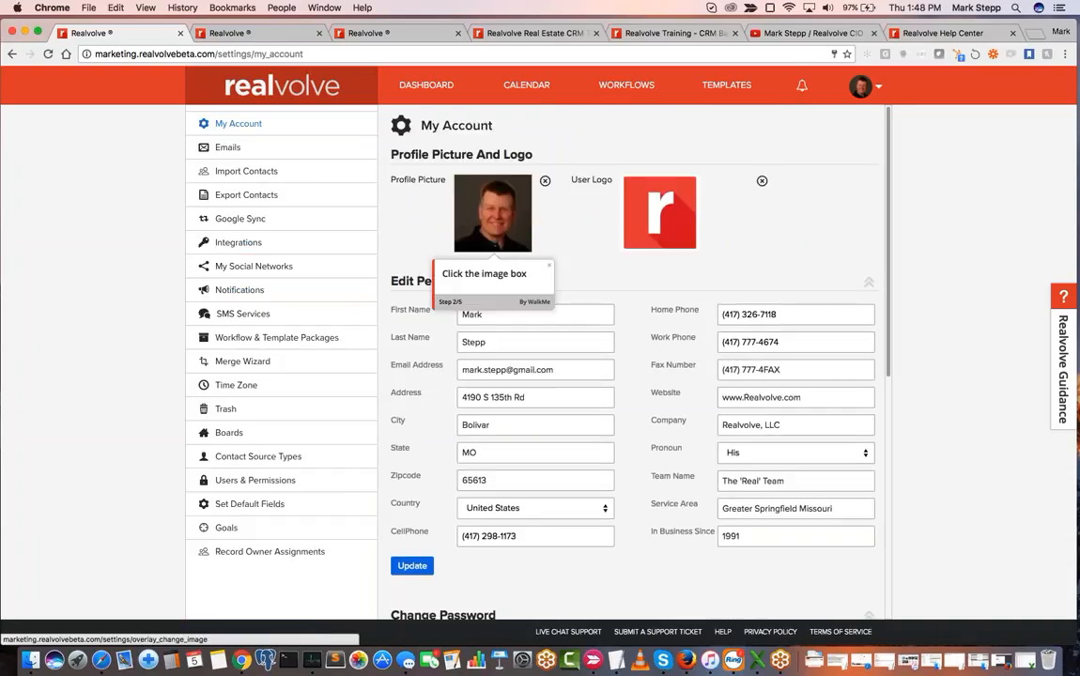
click(500, 227)
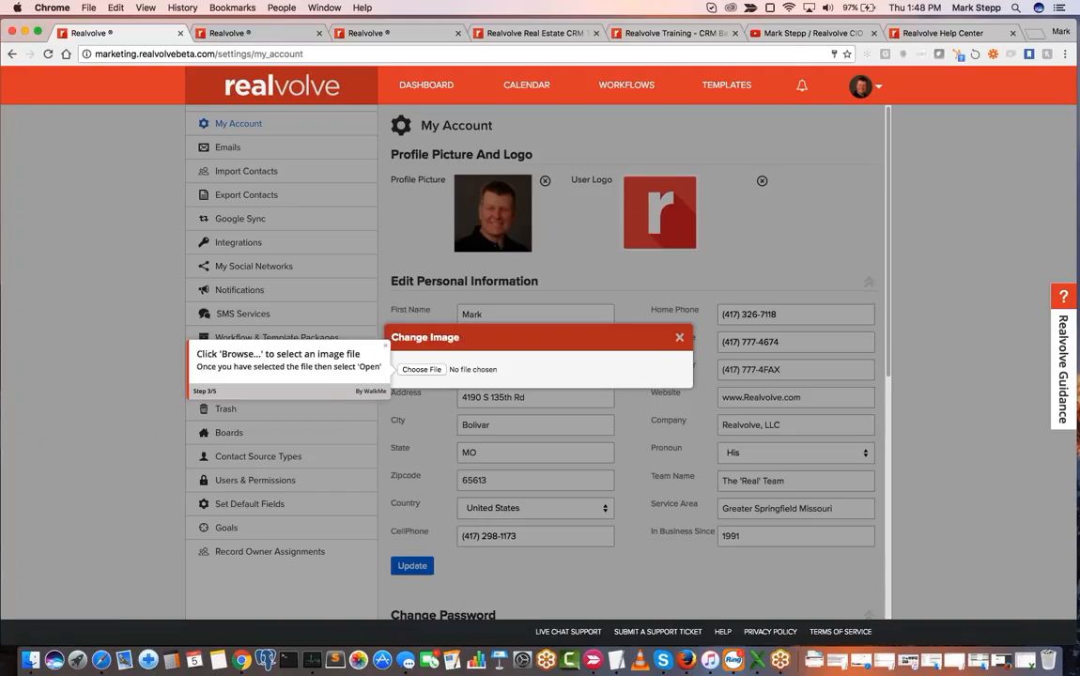
click(679, 338)
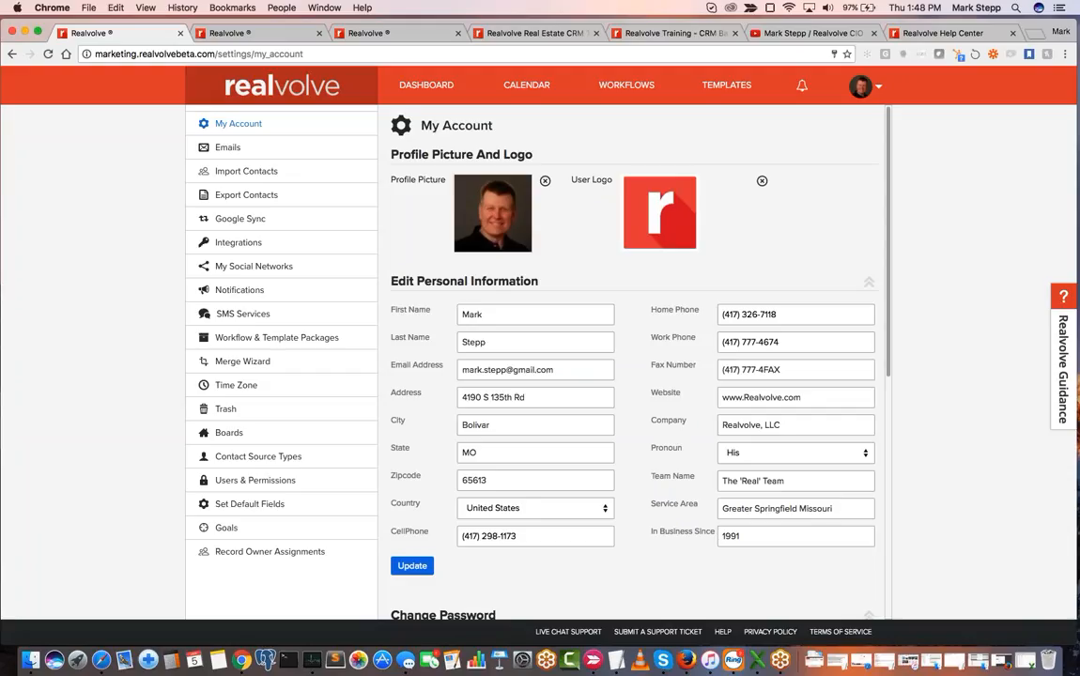
- Reopen Realvolve Guidance, review its task list and help topics, and close it
click(1064, 356)
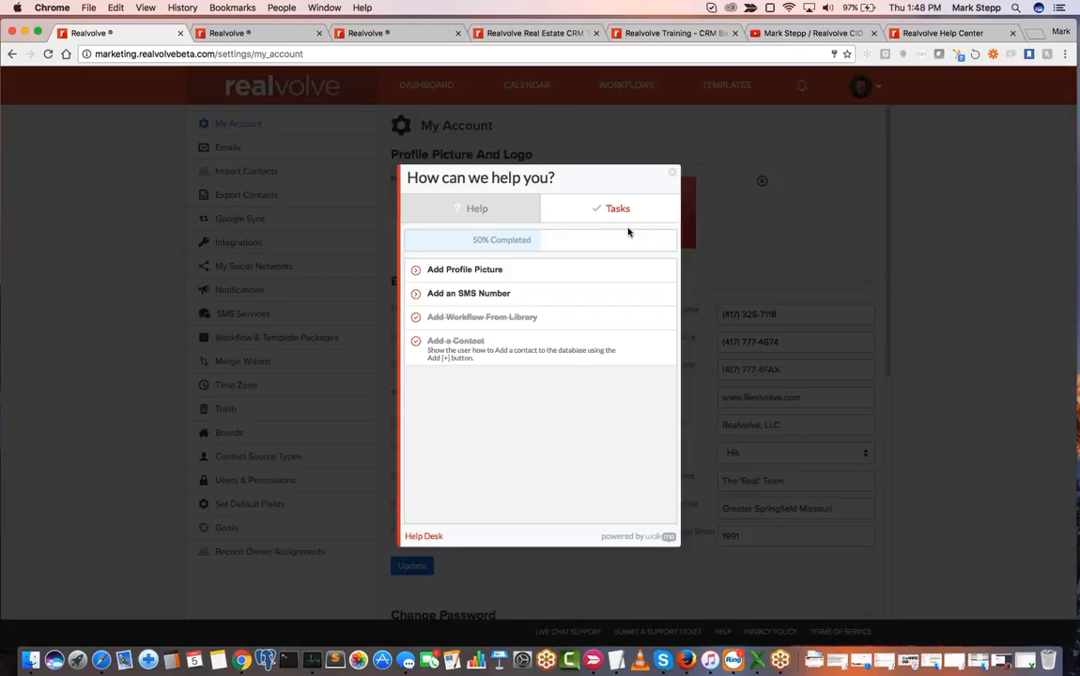
click(488, 210)
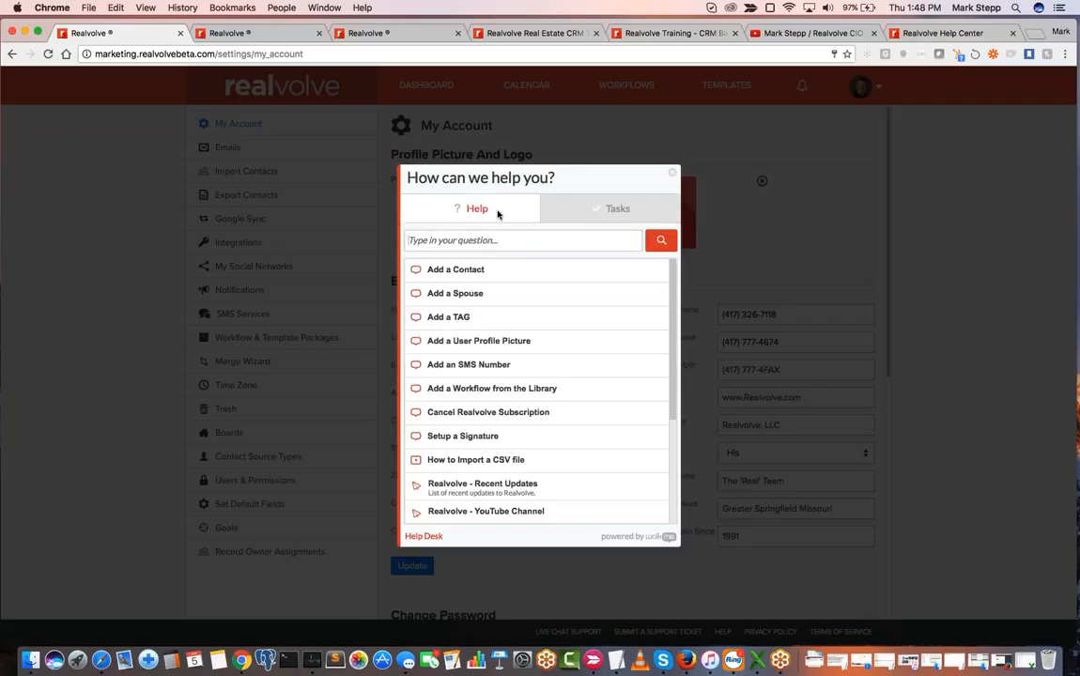
click(674, 178)
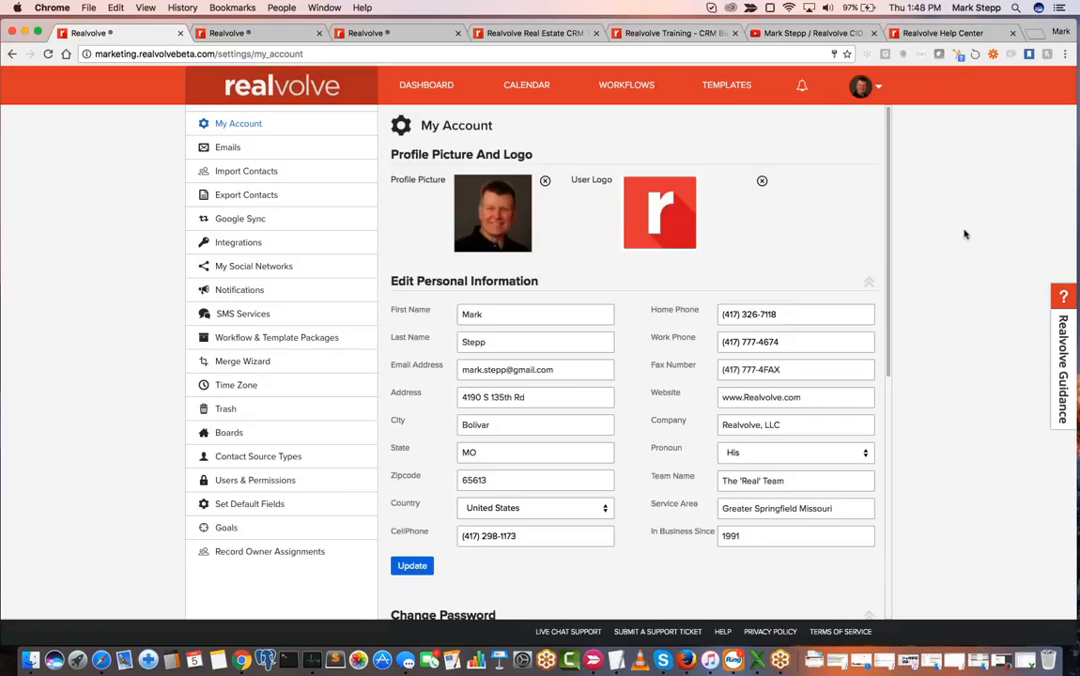